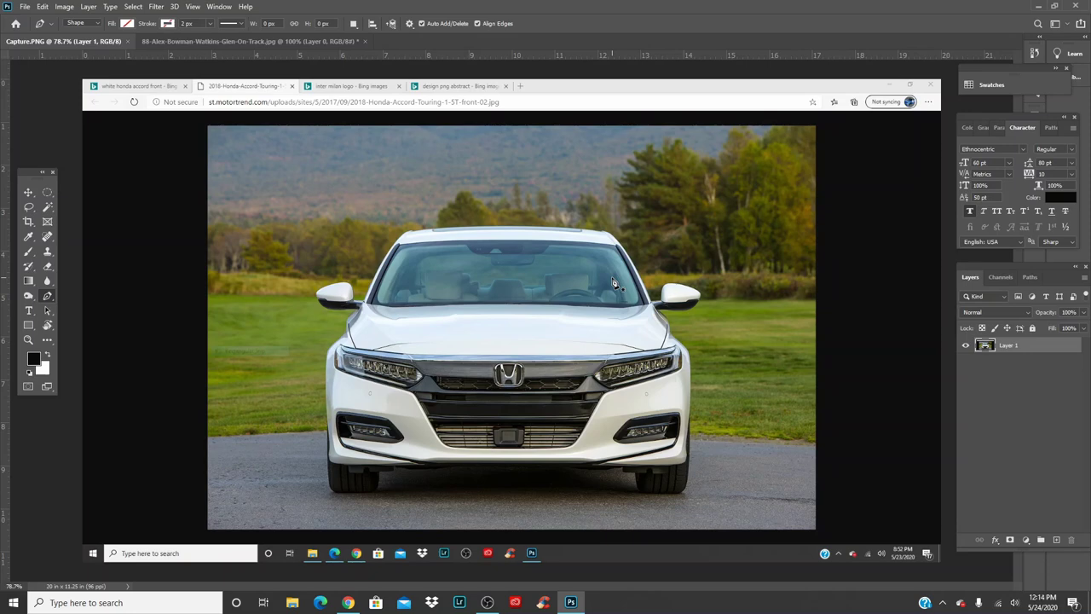
# - Compare the number 88 stock car photo with the white Honda Accord front photo
pyautogui.click(292, 42)
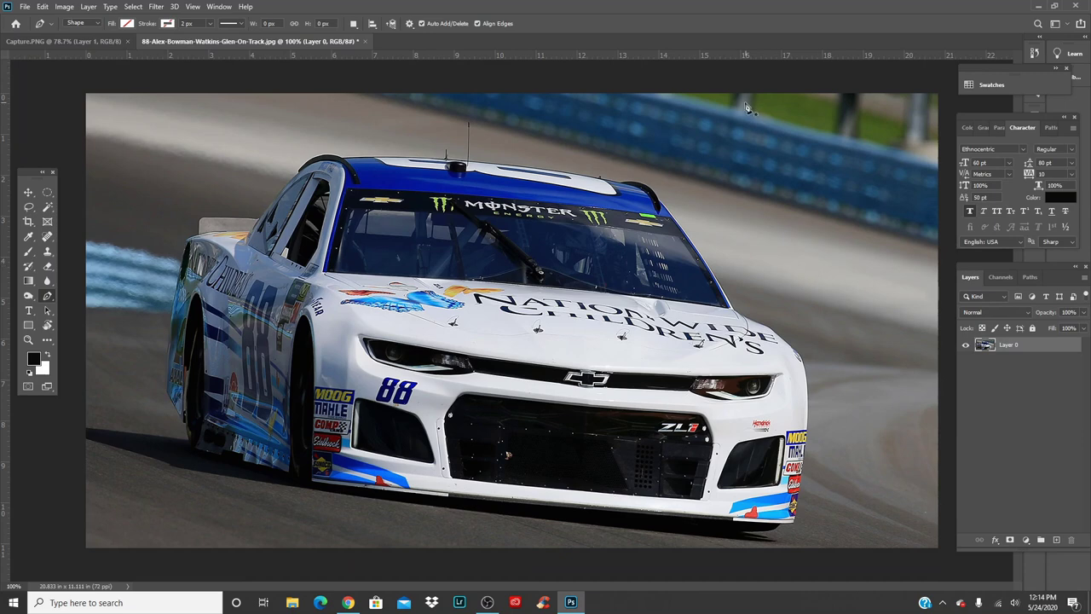
pyautogui.click(77, 40)
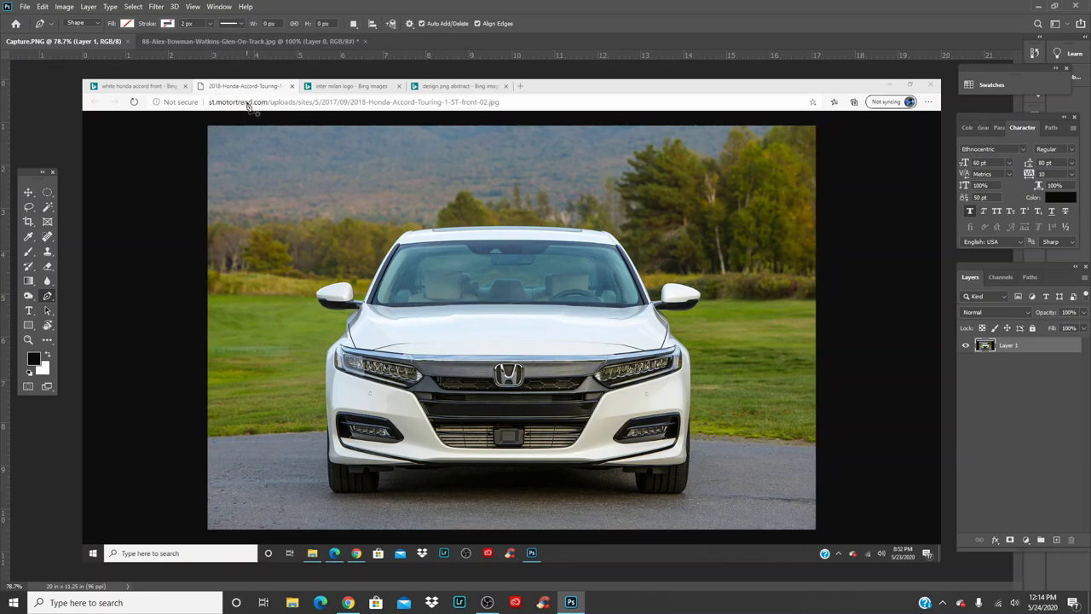
pyautogui.click(238, 40)
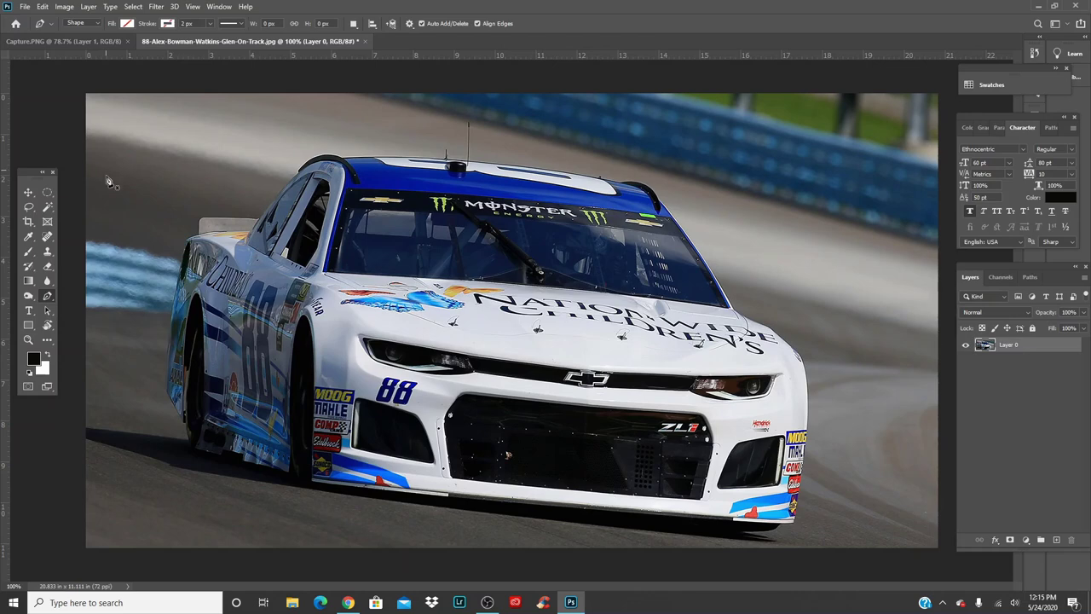
pyautogui.click(95, 43)
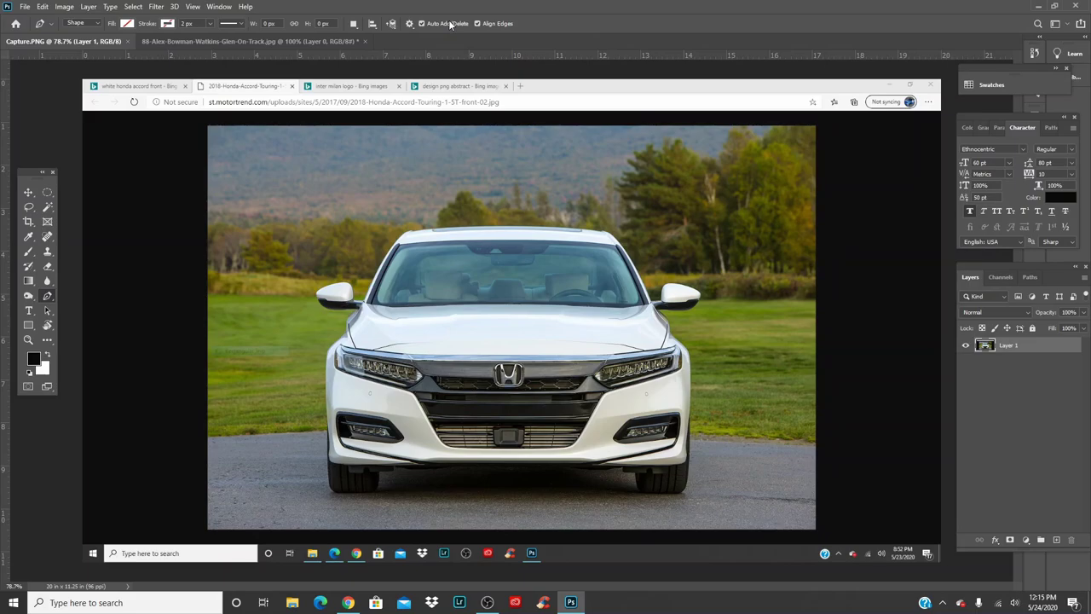
# - Start a Pen tool shape outline at the driver-side fender above the headlight and trace down the body edge beside the front wheel
pyautogui.hotkey('ctrl', '+')
pyautogui.hotkey('ctrl', '+')
pyautogui.hotkey('ctrl', '+')
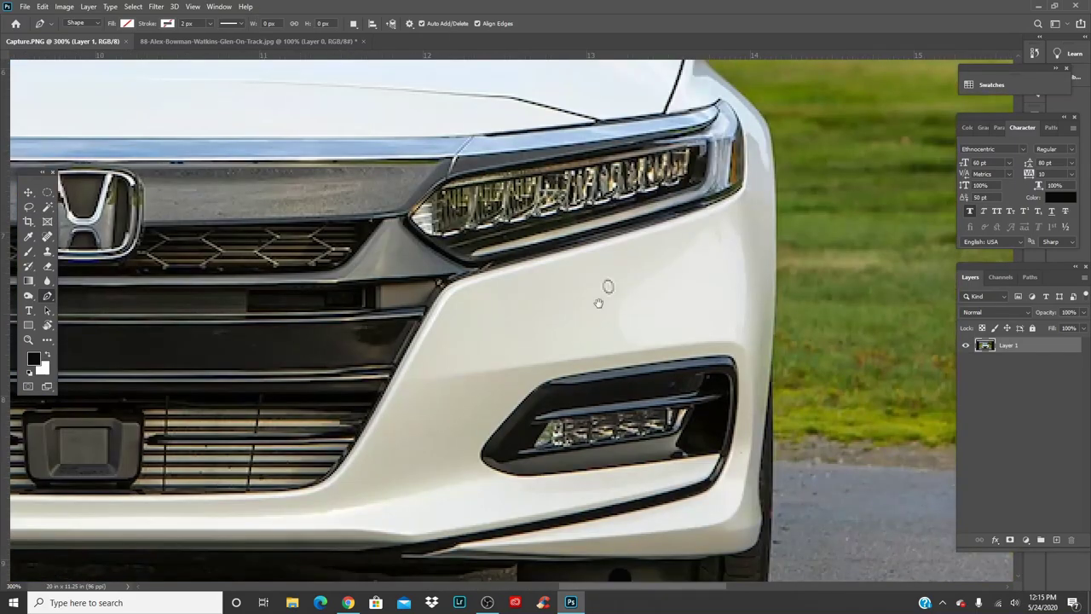
pyautogui.moveTo(600, 300); pyautogui.dragTo(540, 341)
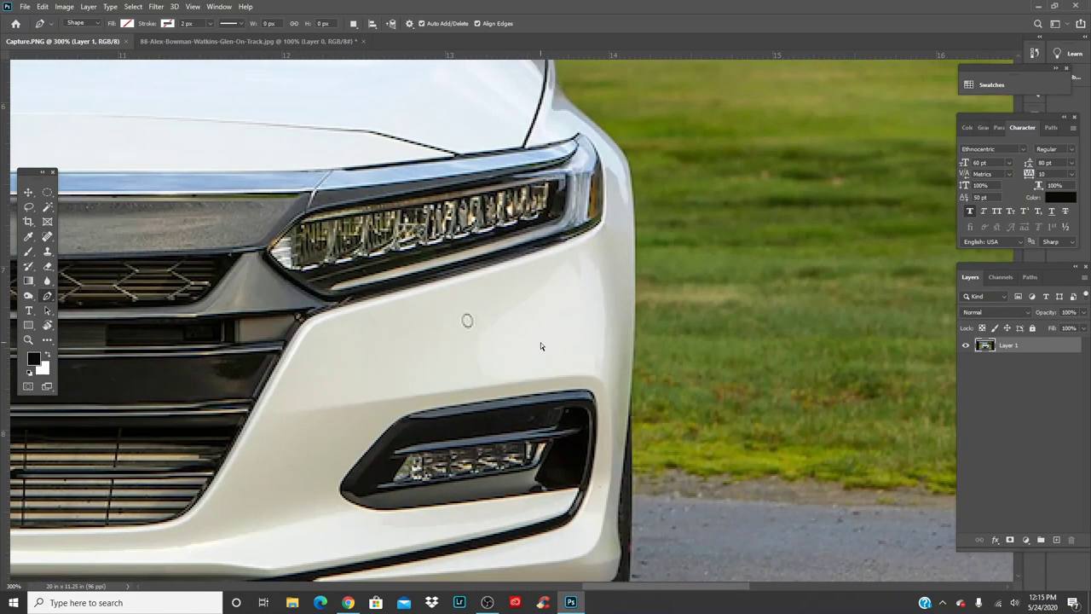
pyautogui.hotkey('ctrl', '+')
pyautogui.moveTo(622, 205); pyautogui.dragTo(565, 389)
pyautogui.hotkey('ctrl', '+')
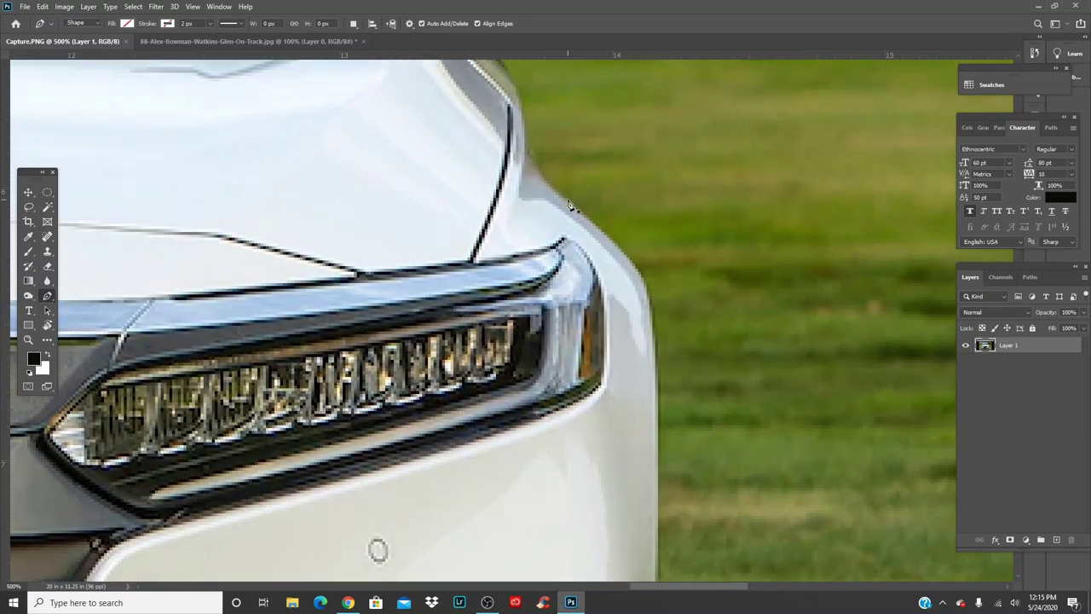
pyautogui.click(566, 201)
pyautogui.moveTo(647, 265); pyautogui.dragTo(656, 351)
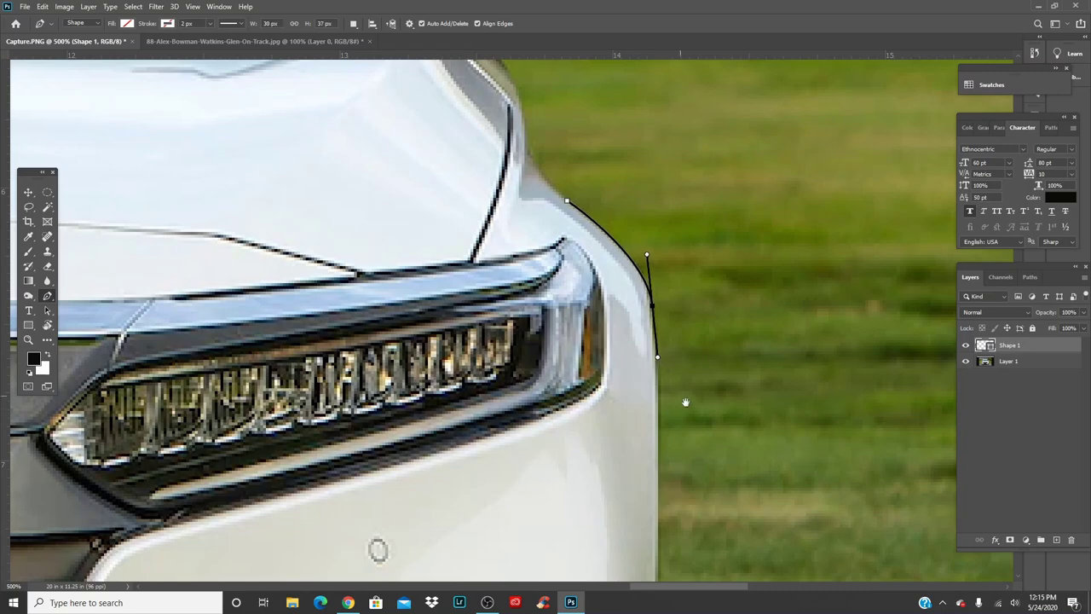
pyautogui.moveTo(687, 395); pyautogui.dragTo(676, 215)
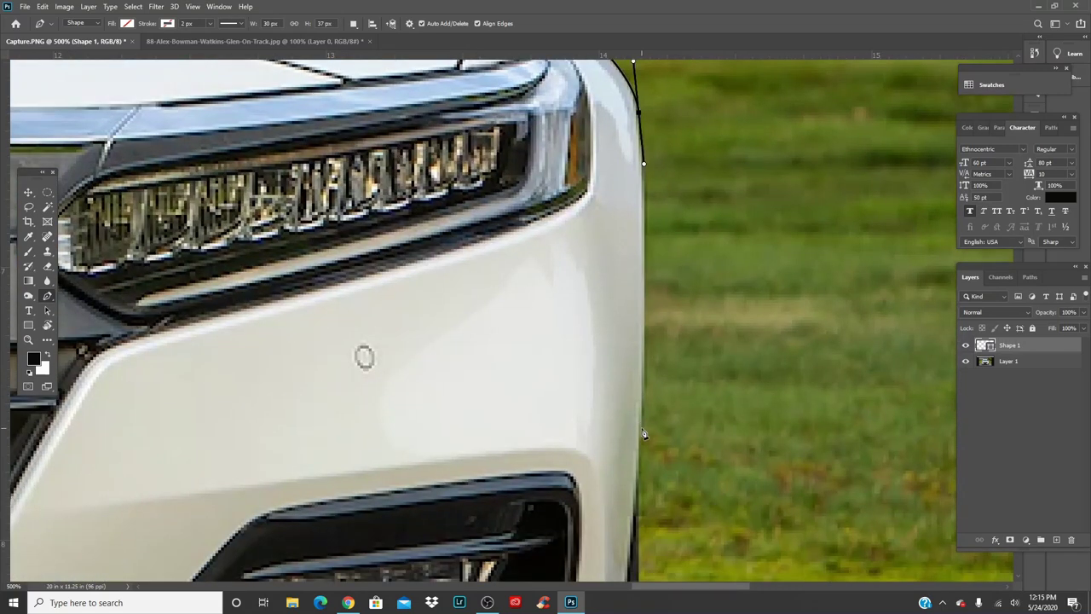
pyautogui.moveTo(641, 421); pyautogui.dragTo(692, 124)
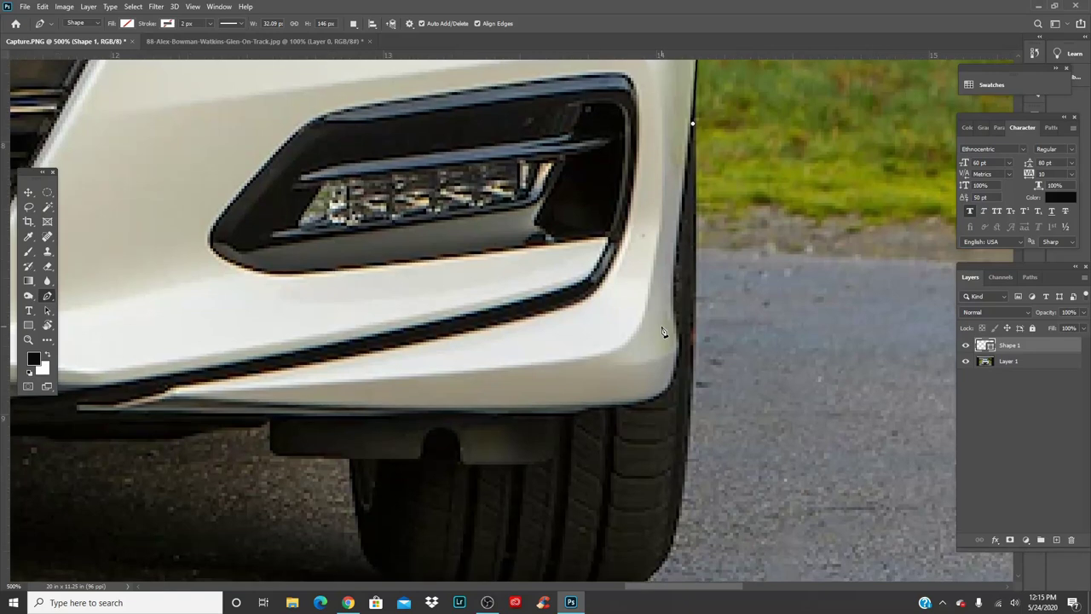
# - Curve the outline around the lower driver-side bumper corner, undoing the misplaced anchor point on the bottom edge
pyautogui.moveTo(674, 286); pyautogui.dragTo(674, 309)
pyautogui.moveTo(676, 365); pyautogui.dragTo(671, 380)
pyautogui.moveTo(594, 406); pyautogui.dragTo(520, 405)
pyautogui.hotkey('ctrl', 'z')
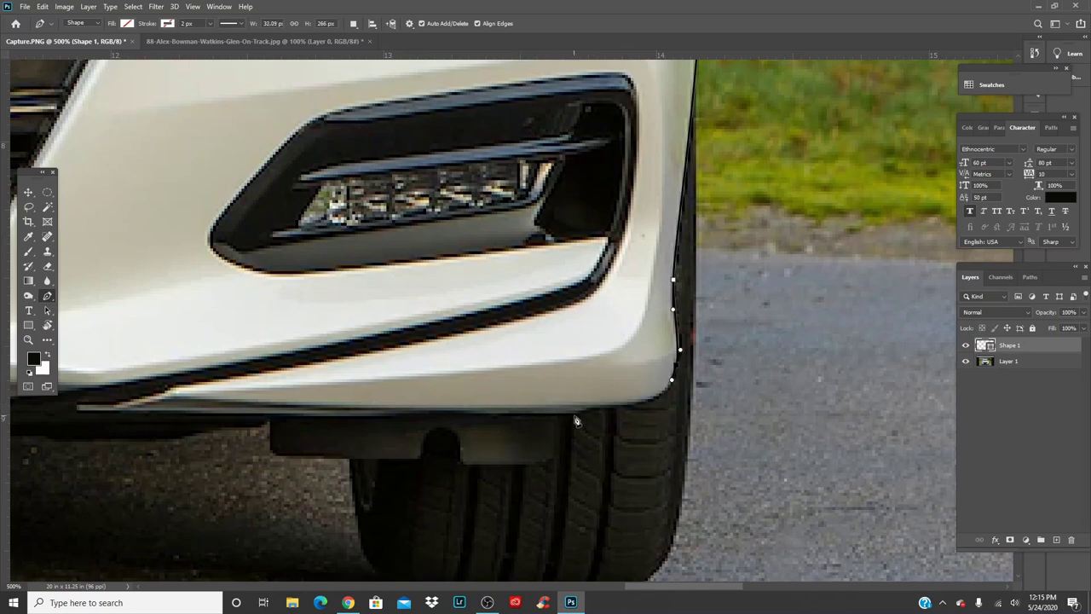
# - Trace the outline along the bottom edge of the front bumper across to the passenger side
pyautogui.moveTo(585, 408); pyautogui.dragTo(914, 412)
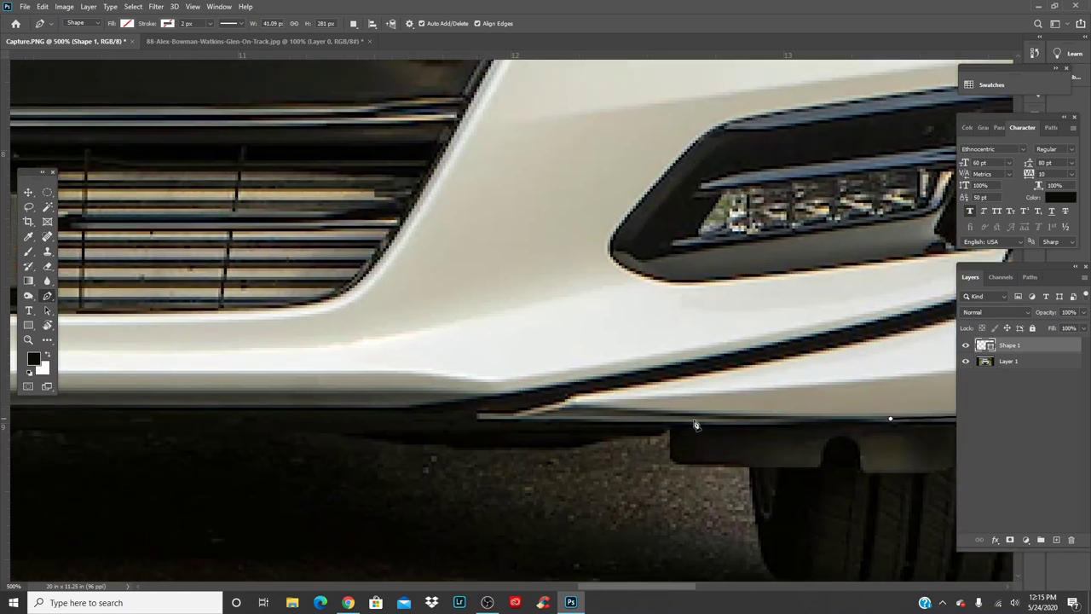
pyautogui.moveTo(402, 412); pyautogui.dragTo(246, 408)
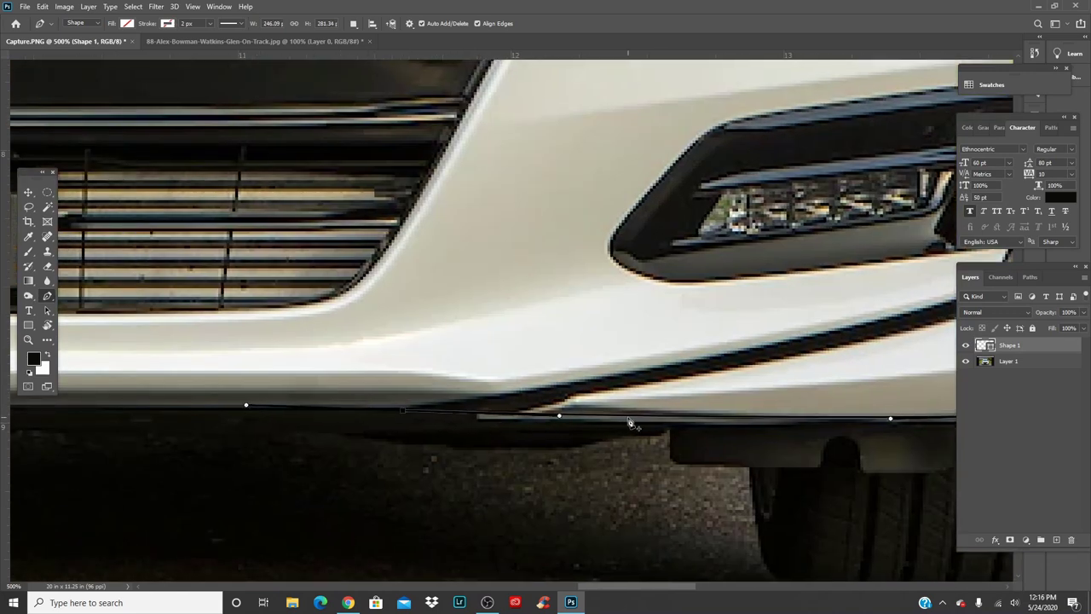
pyautogui.moveTo(548, 348); pyautogui.dragTo(992, 298)
pyautogui.moveTo(397, 336); pyautogui.dragTo(694, 347)
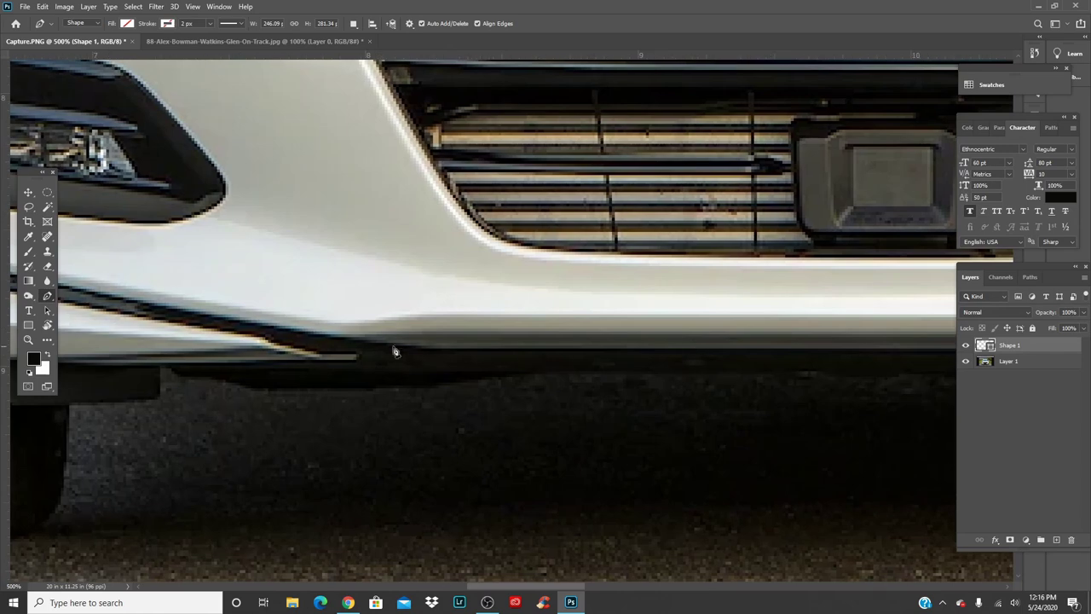
pyautogui.moveTo(309, 360); pyautogui.dragTo(162, 358)
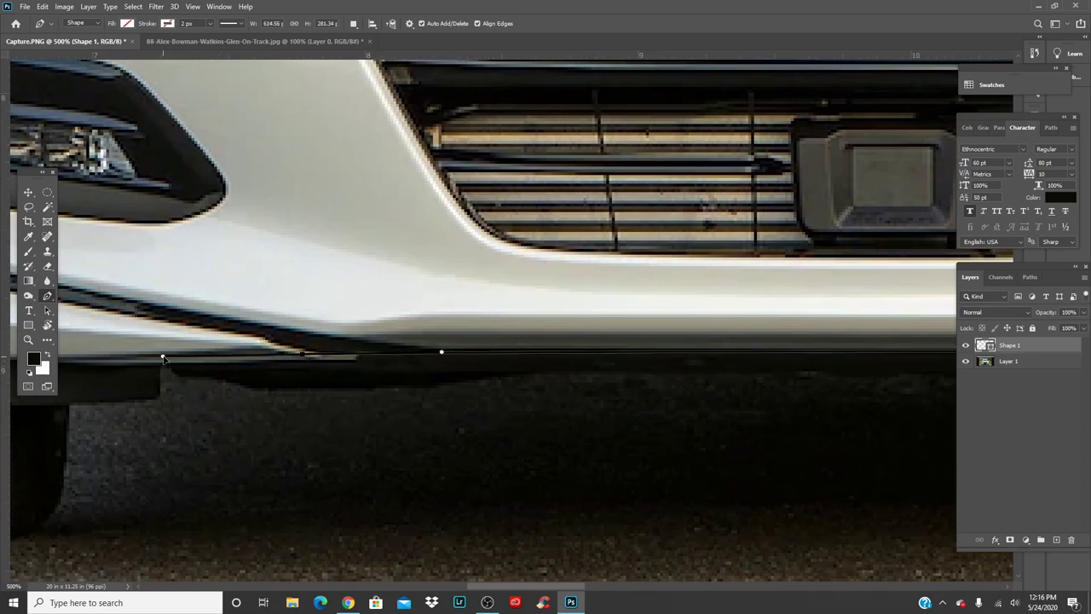
# - Curve the outline around the lower passenger-side bumper corner, adjusting the curve handles to follow the body edge
pyautogui.moveTo(272, 338); pyautogui.dragTo(645, 343)
pyautogui.moveTo(410, 348); pyautogui.dragTo(596, 397)
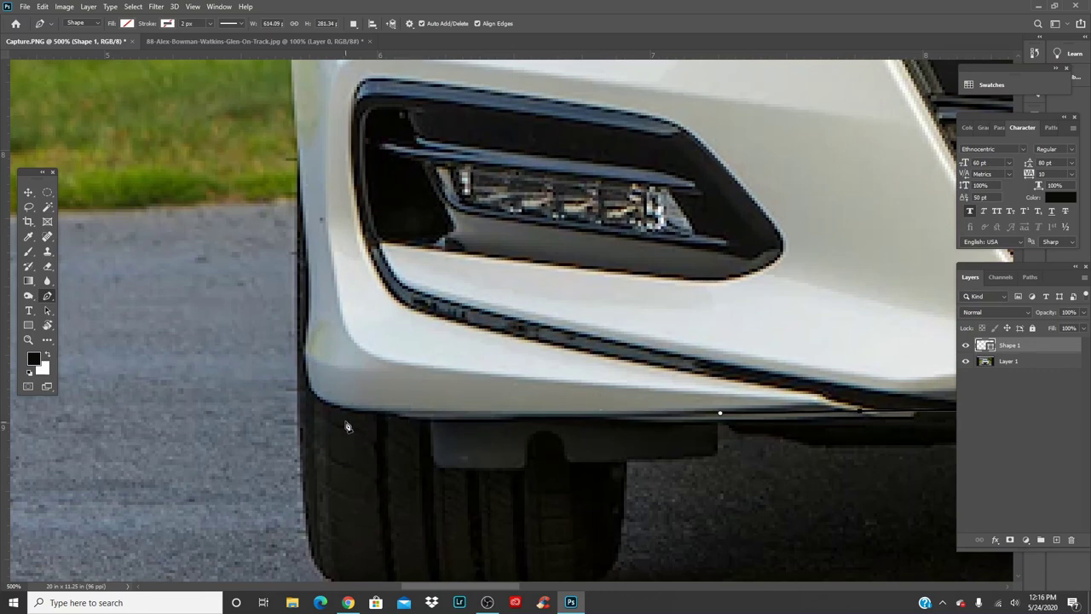
pyautogui.moveTo(362, 411); pyautogui.dragTo(281, 381)
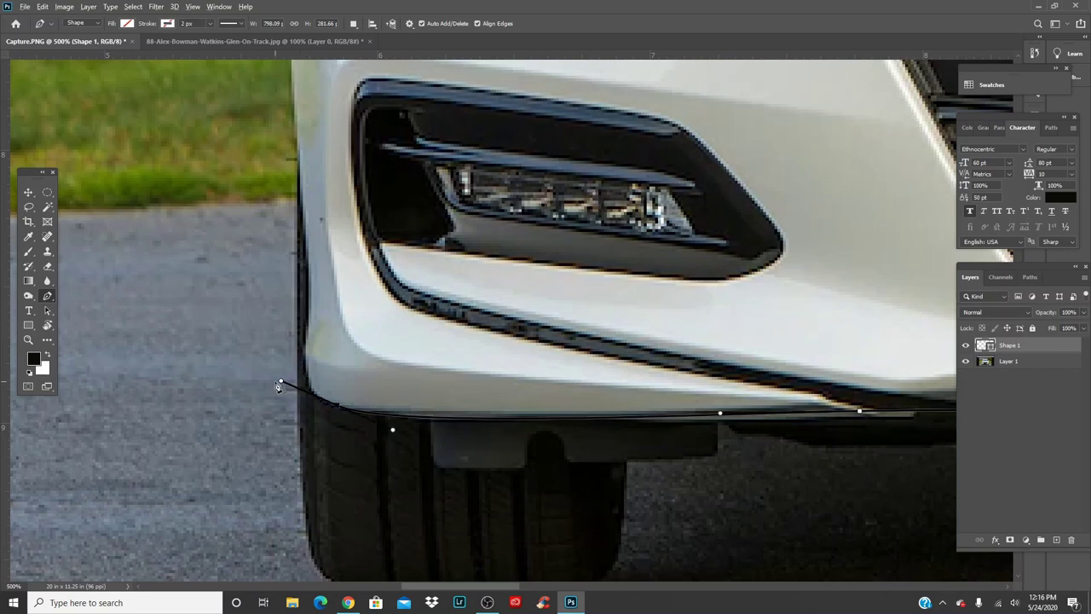
pyautogui.moveTo(281, 381); pyautogui.dragTo(298, 388)
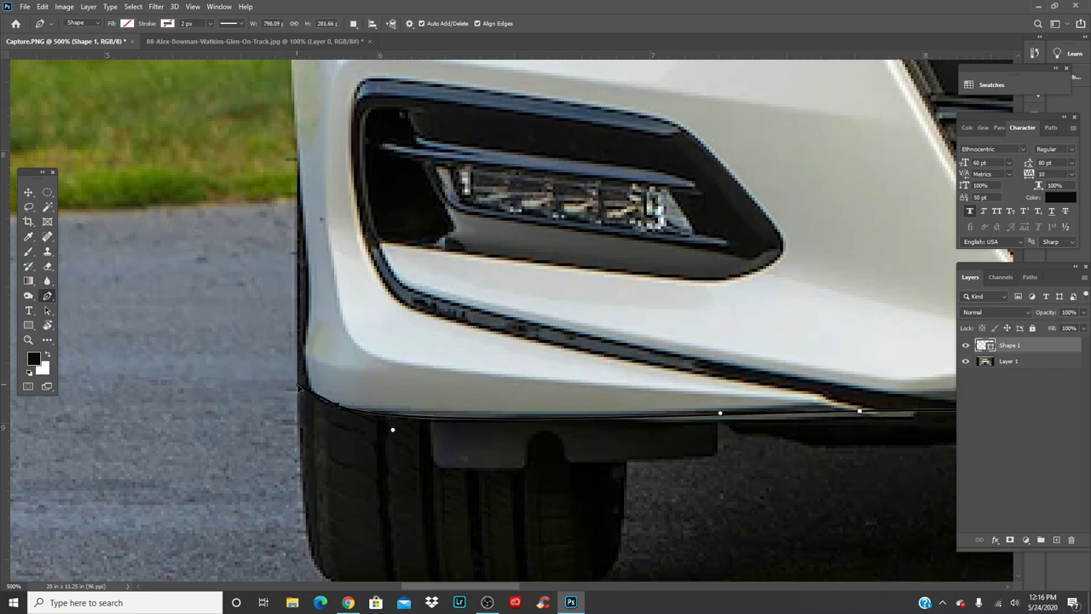
pyautogui.click(306, 346)
pyautogui.moveTo(305, 336); pyautogui.dragTo(307, 315)
# - Trace the outline up the passenger-side body edge and around the fender above the headlight
pyautogui.moveTo(337, 221); pyautogui.dragTo(376, 333)
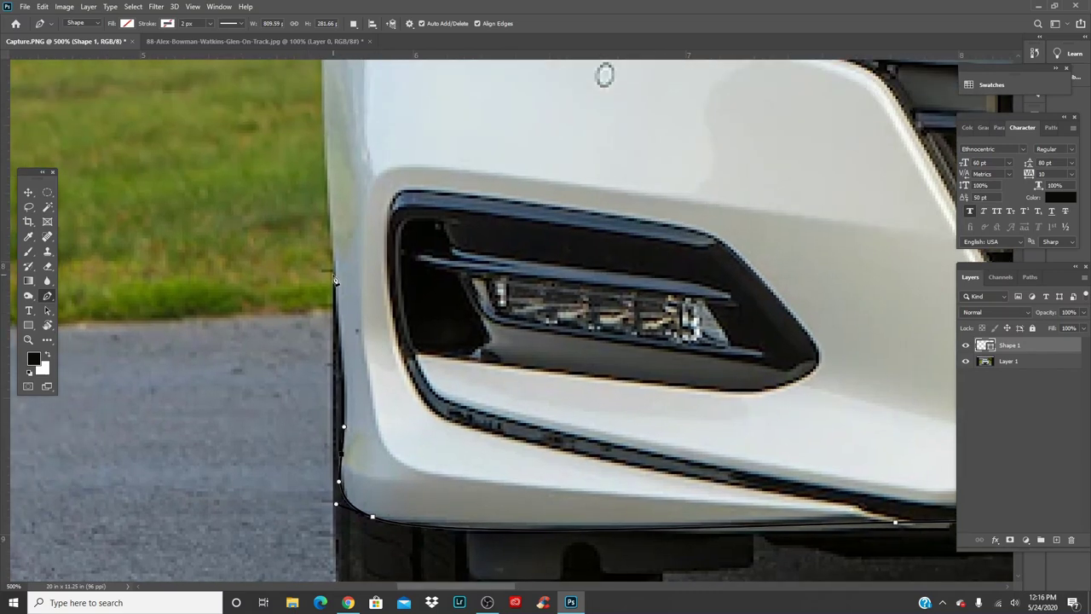
pyautogui.moveTo(333, 230); pyautogui.dragTo(328, 188)
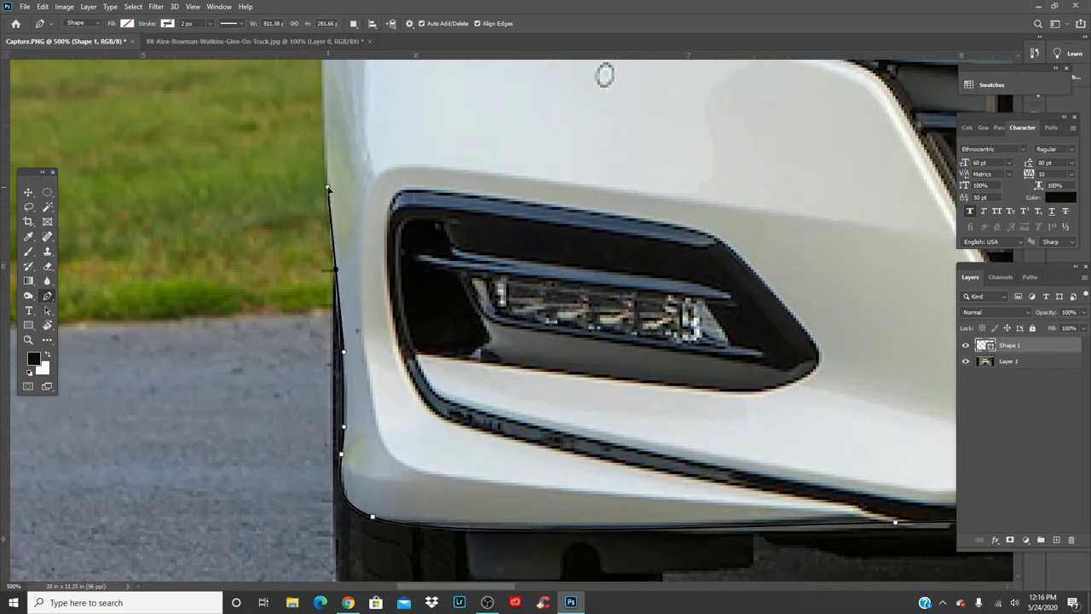
pyautogui.moveTo(406, 145); pyautogui.dragTo(382, 458)
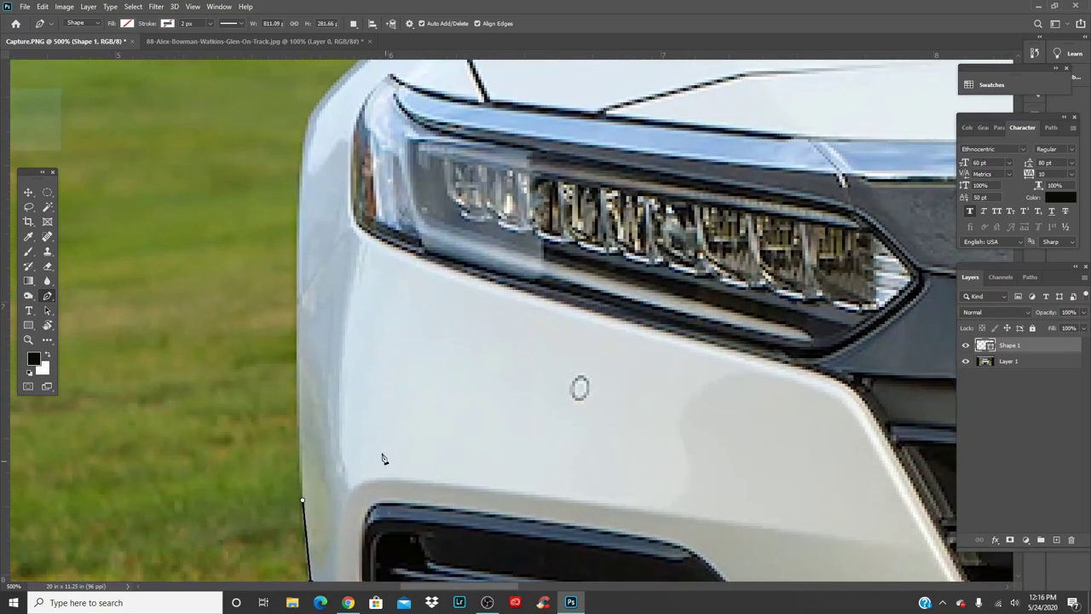
pyautogui.click(297, 273)
pyautogui.moveTo(297, 272); pyautogui.dragTo(311, 311)
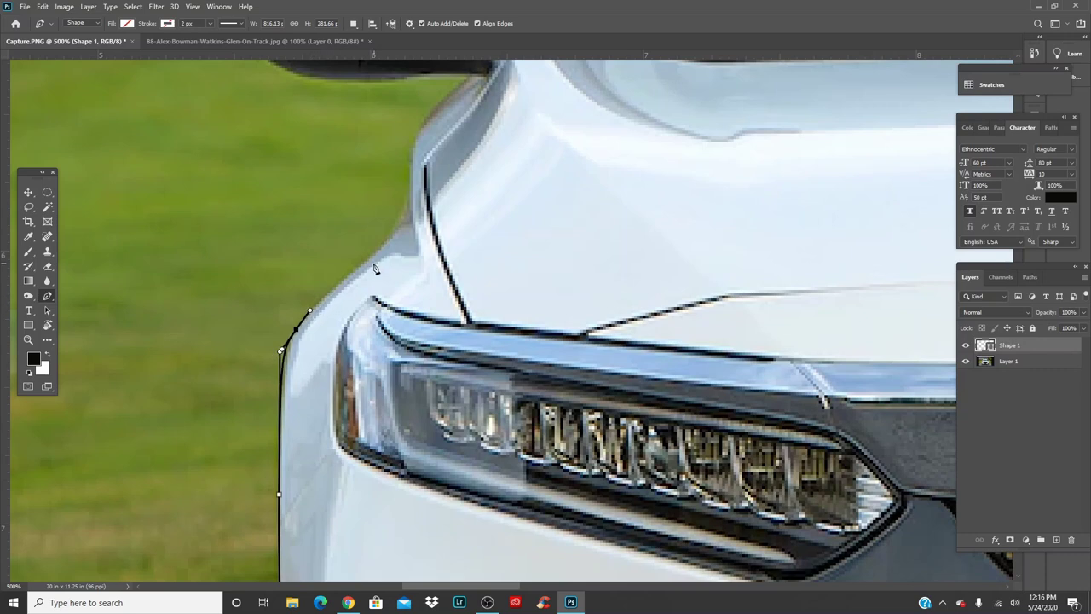
pyautogui.moveTo(383, 247); pyautogui.dragTo(415, 236)
pyautogui.hotkey('ctrl', '-')
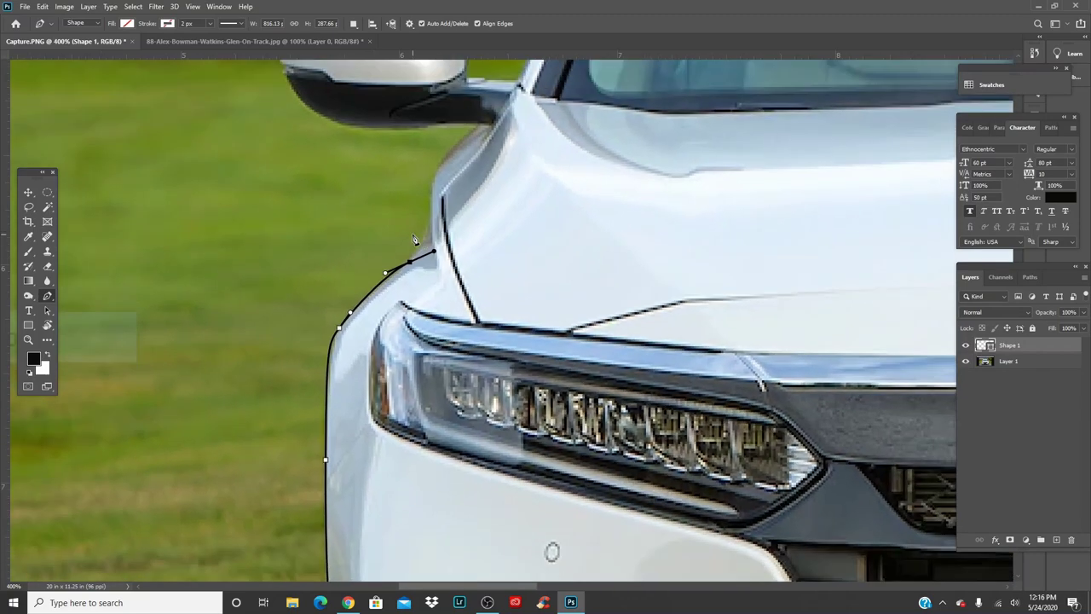
# - Carry the outline across the hood above the grille and close it at the starting anchor on the driver-side fender
pyautogui.click(589, 257)
pyautogui.hscroll(5, 366, 280)
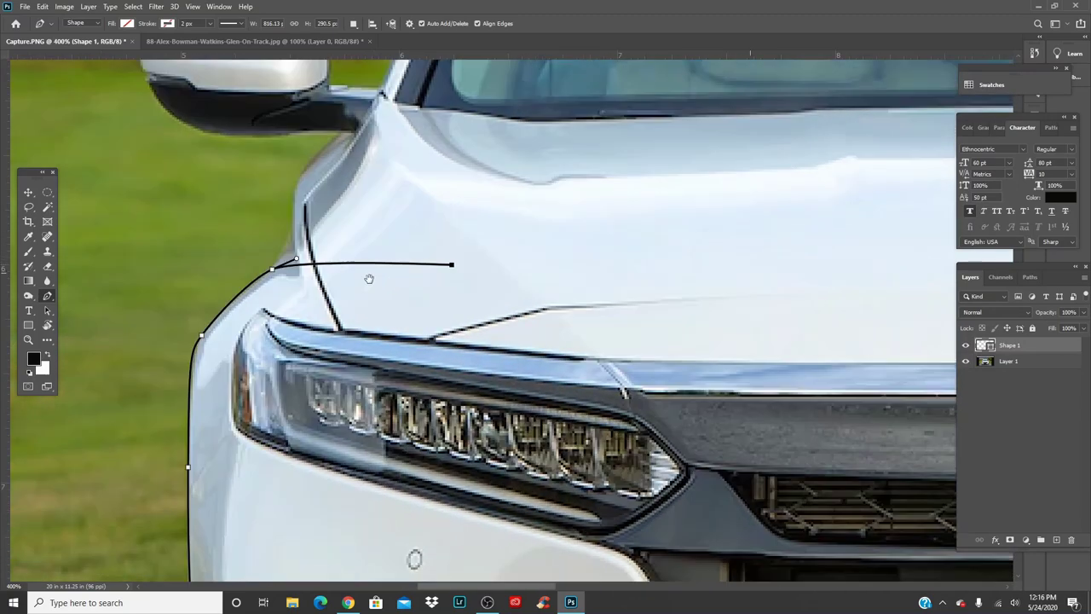
pyautogui.click(822, 257)
pyautogui.moveTo(837, 269); pyautogui.dragTo(150, 261)
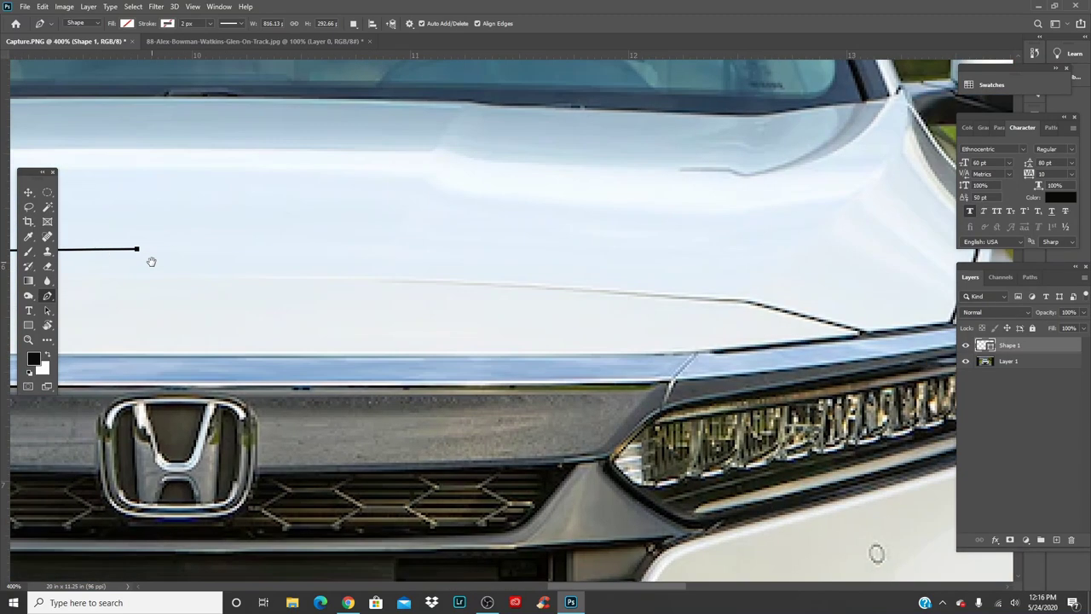
pyautogui.click(788, 252)
pyautogui.moveTo(814, 256); pyautogui.dragTo(275, 239)
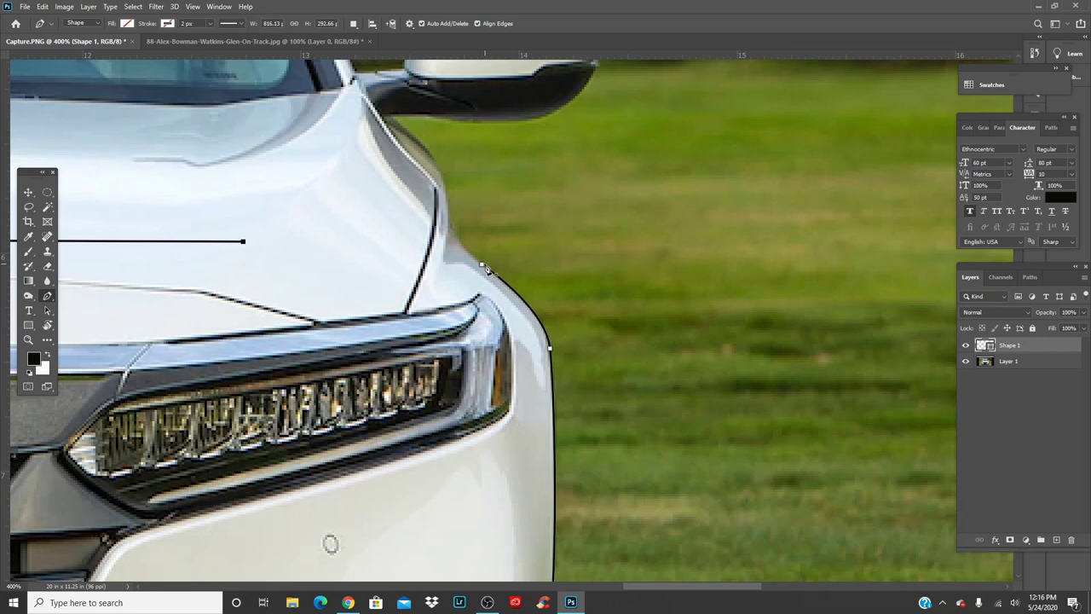
pyautogui.moveTo(482, 264); pyautogui.dragTo(528, 289)
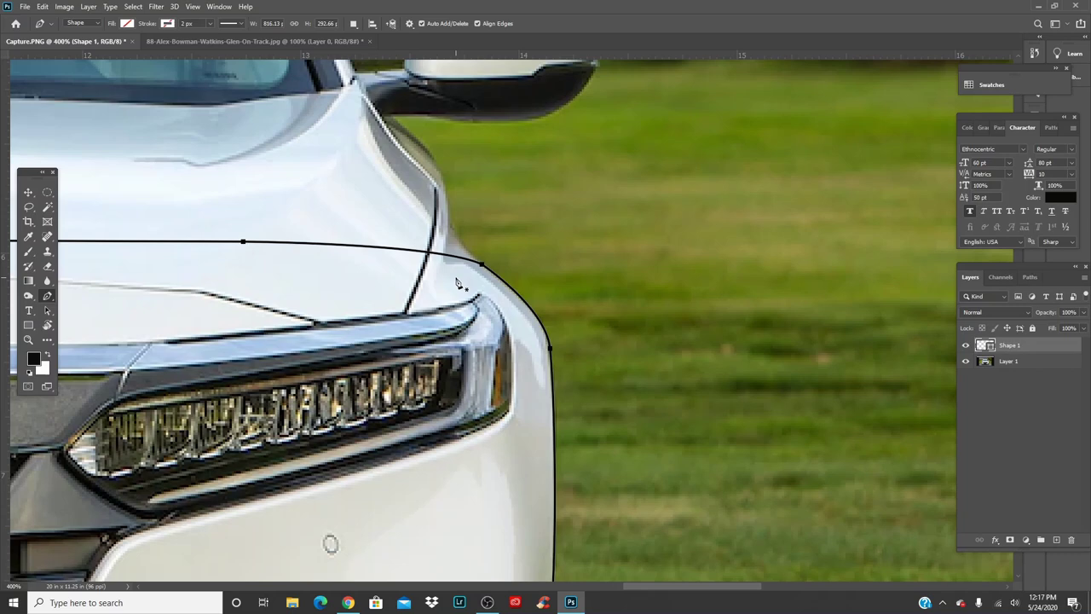
# - Inspect the closed front-end outline around the bumper, headlights and hood
pyautogui.hotkey('ctrl', '0')
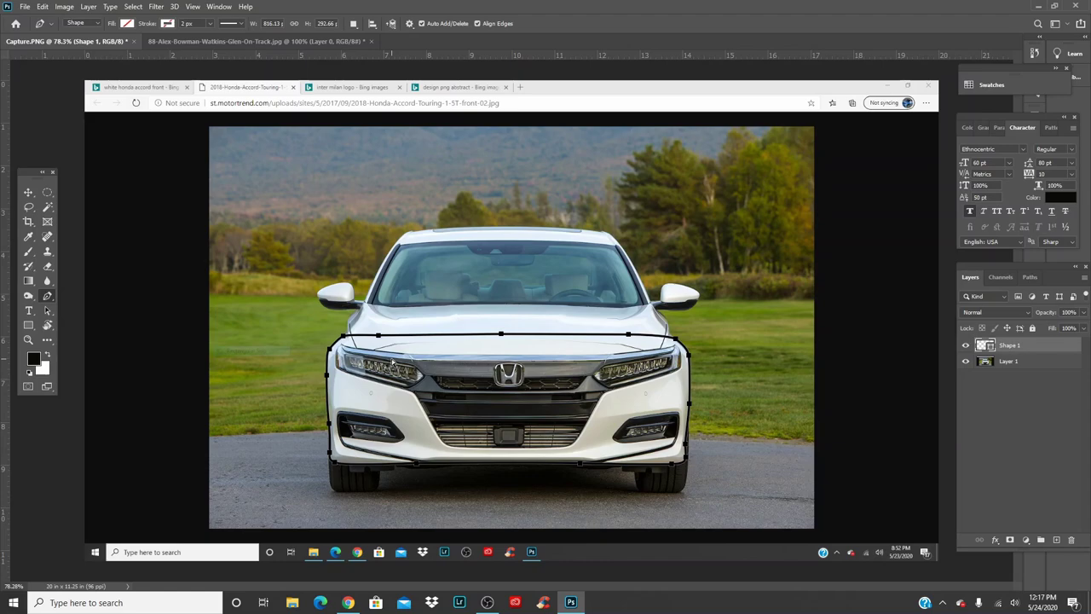
pyautogui.hotkey('ctrl', '+')
pyautogui.hotkey('ctrl', '+')
pyautogui.moveTo(589, 370); pyautogui.dragTo(249, 314)
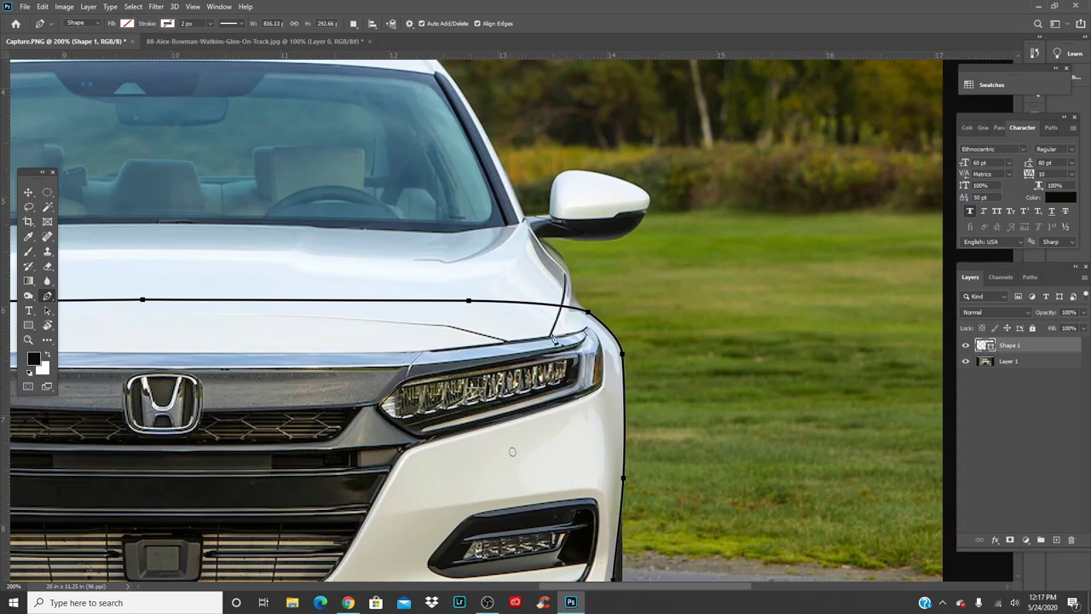
pyautogui.moveTo(621, 493); pyautogui.dragTo(681, 413)
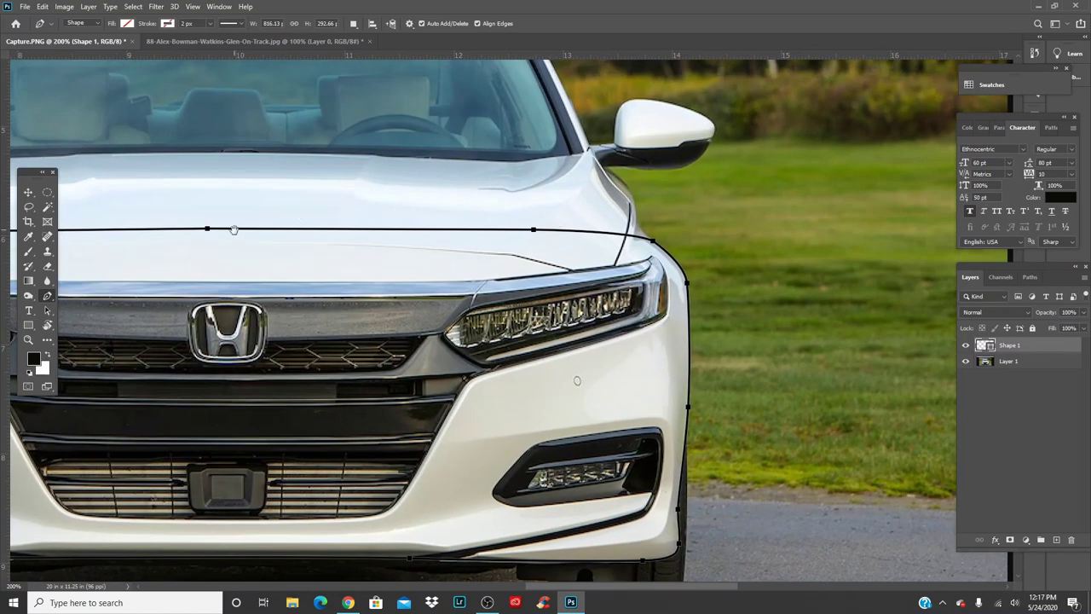
pyautogui.moveTo(233, 230); pyautogui.dragTo(719, 254)
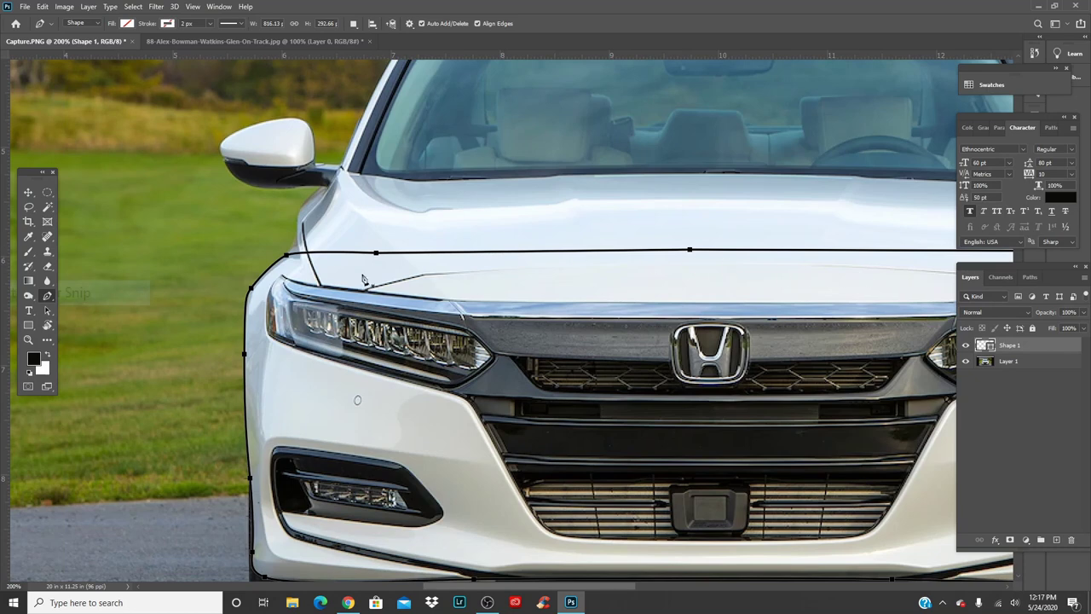
pyautogui.moveTo(360, 415); pyautogui.dragTo(356, 276)
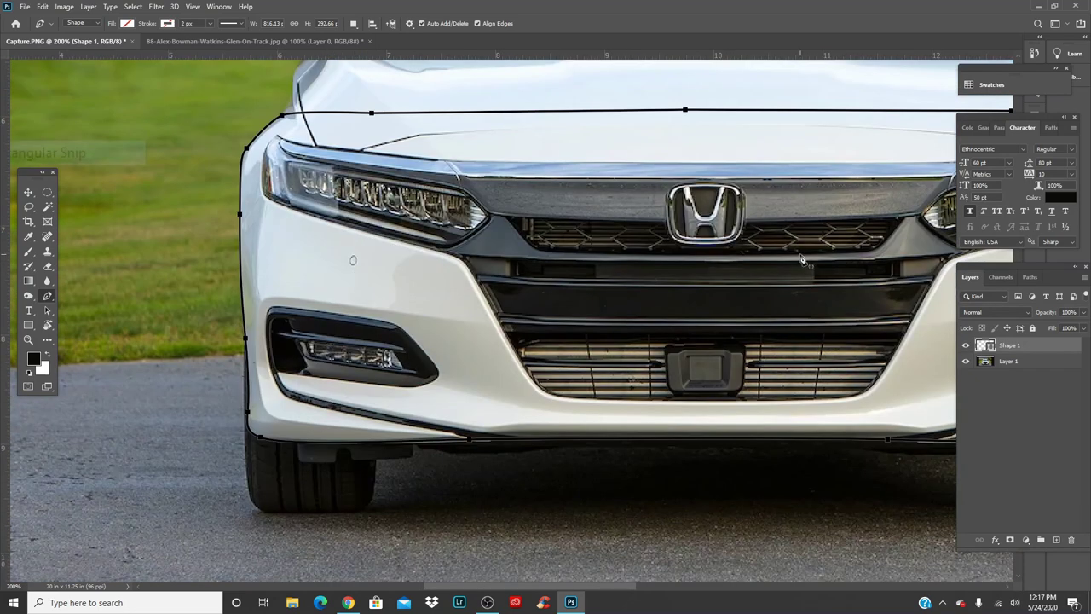
pyautogui.moveTo(811, 246); pyautogui.dragTo(679, 282)
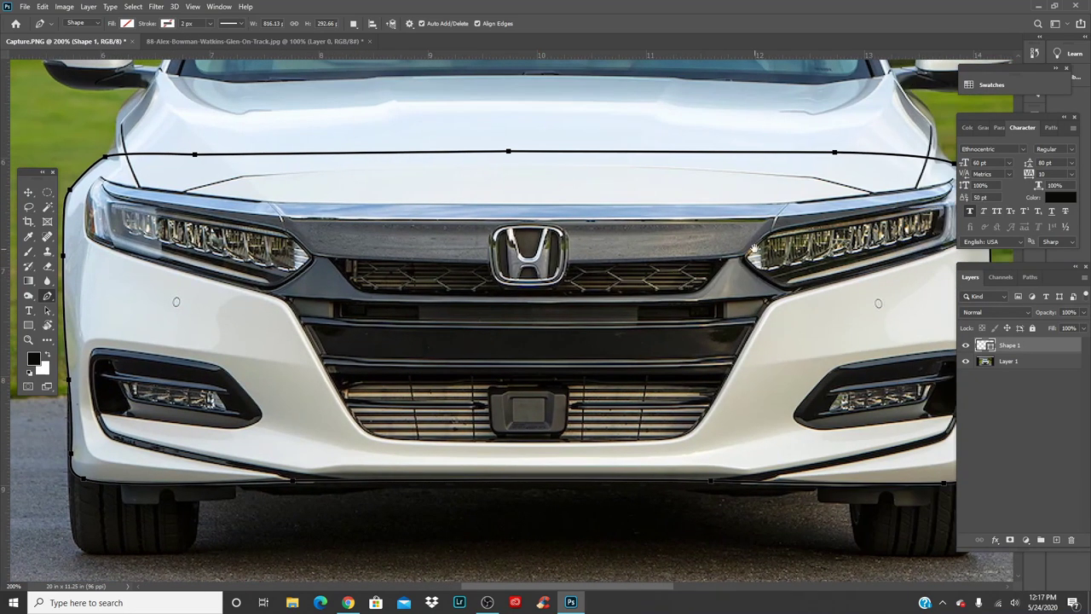
pyautogui.moveTo(755, 248); pyautogui.dragTo(564, 337)
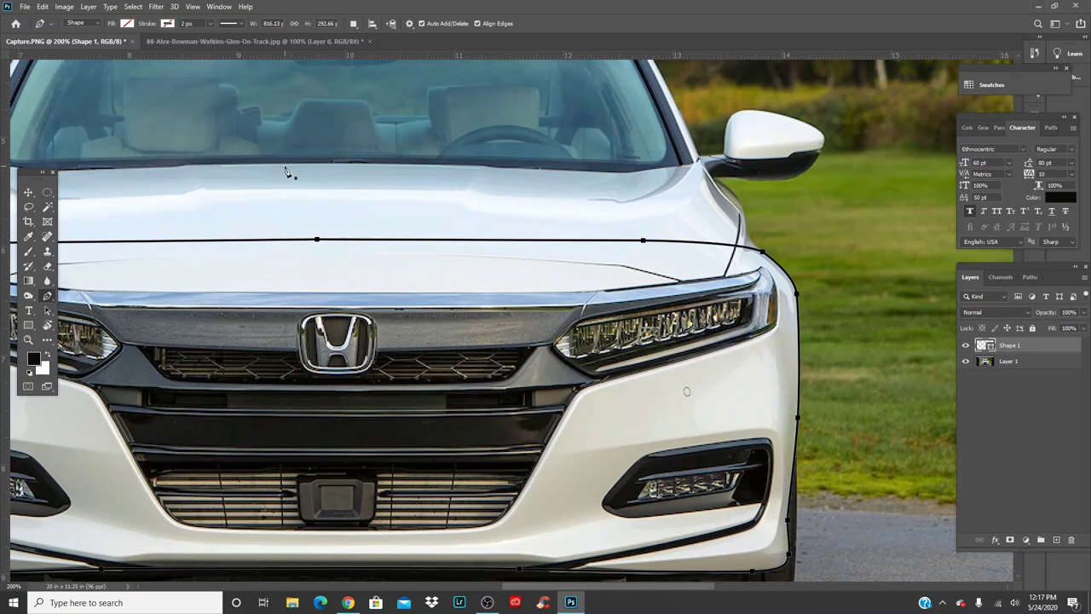
pyautogui.click(339, 176)
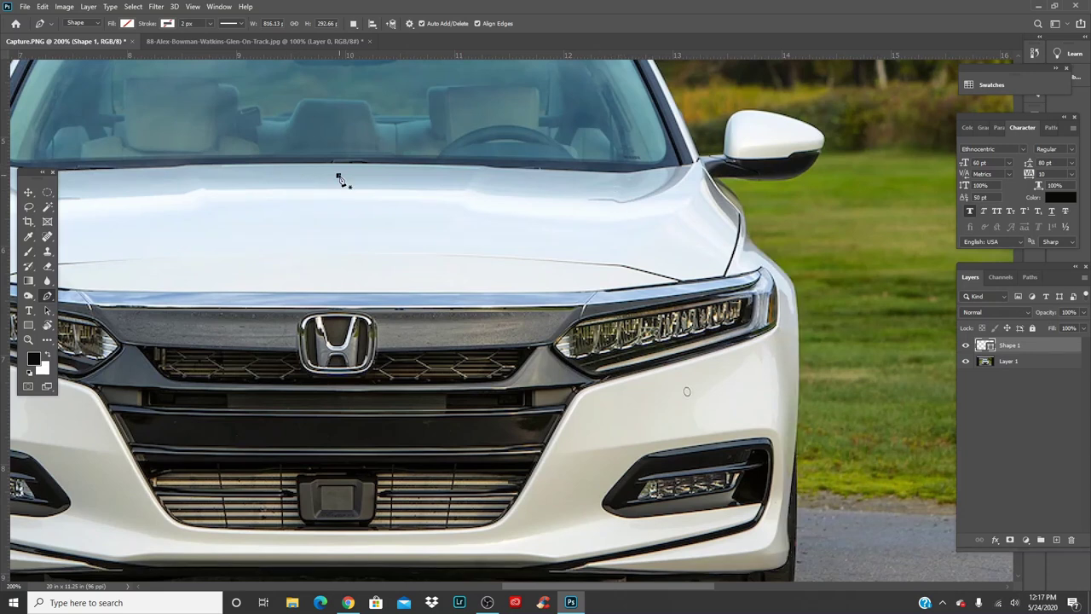
pyautogui.moveTo(509, 165); pyautogui.dragTo(621, 164)
pyautogui.click(491, 196)
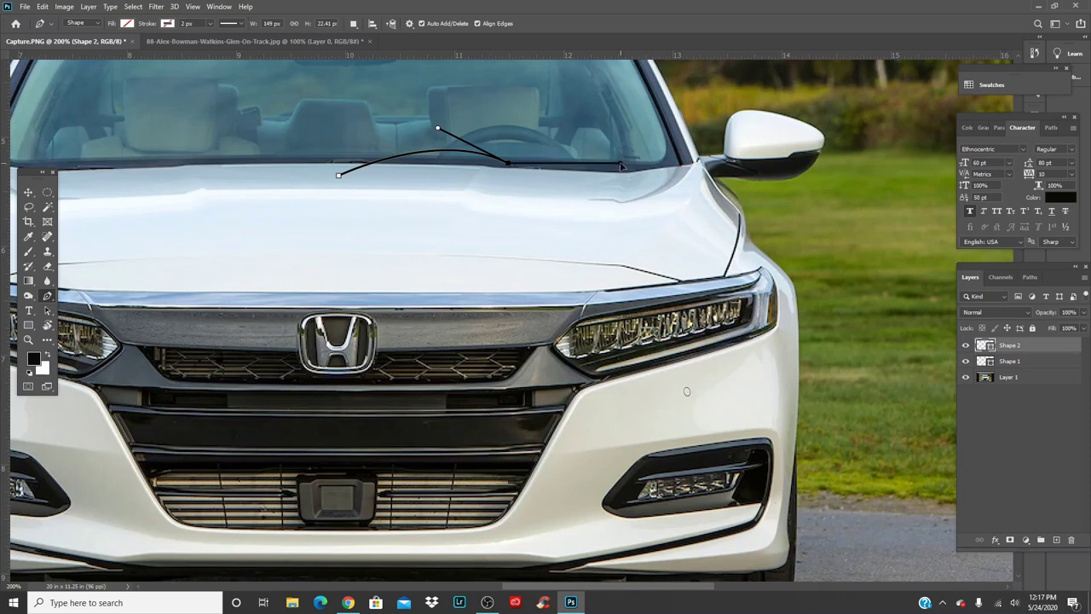
pyautogui.hotkey('ctrl', 'z')
pyautogui.hotkey('ctrl', 'z')
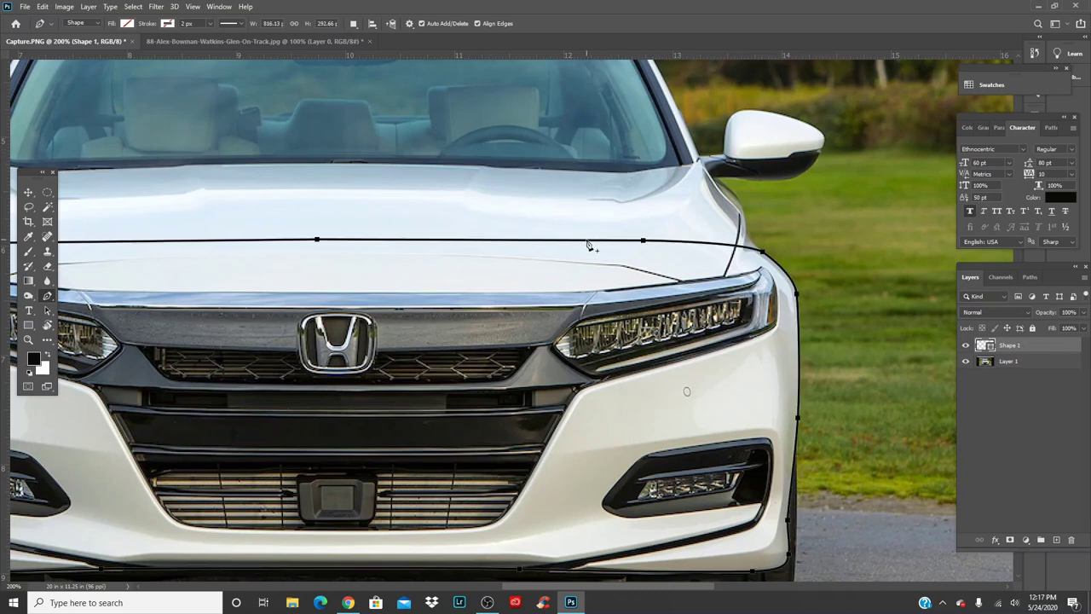
# - Make a new anti-aliased selection with 0-pixel feather from the front-end outline and delete the outline's shape layer
pyautogui.rightClick(536, 201)
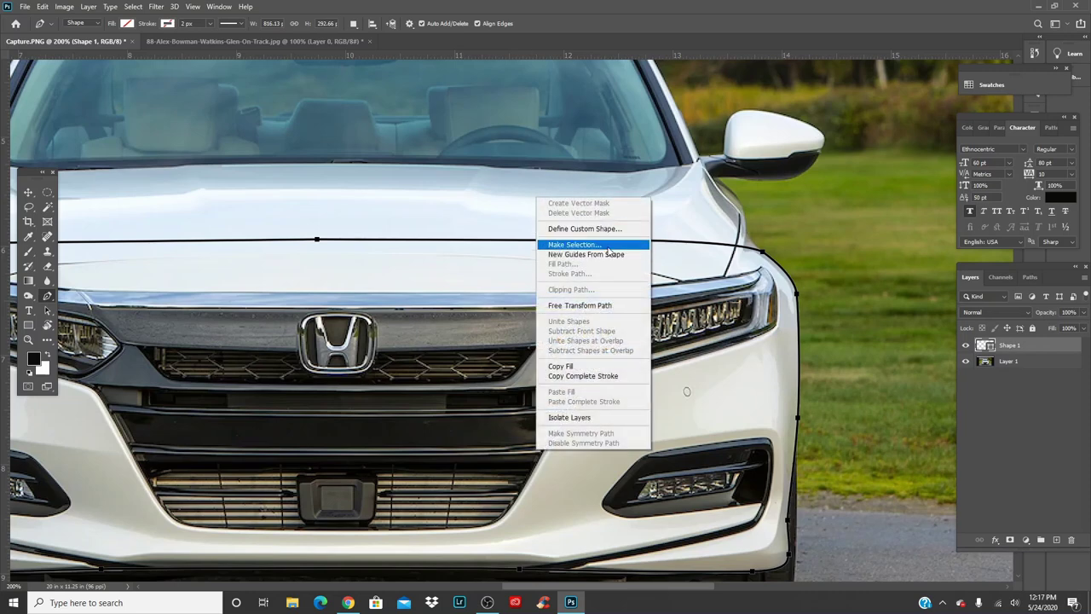
pyautogui.click(608, 246)
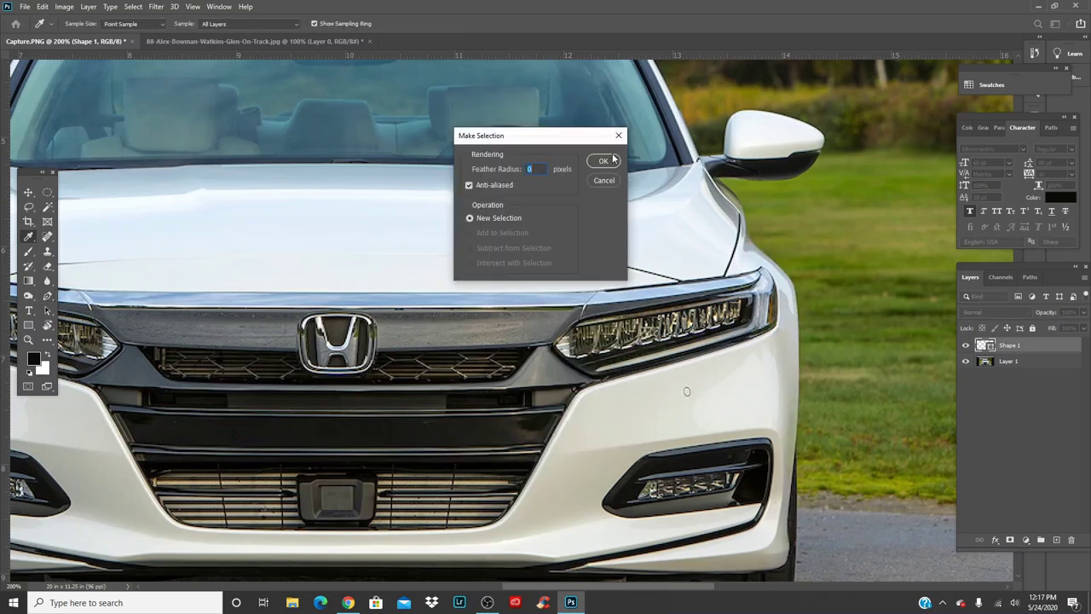
pyautogui.press('Return')
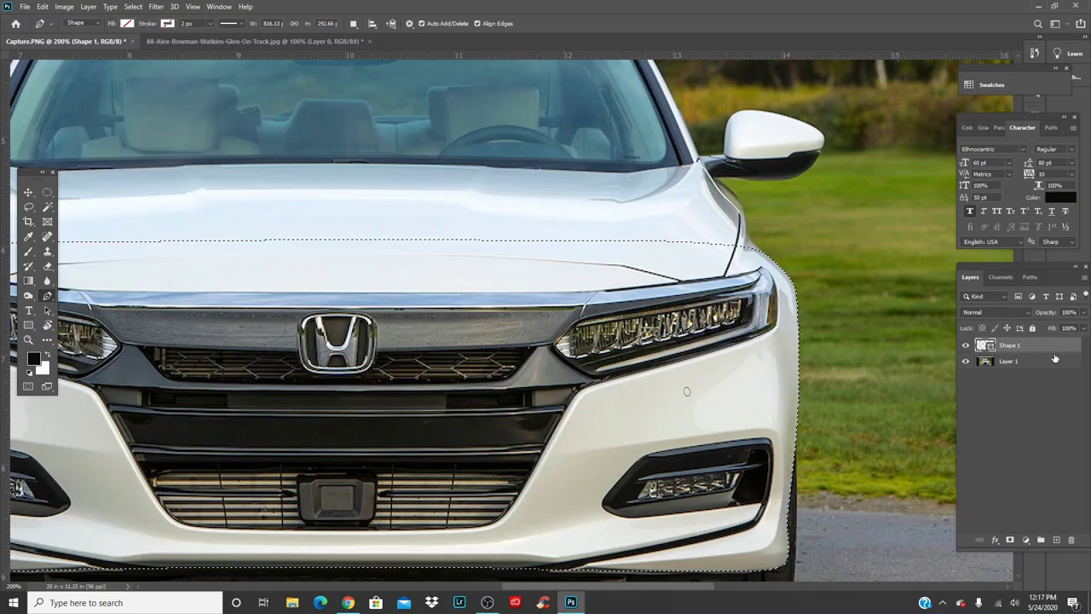
pyautogui.press('Delete')
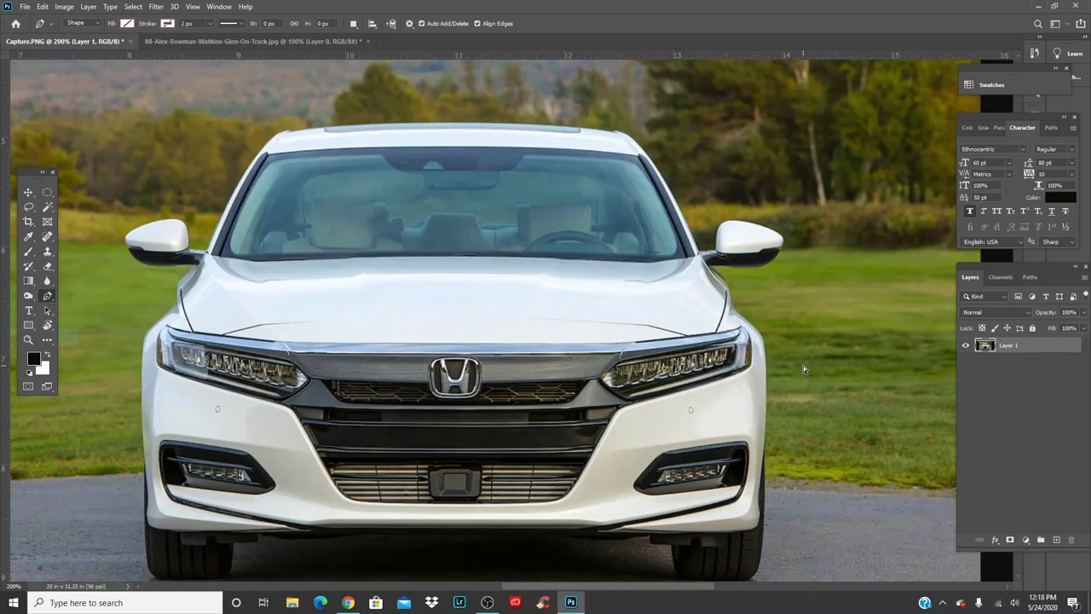
# - Move the selected Honda front end from the Accord photo into the stock car document, above the race car's nose
pyautogui.hotkey('ctrl', '0')
pyautogui.press('v')
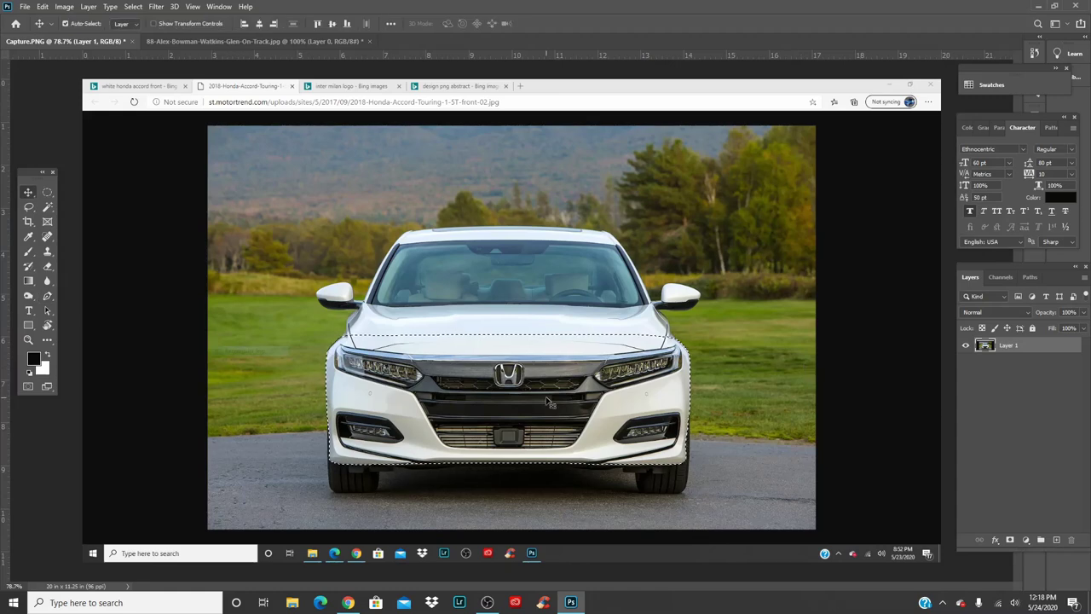
pyautogui.moveTo(536, 398); pyautogui.dragTo(656, 175)
pyautogui.moveTo(767, 192); pyautogui.dragTo(721, 241)
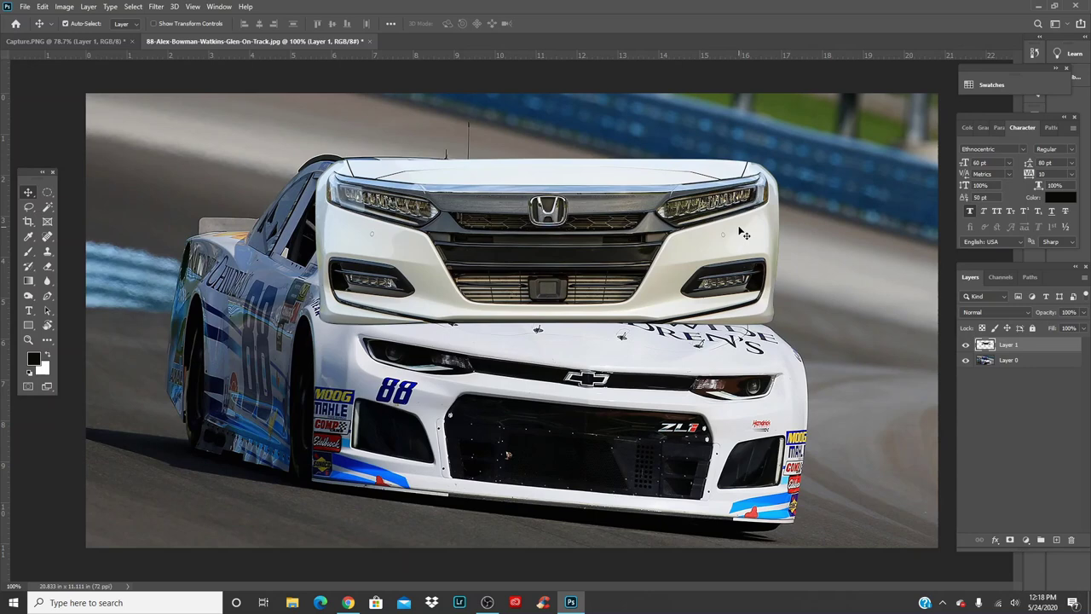
pyautogui.moveTo(726, 236); pyautogui.dragTo(633, 228)
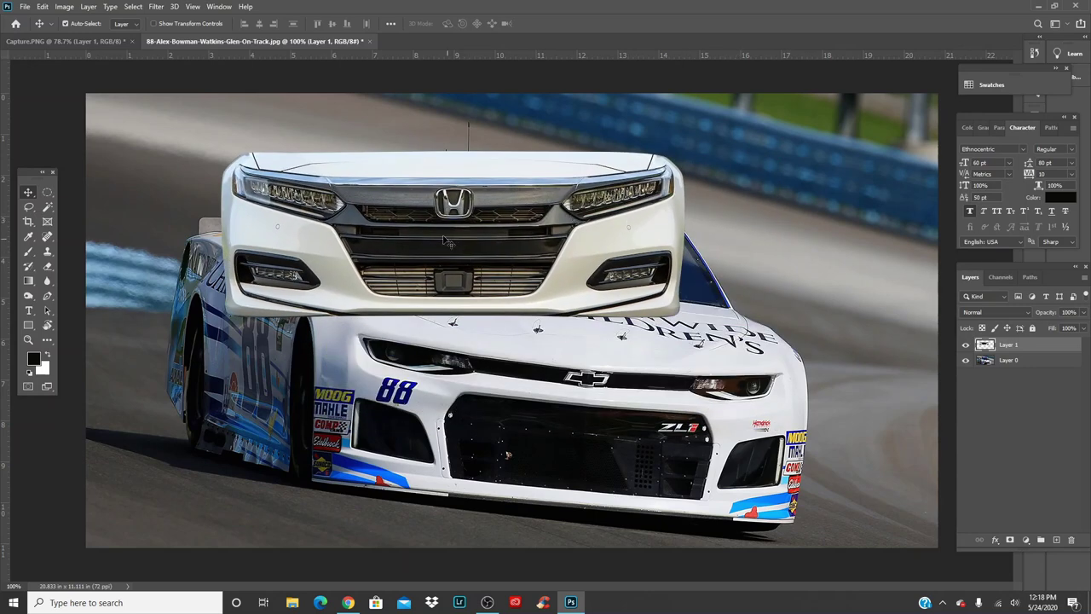
pyautogui.moveTo(449, 243); pyautogui.dragTo(523, 214)
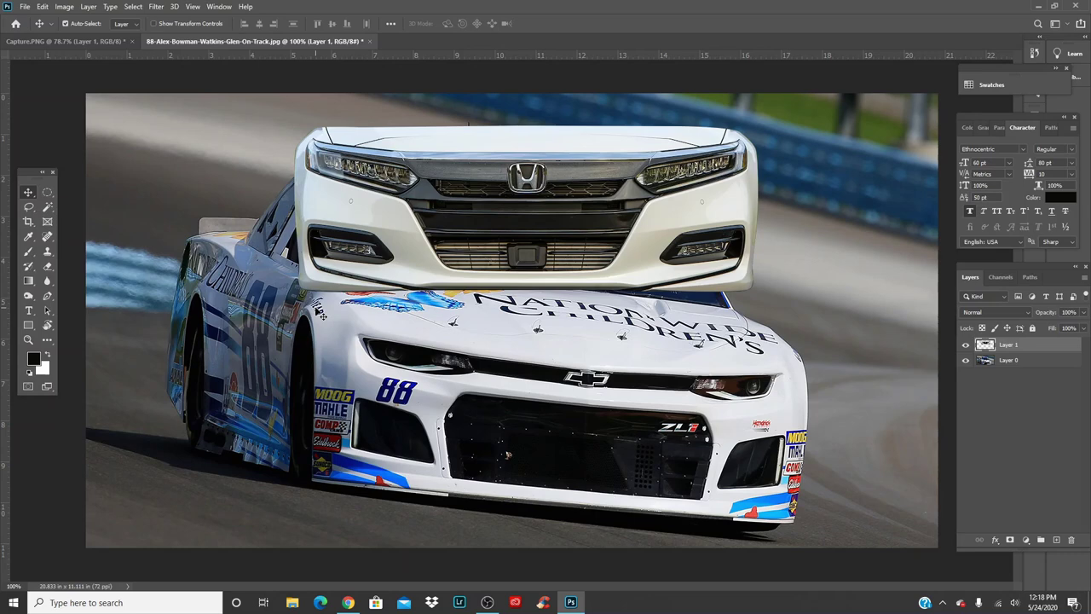
# - Free-transform the Honda front end onto the stock car's nose and rotate it clockwise by about 5 degrees to match the car's tilt
pyautogui.hotkey('ctrl', 't')
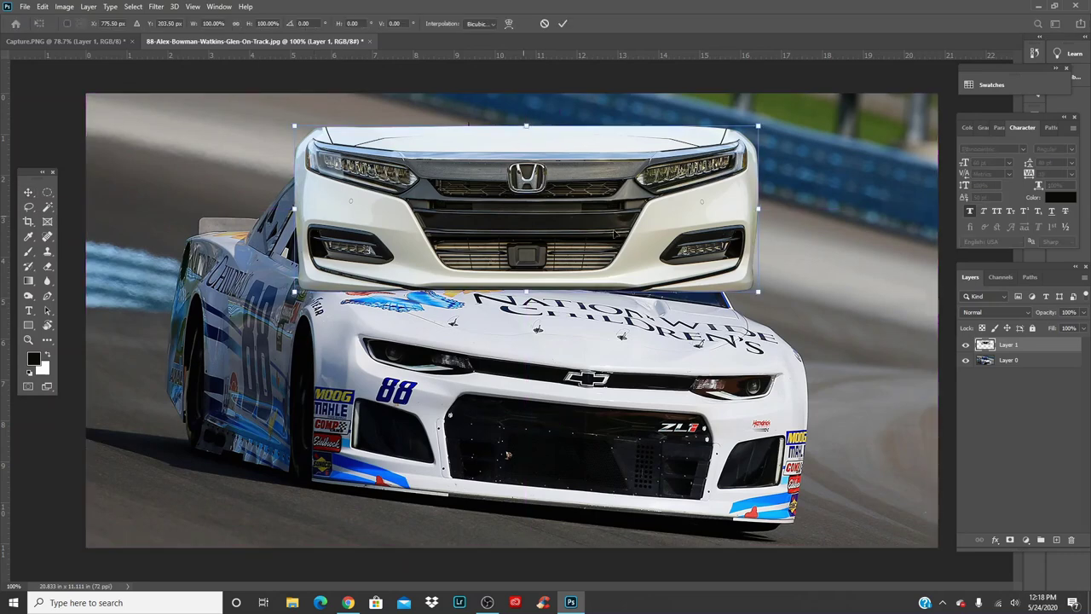
pyautogui.moveTo(591, 193); pyautogui.dragTo(618, 393)
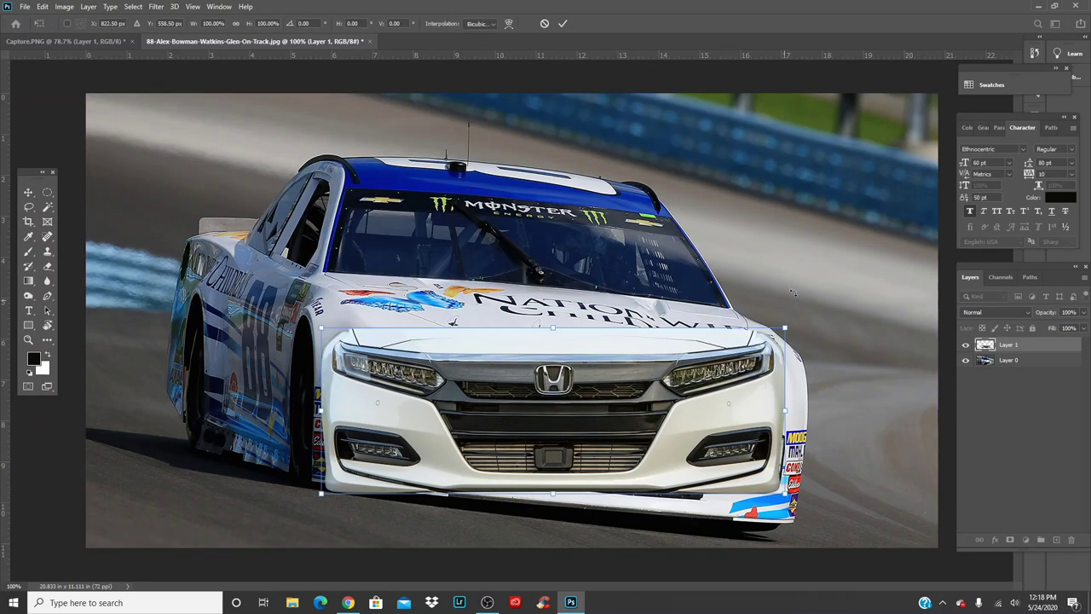
pyautogui.moveTo(805, 295); pyautogui.dragTo(828, 307)
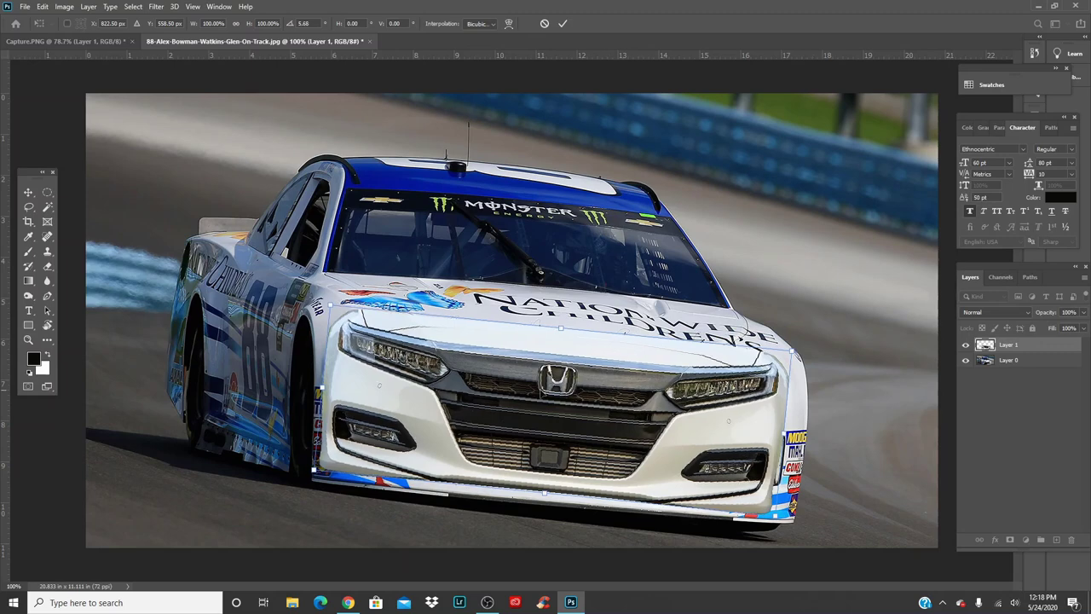
pyautogui.moveTo(526, 390); pyautogui.dragTo(528, 398)
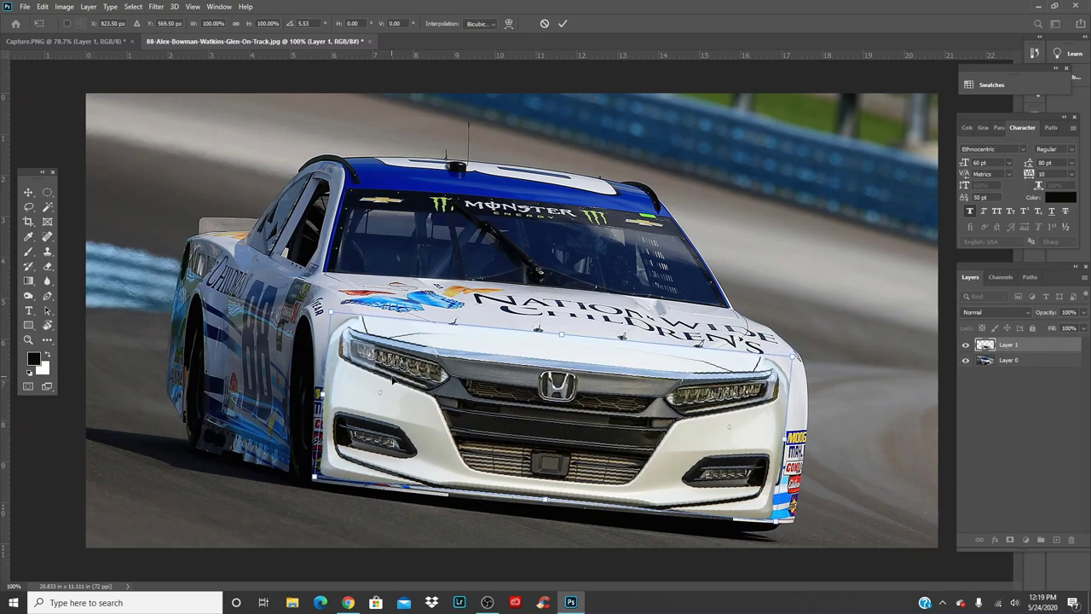
pyautogui.moveTo(394, 377); pyautogui.dragTo(394, 385)
pyautogui.moveTo(850, 359); pyautogui.dragTo(845, 358)
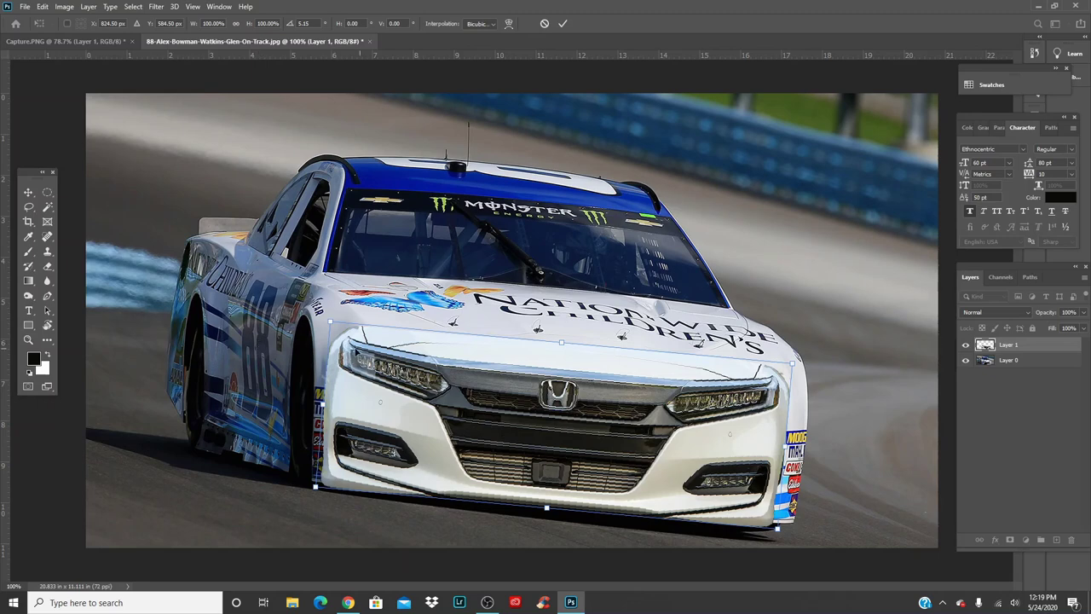
# - Scale the front end to about 107% width and 109% height, skew its corners to fit the stock car's bodywork, and apply the transform
pyautogui.moveTo(332, 321); pyautogui.dragTo(297, 304)
pyautogui.moveTo(484, 404); pyautogui.dragTo(511, 410)
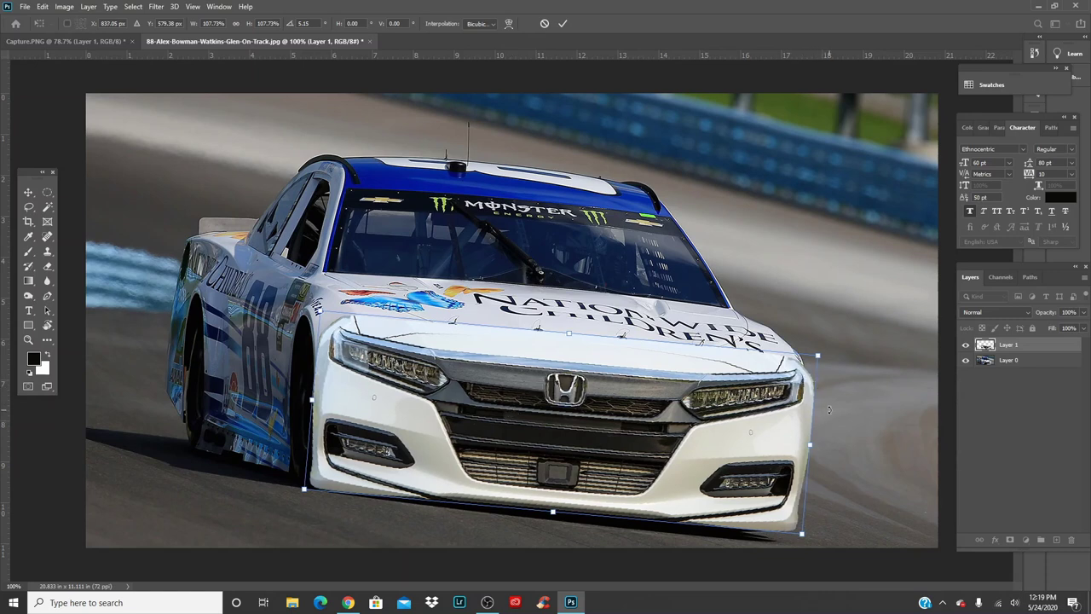
pyautogui.moveTo(816, 446); pyautogui.dragTo(810, 450)
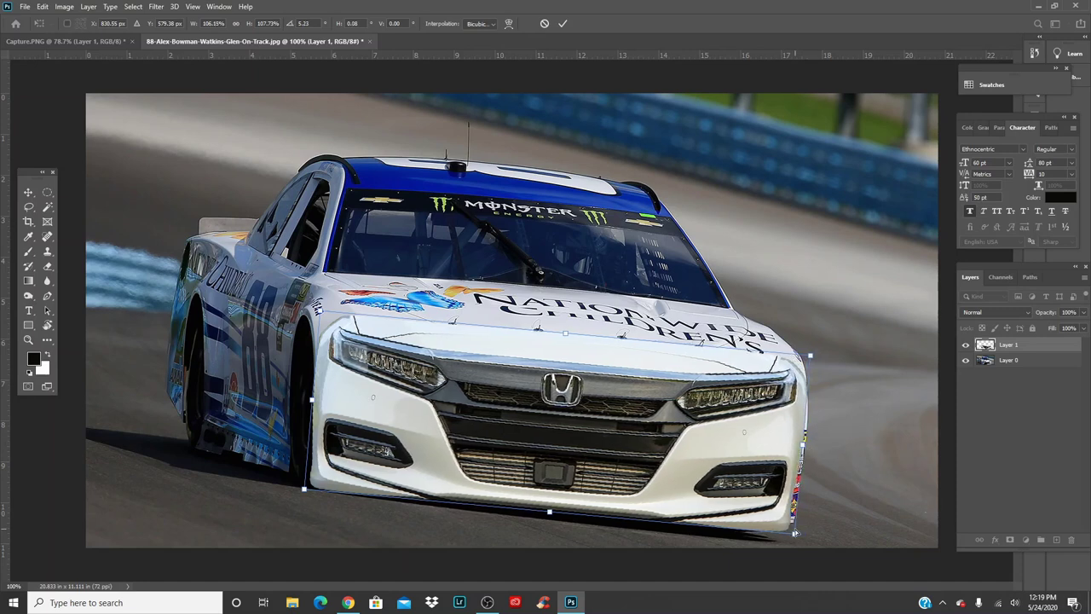
pyautogui.moveTo(796, 535); pyautogui.dragTo(802, 536)
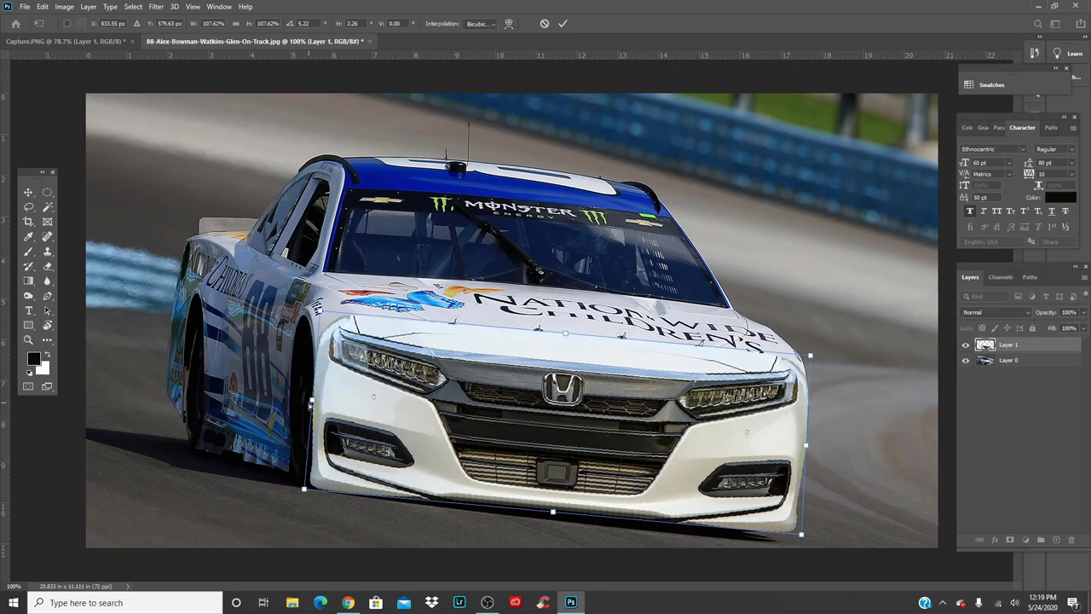
pyautogui.moveTo(306, 489); pyautogui.dragTo(305, 488)
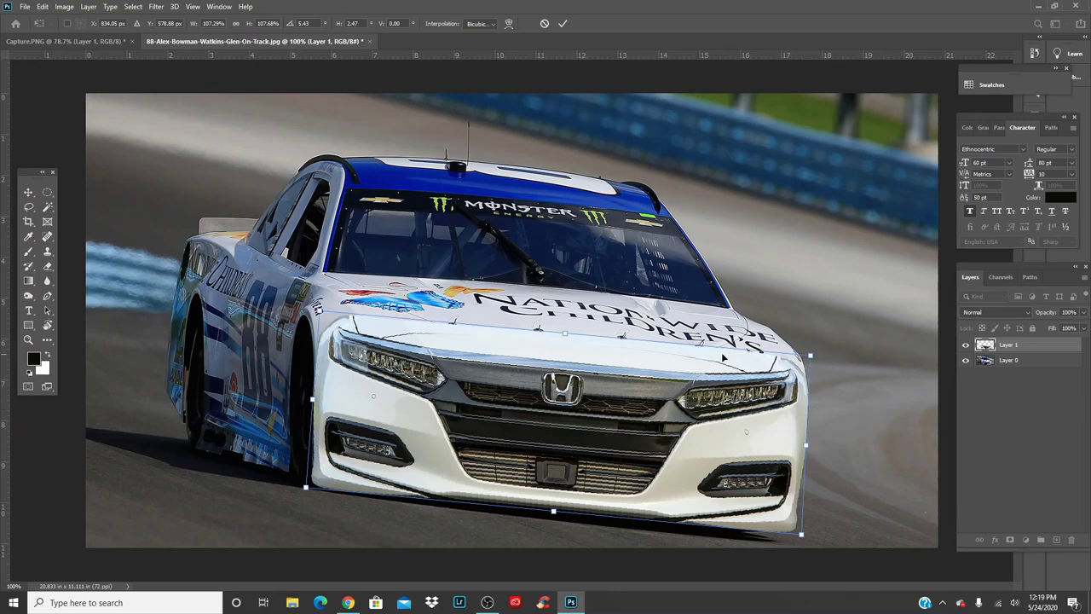
pyautogui.moveTo(320, 311); pyautogui.dragTo(320, 306)
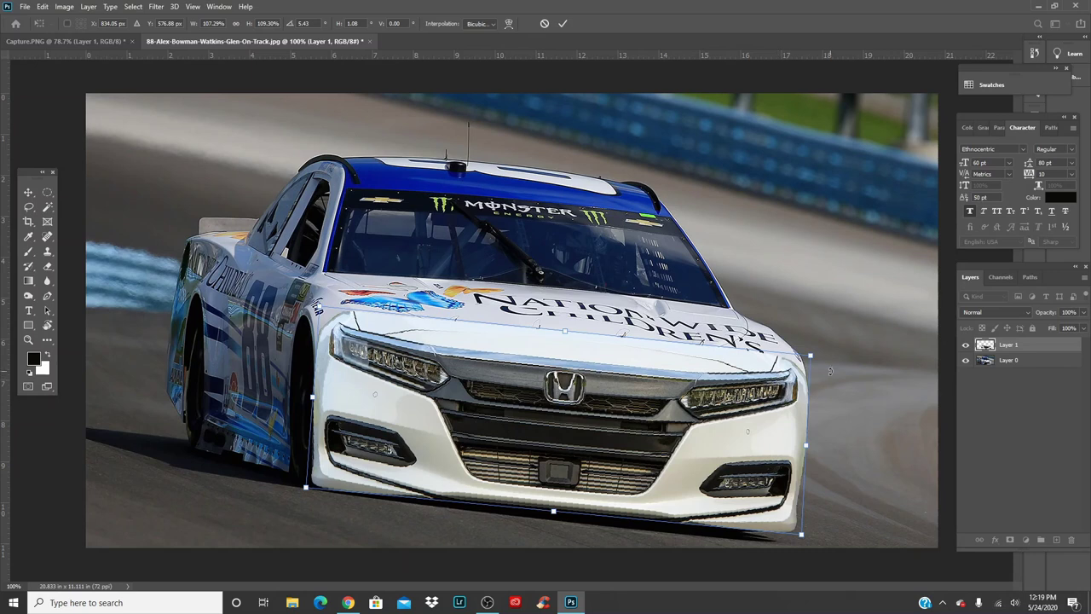
pyautogui.moveTo(808, 358); pyautogui.dragTo(808, 359)
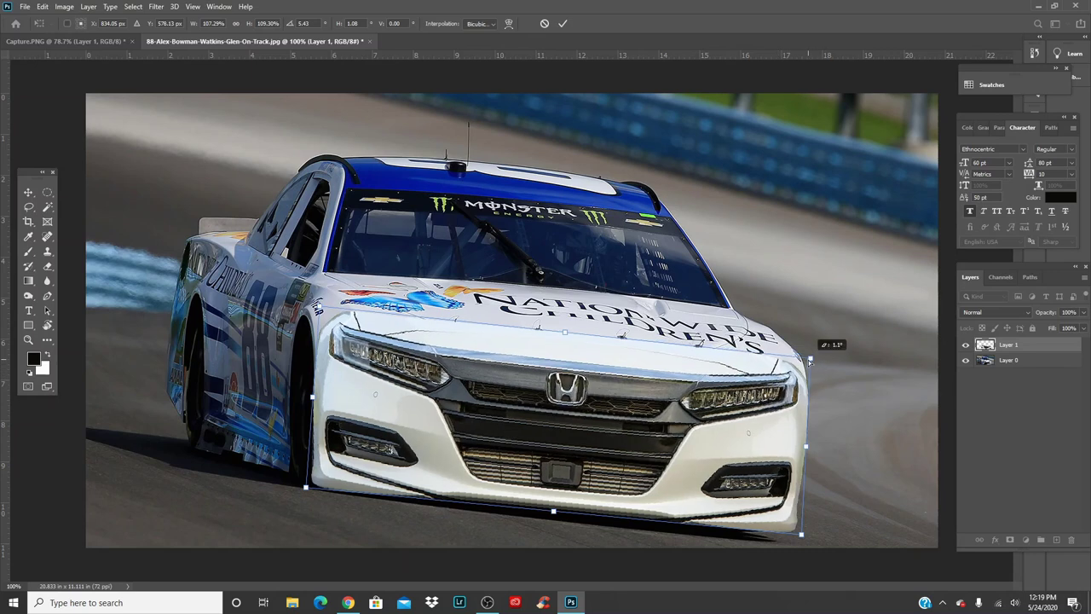
pyautogui.click(562, 24)
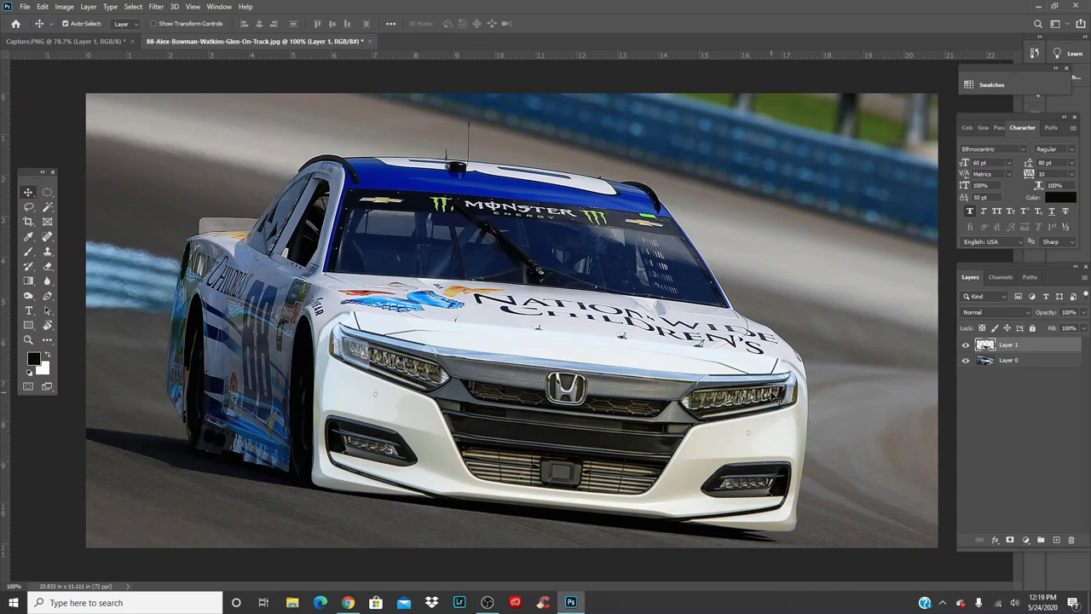
# - Warp the Honda front end so its badge and grille shift toward the stock car's far headlight, matching the car's angled perspective
pyautogui.hotkey('ctrl', 't')
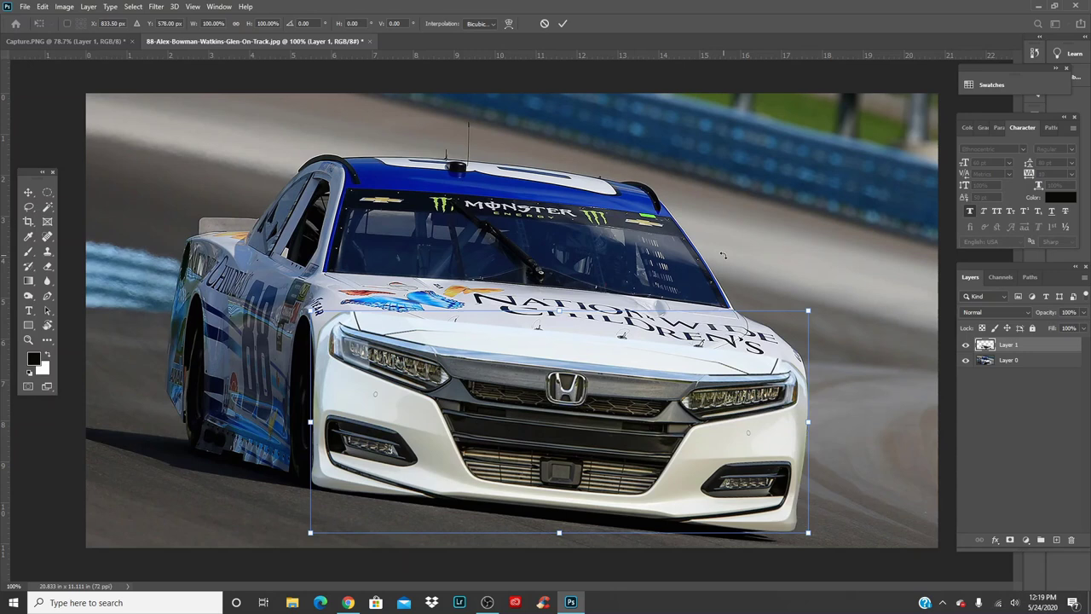
pyautogui.click(509, 25)
pyautogui.moveTo(569, 380); pyautogui.dragTo(596, 389)
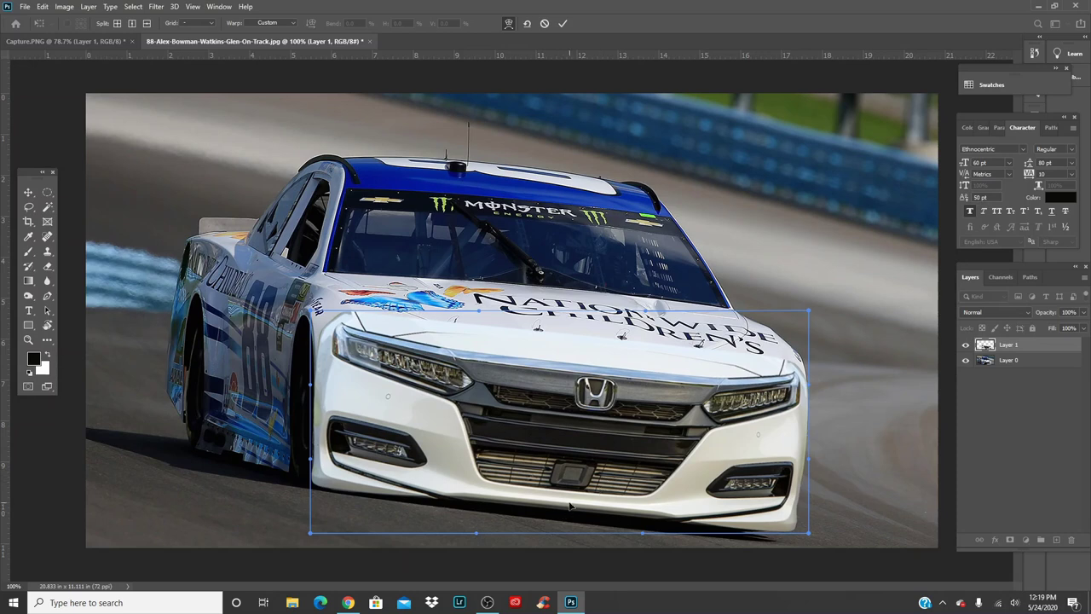
pyautogui.moveTo(569, 505); pyautogui.dragTo(595, 508)
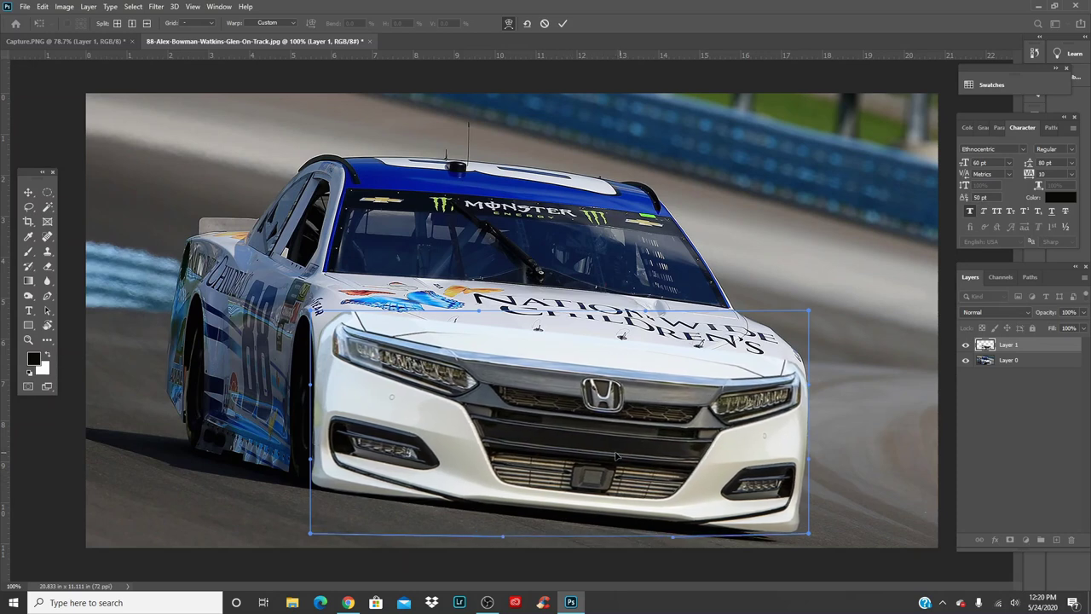
pyautogui.moveTo(616, 452); pyautogui.dragTo(609, 451)
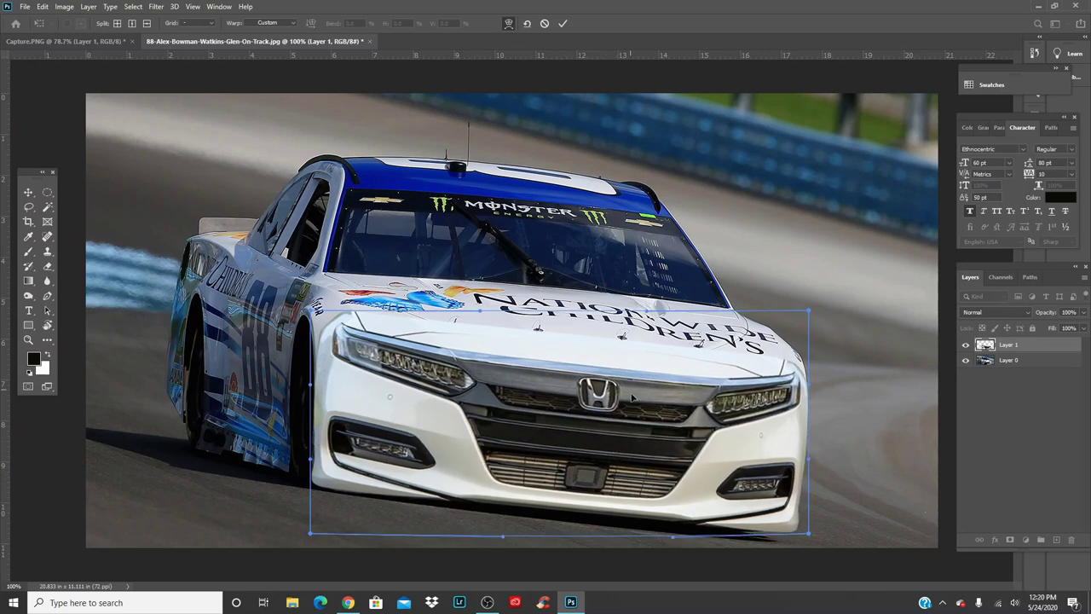
pyautogui.moveTo(615, 408); pyautogui.dragTo(605, 409)
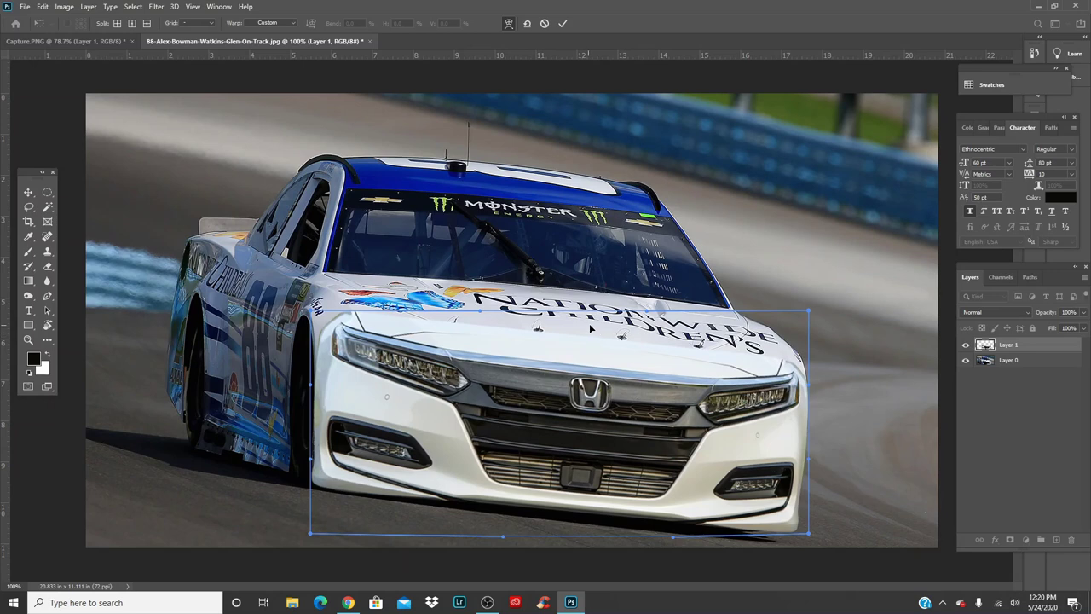
pyautogui.moveTo(590, 326); pyautogui.dragTo(600, 326)
pyautogui.moveTo(602, 434); pyautogui.dragTo(599, 435)
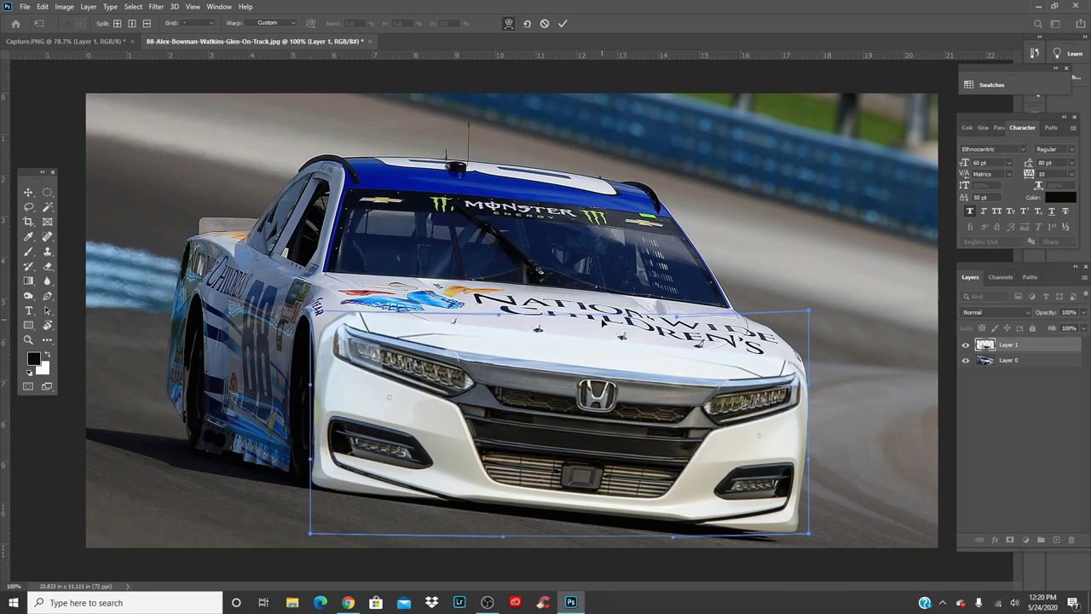
# - Warp the lower bumper edge and both bottom corners to follow the stock car's lower body line
pyautogui.moveTo(584, 506); pyautogui.dragTo(584, 501)
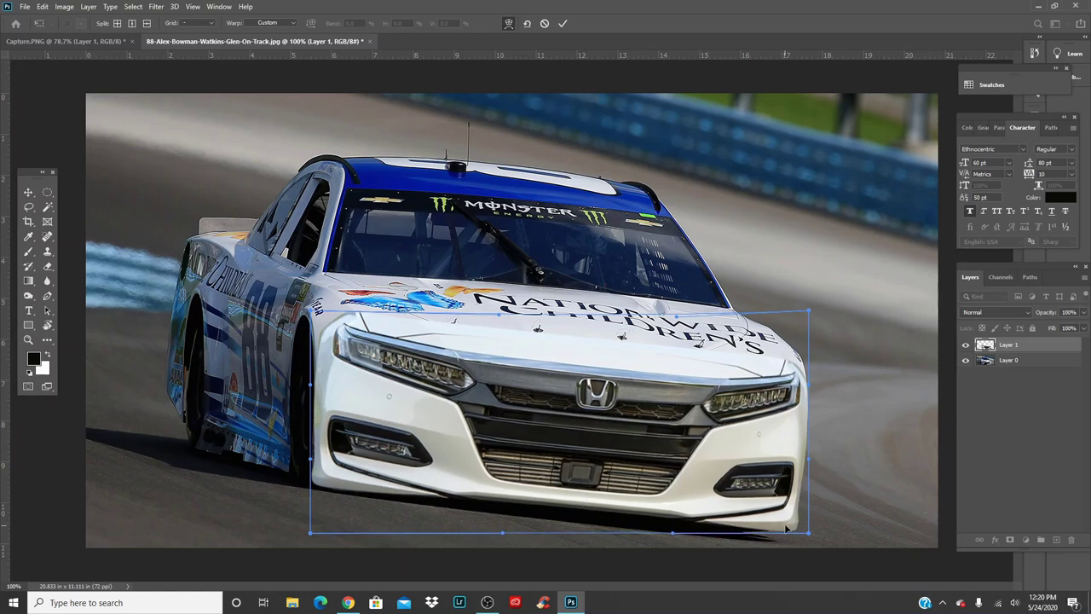
pyautogui.moveTo(786, 529); pyautogui.dragTo(785, 524)
pyautogui.moveTo(328, 486); pyautogui.dragTo(330, 483)
pyautogui.moveTo(513, 501); pyautogui.dragTo(509, 503)
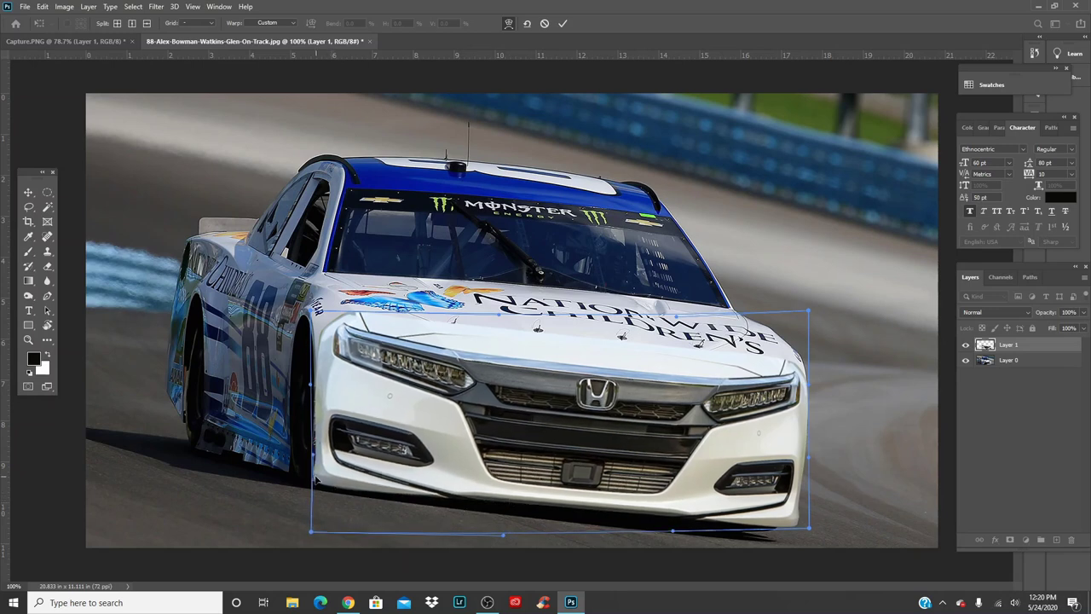
pyautogui.moveTo(315, 477); pyautogui.dragTo(311, 477)
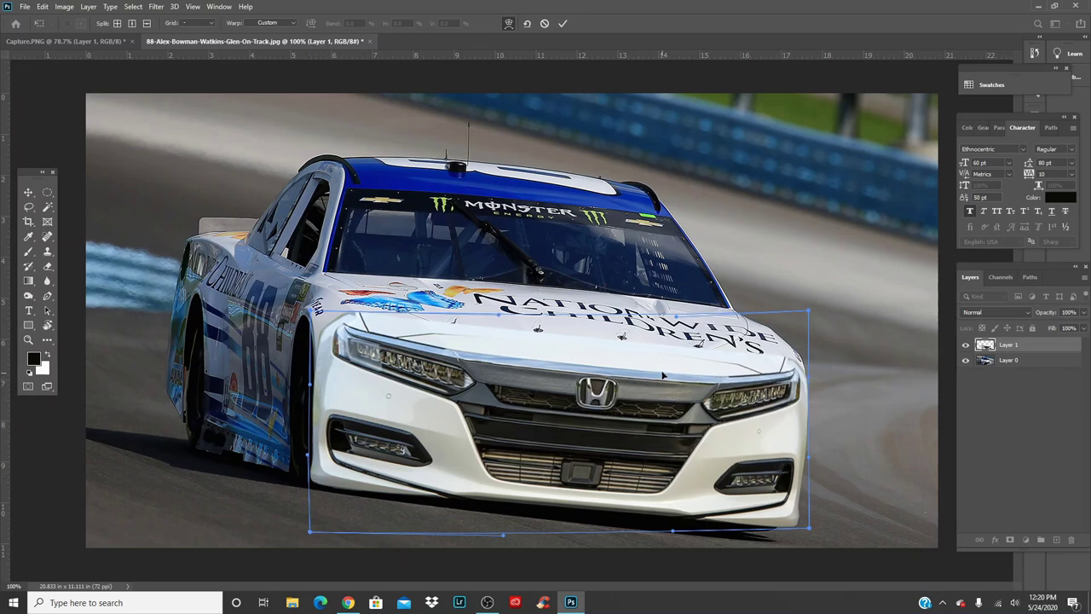
# - Fine-tune the warp around both headlights so the Honda front end's outer edges follow the stock car's bodywork
pyautogui.moveTo(662, 371); pyautogui.dragTo(662, 369)
pyautogui.moveTo(333, 342); pyautogui.dragTo(355, 358)
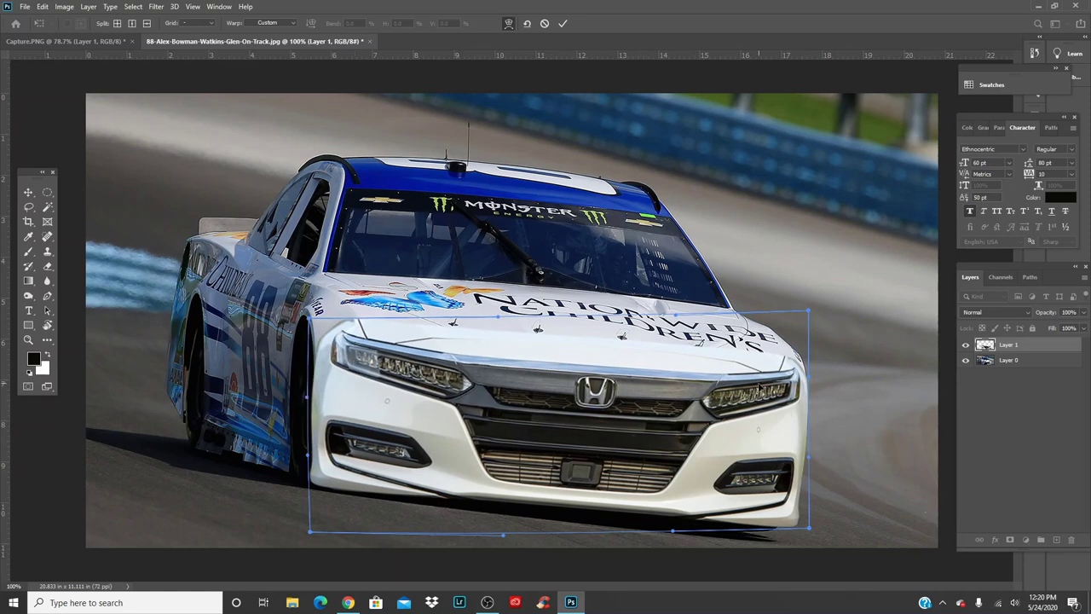
pyautogui.moveTo(801, 378); pyautogui.dragTo(800, 381)
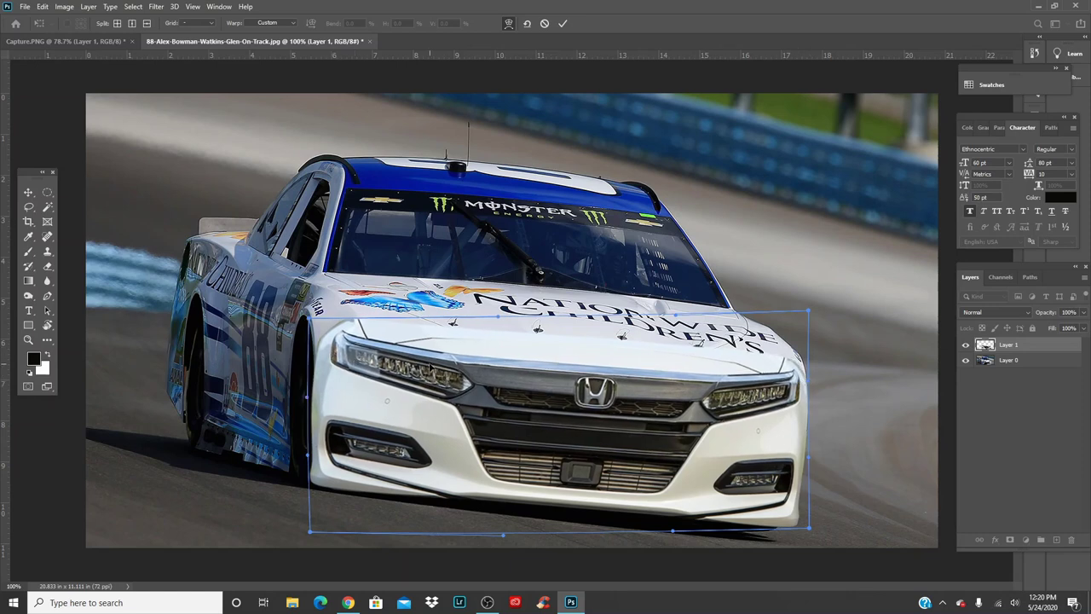
pyautogui.moveTo(410, 358); pyautogui.dragTo(411, 358)
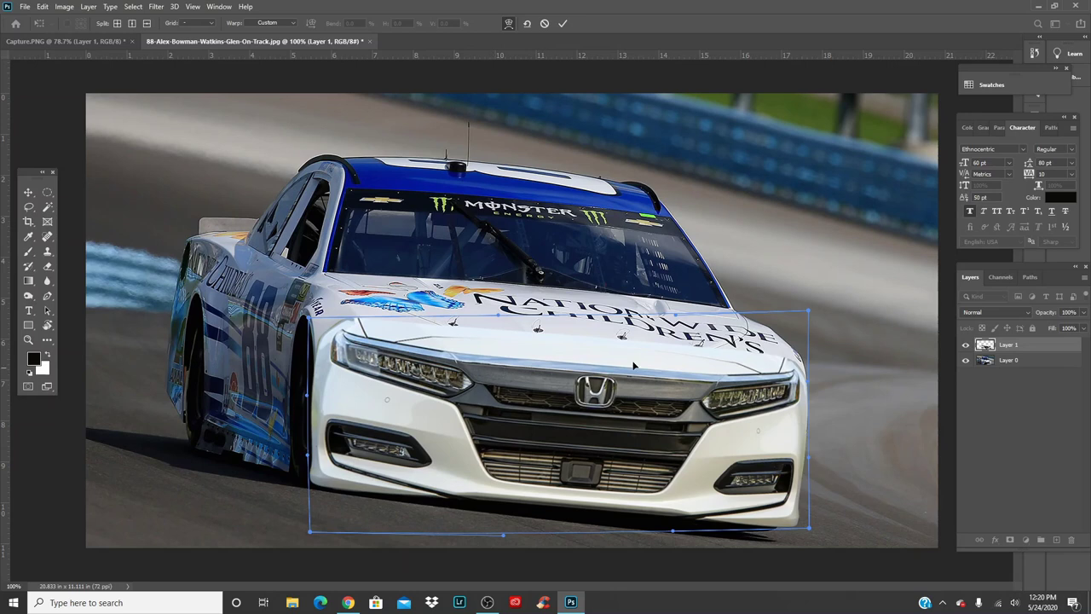
pyautogui.moveTo(348, 341); pyautogui.dragTo(348, 337)
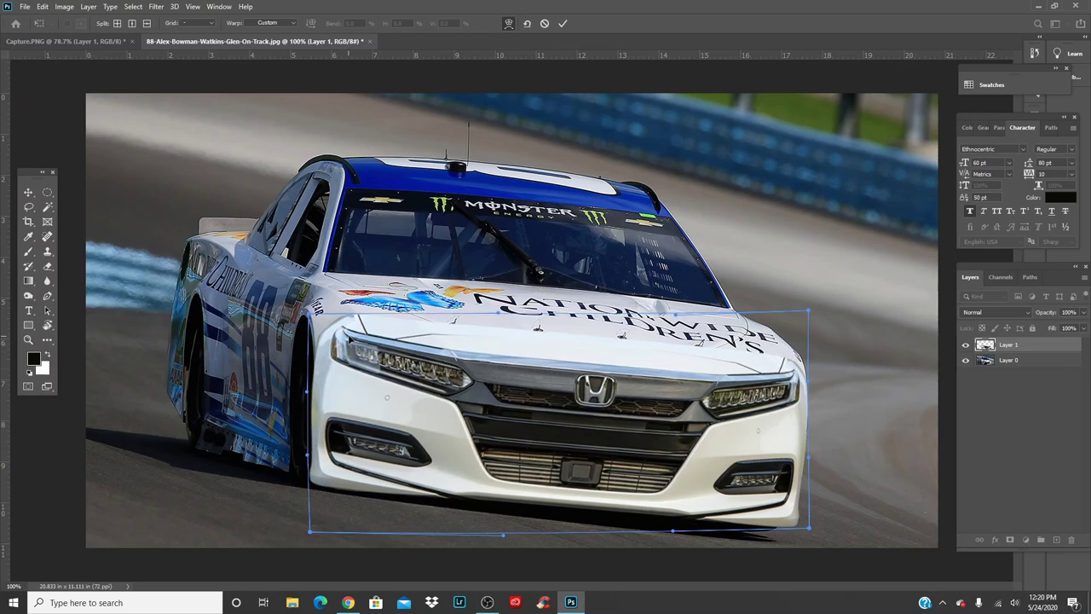
pyautogui.moveTo(793, 385); pyautogui.dragTo(794, 387)
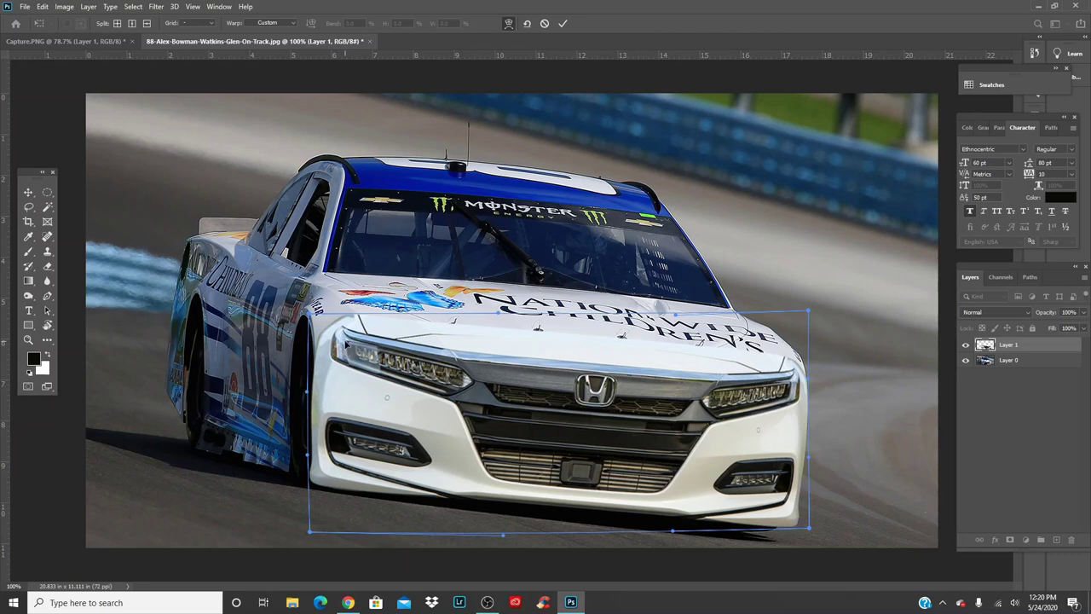
pyautogui.moveTo(344, 344); pyautogui.dragTo(348, 346)
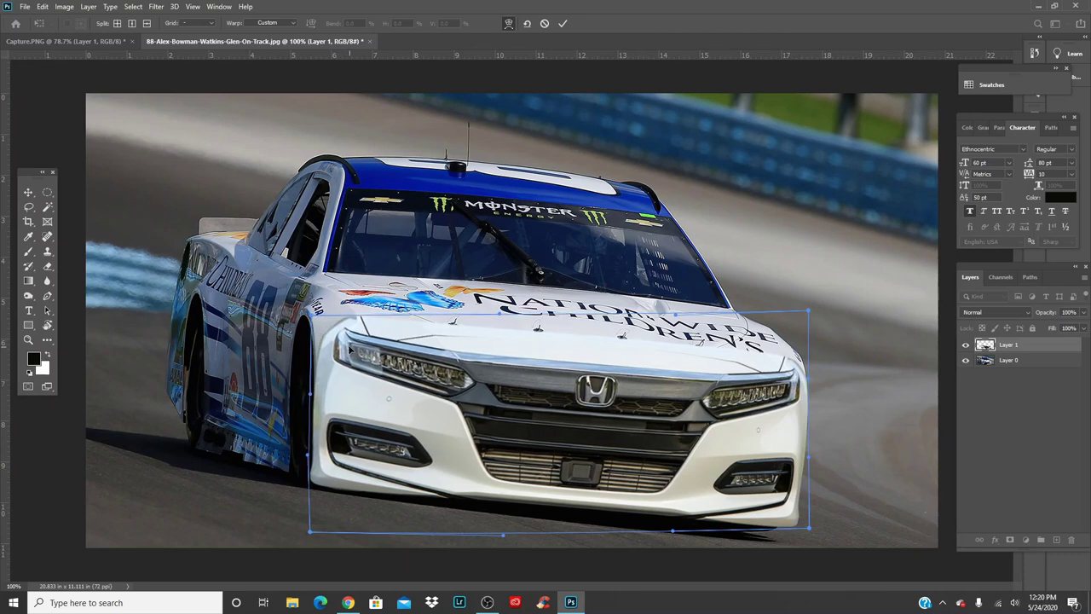
pyautogui.moveTo(348, 348); pyautogui.dragTo(350, 349)
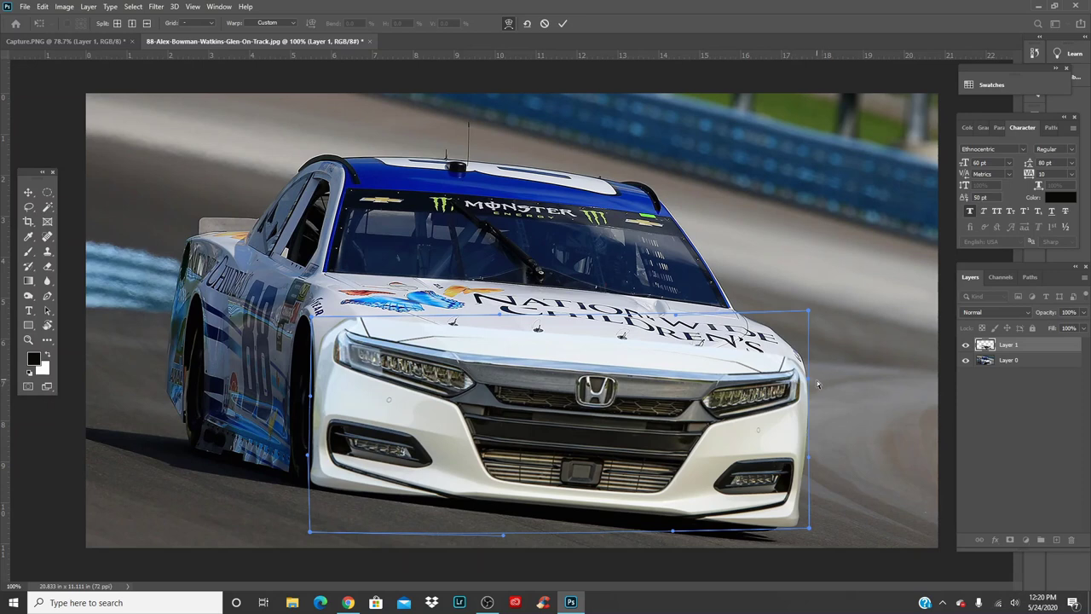
pyautogui.moveTo(795, 390); pyautogui.dragTo(794, 385)
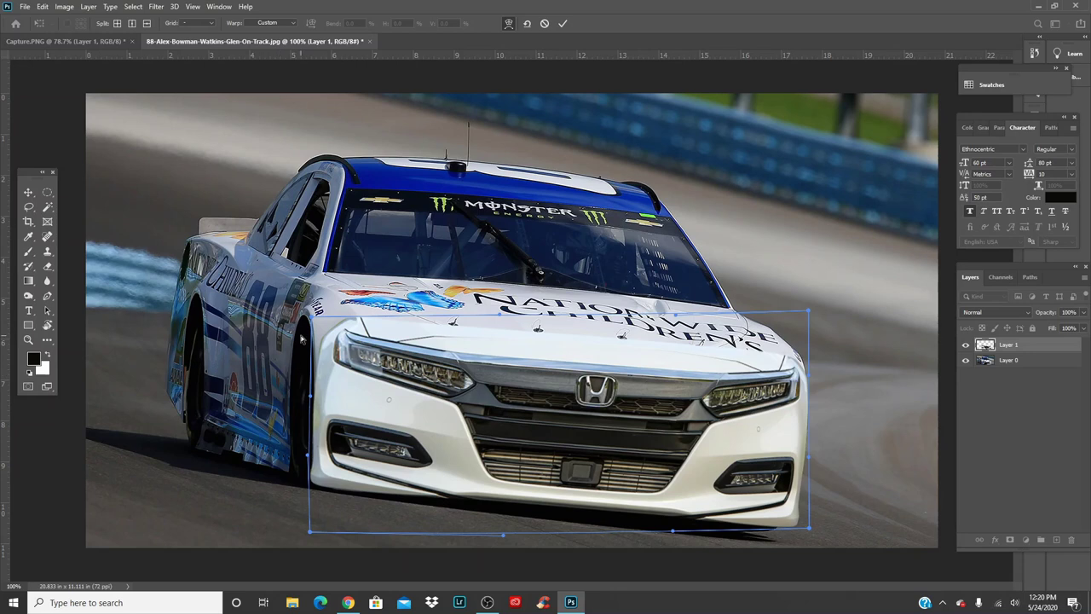
# - Warp the Honda badge, lower grille and hood edge into line with the stock car's centre, and apply the warp
pyautogui.moveTo(595, 390); pyautogui.dragTo(606, 378)
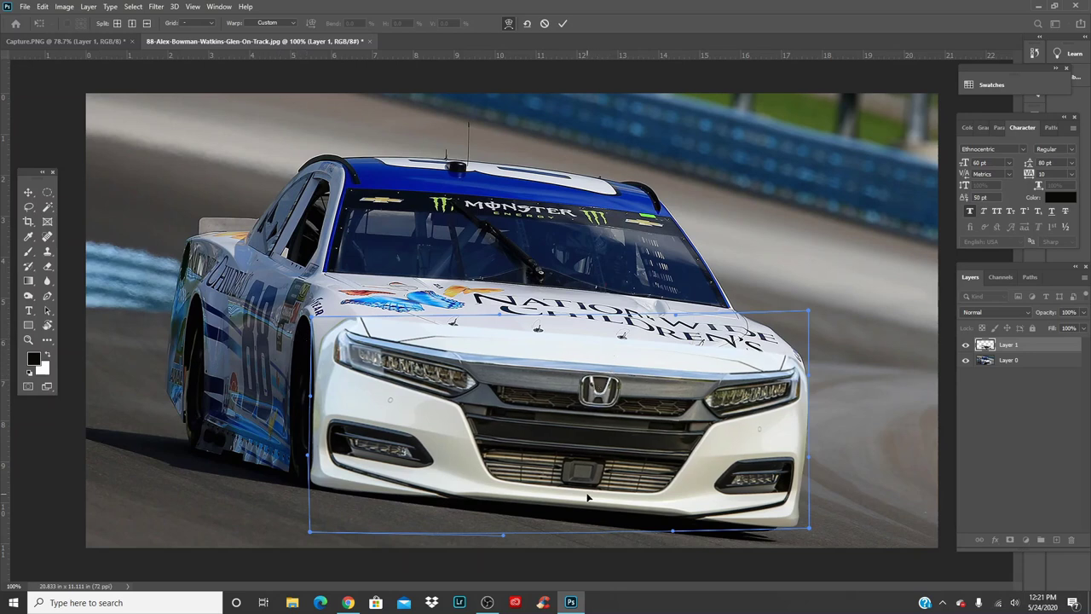
pyautogui.moveTo(584, 494); pyautogui.dragTo(619, 449)
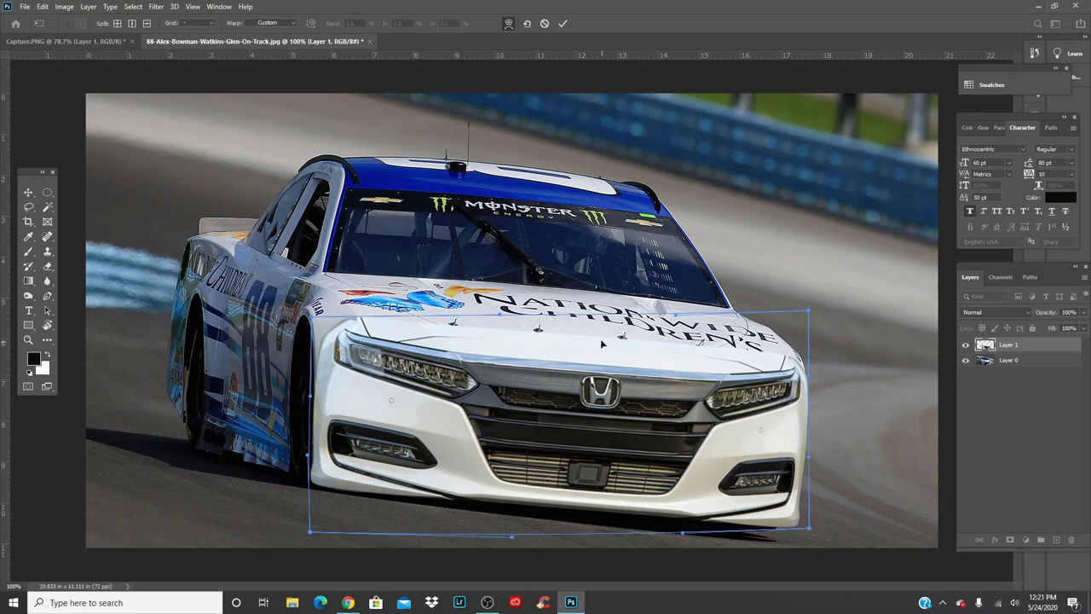
pyautogui.moveTo(601, 340); pyautogui.dragTo(605, 340)
pyautogui.moveTo(624, 405); pyautogui.dragTo(621, 405)
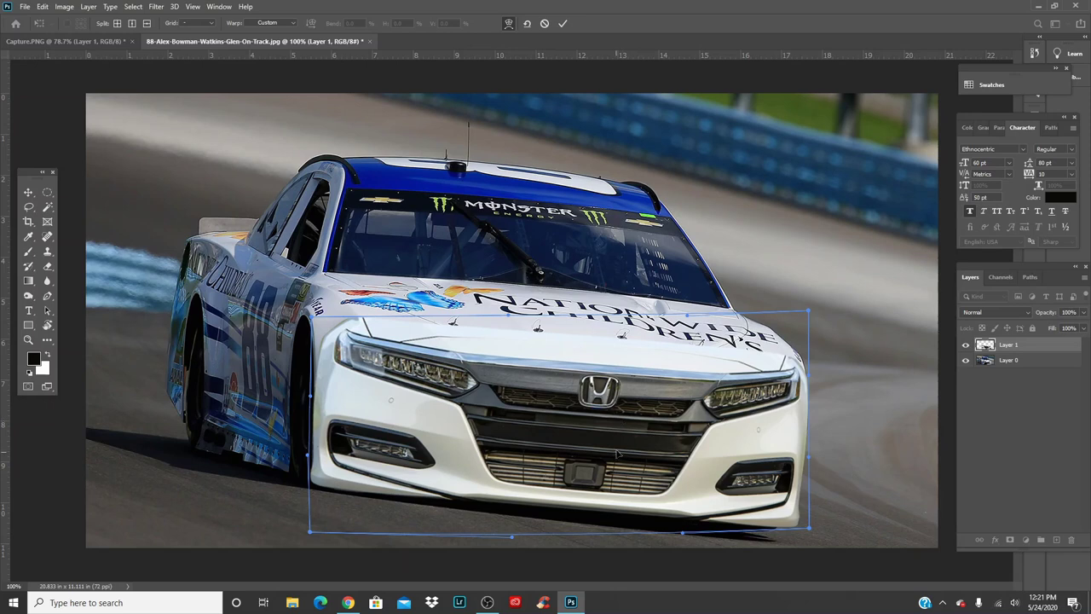
pyautogui.moveTo(628, 330); pyautogui.dragTo(624, 327)
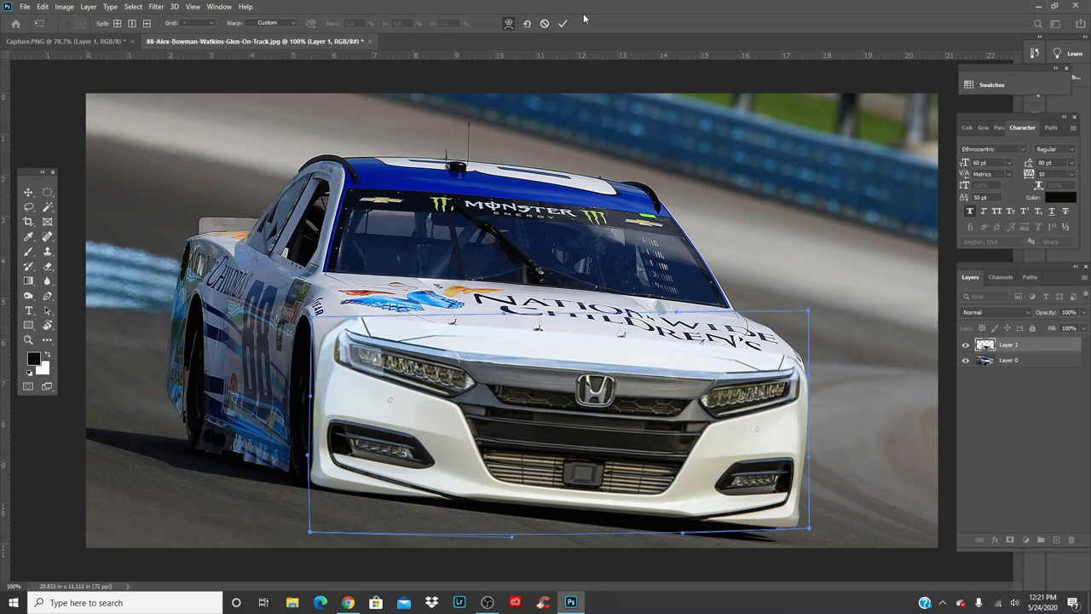
pyautogui.click(562, 23)
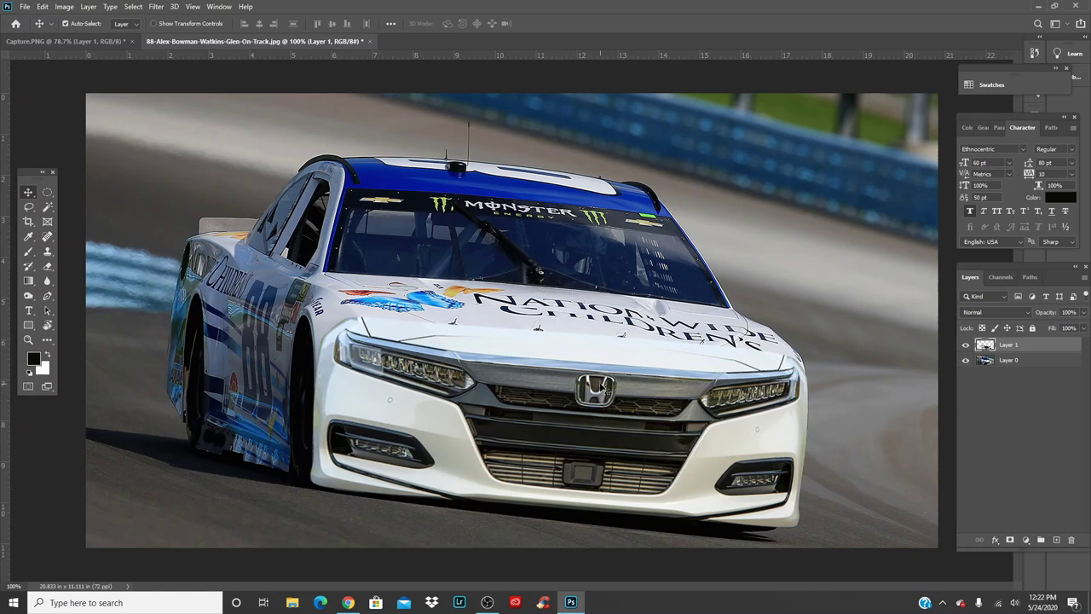
# - Toggle the visibility of Layer 1 to compare the warped Honda front end with the stock car's original nose
pyautogui.click(966, 348)
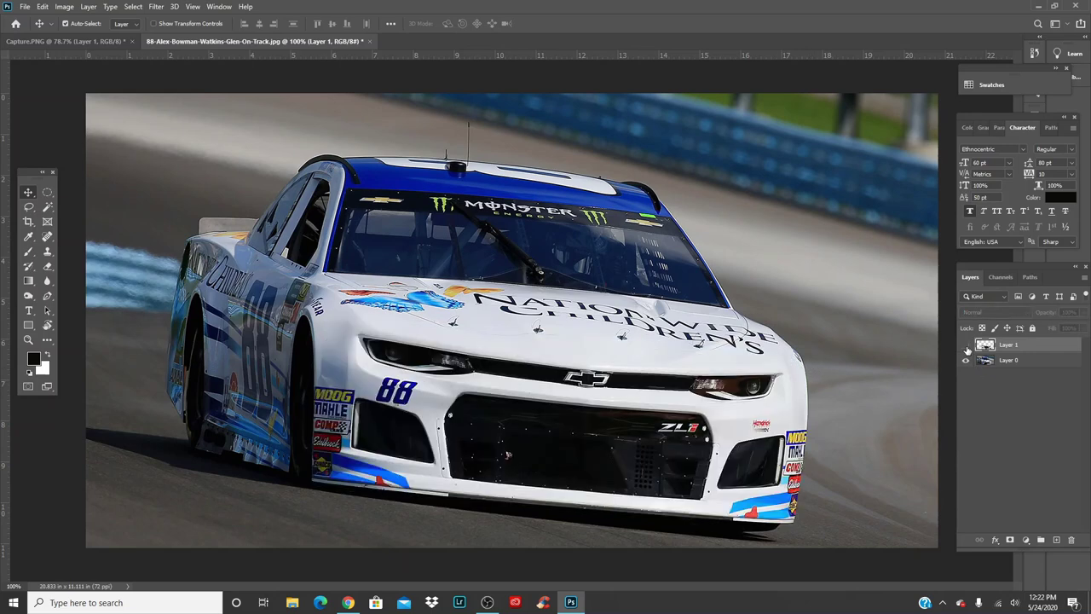
pyautogui.click(966, 348)
pyautogui.click(967, 348)
pyautogui.click(967, 348)
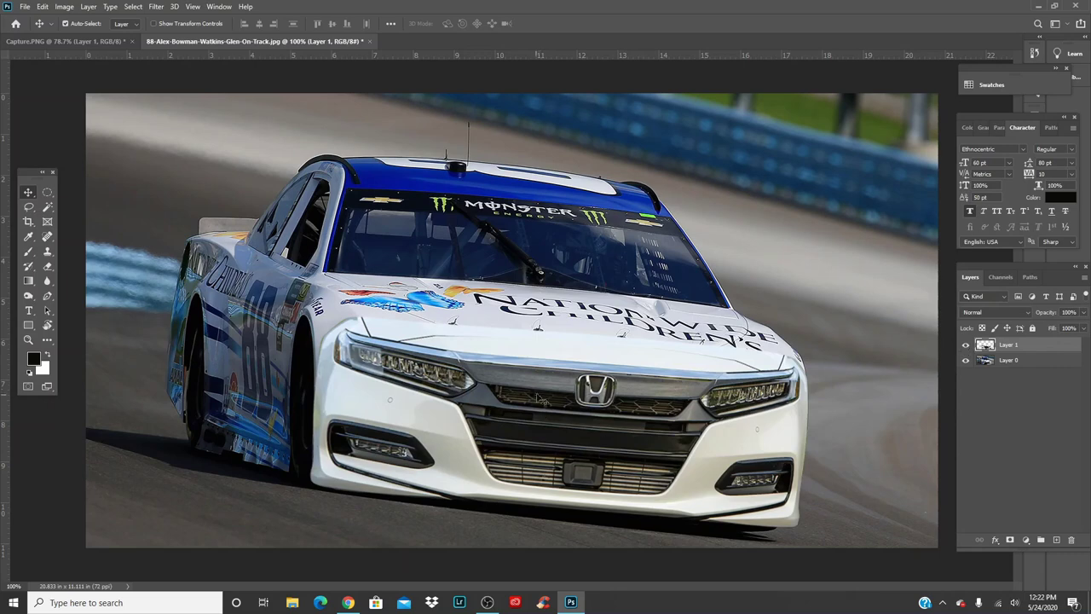
pyautogui.click(966, 344)
pyautogui.click(966, 344)
# - Warp Layer 1 again to nudge the Honda badge and grille slightly toward the near headlight, and apply it
pyautogui.hotkey('ctrl', 't')
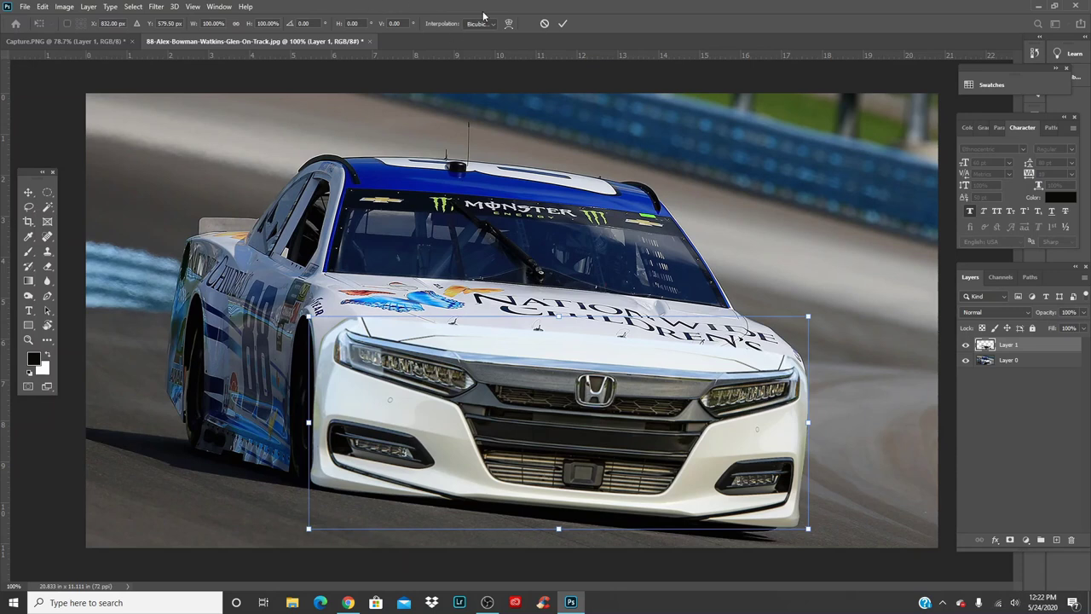
pyautogui.click(509, 23)
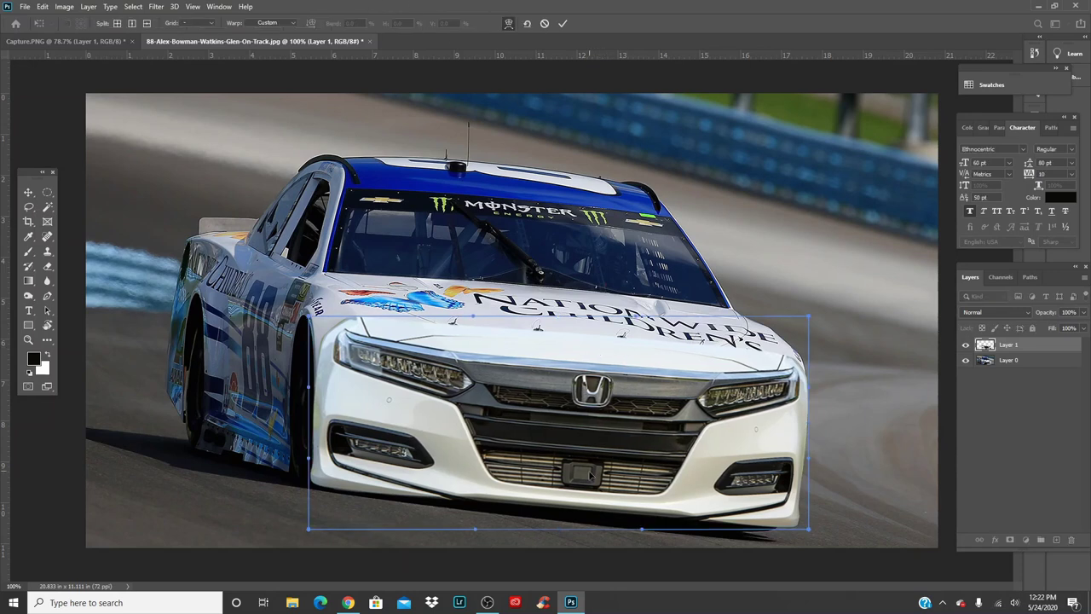
pyautogui.moveTo(590, 491); pyautogui.dragTo(588, 492)
pyautogui.moveTo(595, 335); pyautogui.dragTo(594, 335)
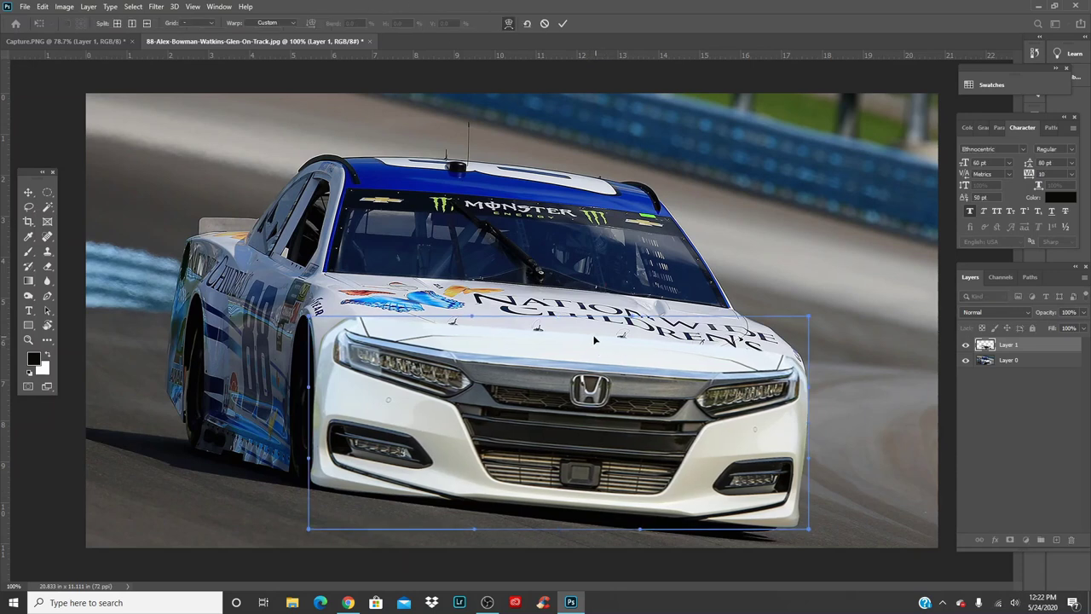
pyautogui.click(563, 23)
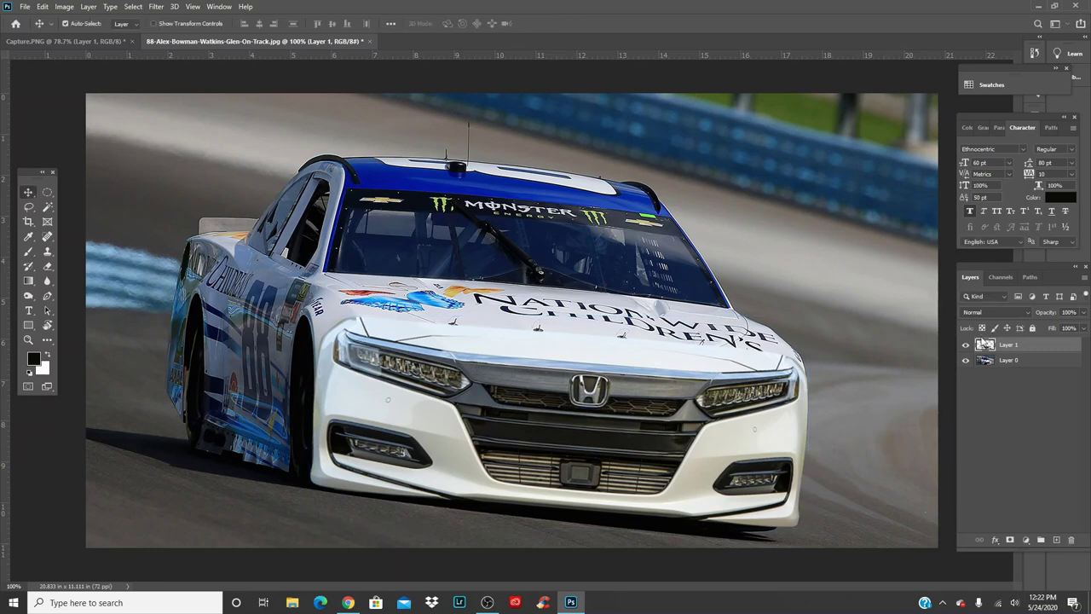
# - Hide and reshow Layer 1 to check the badge and grille alignment against the original car
pyautogui.click(966, 344)
pyautogui.click(965, 344)
pyautogui.click(966, 345)
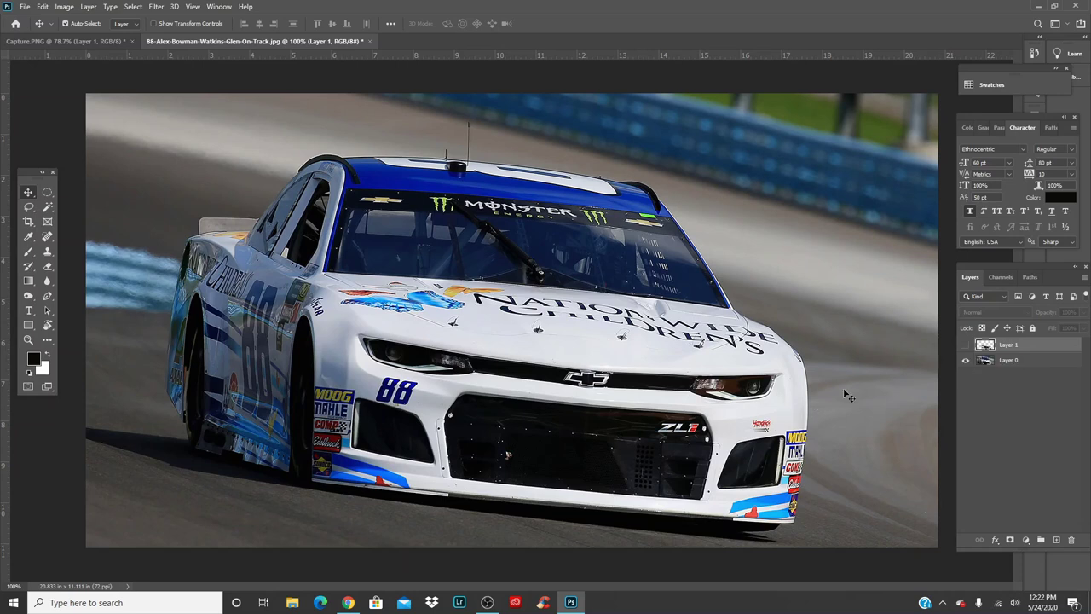
pyautogui.click(965, 345)
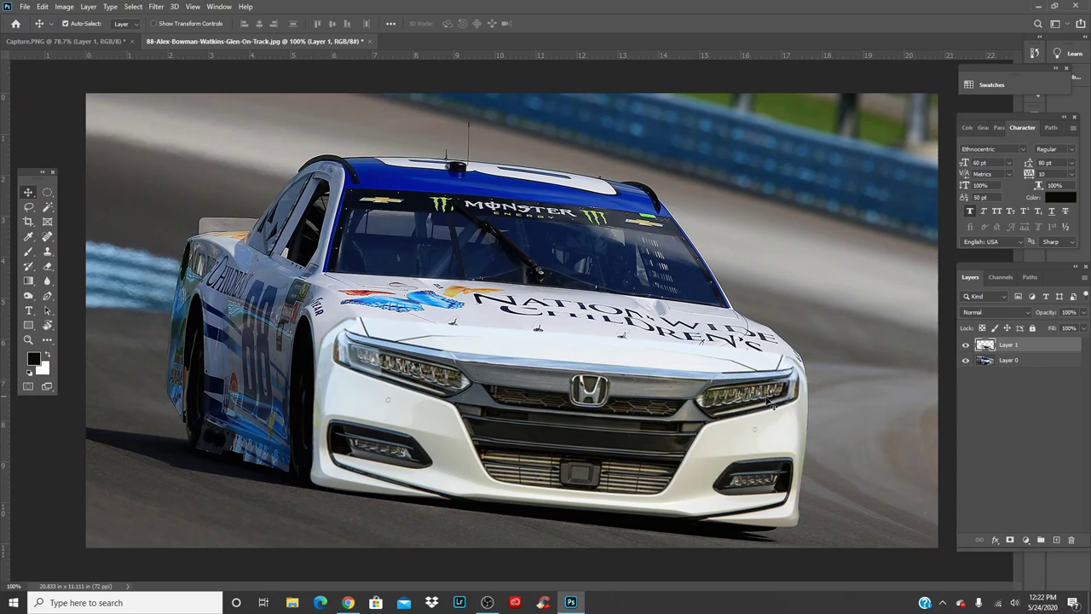
# - Skew both upper corners of the Honda front end inward, stretch its width to about 100.1%, and apply the transform
pyautogui.hotkey('ctrl', 't')
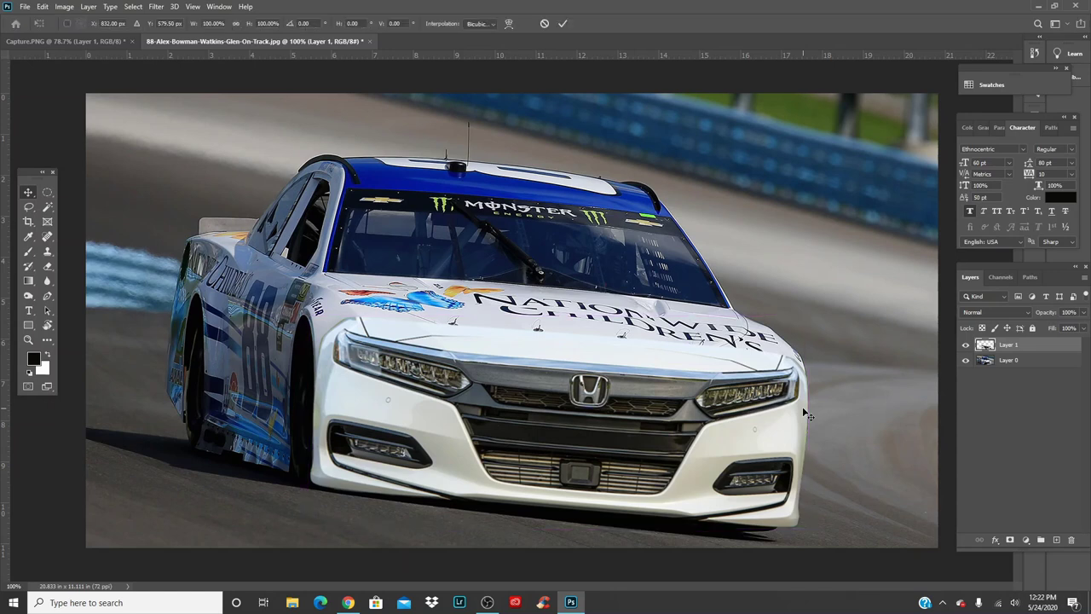
pyautogui.moveTo(809, 317); pyautogui.dragTo(804, 319)
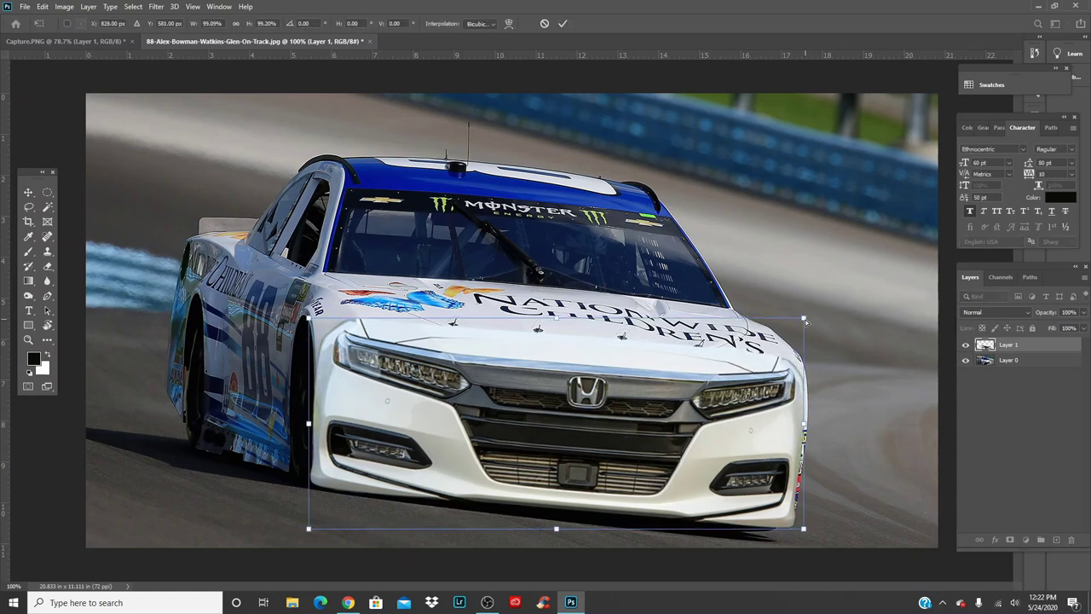
pyautogui.hotkey('ctrl', 'z')
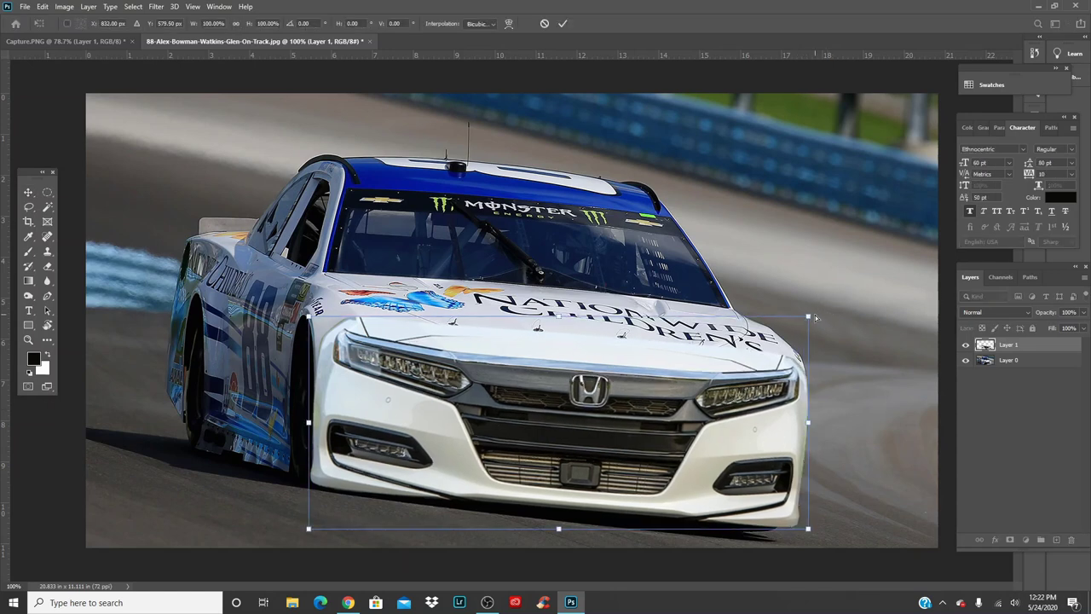
pyautogui.moveTo(815, 317); pyautogui.dragTo(802, 317)
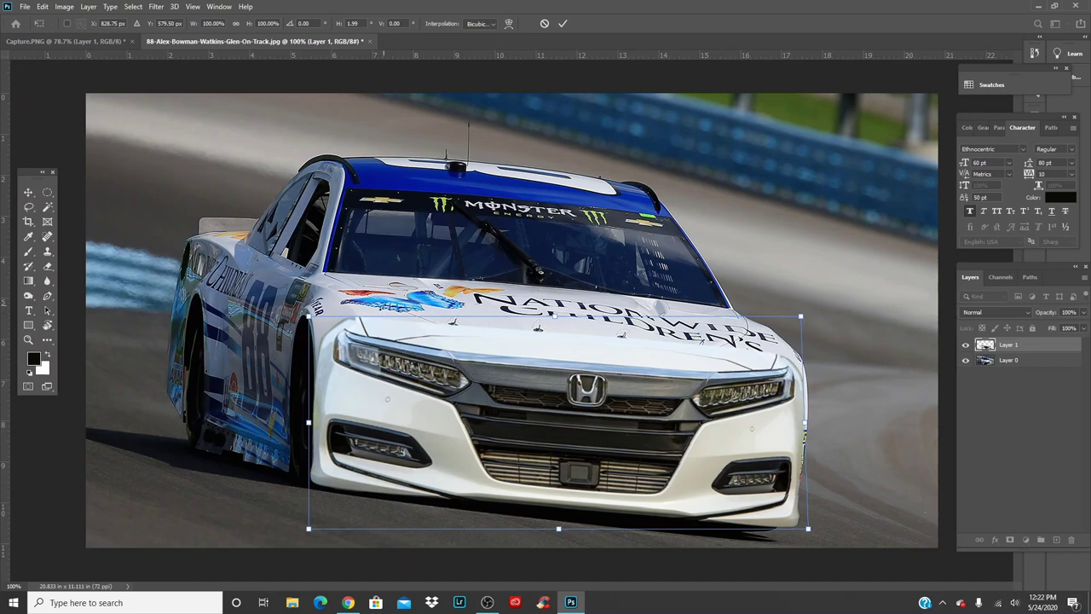
pyautogui.moveTo(309, 317); pyautogui.dragTo(320, 317)
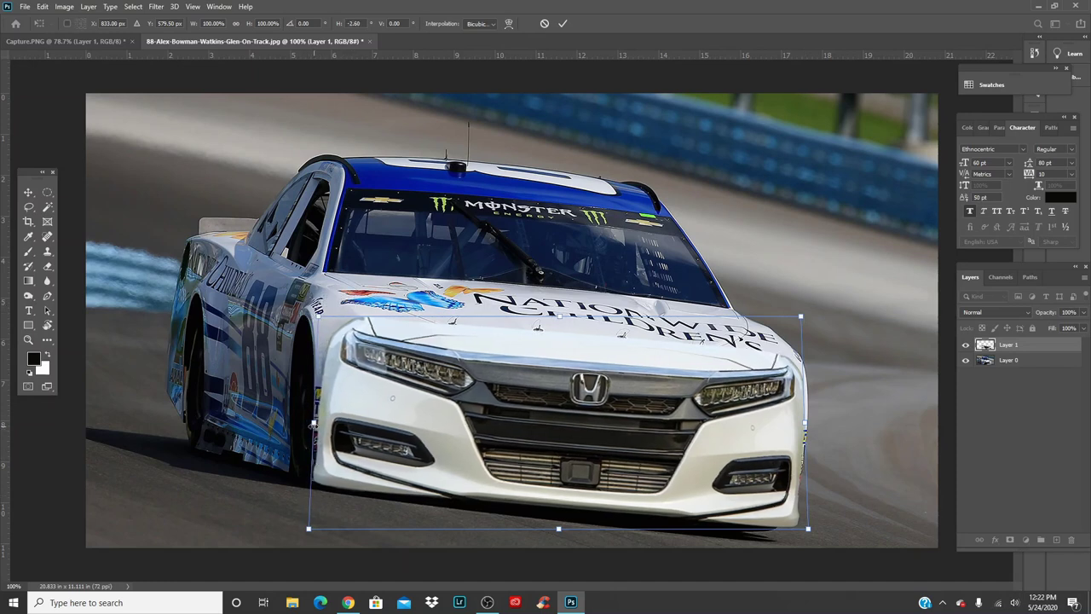
pyautogui.moveTo(313, 423); pyautogui.dragTo(312, 423)
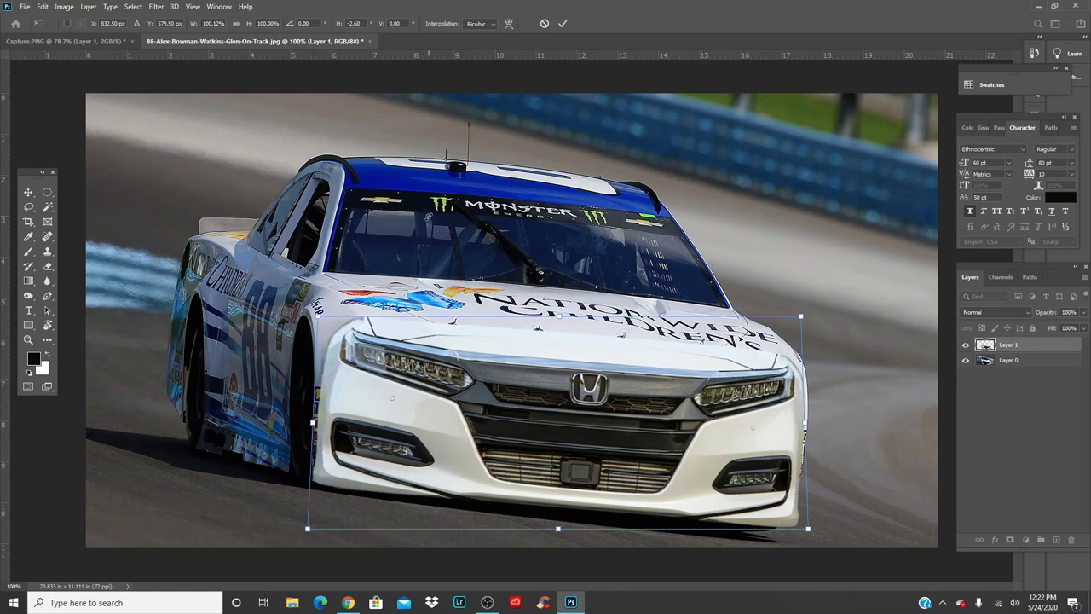
pyautogui.click(563, 24)
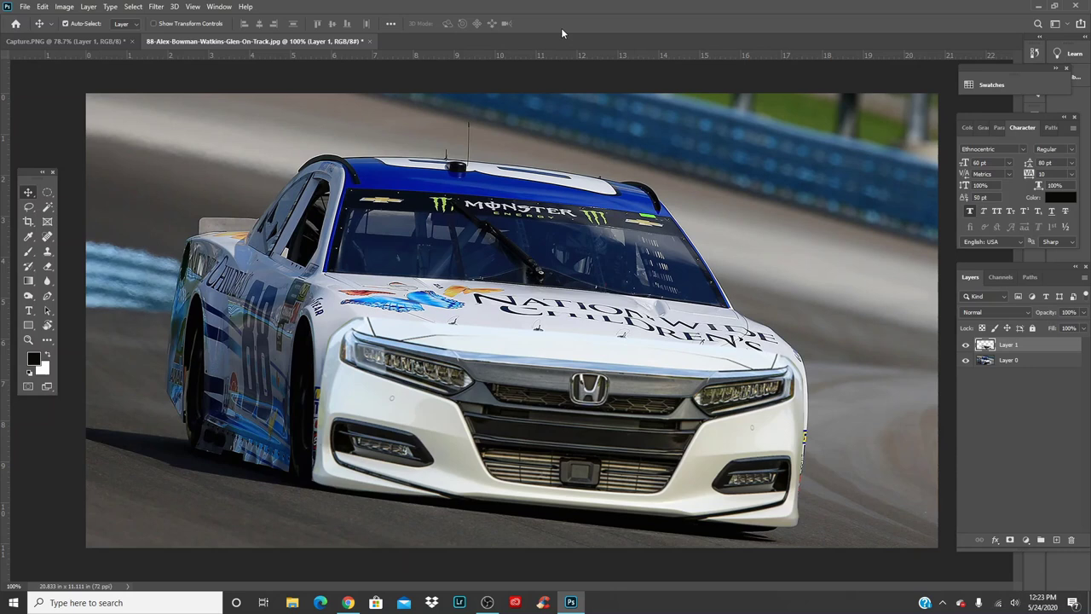
# - Start a Pen tool shape outline at 400% zoom, tracing the near headlight's lower edge and around its outer end
pyautogui.press('p')
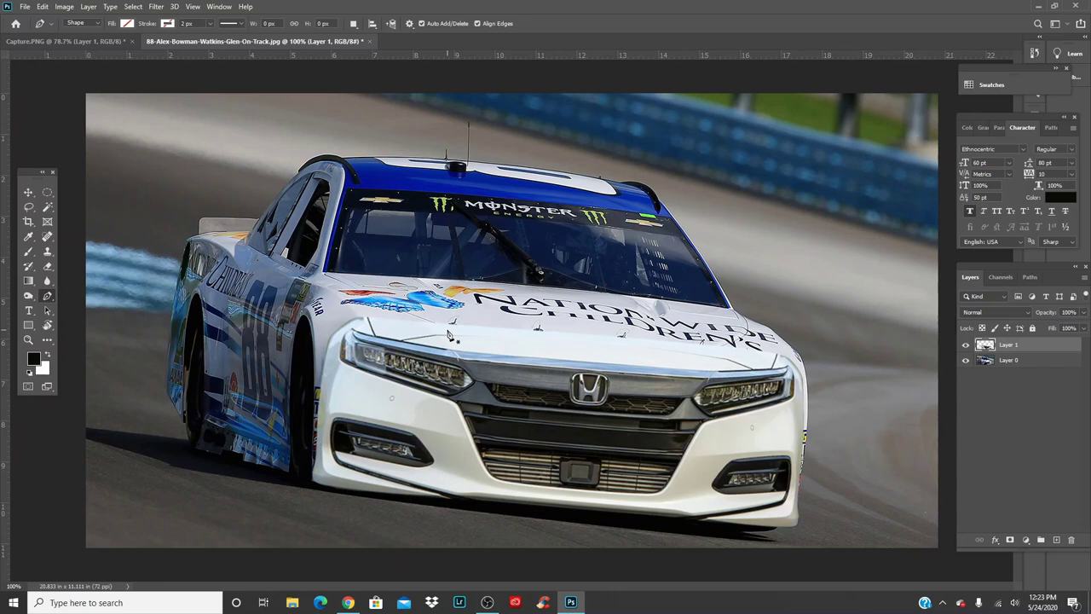
pyautogui.press('v')
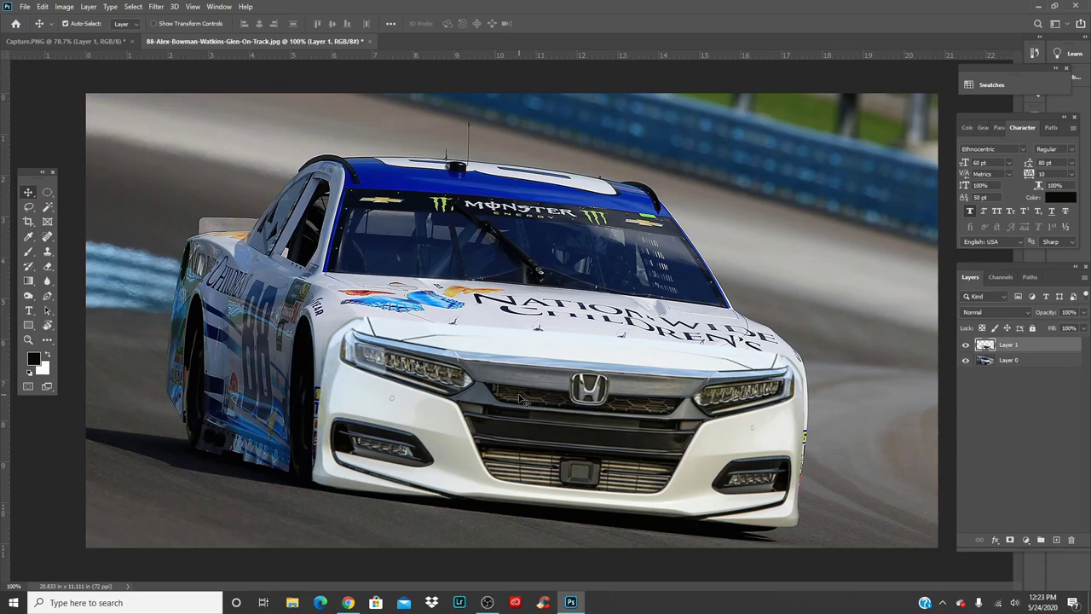
pyautogui.press('p')
pyautogui.hotkey('ctrl', '+')
pyautogui.hotkey('ctrl', '+')
pyautogui.hotkey('ctrl', '+')
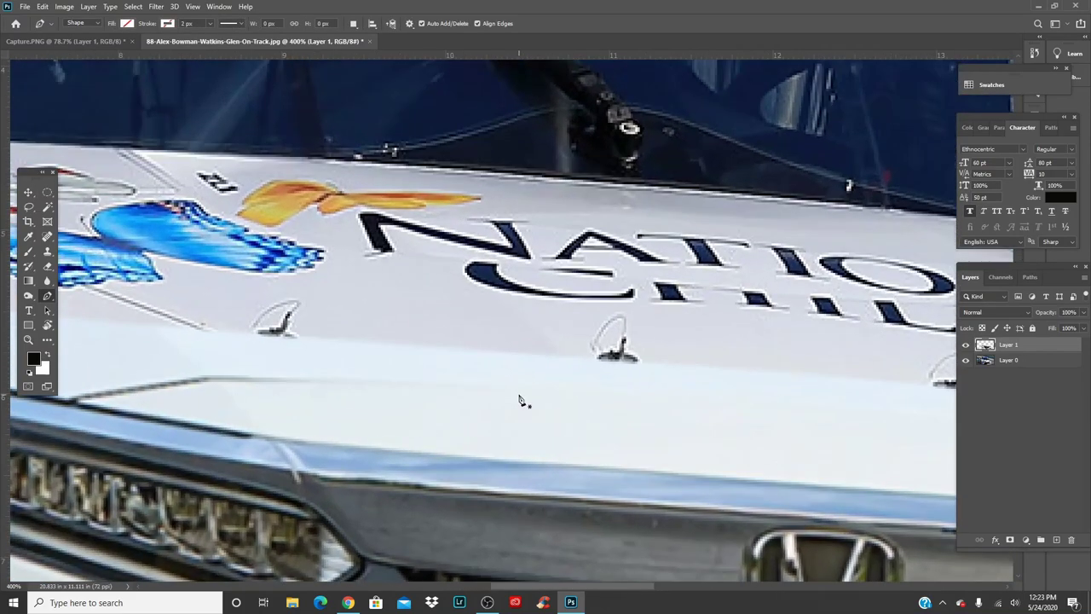
pyautogui.moveTo(497, 383); pyautogui.dragTo(1007, 221)
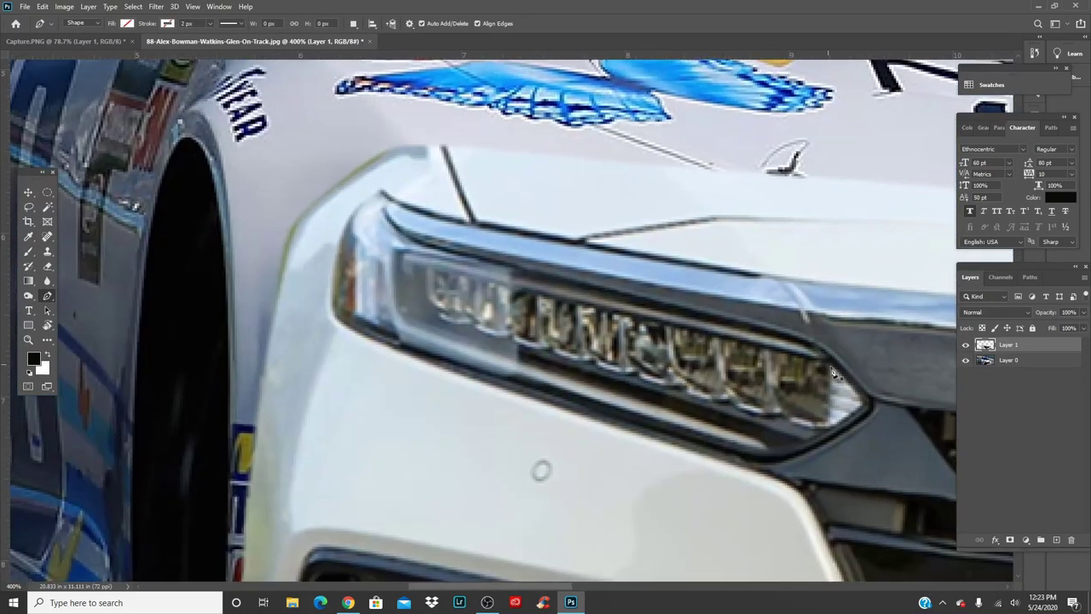
pyautogui.click(765, 477)
pyautogui.moveTo(362, 338); pyautogui.dragTo(331, 267)
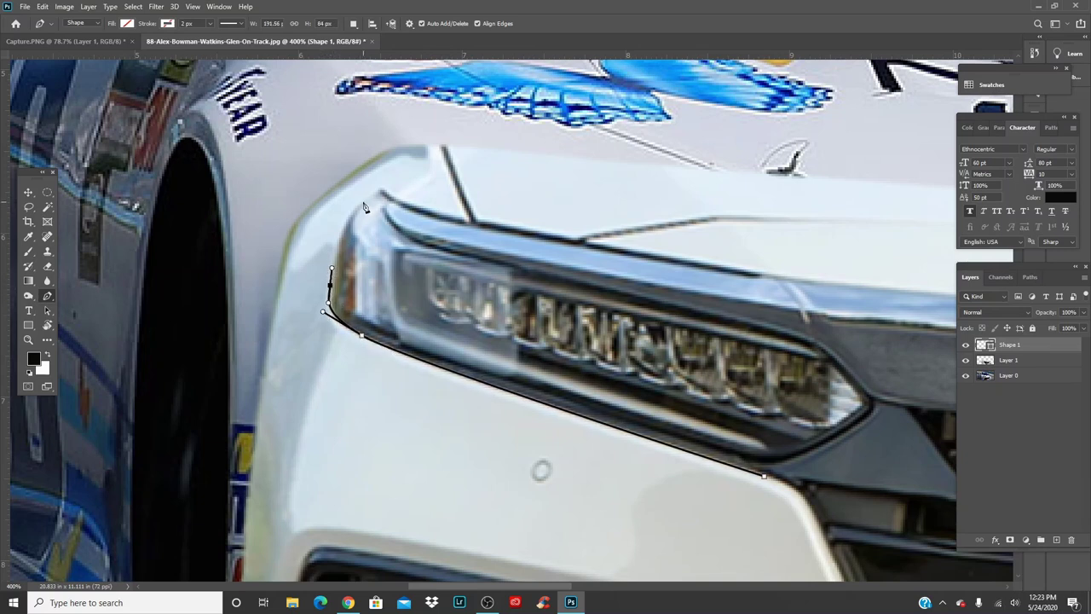
# - Continue the Pen outline around the near headlight's upper outer corner and along its upper edge
pyautogui.moveTo(363, 202); pyautogui.dragTo(425, 210)
pyautogui.moveTo(543, 248); pyautogui.dragTo(418, 265)
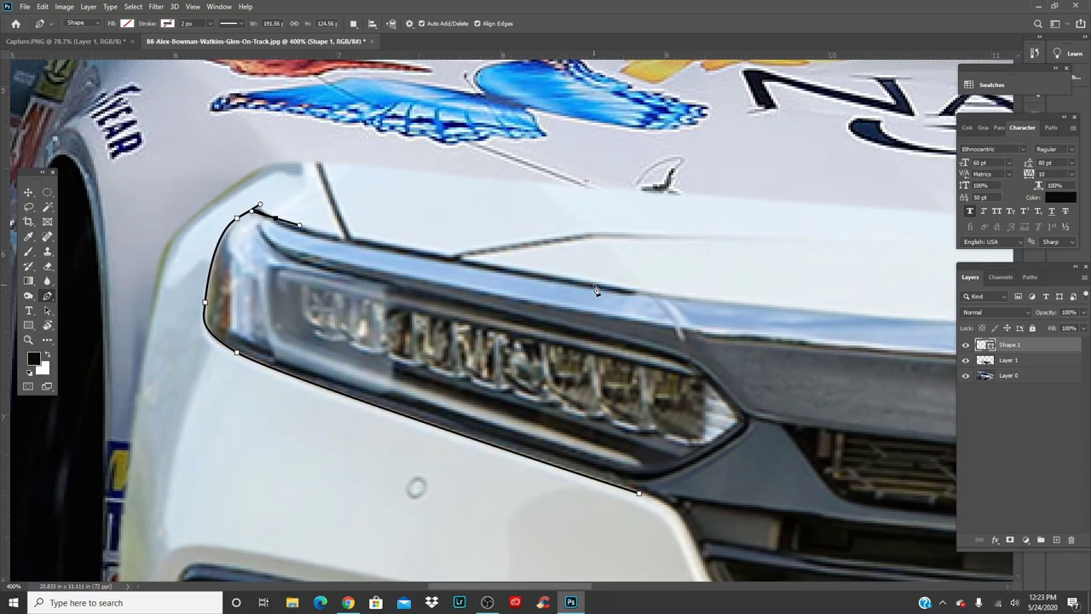
pyautogui.moveTo(597, 290); pyautogui.dragTo(726, 304)
# - Extend the outline along the upper edge of the chrome strip above the Honda badge to the far headlight
pyautogui.hscroll(10, 691, 341)
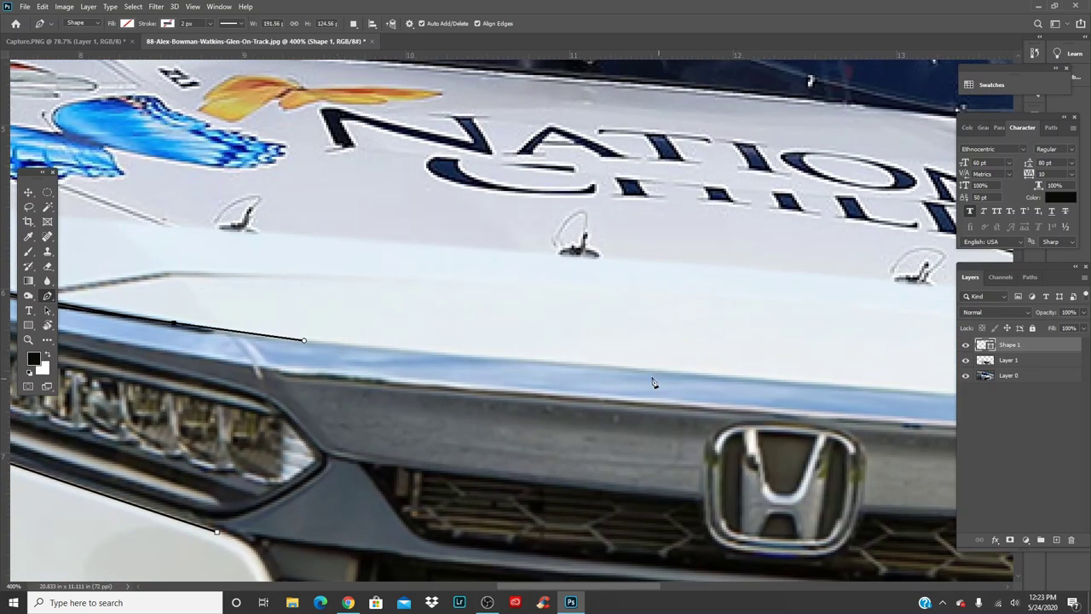
pyautogui.moveTo(641, 373); pyautogui.dragTo(796, 377)
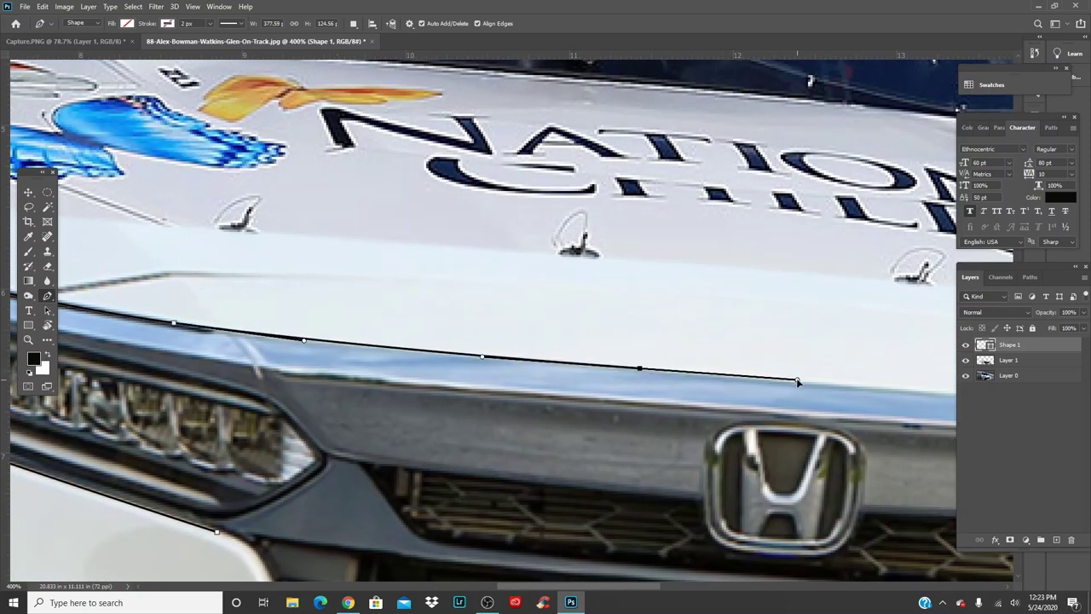
pyautogui.hscroll(1, 678, 383)
pyautogui.moveTo(678, 383); pyautogui.dragTo(465, 356)
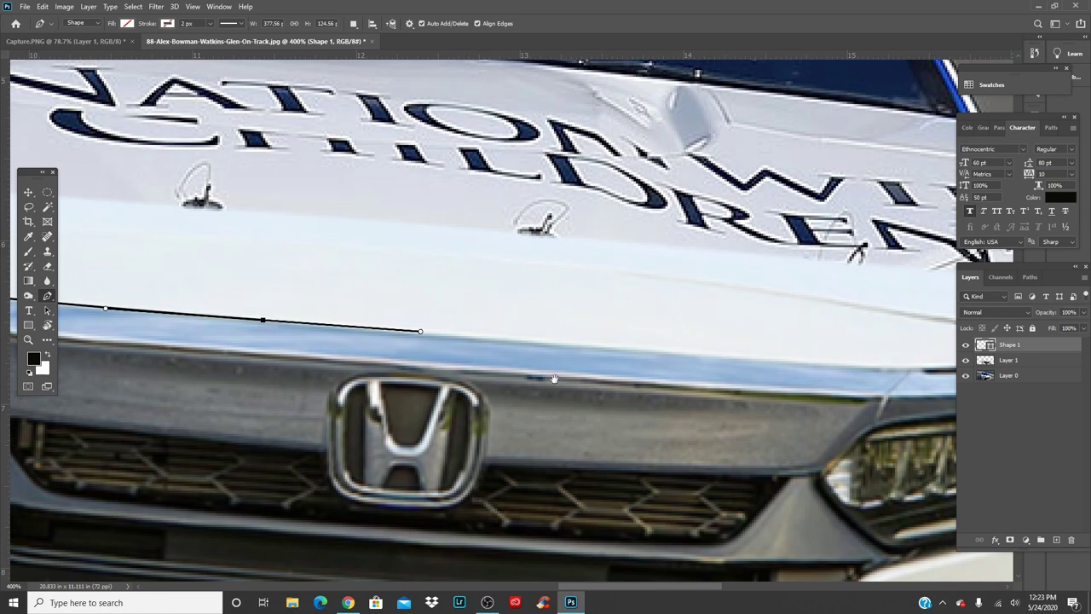
pyautogui.moveTo(630, 400); pyautogui.dragTo(350, 347)
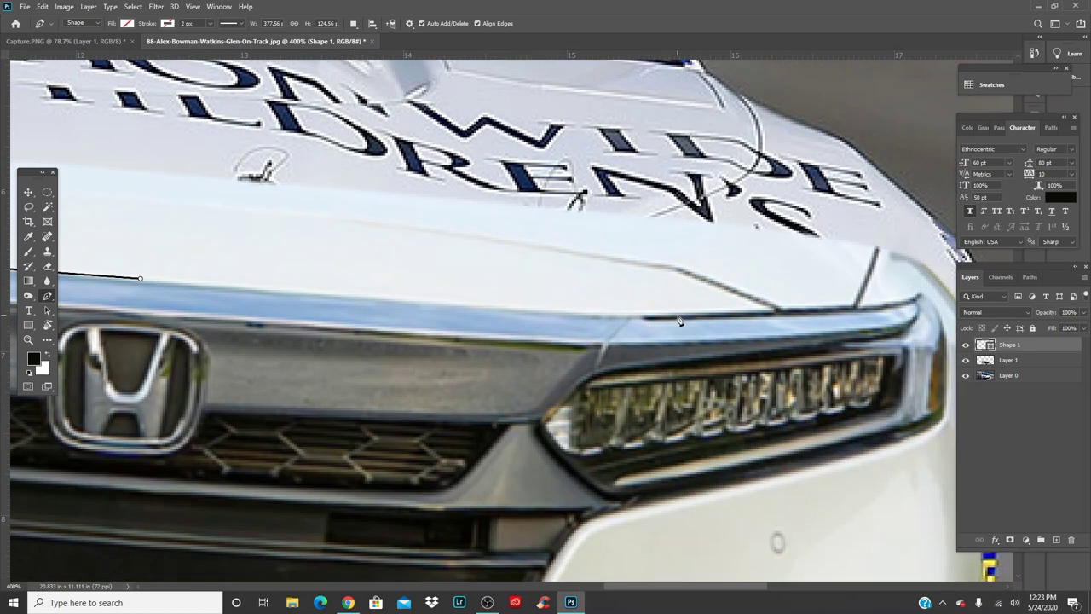
pyautogui.moveTo(680, 318); pyautogui.dragTo(448, 375)
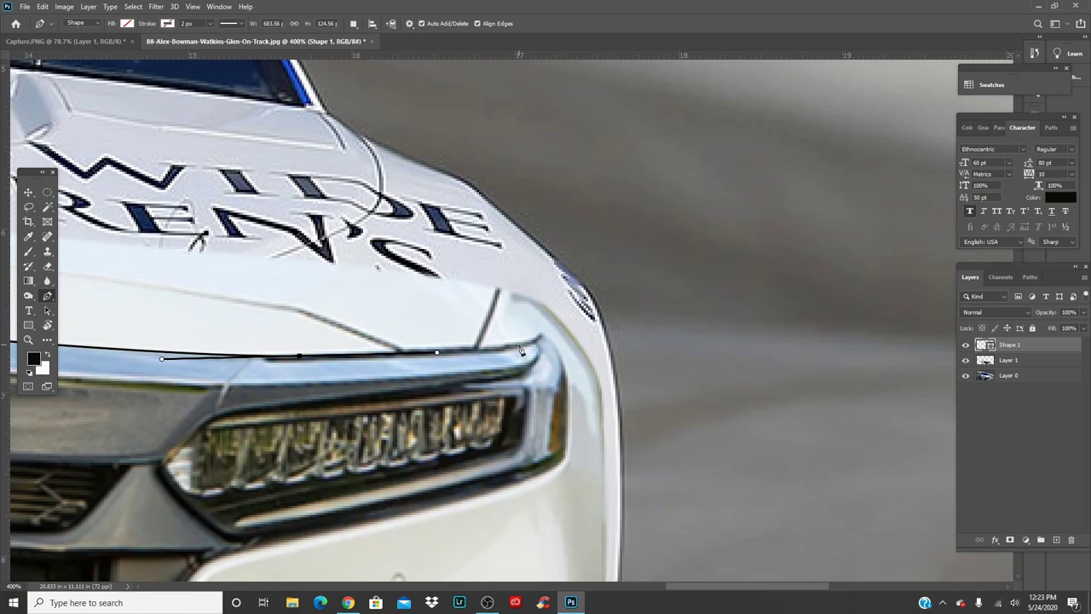
# - Trace the outline around the far headlight's upper outer tip and down its outer end to the lower corner
pyautogui.moveTo(522, 349); pyautogui.dragTo(539, 339)
pyautogui.click(542, 334)
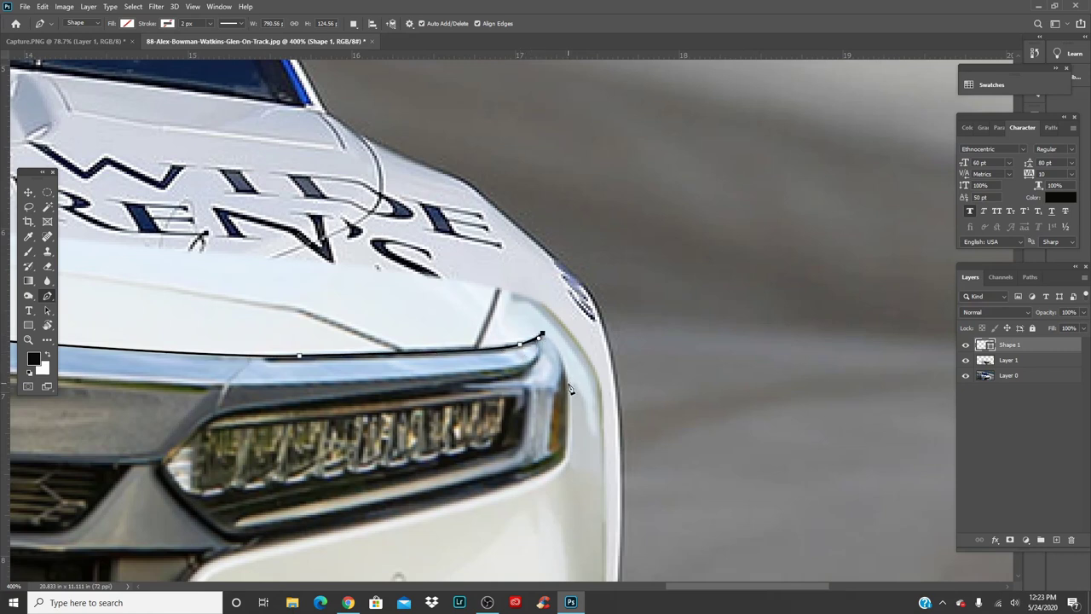
pyautogui.moveTo(568, 383); pyautogui.dragTo(568, 414)
pyautogui.moveTo(563, 460); pyautogui.dragTo(558, 466)
# - Trace the far headlight's lower edge and the grille's far side, rounding the grille's lower far corner
pyautogui.moveTo(458, 505); pyautogui.dragTo(746, 292)
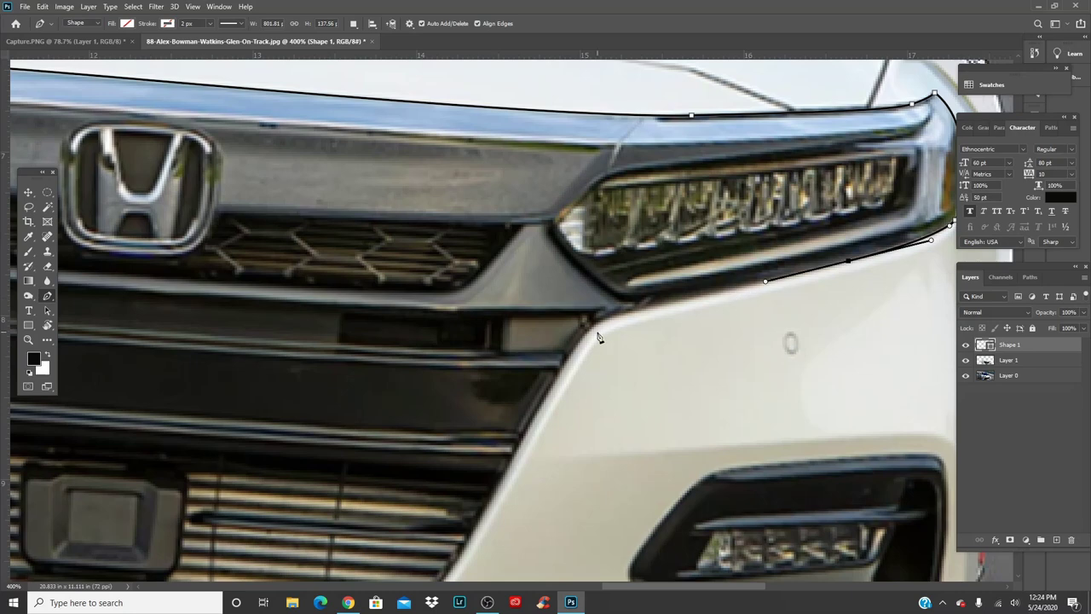
pyautogui.moveTo(595, 332); pyautogui.dragTo(647, 193)
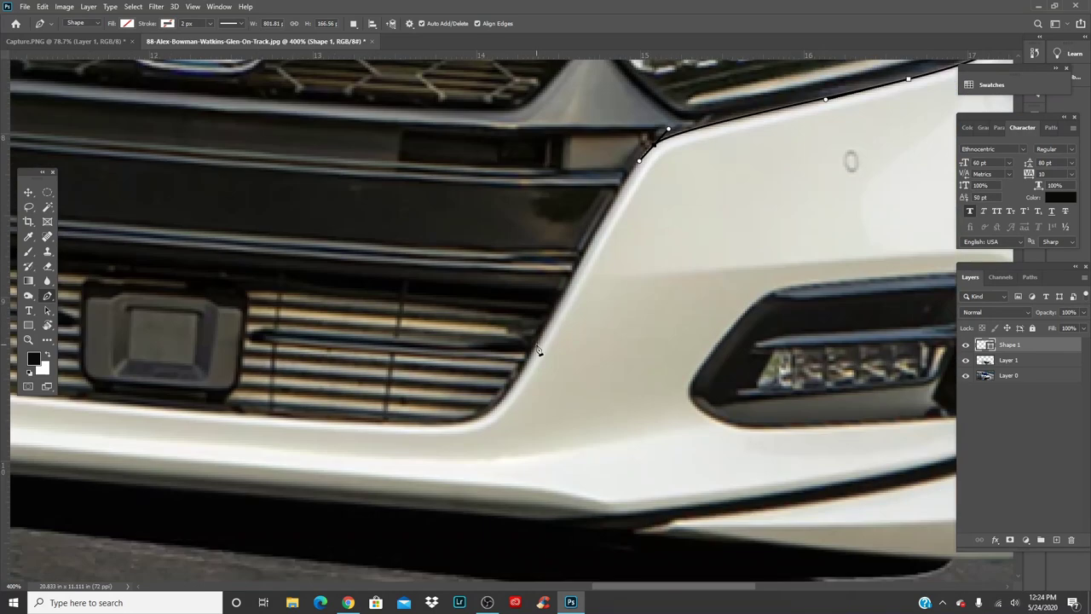
pyautogui.moveTo(536, 347)
pyautogui.mouseDown()
pyautogui.moveTo(503, 404)
pyautogui.moveTo(627, 318)
pyautogui.moveTo(523, 337)
pyautogui.mouseUp()
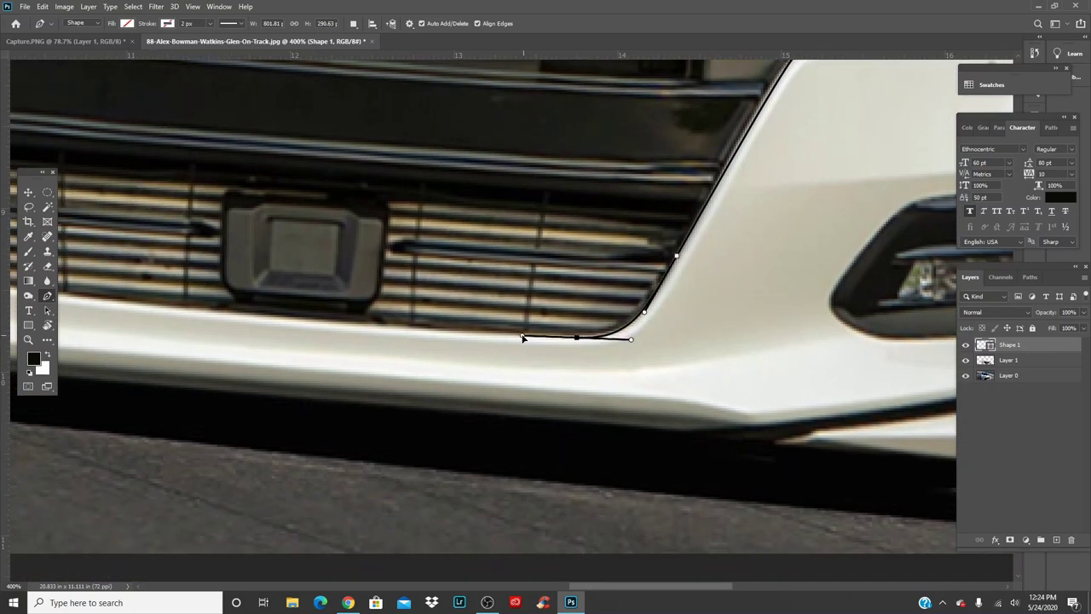
pyautogui.moveTo(431, 290); pyautogui.dragTo(766, 302)
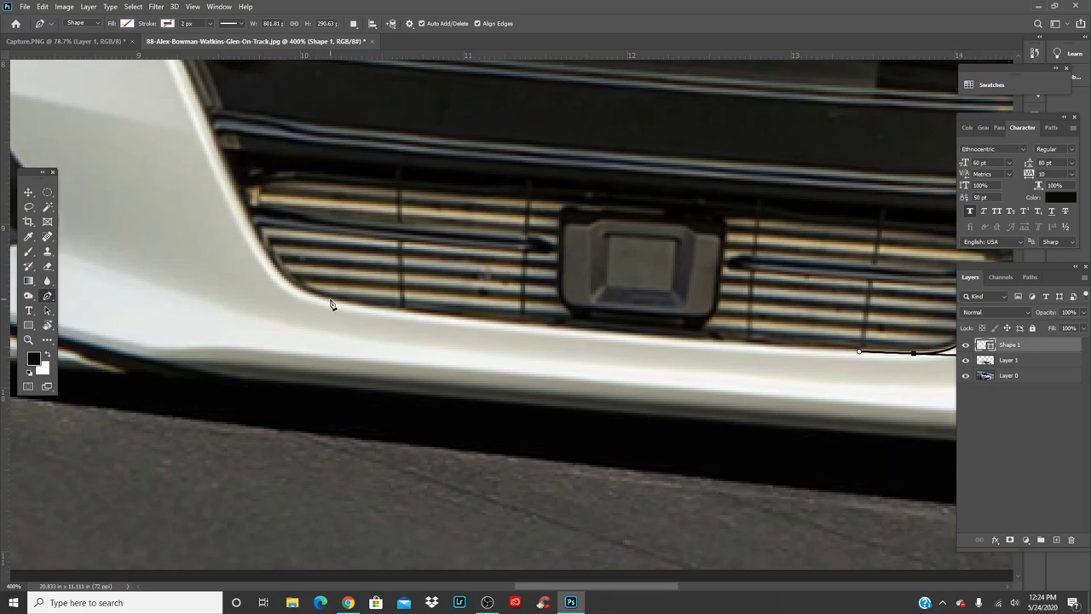
pyautogui.moveTo(332, 300); pyautogui.dragTo(381, 320)
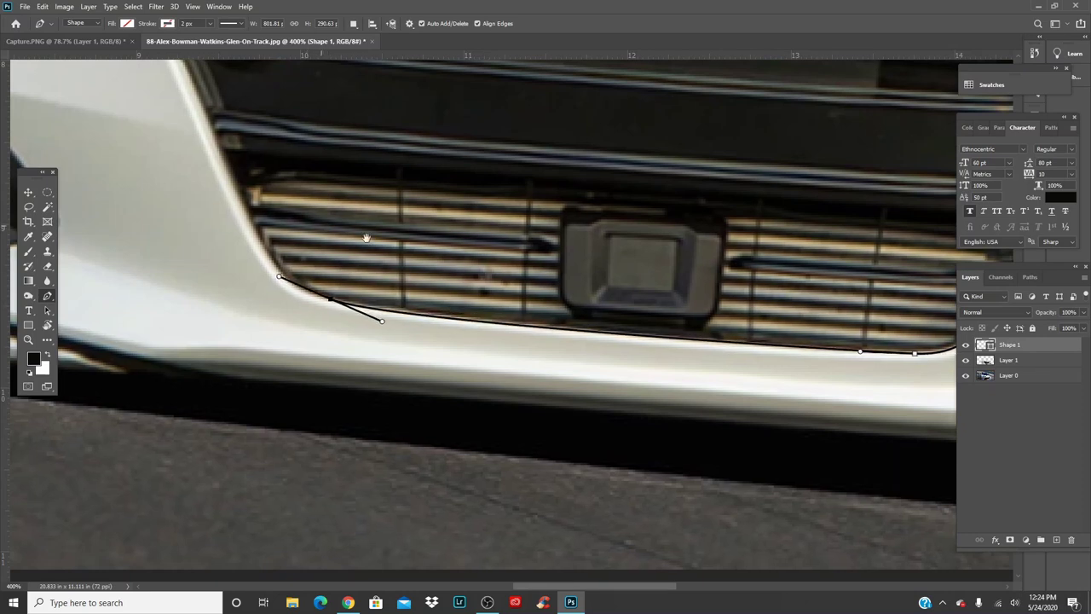
pyautogui.moveTo(366, 237); pyautogui.dragTo(407, 241)
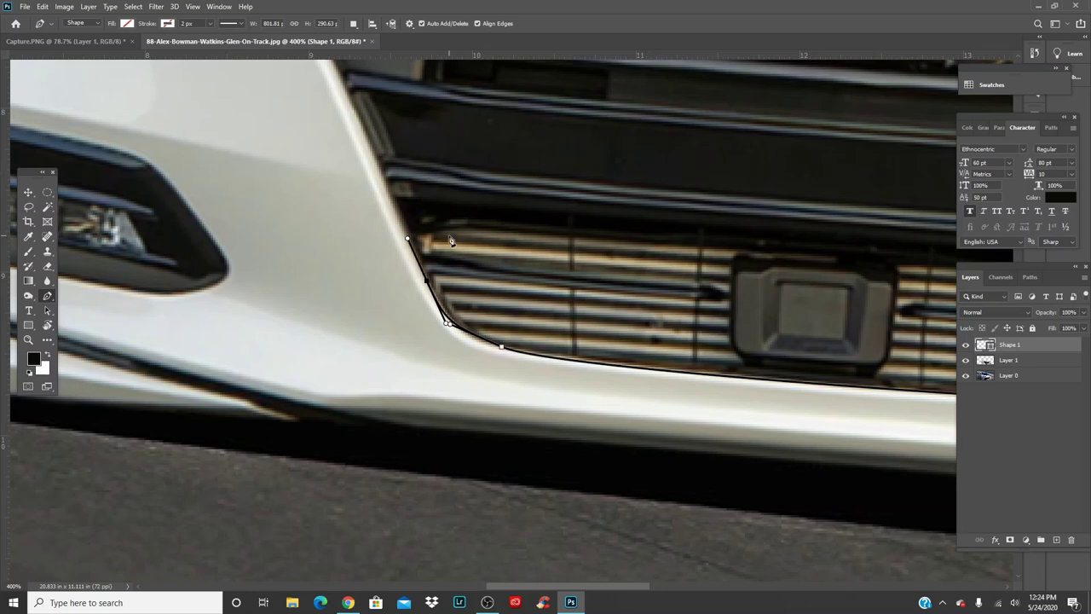
pyautogui.hotkey('ctrl', 'z')
pyautogui.hotkey('ctrl', 'z')
pyautogui.moveTo(500, 347); pyautogui.dragTo(433, 321)
pyautogui.moveTo(693, 408); pyautogui.dragTo(343, 384)
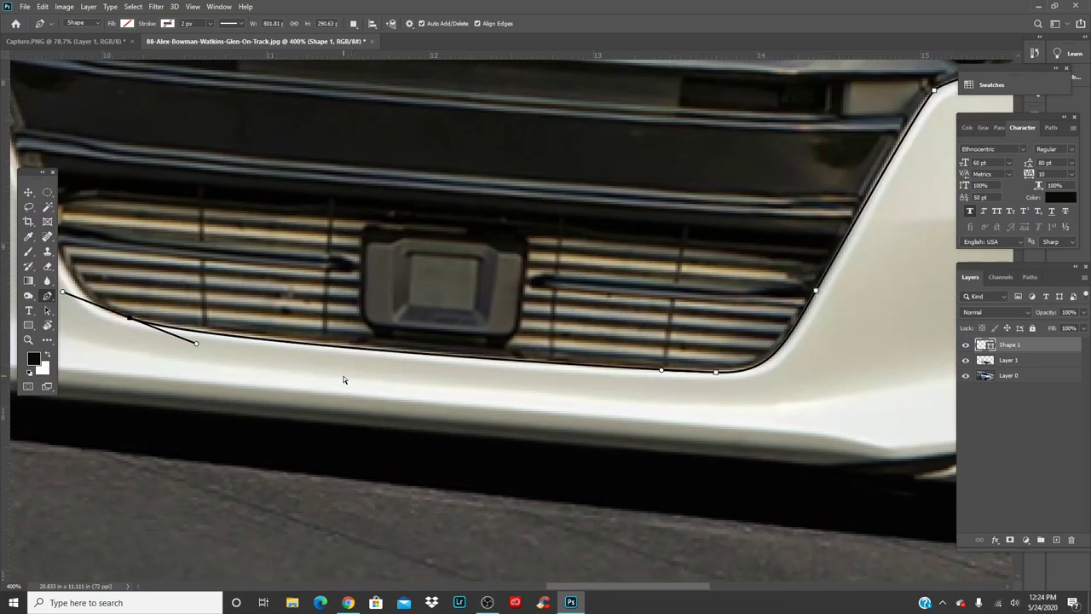
pyautogui.hotkey('ctrl', 'z')
pyautogui.moveTo(146, 320); pyautogui.dragTo(106, 311)
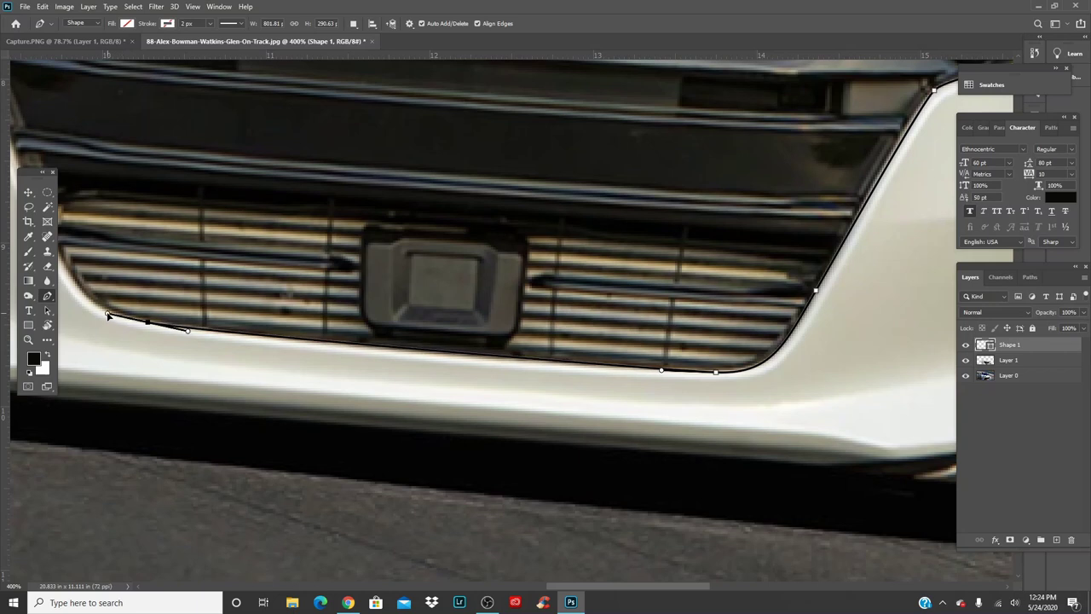
pyautogui.moveTo(212, 331); pyautogui.dragTo(456, 369)
pyautogui.hotkey('ctrl', 'z')
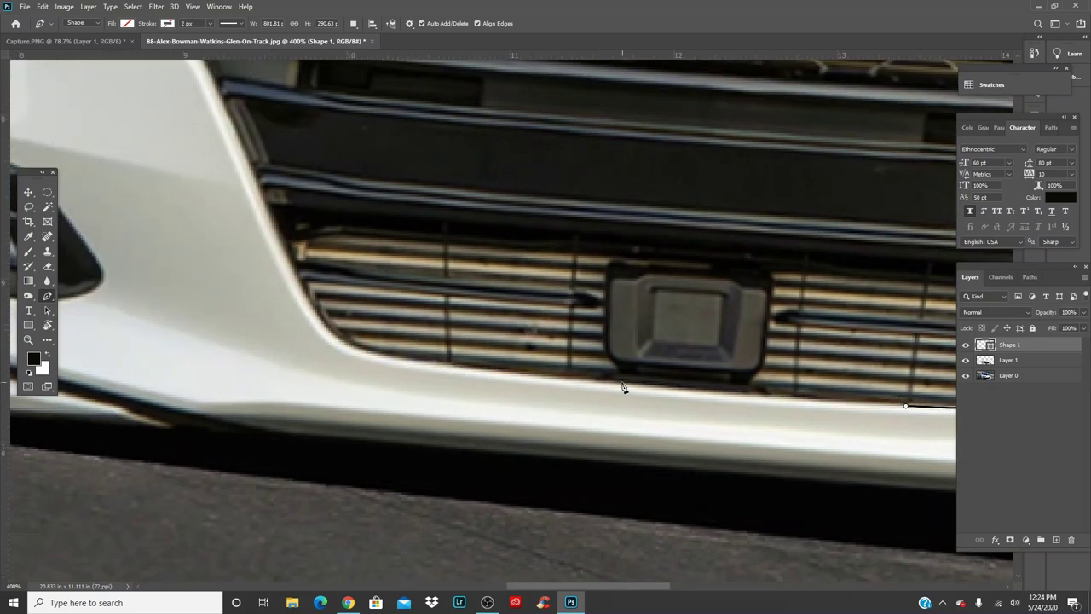
# - Trace the grille's bottom edge, round its lower near corner, and close the outline up its near side at the starting point
pyautogui.moveTo(611, 383); pyautogui.dragTo(482, 369)
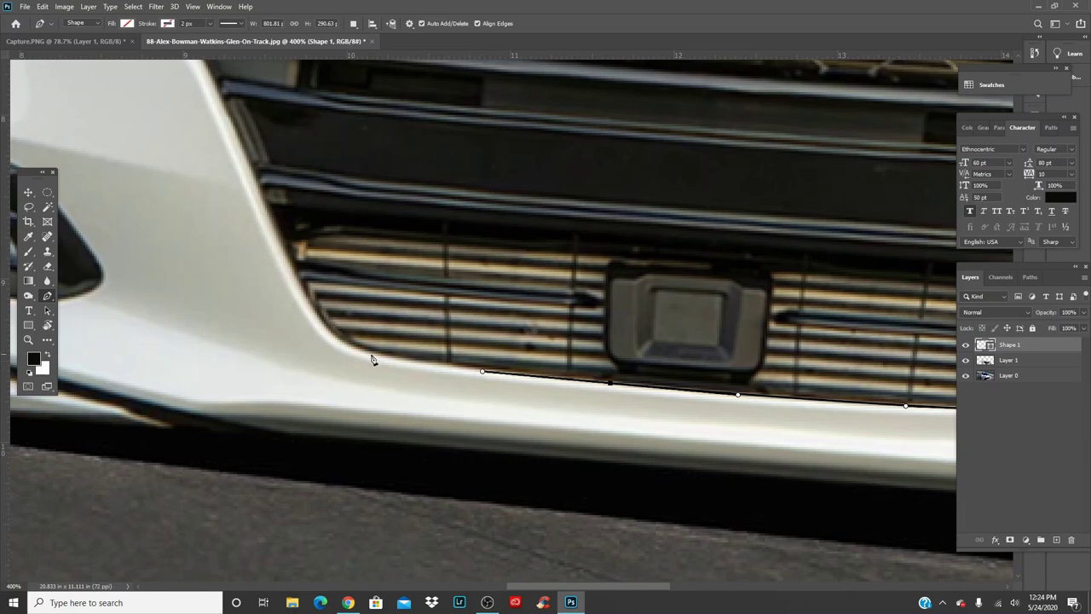
pyautogui.moveTo(333, 336); pyautogui.dragTo(314, 312)
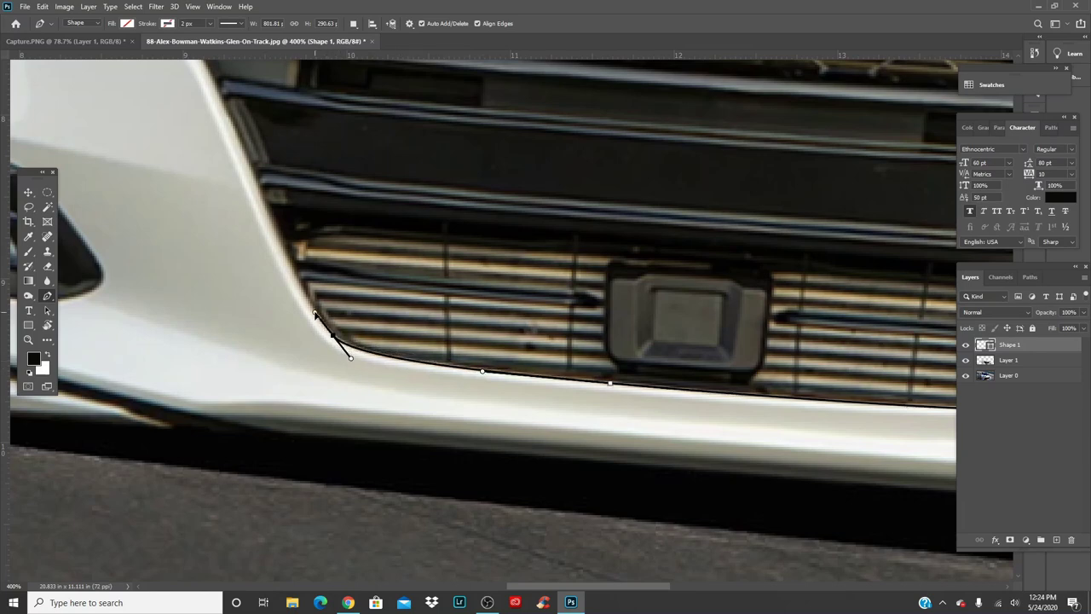
pyautogui.moveTo(328, 229); pyautogui.dragTo(507, 397)
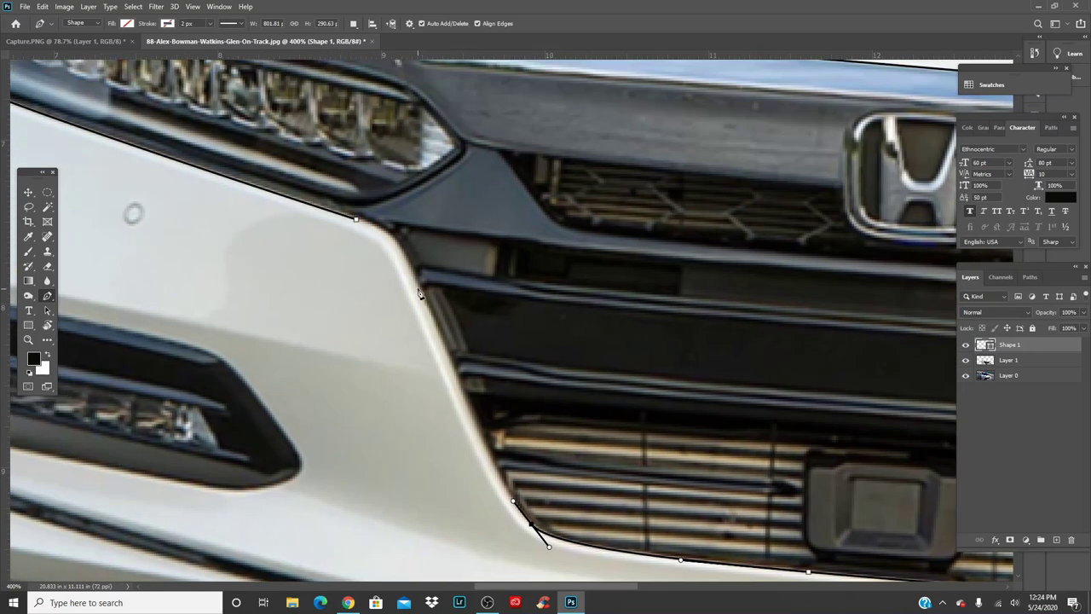
pyautogui.moveTo(433, 324); pyautogui.dragTo(402, 252)
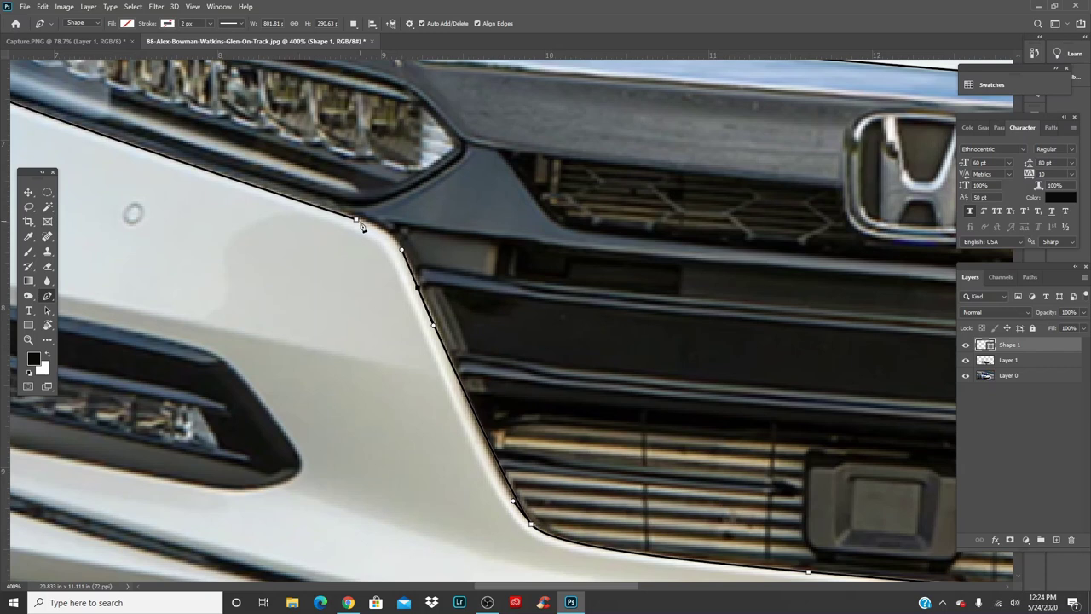
pyautogui.moveTo(357, 220); pyautogui.dragTo(315, 208)
# - Convert the closed outline into a new anti-aliased selection with a feather radius of 0
pyautogui.rightClick(627, 270)
pyautogui.click(682, 313)
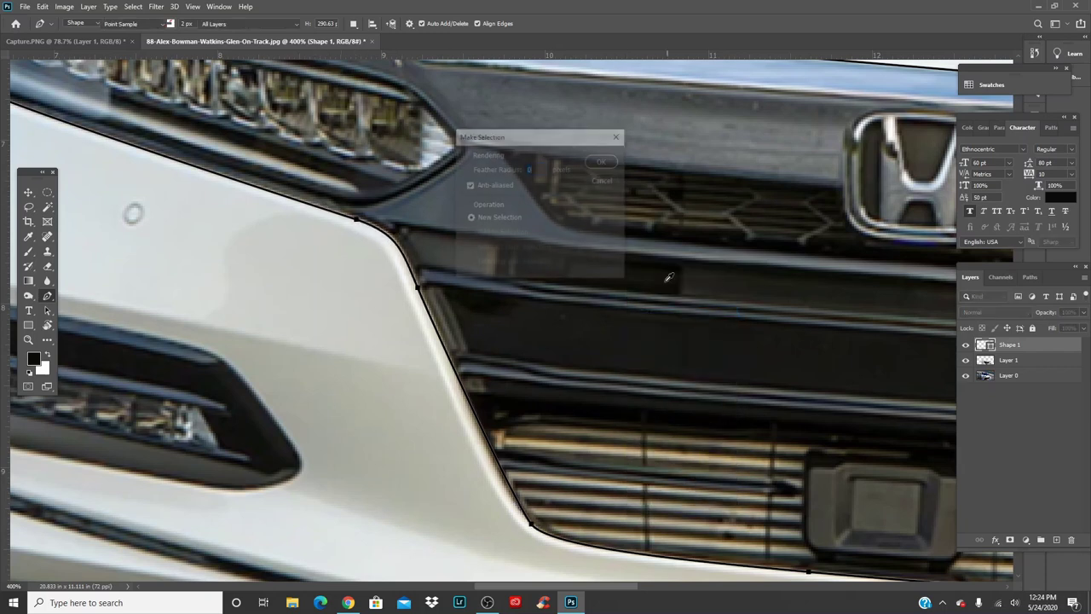
pyautogui.click(607, 162)
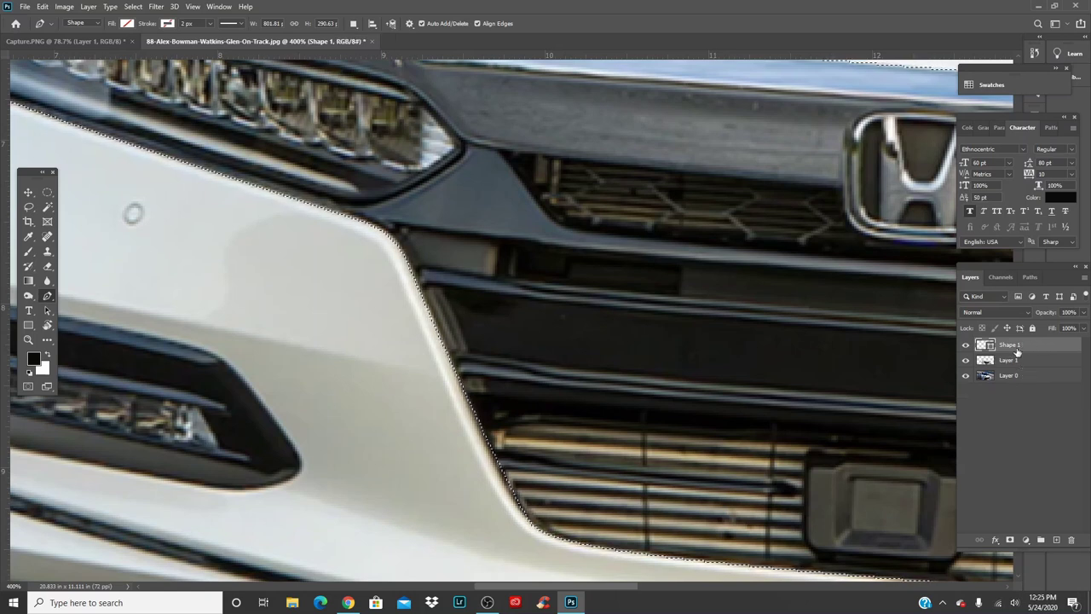
# - Delete the Shape 1 layer and copy the selected headlights and grille from Layer 1 onto a new layer
pyautogui.press('Delete')
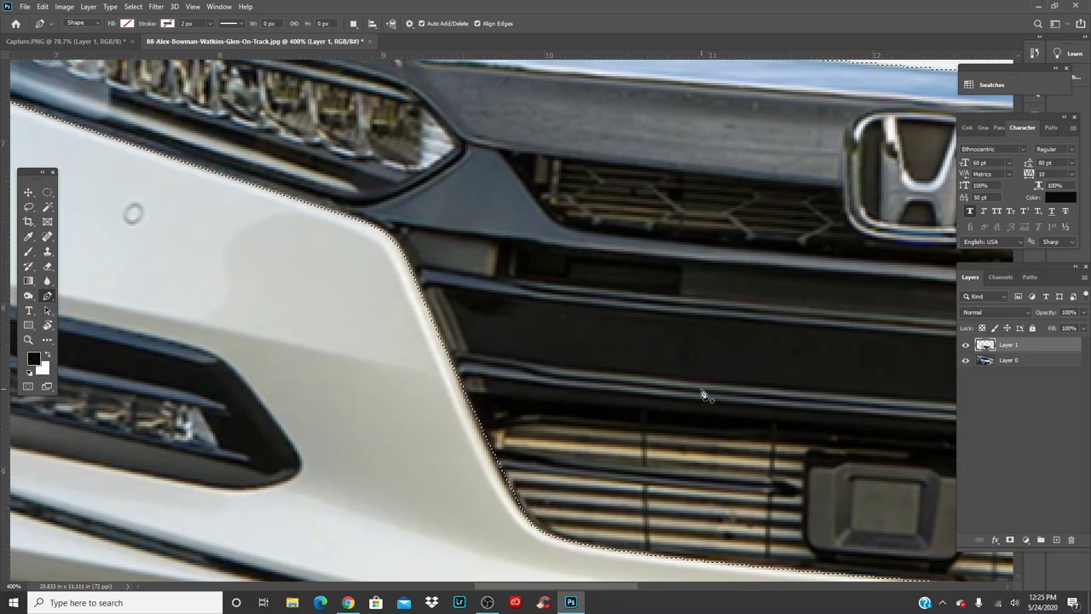
pyautogui.hotkey('ctrl', 'j')
pyautogui.hotkey('ctrl', '0')
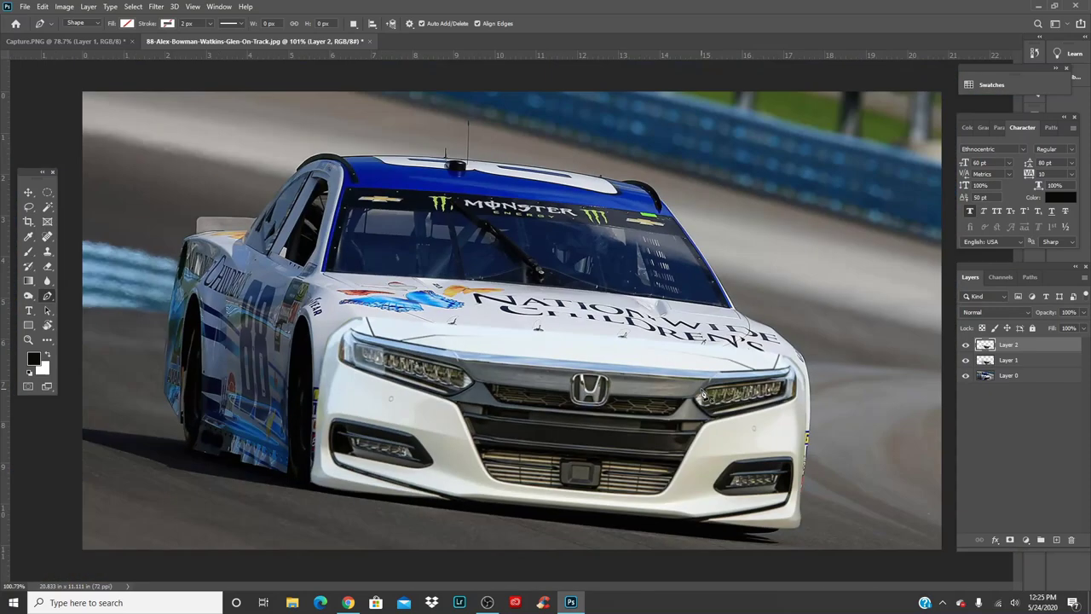
# - Hide and reshow Layer 1 and Layer 0 to inspect the headlight and grille cutout by itself
pyautogui.click(965, 360)
pyautogui.click(966, 375)
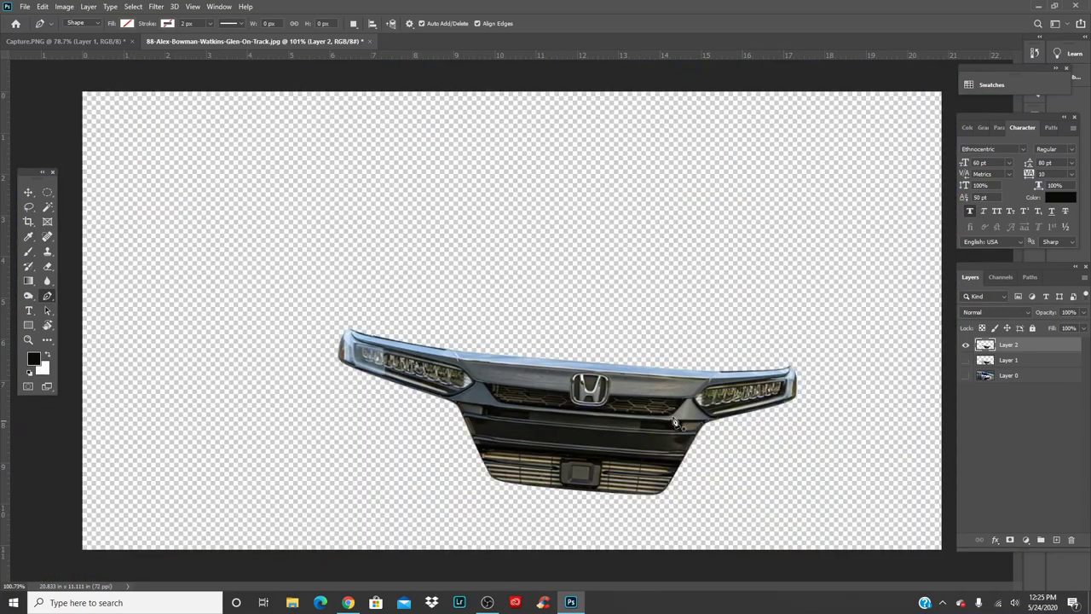
pyautogui.click(966, 360)
pyautogui.click(966, 375)
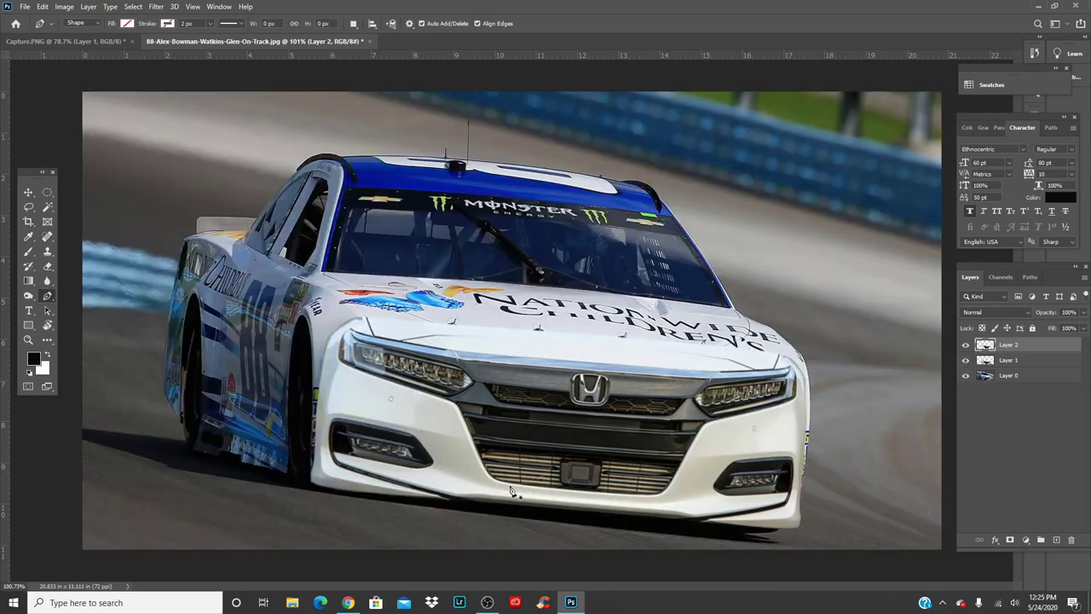
# - Make Layer 1 active and start a Pen shape outline at 500% zoom along the near fog light housing's inner edge
pyautogui.hotkey('ctrl', '+')
pyautogui.hotkey('ctrl', '+')
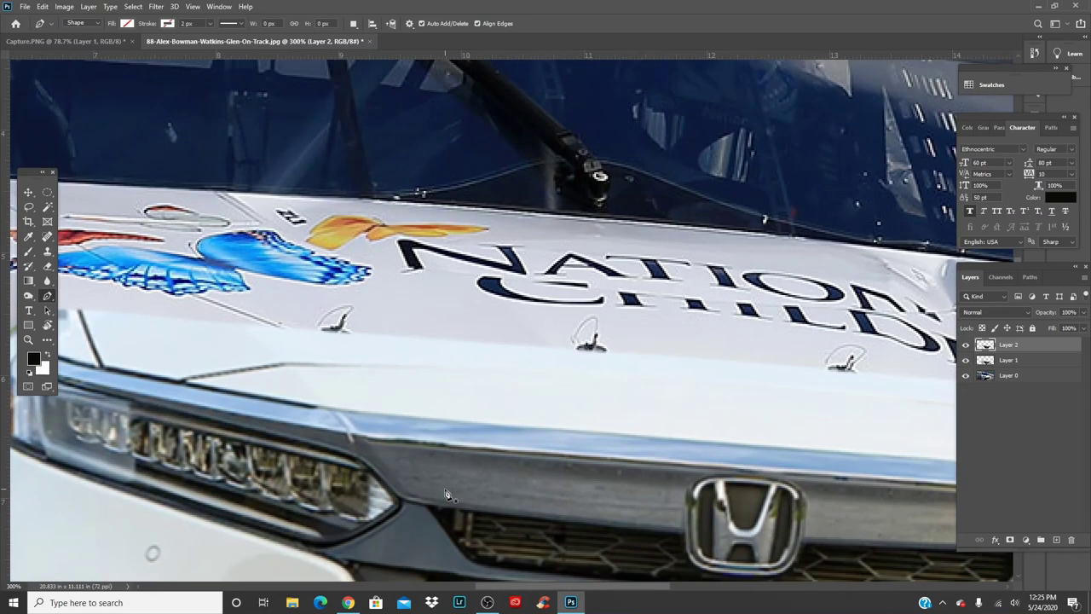
pyautogui.moveTo(519, 418); pyautogui.dragTo(687, 210)
pyautogui.press('v')
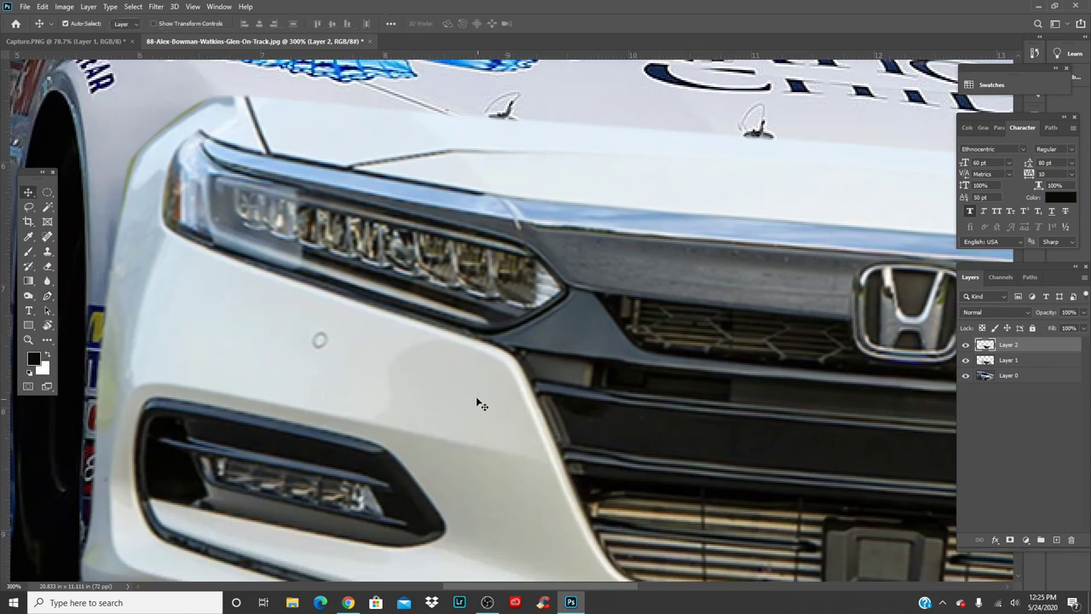
pyautogui.click(478, 406)
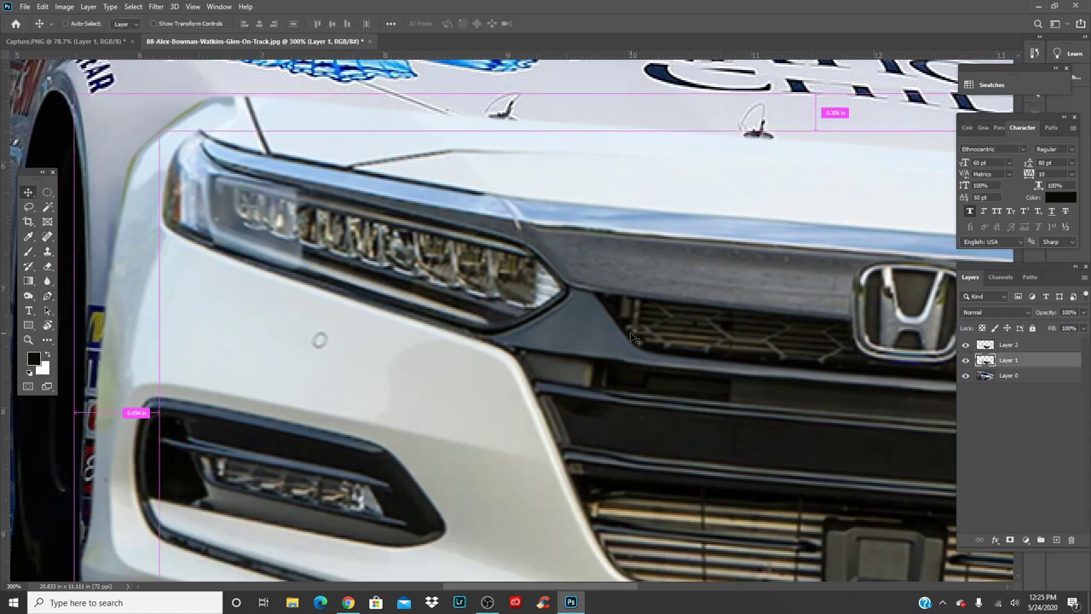
pyautogui.hotkey('ctrl', '+')
pyautogui.moveTo(461, 350); pyautogui.dragTo(723, 160)
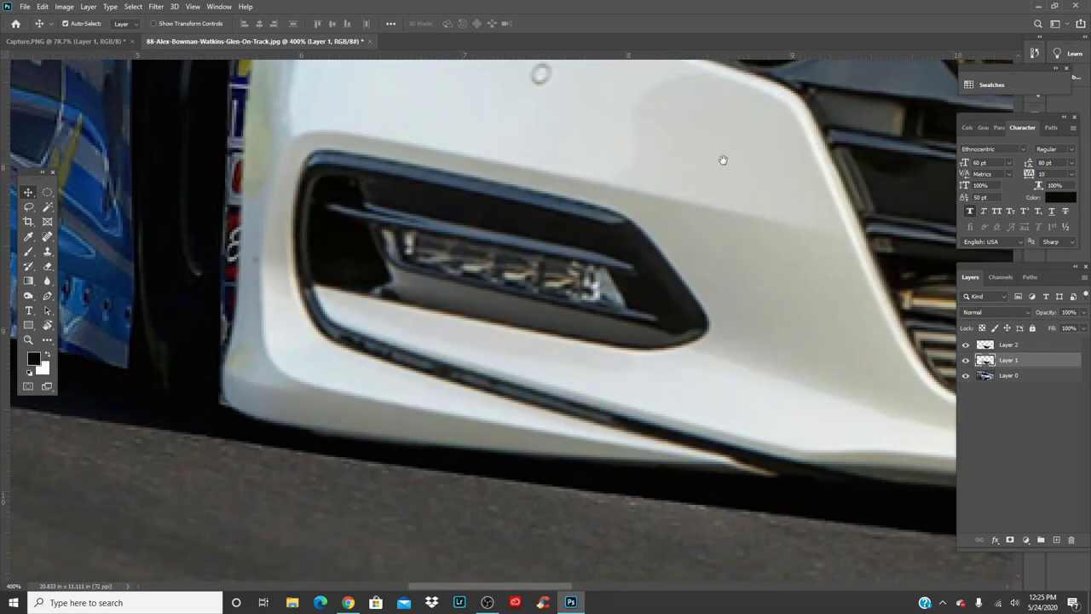
pyautogui.hotkey('ctrl', '+')
pyautogui.press('p')
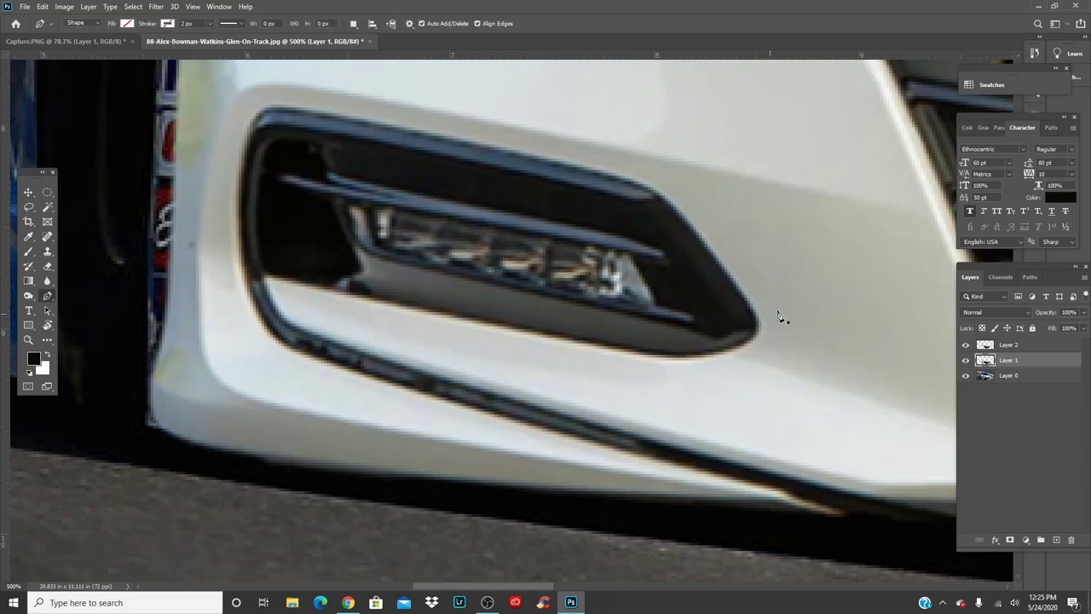
pyautogui.click(755, 314)
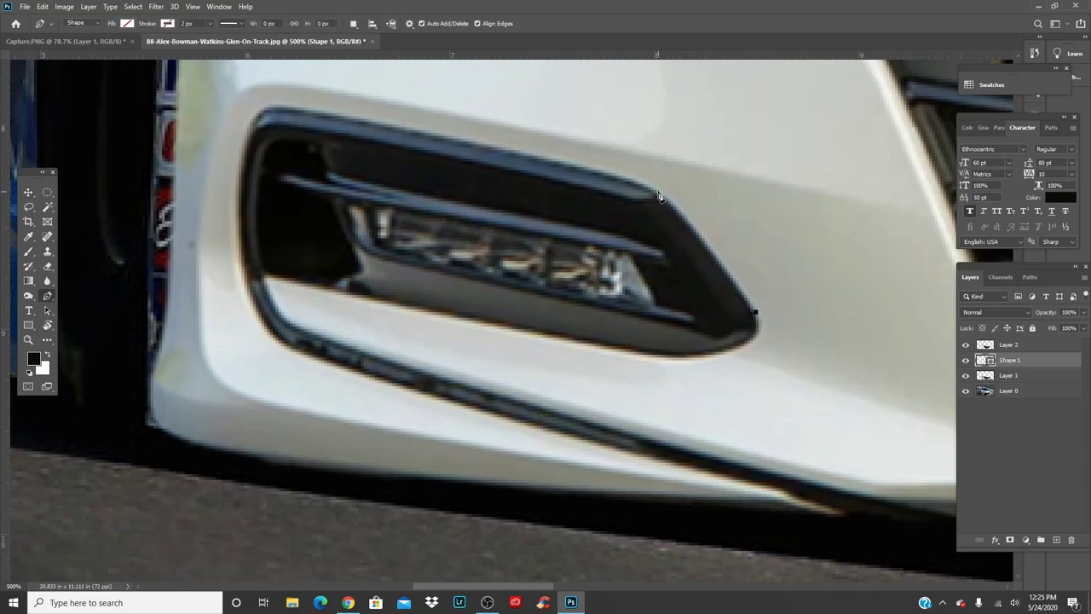
pyautogui.moveTo(652, 188); pyautogui.dragTo(617, 172)
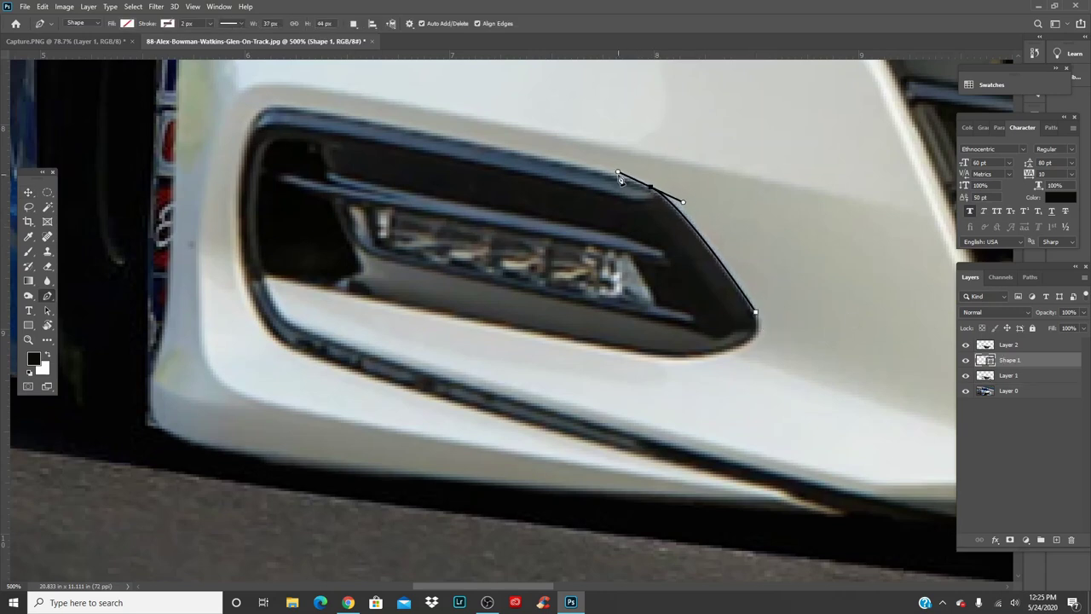
# - Trace the Pen outline over the near fog light housing's upper and outer edges and around the lower corner onto the trim strip
pyautogui.moveTo(297, 110); pyautogui.dragTo(241, 105)
pyautogui.moveTo(242, 152); pyautogui.dragTo(278, 125)
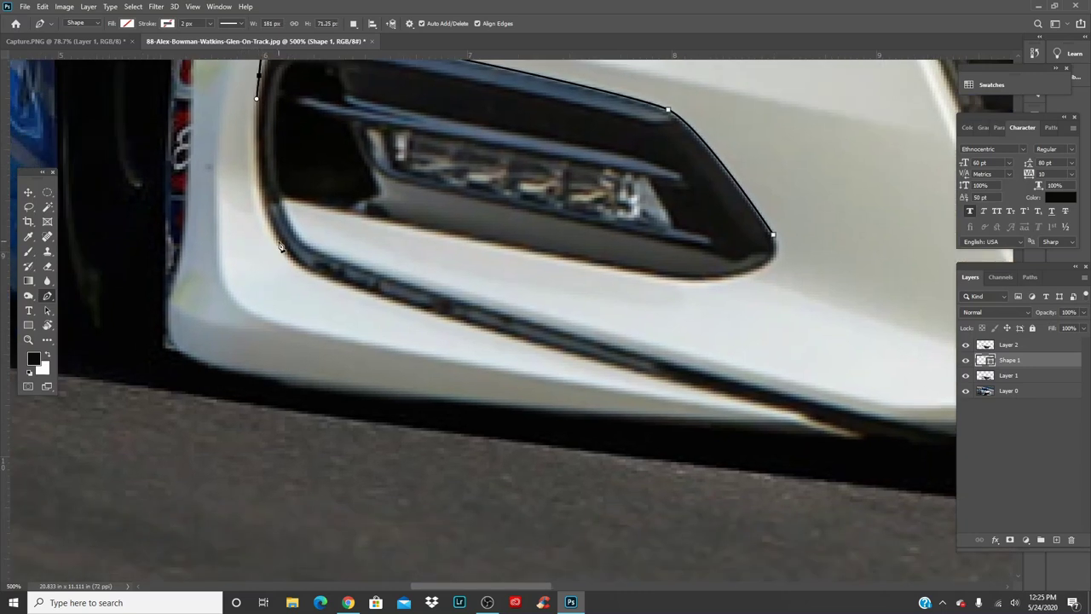
pyautogui.moveTo(276, 244); pyautogui.dragTo(299, 270)
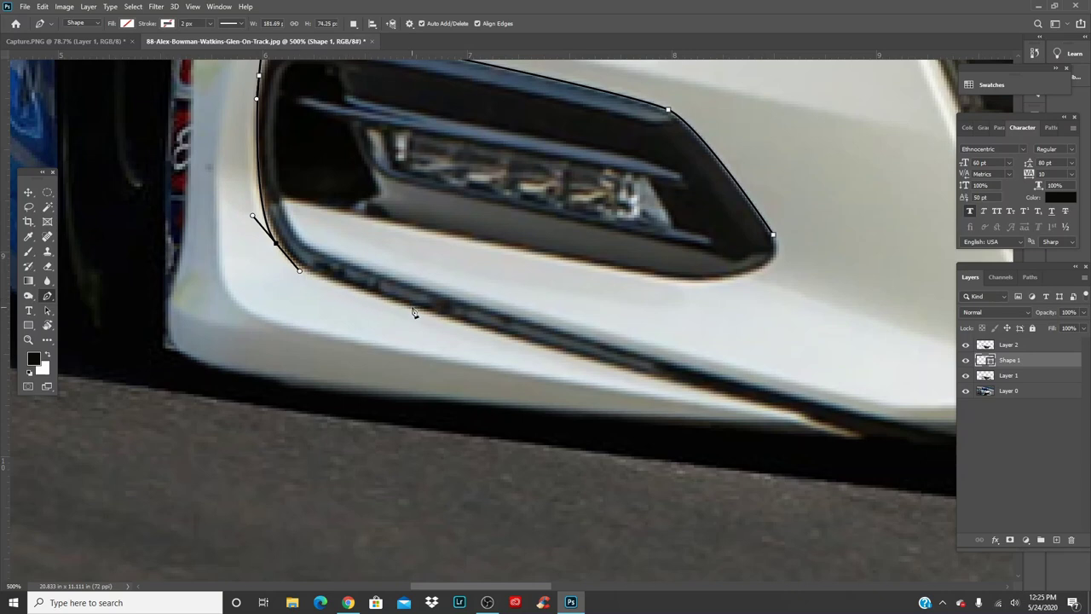
pyautogui.moveTo(414, 310); pyautogui.dragTo(476, 327)
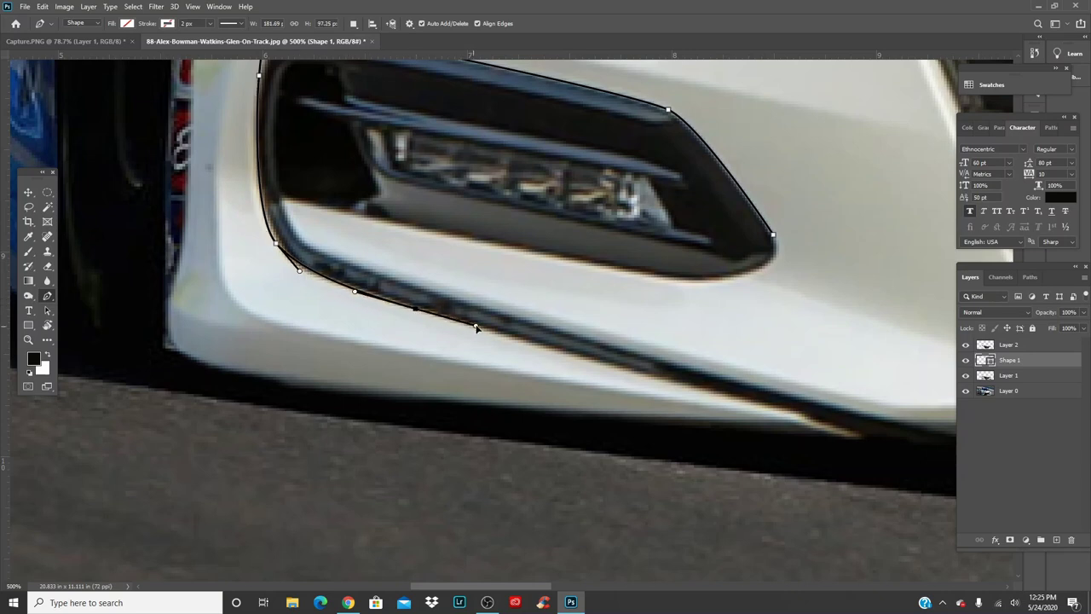
# - Extend the outline along the trim strip's lower edge to its tip and around to the strip's upper edge
pyautogui.moveTo(608, 374); pyautogui.dragTo(375, 312)
pyautogui.moveTo(625, 371); pyautogui.dragTo(654, 389)
pyautogui.click(736, 421)
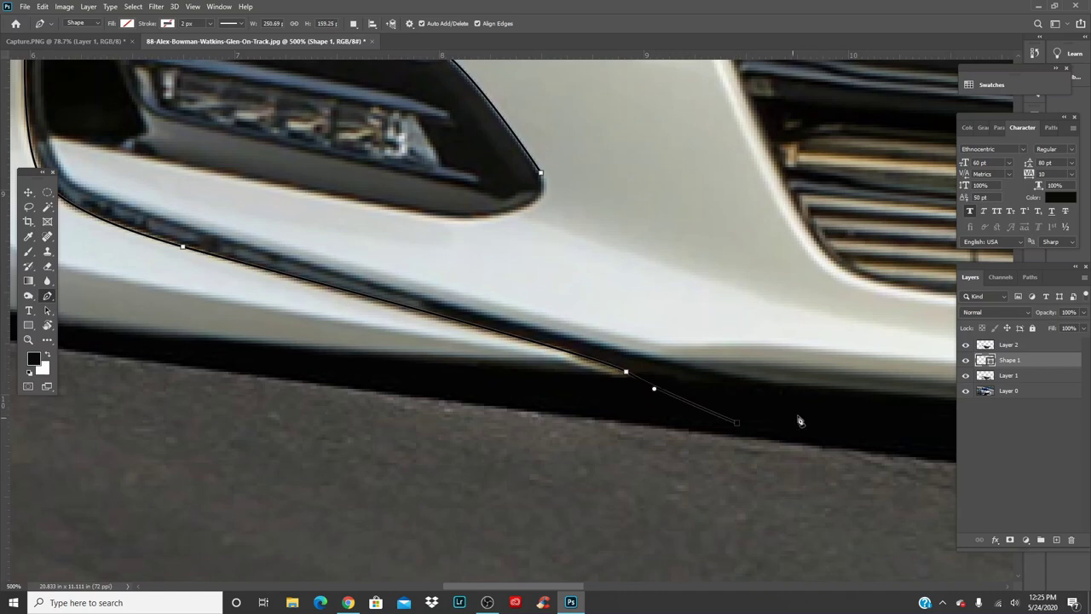
pyautogui.click(811, 405)
pyautogui.click(771, 382)
# - Trace back along the trim strip's upper edge and the housing's bottom edge, closing the near fog light outline at its starting point
pyautogui.moveTo(491, 318); pyautogui.dragTo(637, 372)
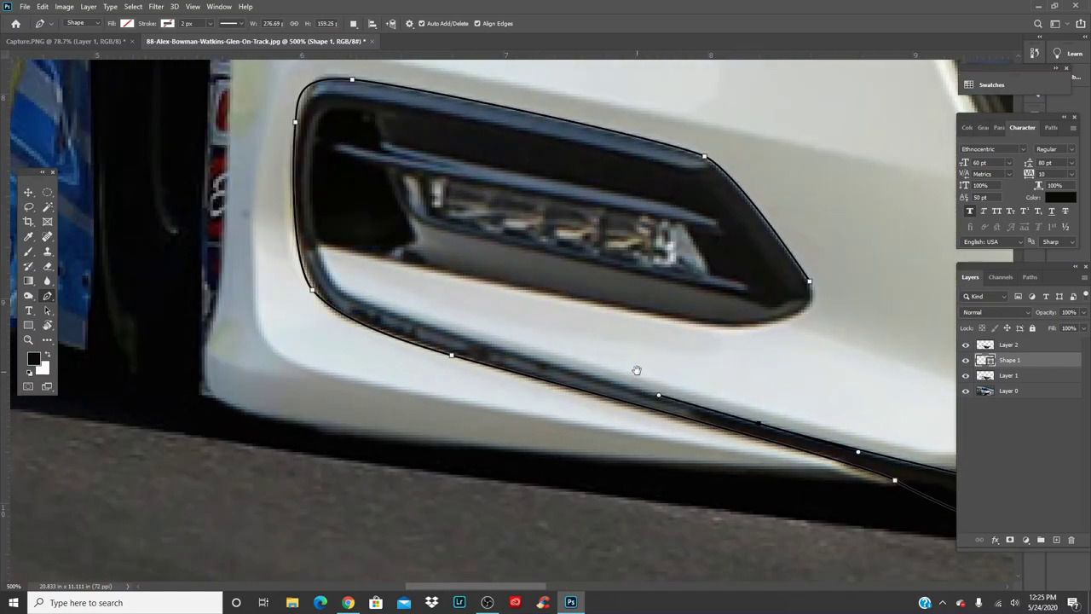
pyautogui.click(373, 300)
pyautogui.moveTo(337, 290); pyautogui.dragTo(320, 276)
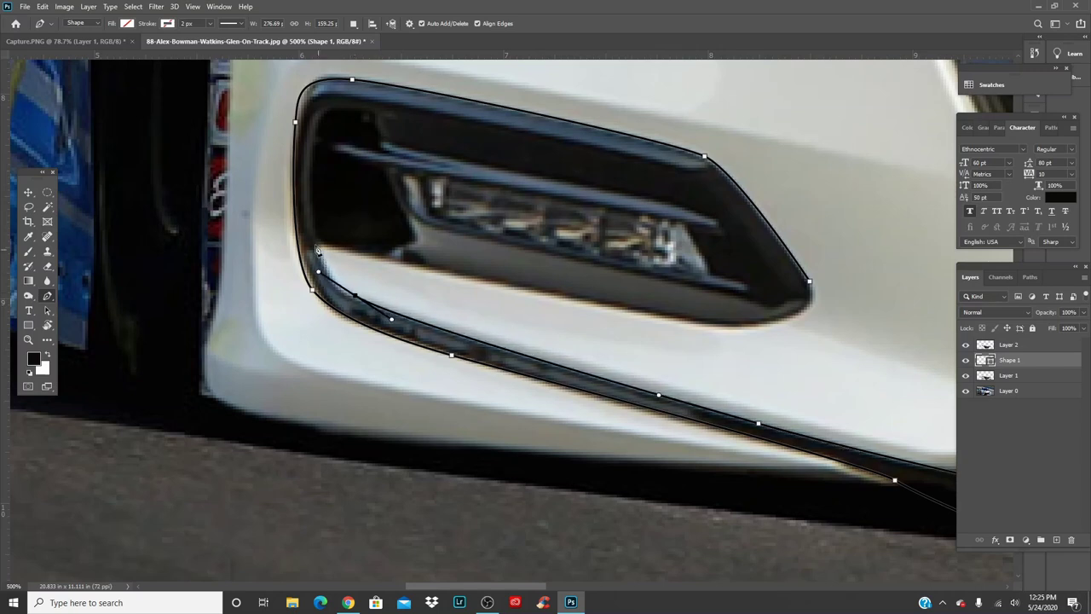
pyautogui.click(319, 248)
pyautogui.moveTo(318, 247); pyautogui.dragTo(346, 254)
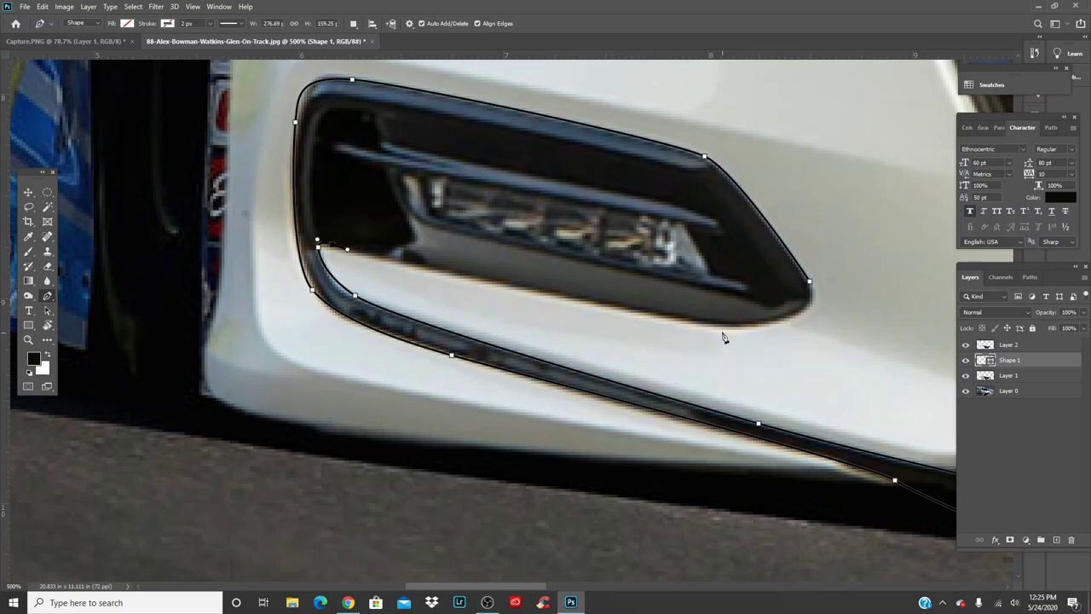
pyautogui.moveTo(725, 332); pyautogui.dragTo(765, 327)
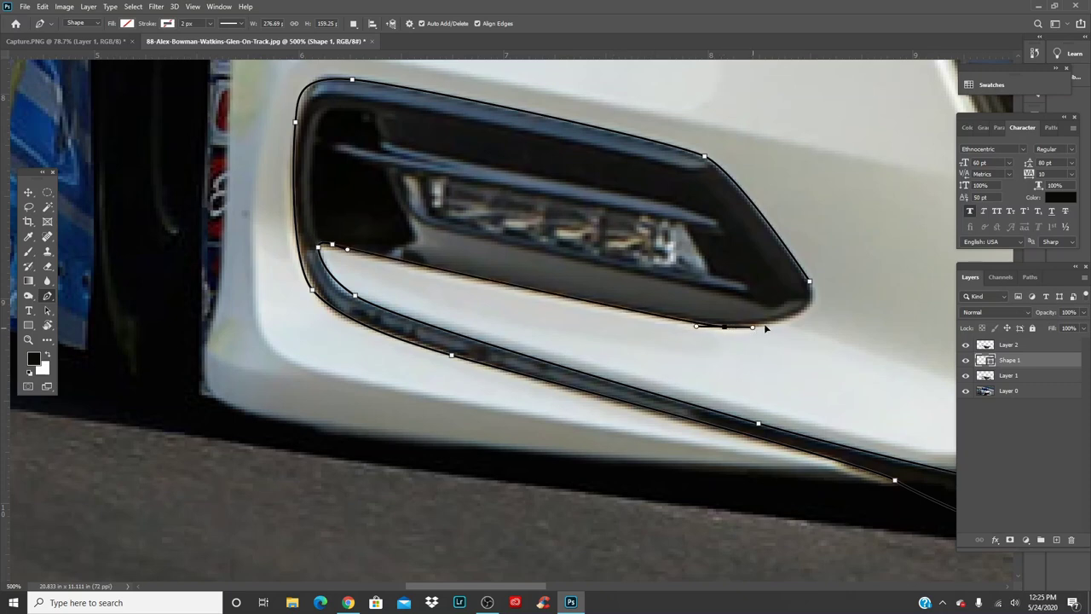
pyautogui.moveTo(810, 282); pyautogui.dragTo(825, 316)
# - Convert the closed outline into a selection and copy the near fog light from Layer 1 onto a new layer
pyautogui.rightClick(770, 284)
pyautogui.click(803, 329)
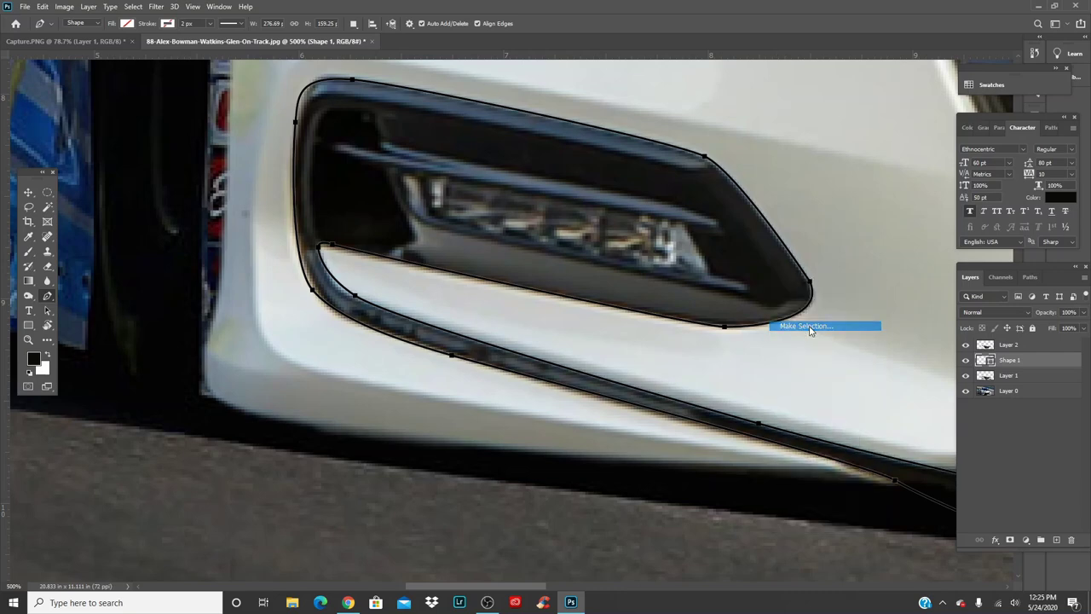
pyautogui.press('Return')
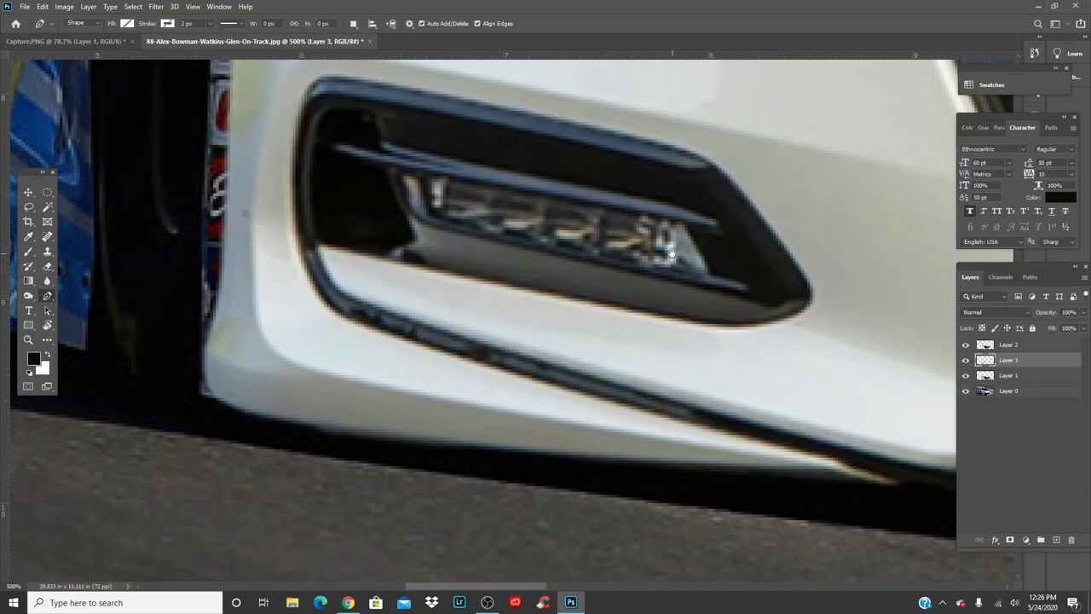
# - Make Layer 1 active and outline the upper edge of the far fog light's trim strip up to the housing's lower outer corner
pyautogui.moveTo(672, 256); pyautogui.dragTo(255, 282)
pyautogui.moveTo(721, 316); pyautogui.dragTo(781, 307)
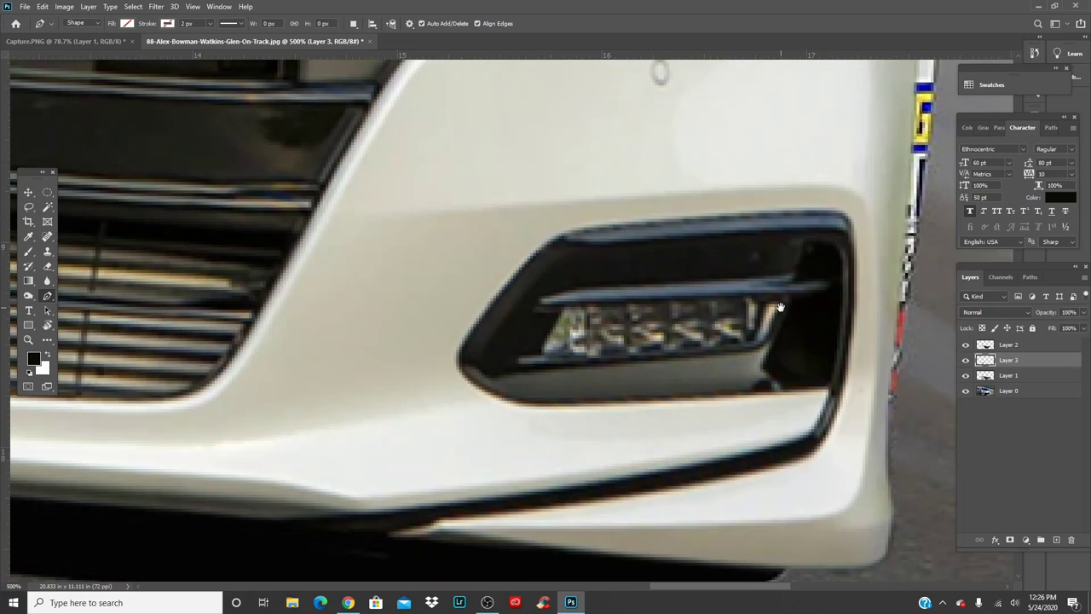
pyautogui.click(1029, 378)
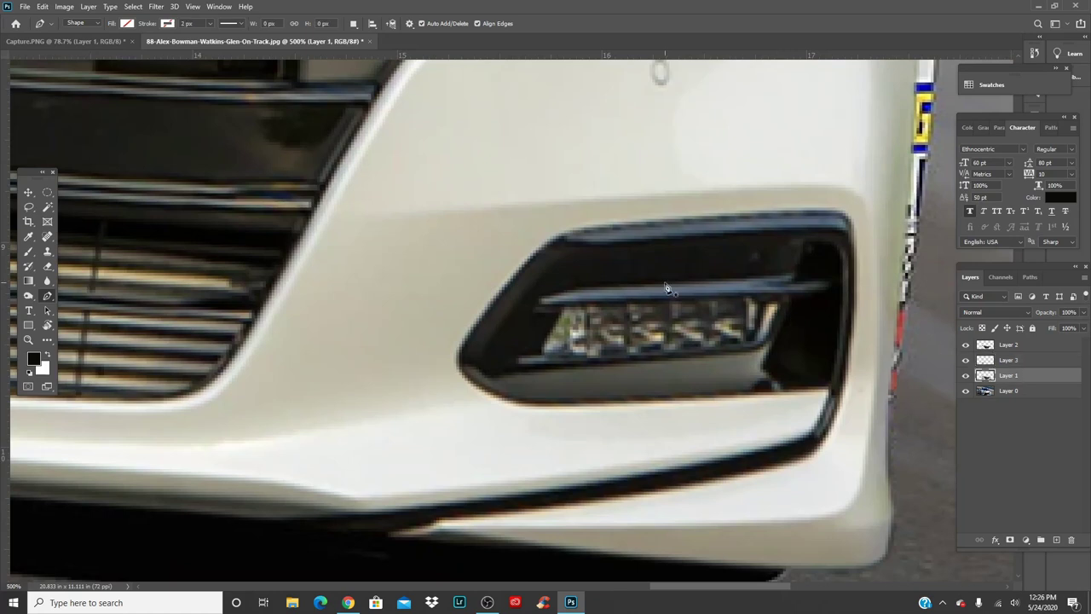
pyautogui.click(322, 514)
pyautogui.moveTo(765, 445); pyautogui.dragTo(909, 405)
pyautogui.press('Return')
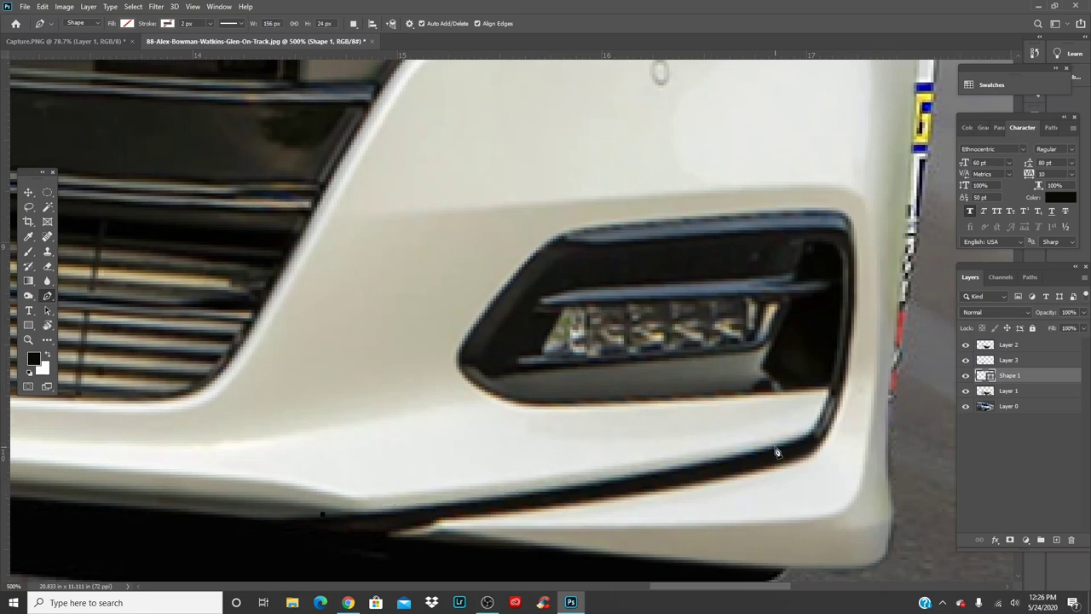
pyautogui.click(774, 447)
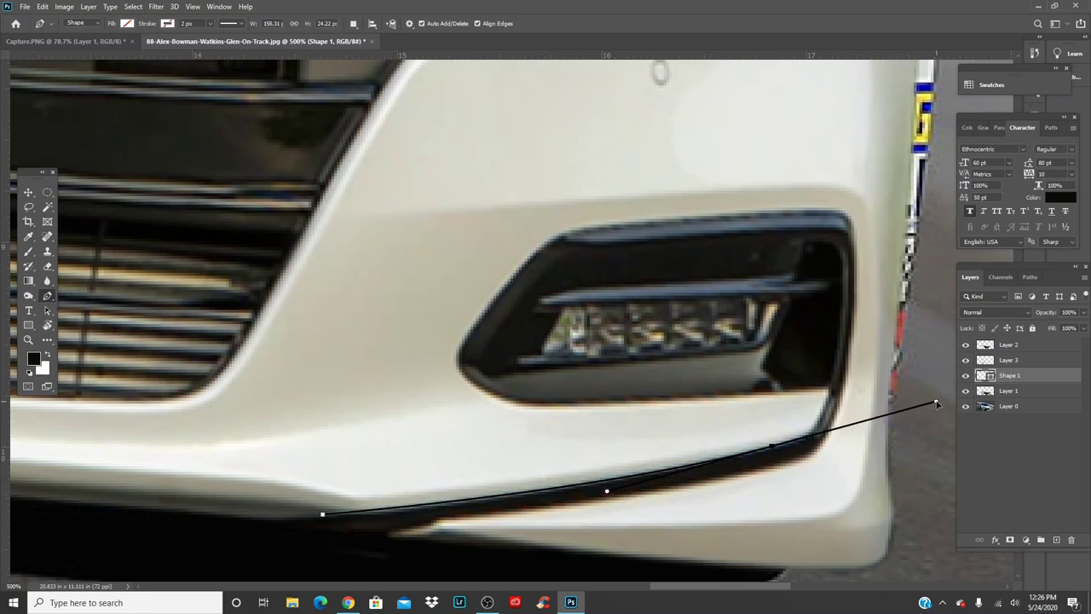
pyautogui.click(936, 402)
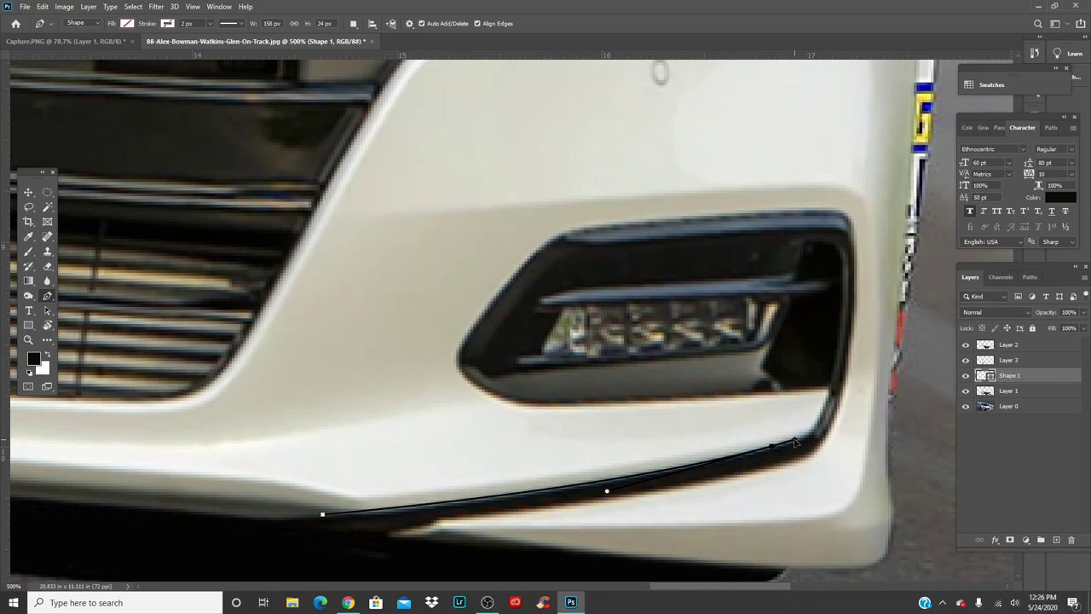
pyautogui.click(797, 437)
pyautogui.click(816, 433)
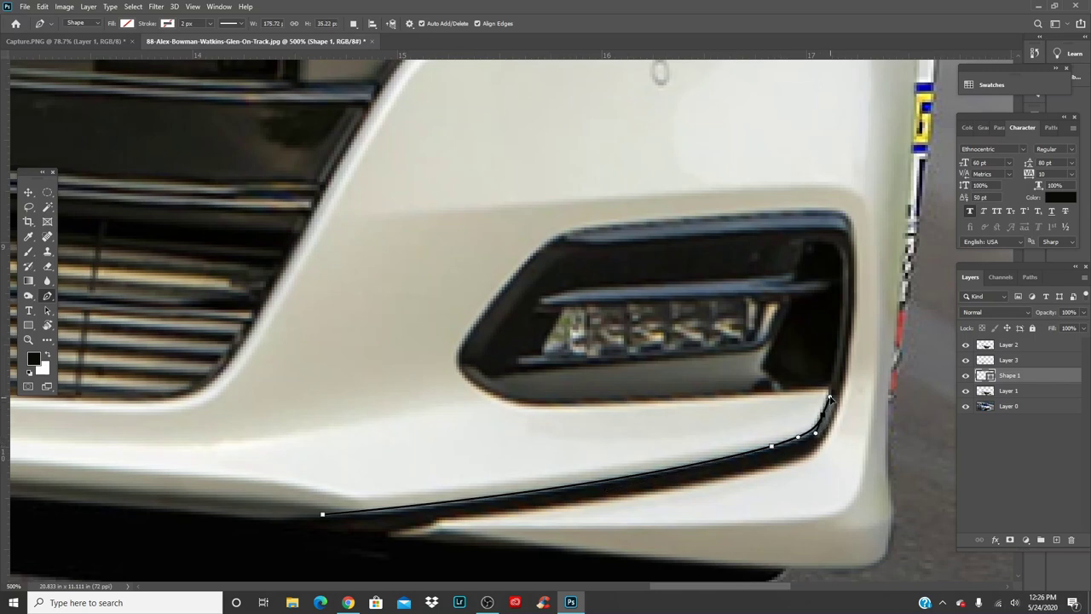
pyautogui.click(831, 396)
# - Continue the outline around the far fog light housing's bottom, inner, top and outer edges to the trim strip's outside corner
pyautogui.moveTo(533, 407); pyautogui.dragTo(510, 406)
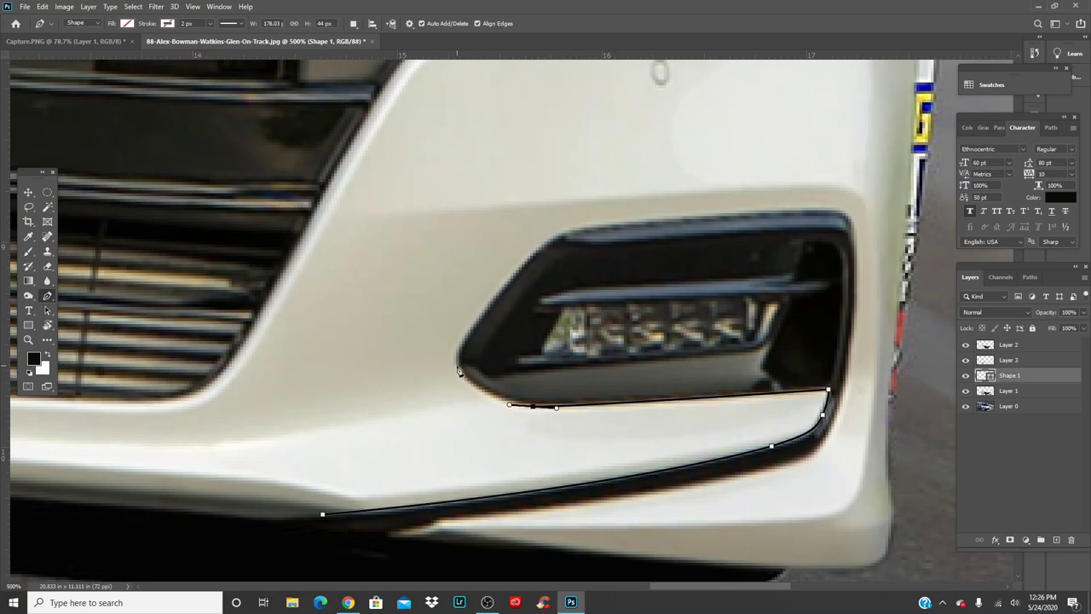
pyautogui.moveTo(458, 368); pyautogui.dragTo(455, 353)
pyautogui.moveTo(488, 309); pyautogui.dragTo(507, 281)
pyautogui.moveTo(567, 231); pyautogui.dragTo(587, 227)
pyautogui.moveTo(836, 210)
pyautogui.mouseDown()
pyautogui.moveTo(875, 218)
pyautogui.moveTo(851, 216)
pyautogui.mouseUp()
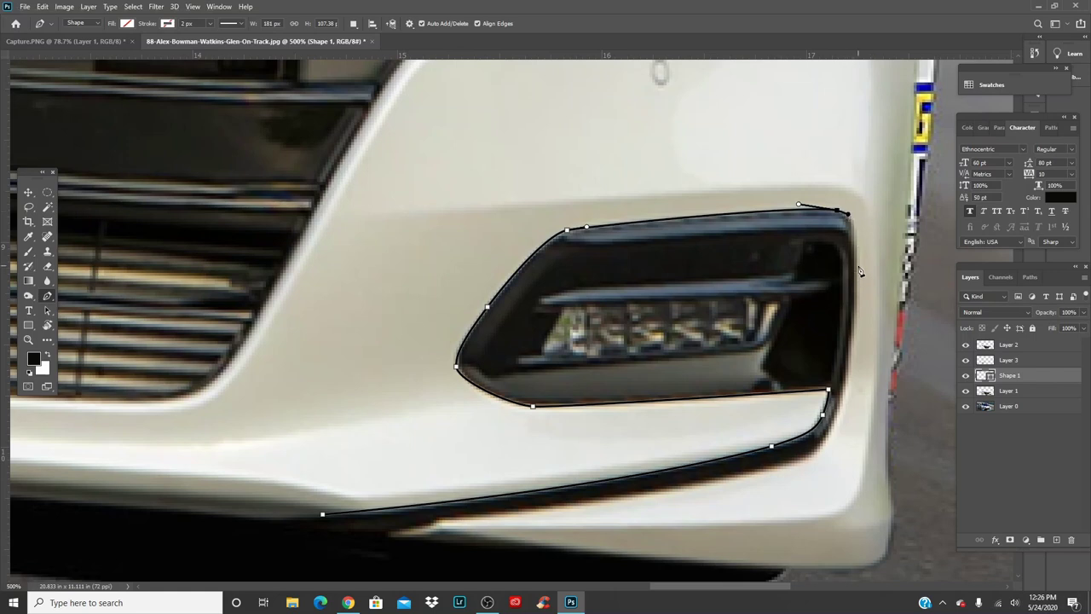
pyautogui.moveTo(856, 264); pyautogui.dragTo(858, 303)
pyautogui.moveTo(828, 437); pyautogui.dragTo(802, 462)
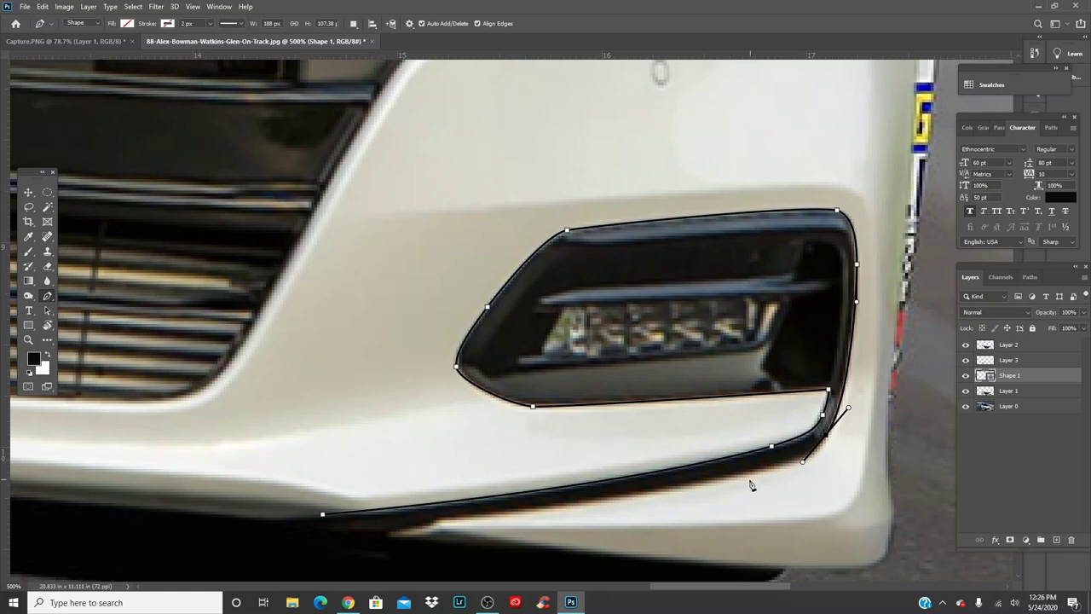
# - Trace the far trim strip's lower edge to its tip and close the outline at the first anchor point
pyautogui.moveTo(721, 480); pyautogui.dragTo(669, 491)
pyautogui.moveTo(388, 538); pyautogui.dragTo(333, 562)
pyautogui.hotkey('ctrl', 'z')
pyautogui.moveTo(450, 520); pyautogui.dragTo(419, 526)
pyautogui.click(379, 534)
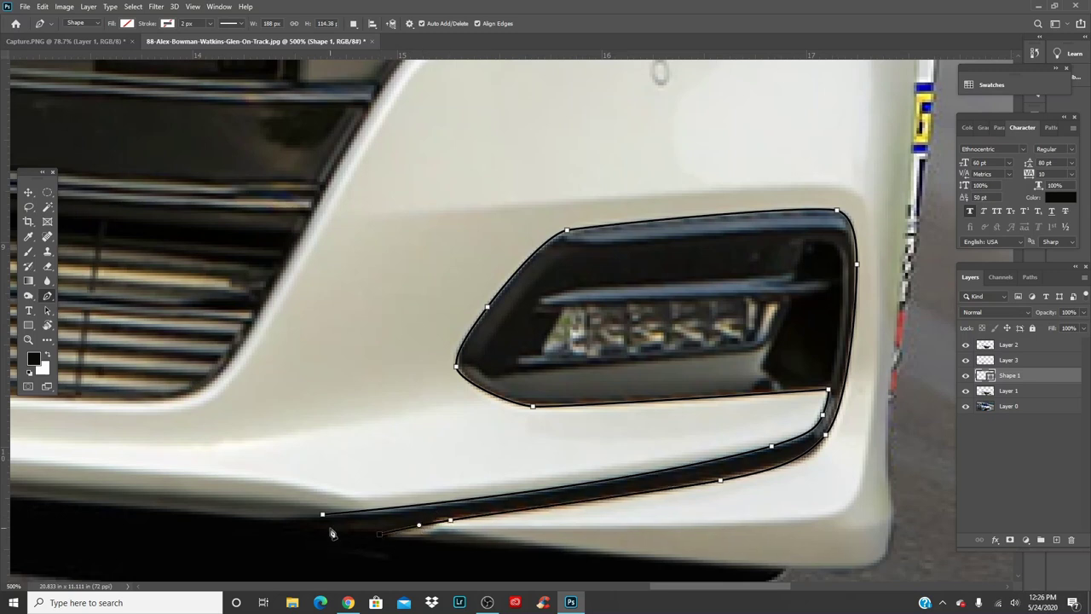
pyautogui.click(323, 515)
# - Convert the outline into an anti-aliased selection with feather radius 0 and copy the far fog light from Layer 1 onto a new layer
pyautogui.rightClick(663, 385)
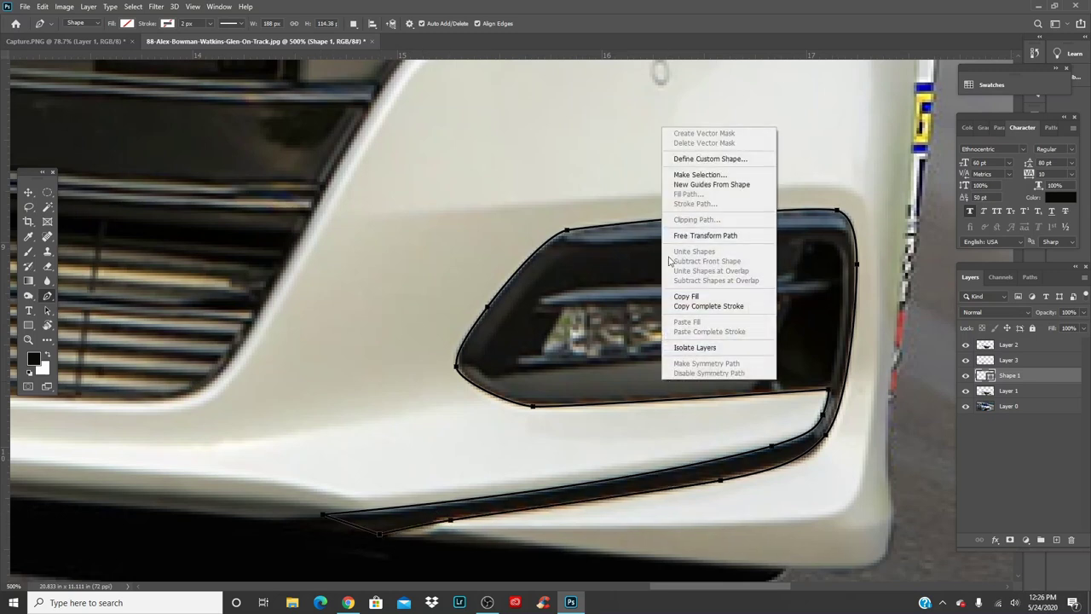
pyautogui.click(699, 173)
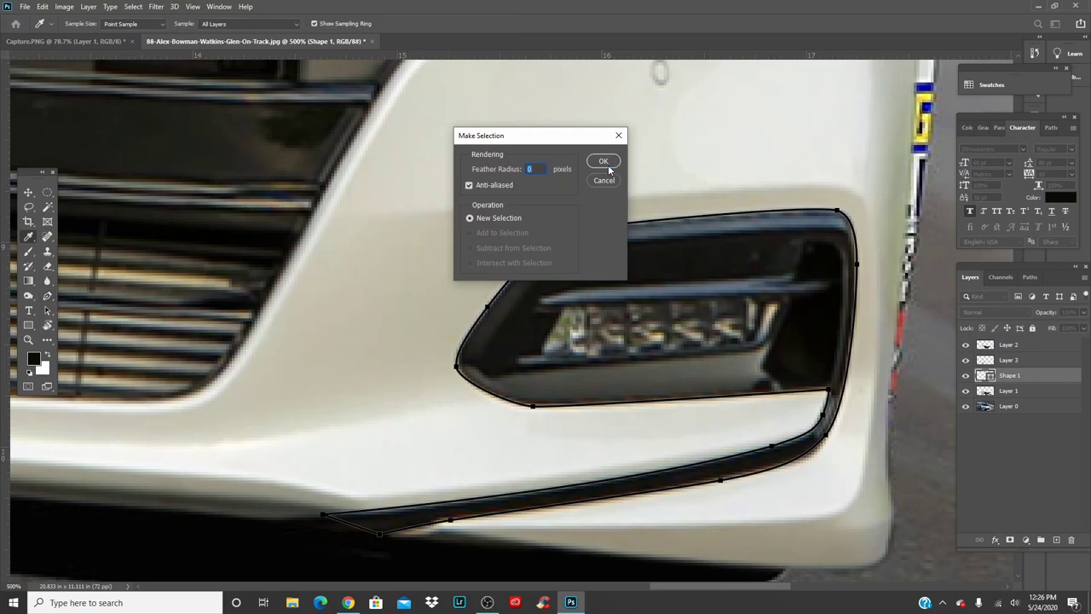
pyautogui.click(603, 161)
pyautogui.press('Delete')
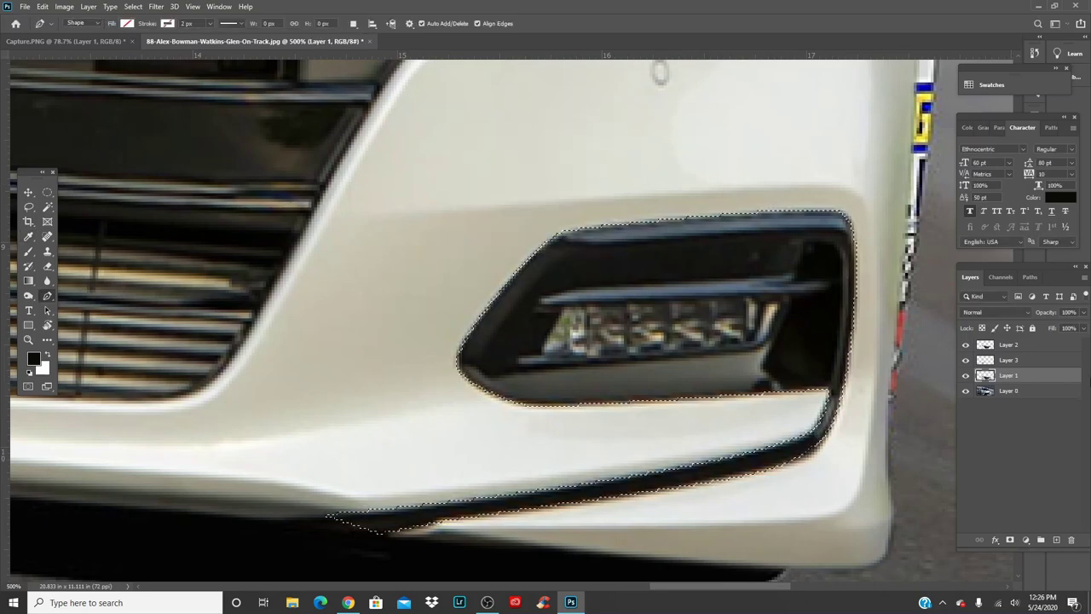
pyautogui.hotkey('ctrl', 'j')
# - Hide and reshow Layer 1 and Layer 0 to inspect the headlight, grille and fog light cutouts by themselves
pyautogui.hotkey('ctrl', '0')
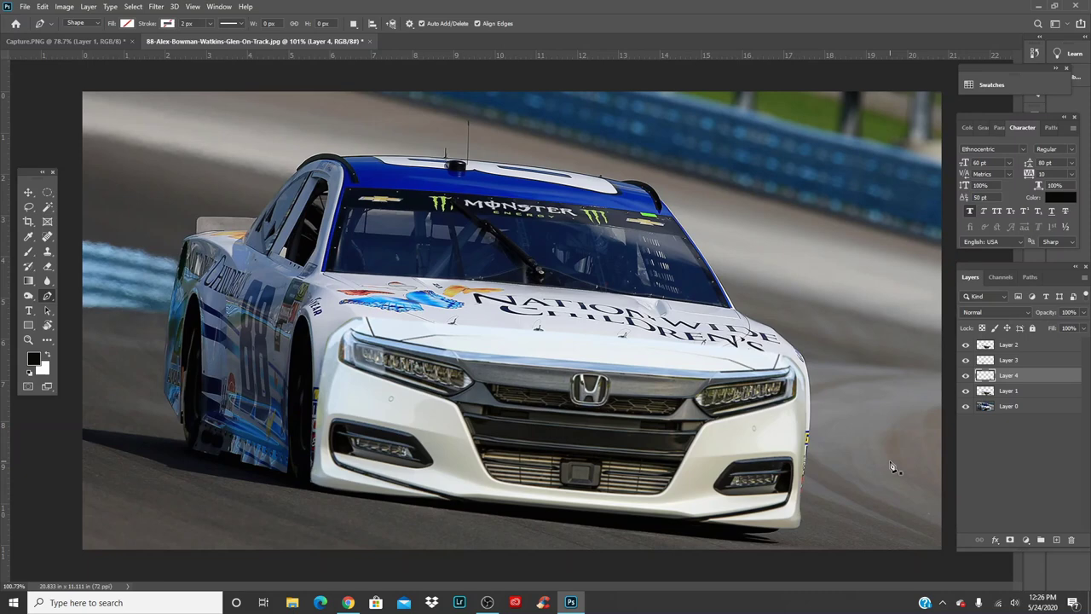
pyautogui.moveTo(966, 375); pyautogui.dragTo(964, 409)
pyautogui.click(965, 406)
pyautogui.click(966, 375)
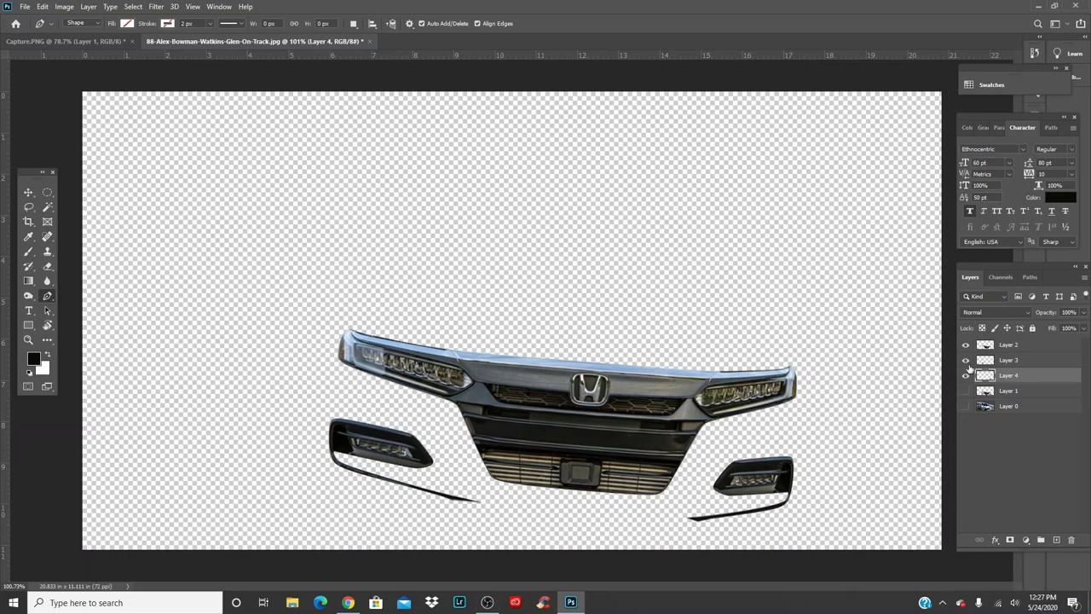
pyautogui.click(966, 391)
pyautogui.click(965, 407)
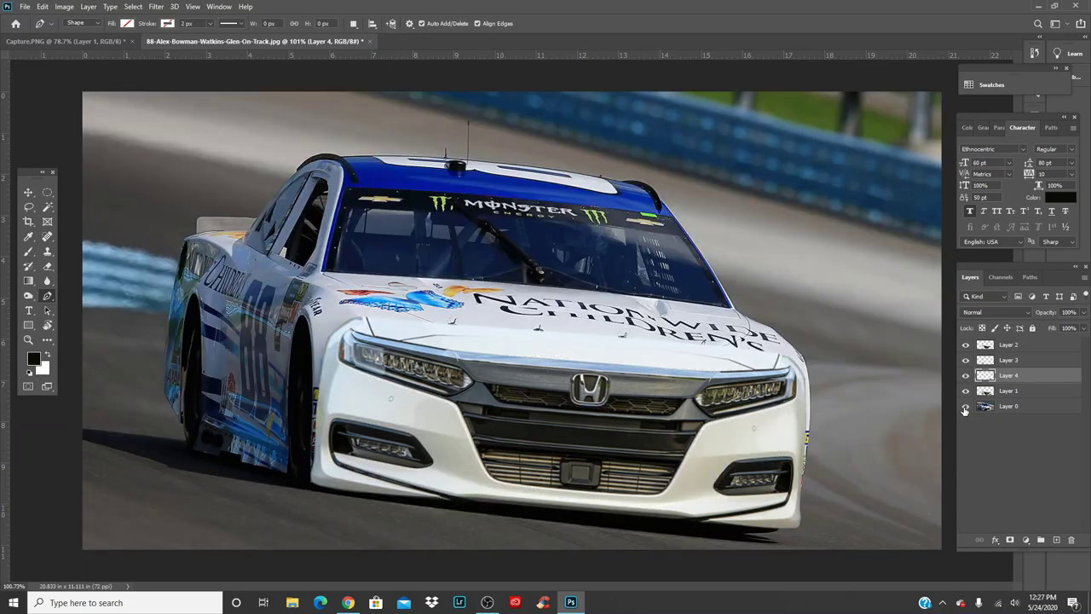
# - Try moving the Layer 1 bumper up off the stock car with the Move tool, and undo the move
pyautogui.press('v')
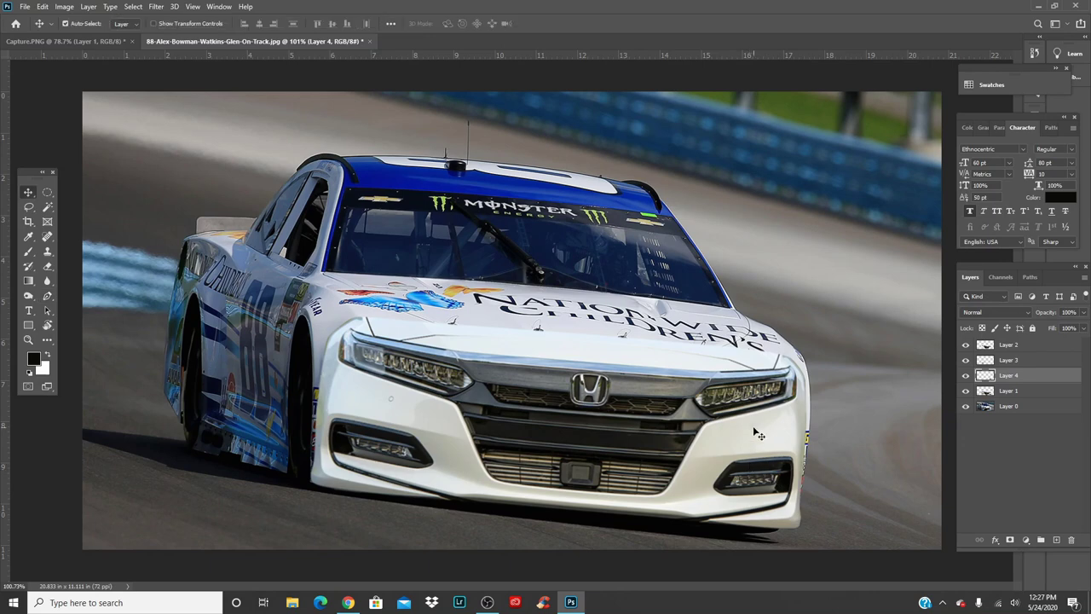
pyautogui.moveTo(763, 482); pyautogui.dragTo(787, 380)
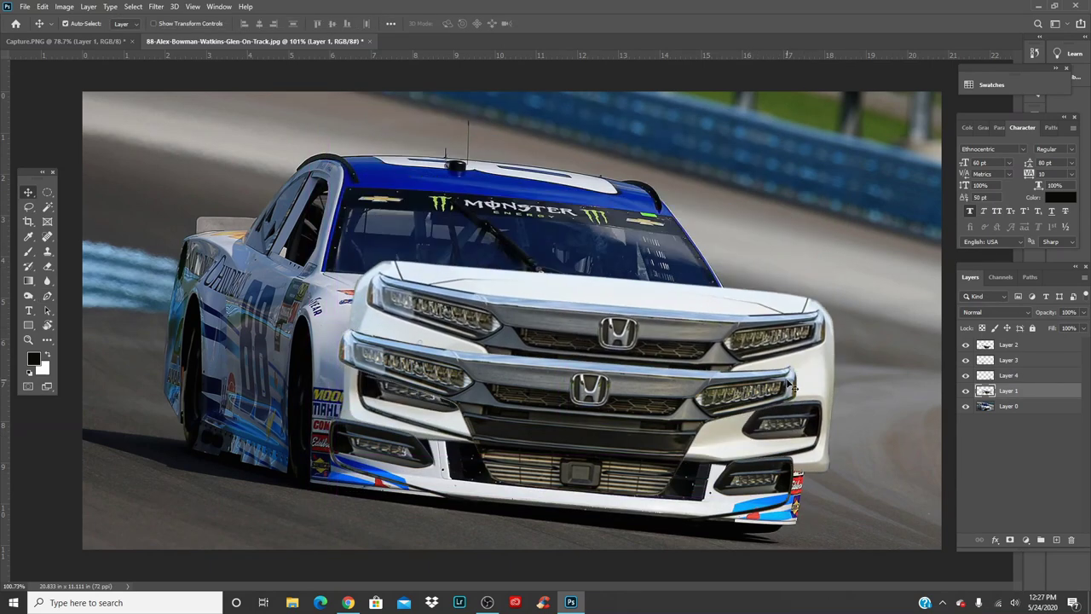
pyautogui.hotkey('ctrl', 'z')
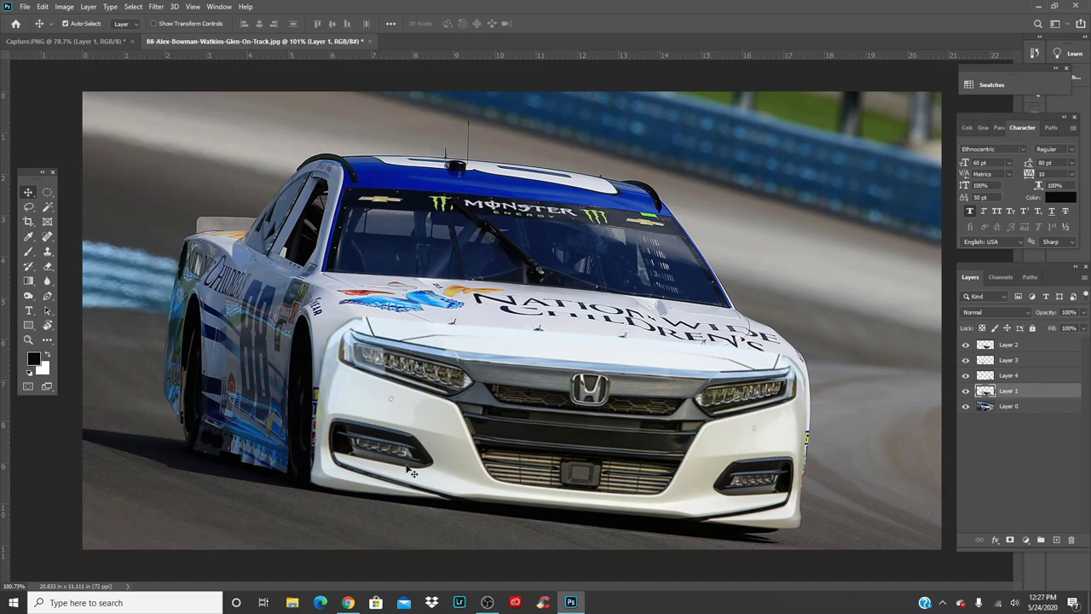
# - Set up the Eraser with a soft round brush at 300 px for Layer 1
pyautogui.press('e')
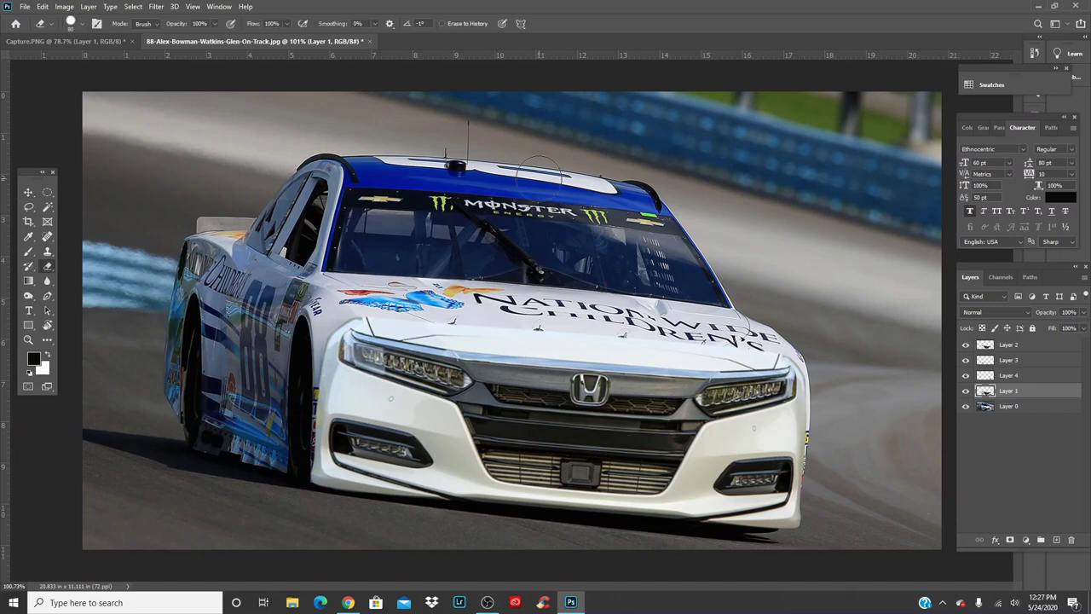
pyautogui.press(']')
pyautogui.press(']')
pyautogui.press(']')
pyautogui.press(']')
pyautogui.press(']')
pyautogui.press(']')
pyautogui.press(']')
pyautogui.press(']')
pyautogui.press(']')
pyautogui.press(']')
pyautogui.press(']')
pyautogui.press('[')
pyautogui.press('[')
pyautogui.press('[')
pyautogui.rightClick(588, 170)
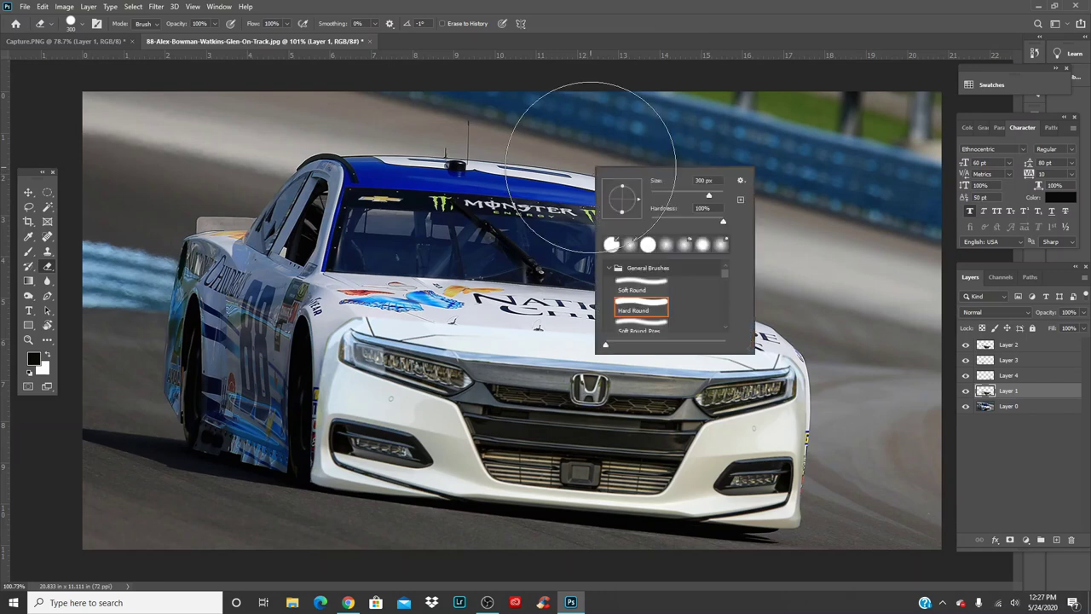
pyautogui.click(462, 135)
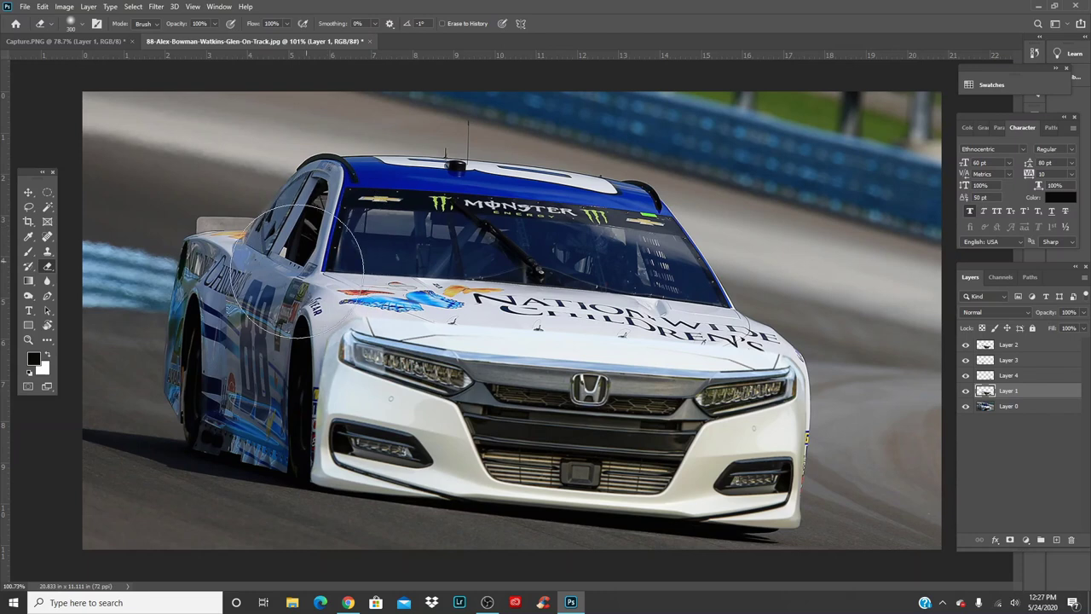
# - Erase the hood and side edges of the Layer 1 bumper to blend it into the stock car, reducing the brush to 150 px
pyautogui.moveTo(236, 344); pyautogui.dragTo(218, 384)
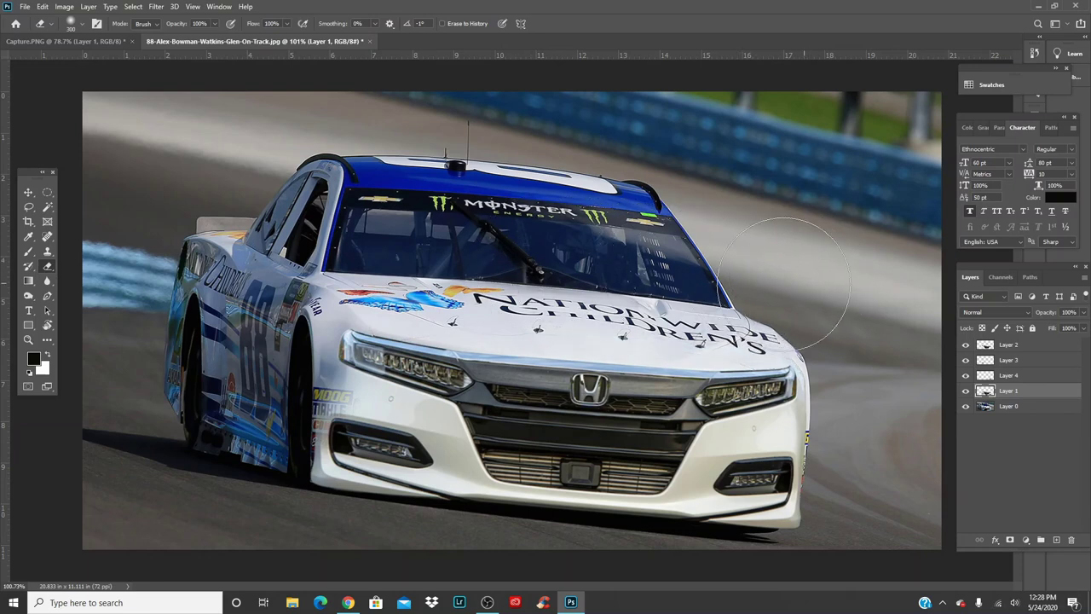
pyautogui.moveTo(876, 368); pyautogui.dragTo(883, 416)
pyautogui.press('[')
pyautogui.press('[')
pyautogui.press('[')
pyautogui.press('[')
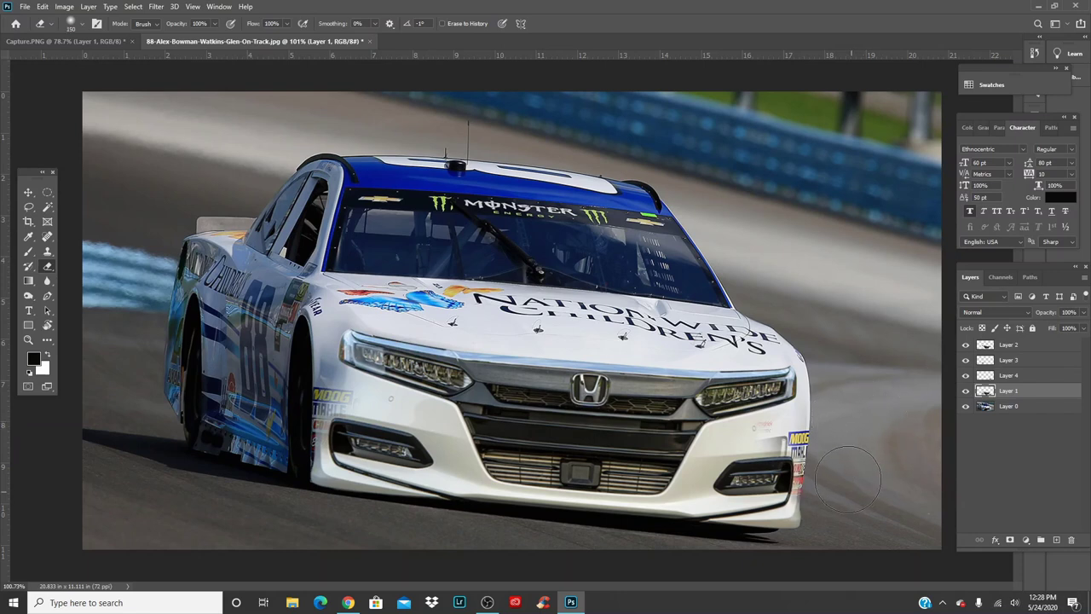
pyautogui.moveTo(234, 411)
pyautogui.mouseDown()
pyautogui.moveTo(272, 414)
pyautogui.moveTo(275, 433)
pyautogui.moveTo(280, 388)
pyautogui.moveTo(261, 445)
pyautogui.moveTo(271, 464)
pyautogui.mouseUp()
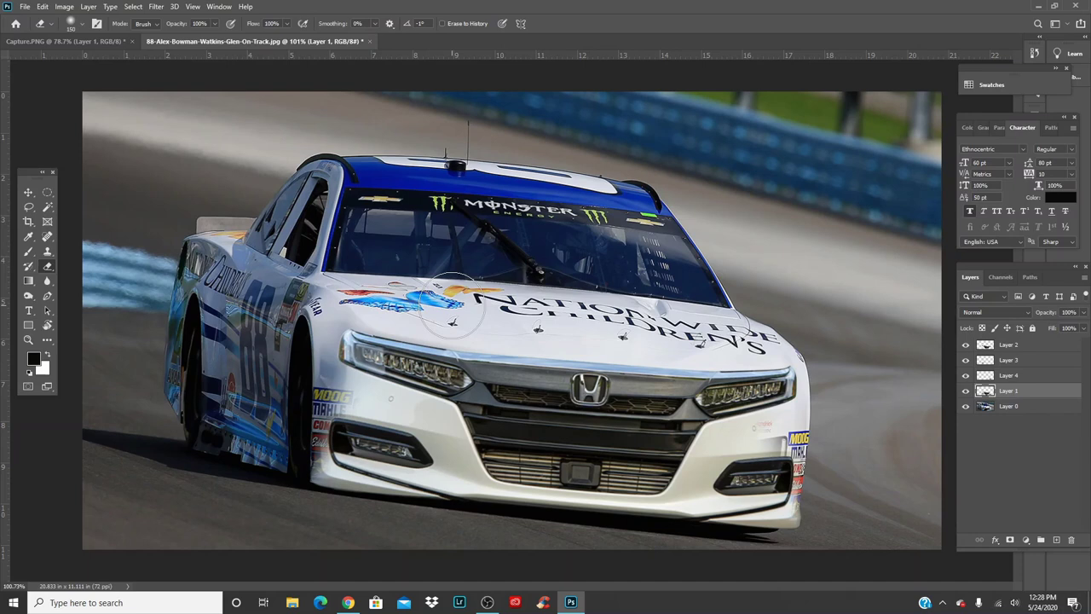
# - Duplicate Layer 0 twice as backup copies of the stock car and make the Layer 1 bumper the active layer
pyautogui.click(1018, 409)
pyautogui.hotkey('ctrl', 'j')
pyautogui.hotkey('ctrl', 'j')
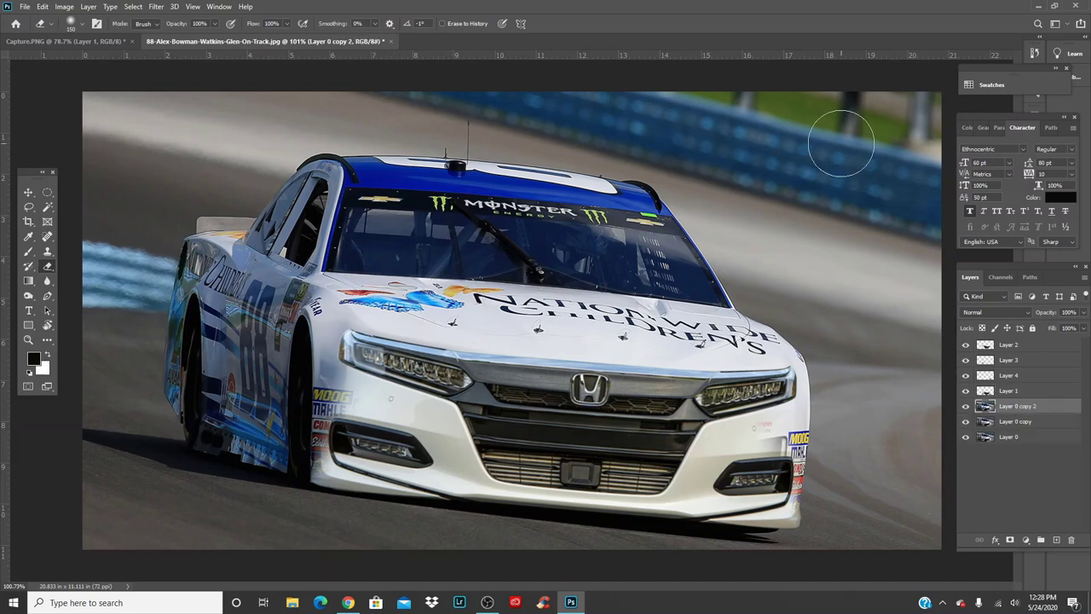
pyautogui.press('v')
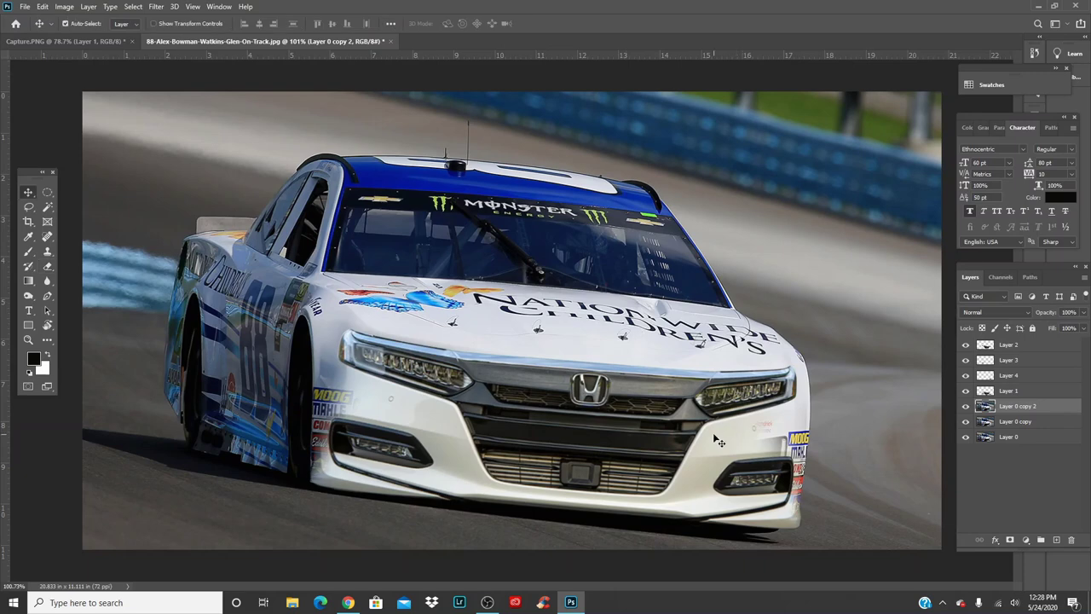
pyautogui.click(714, 437)
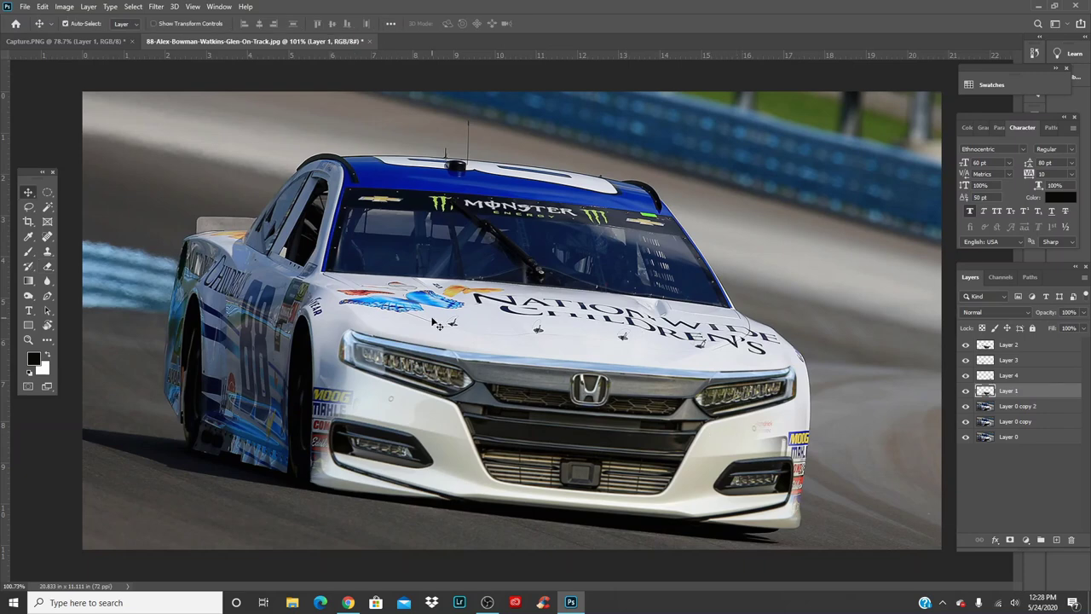
pyautogui.click(63, 7)
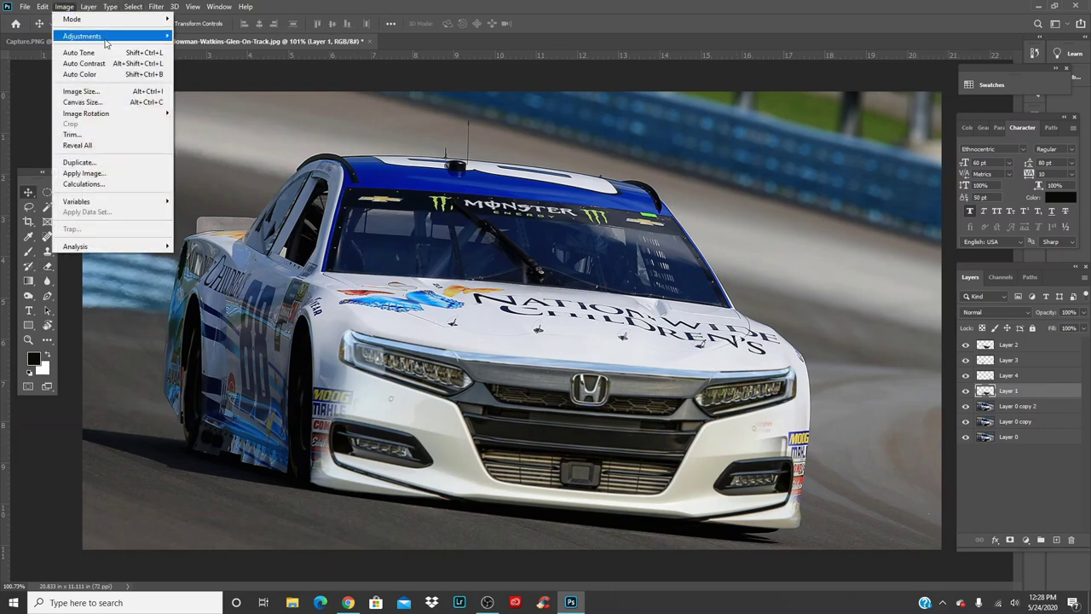
pyautogui.moveTo(106, 36)
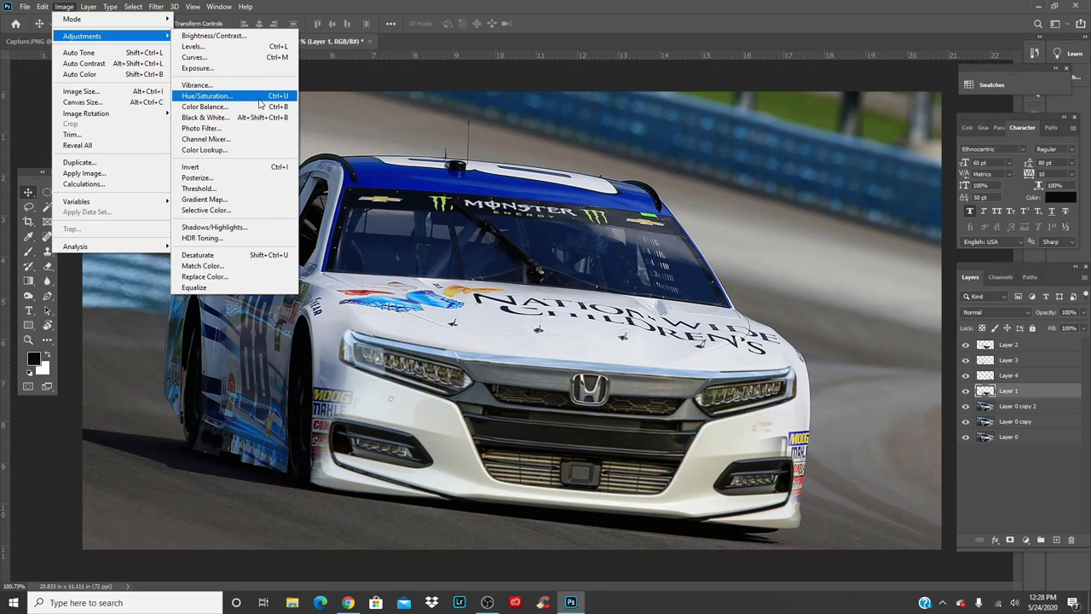
pyautogui.click(859, 169)
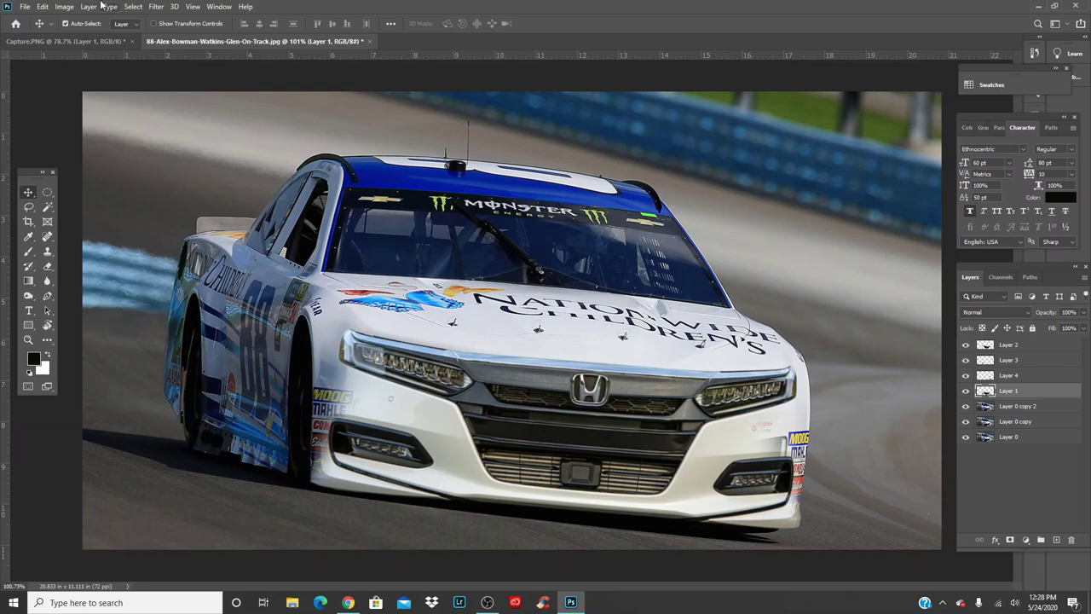
pyautogui.click(66, 7)
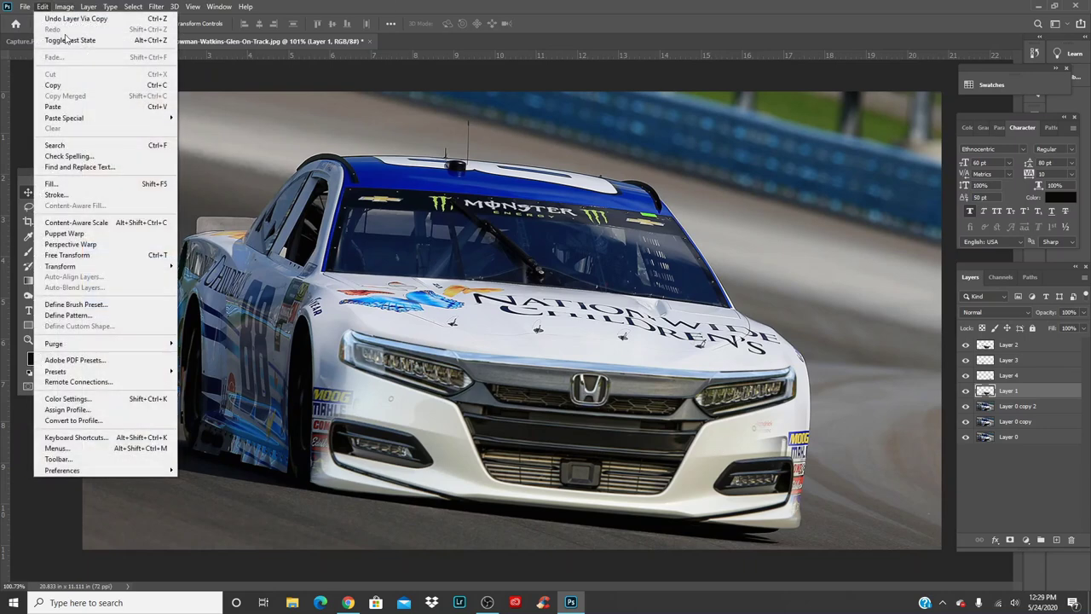
pyautogui.moveTo(71, 38)
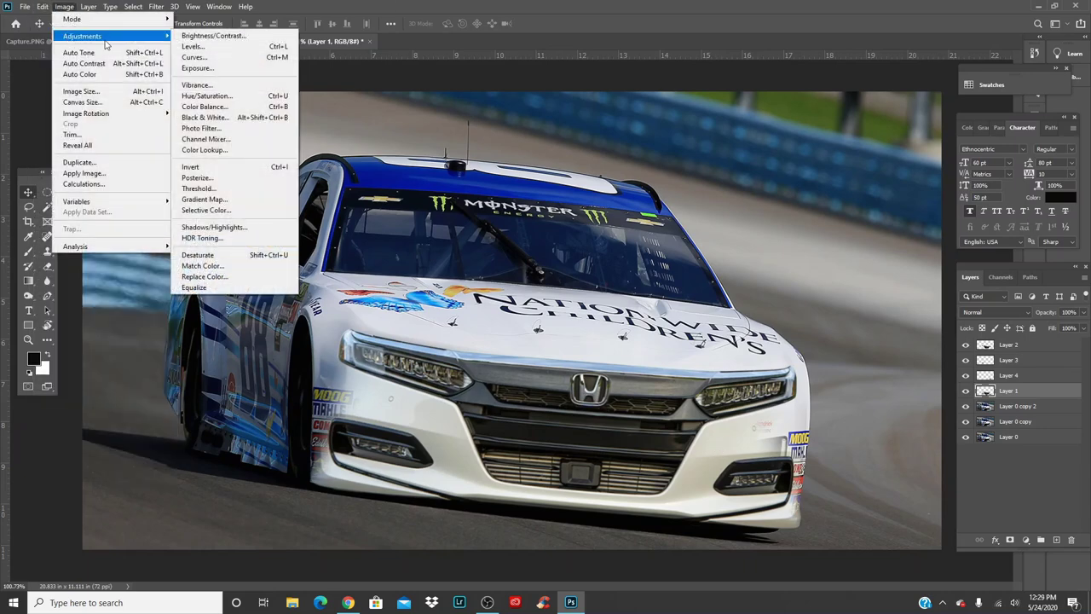
pyautogui.click(226, 98)
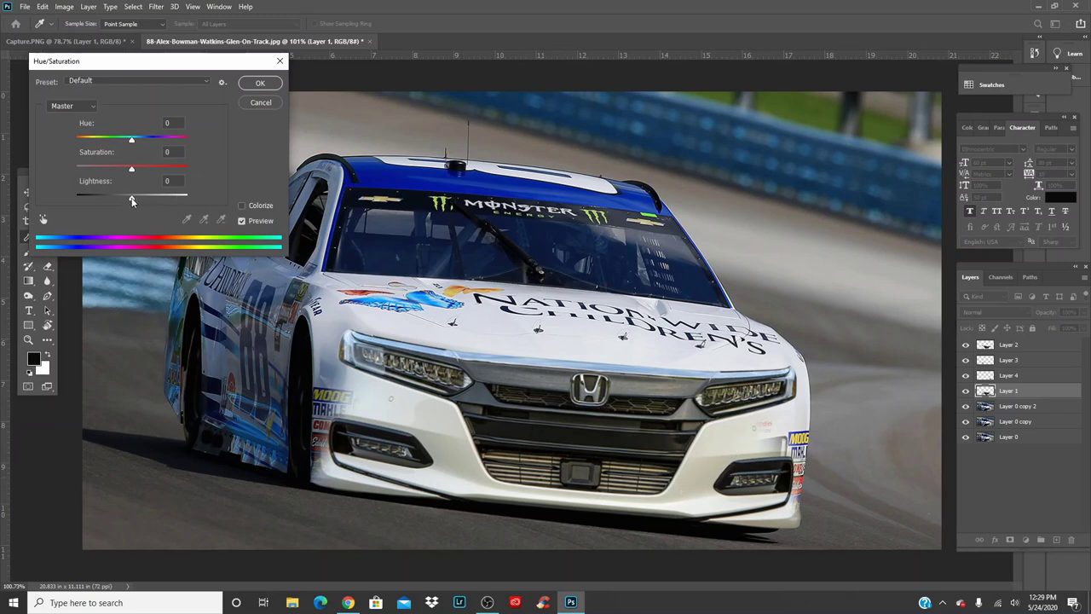
pyautogui.moveTo(132, 200); pyautogui.dragTo(175, 231)
pyautogui.click(280, 61)
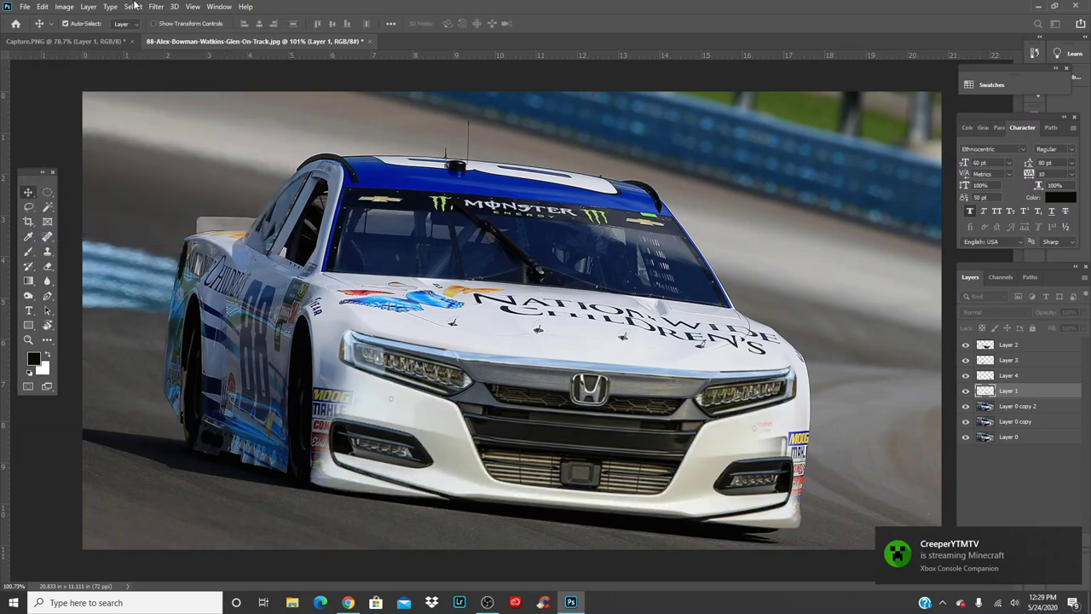
# - Brighten the Layer 1 bumper with Levels, setting the white input level to 238 and slightly lowering the white output level
pyautogui.click(65, 6)
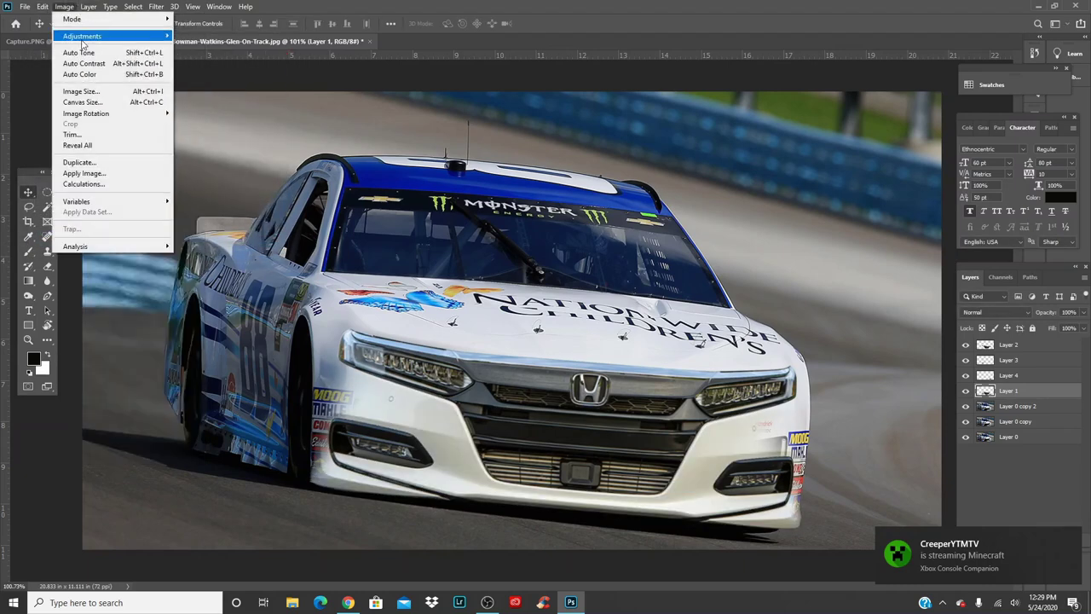
pyautogui.click(251, 47)
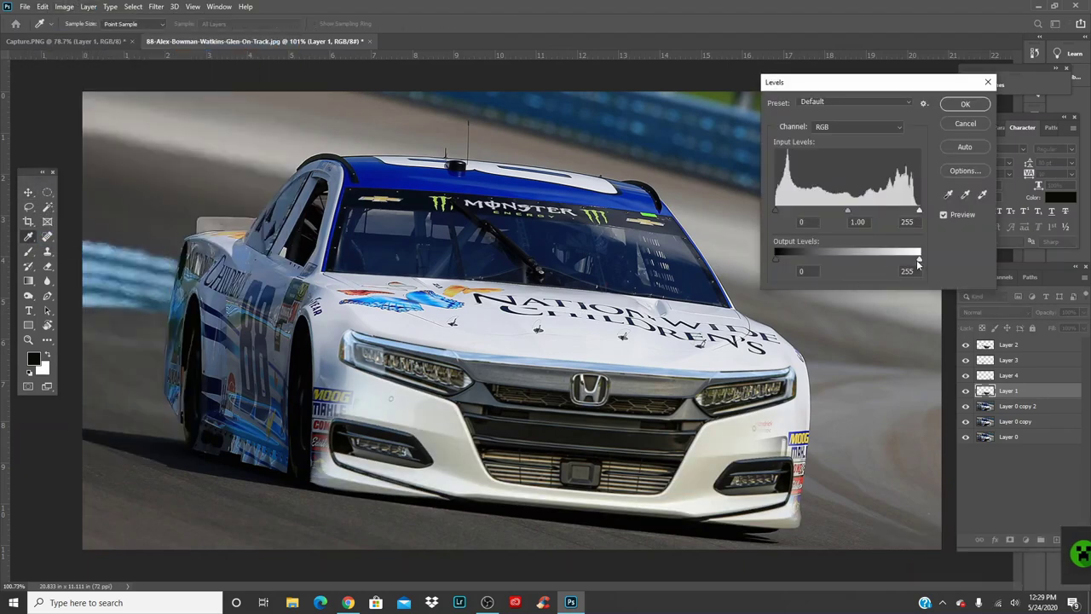
pyautogui.moveTo(920, 216); pyautogui.dragTo(890, 214)
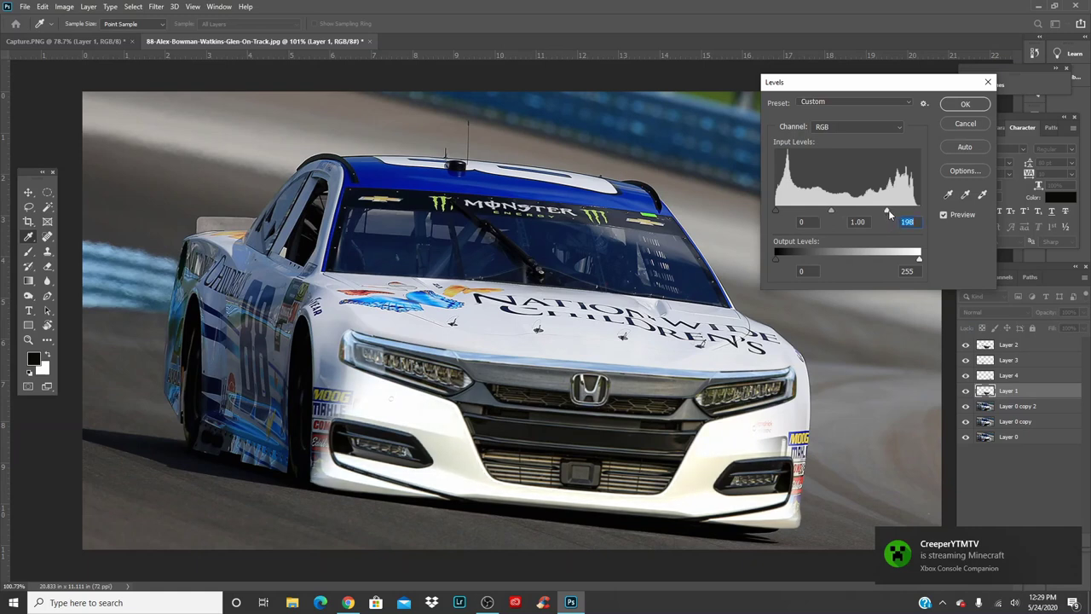
pyautogui.moveTo(888, 213); pyautogui.dragTo(901, 217)
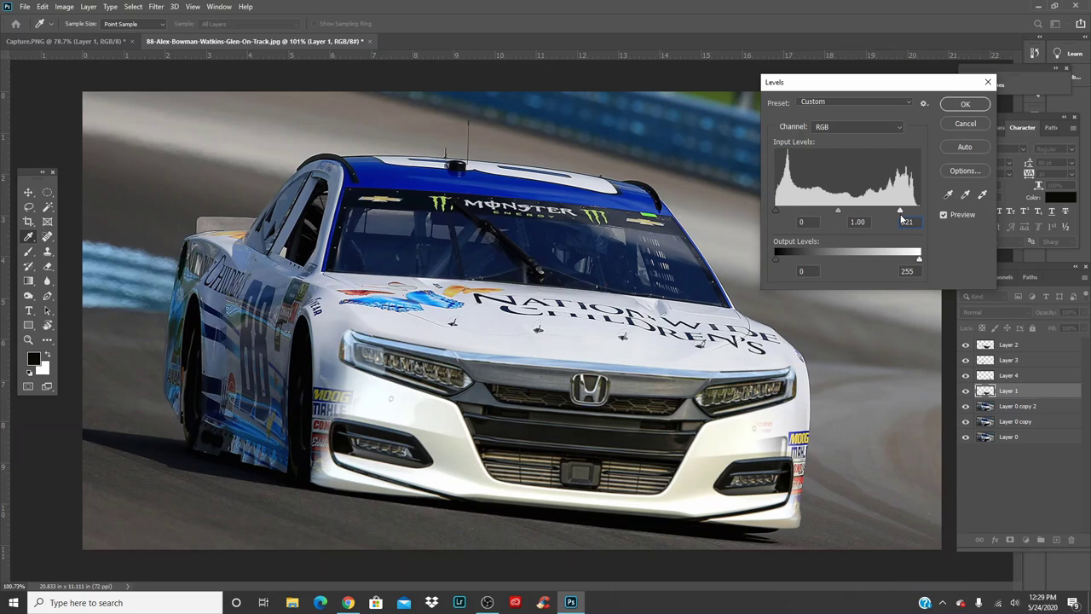
pyautogui.moveTo(897, 213); pyautogui.dragTo(902, 213)
pyautogui.moveTo(906, 218); pyautogui.dragTo(909, 217)
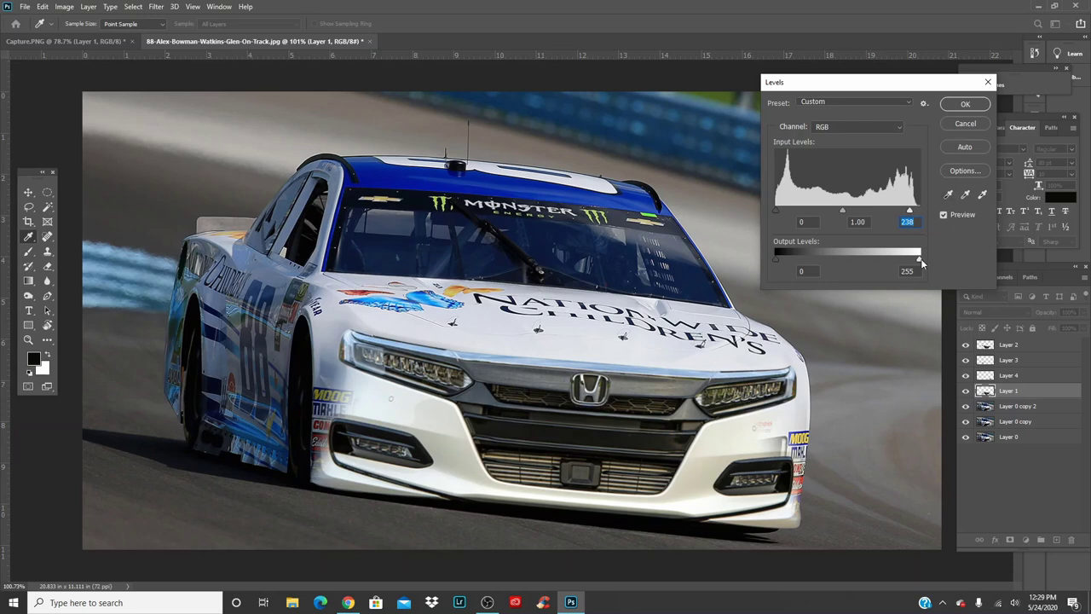
pyautogui.moveTo(920, 259); pyautogui.dragTo(916, 265)
pyautogui.click(972, 106)
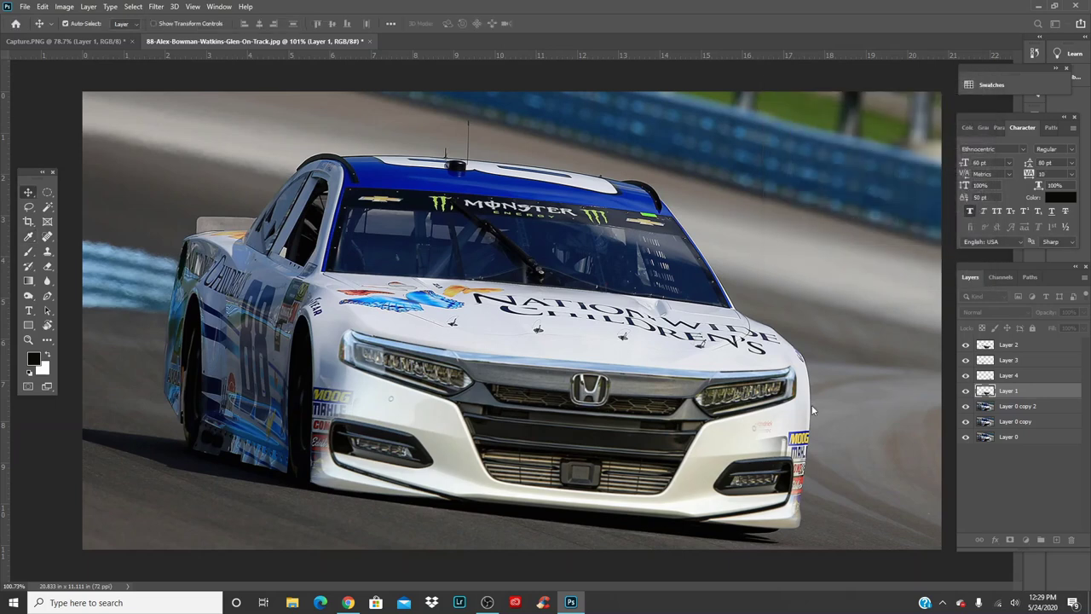
# - Try moving the Layer 0 copy 2 car with the Move tool, and undo the move
pyautogui.click(1023, 404)
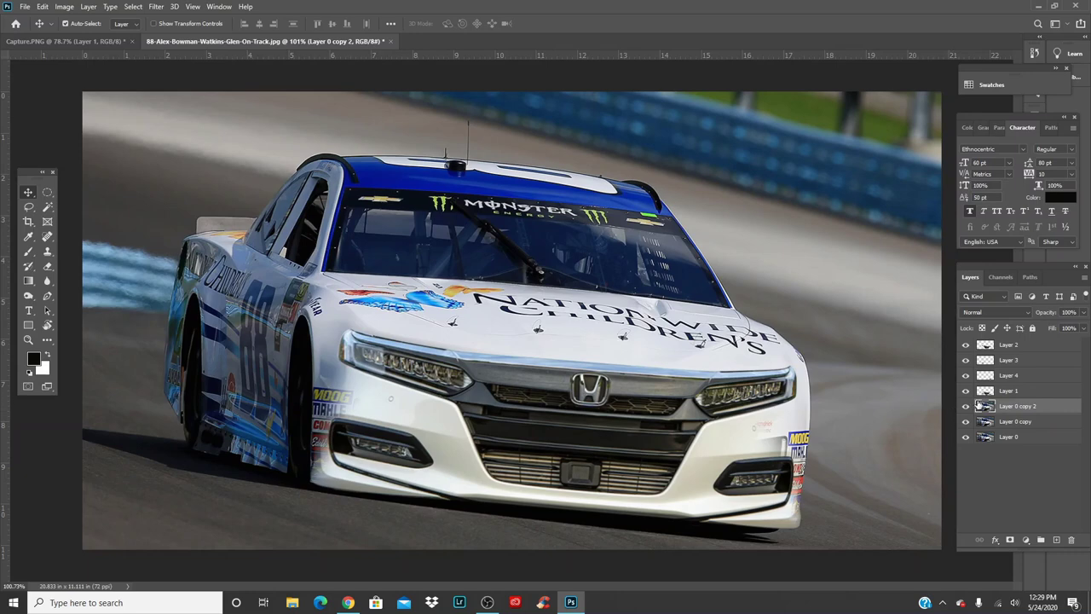
pyautogui.moveTo(886, 384); pyautogui.dragTo(917, 361)
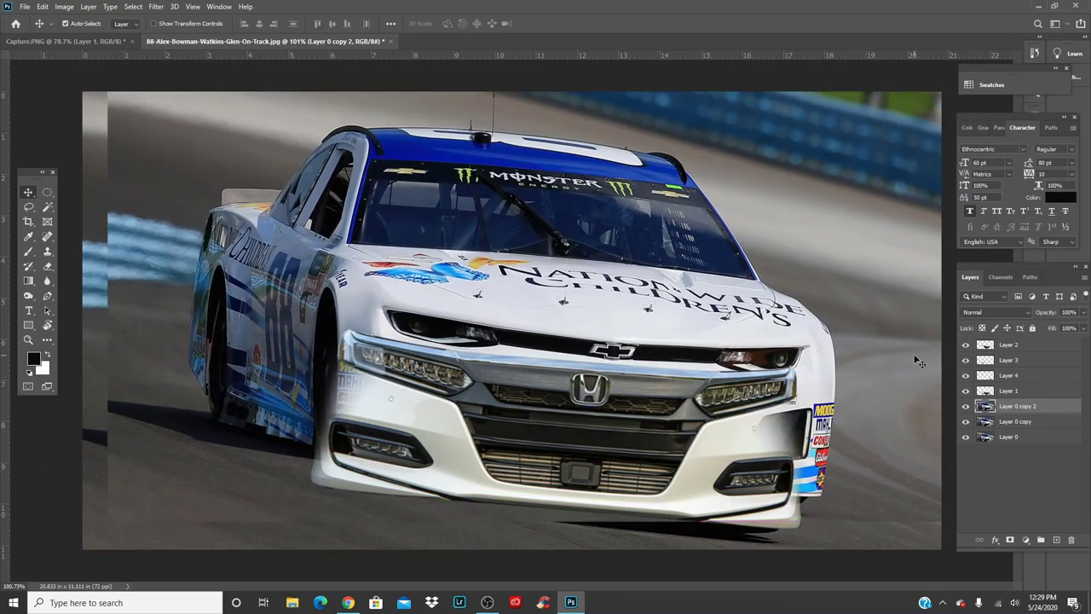
pyautogui.hotkey('ctrl', 'z')
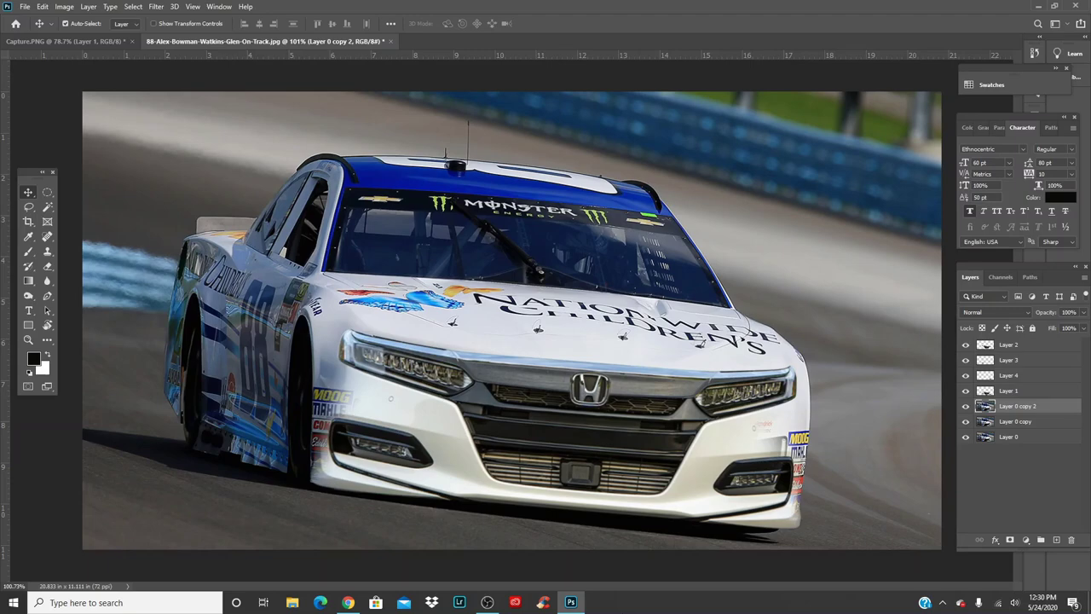
# - Sample the slate-blue shadow colour on the fender between the headlight and the MOOG decal as the foreground colour
pyautogui.scroll(5, 510, 320)
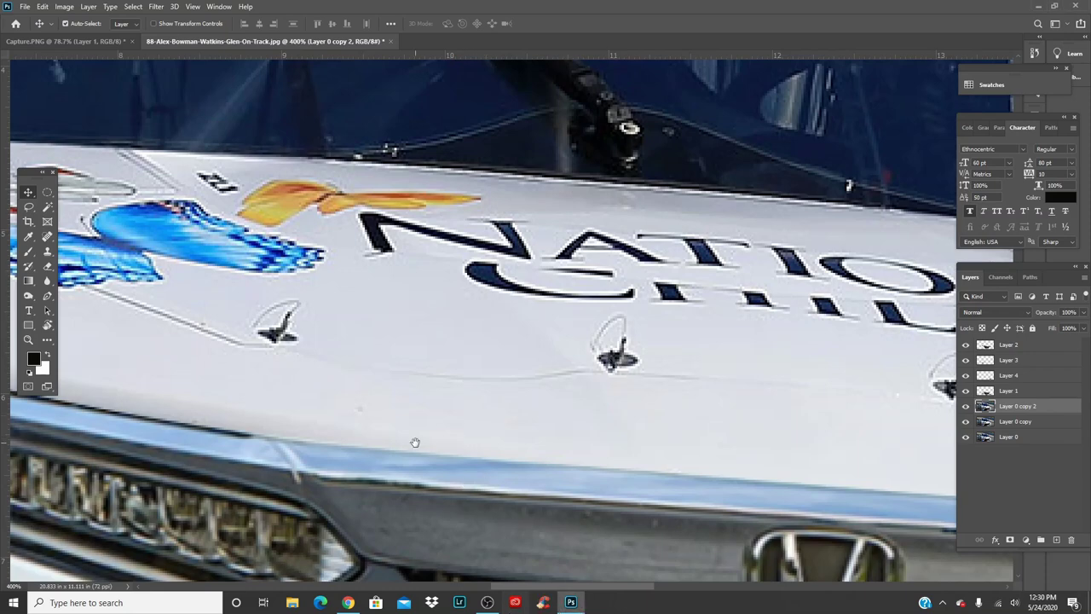
pyautogui.moveTo(415, 443); pyautogui.dragTo(833, 187)
pyautogui.moveTo(431, 386); pyautogui.dragTo(735, 261)
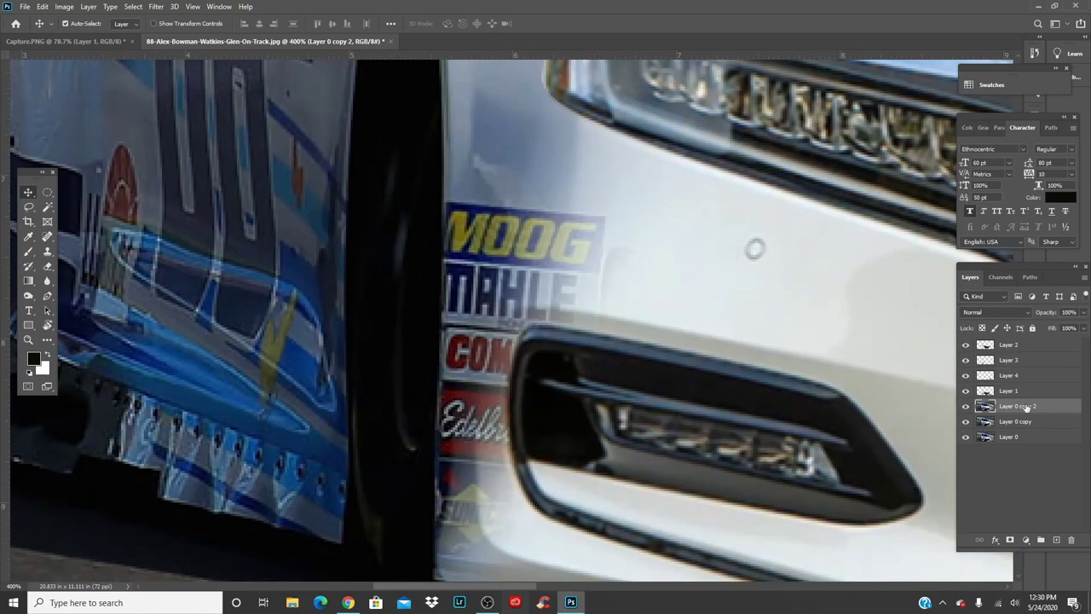
pyautogui.click(520, 167)
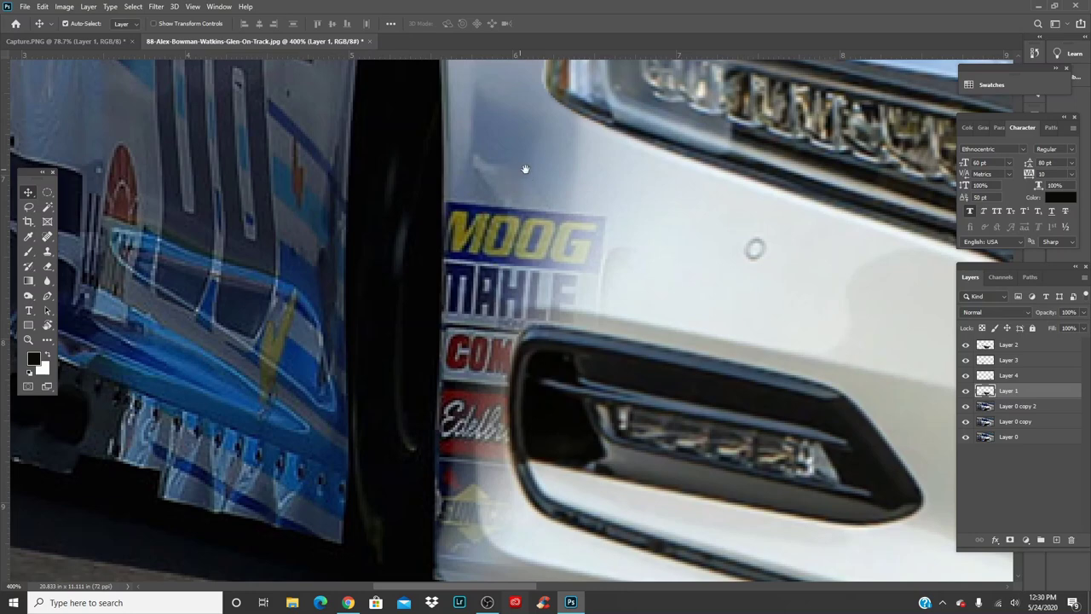
pyautogui.moveTo(597, 202); pyautogui.dragTo(423, 288)
pyautogui.press('i')
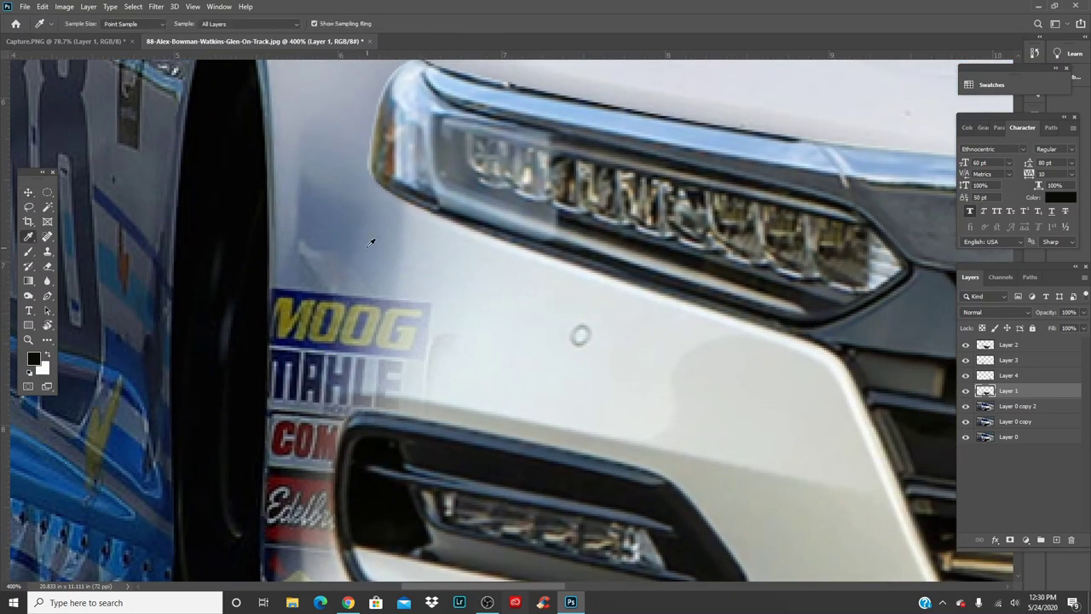
pyautogui.click(350, 236)
# - Enlarge the hard brush to 70 px, try painting over the MOOG and MAHLE decals on Layer 1, and undo the stroke
pyautogui.press('b')
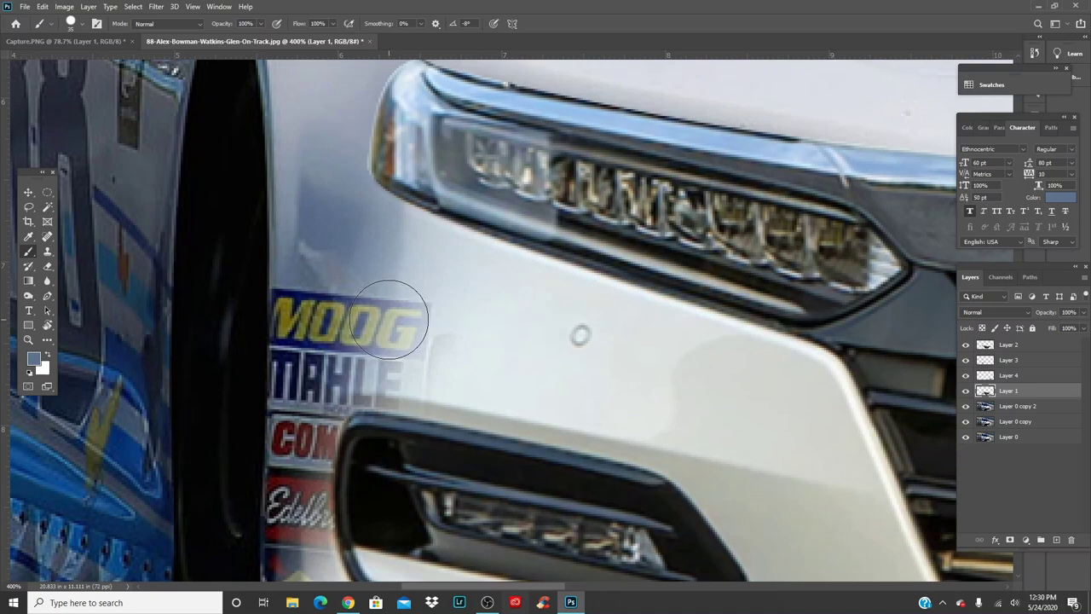
pyautogui.press(']')
pyautogui.press(']')
pyautogui.press(']')
pyautogui.press(']')
pyautogui.press(']')
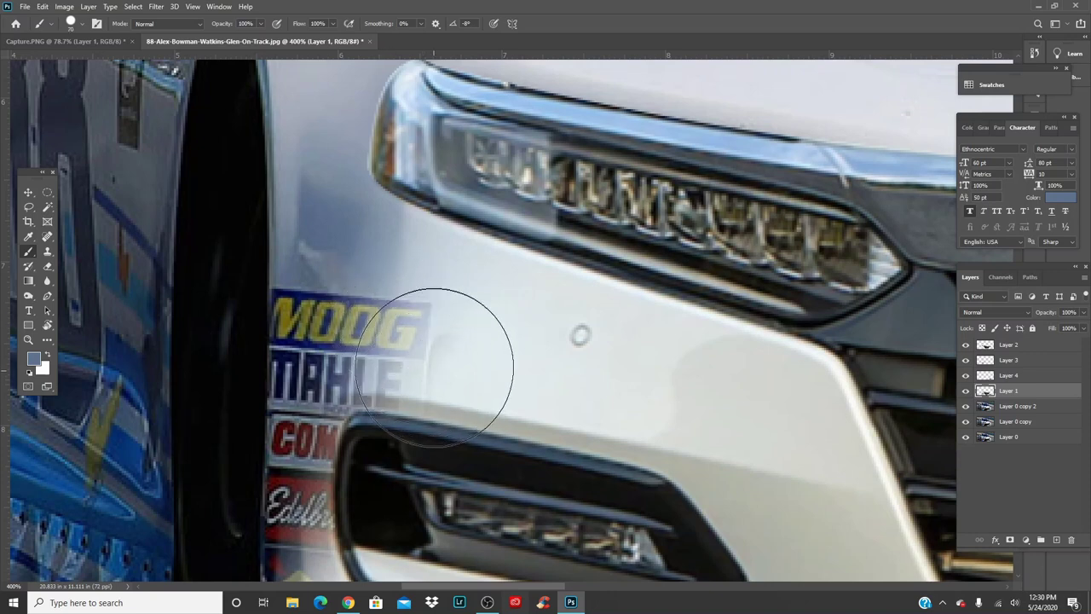
pyautogui.moveTo(445, 358); pyautogui.dragTo(436, 329)
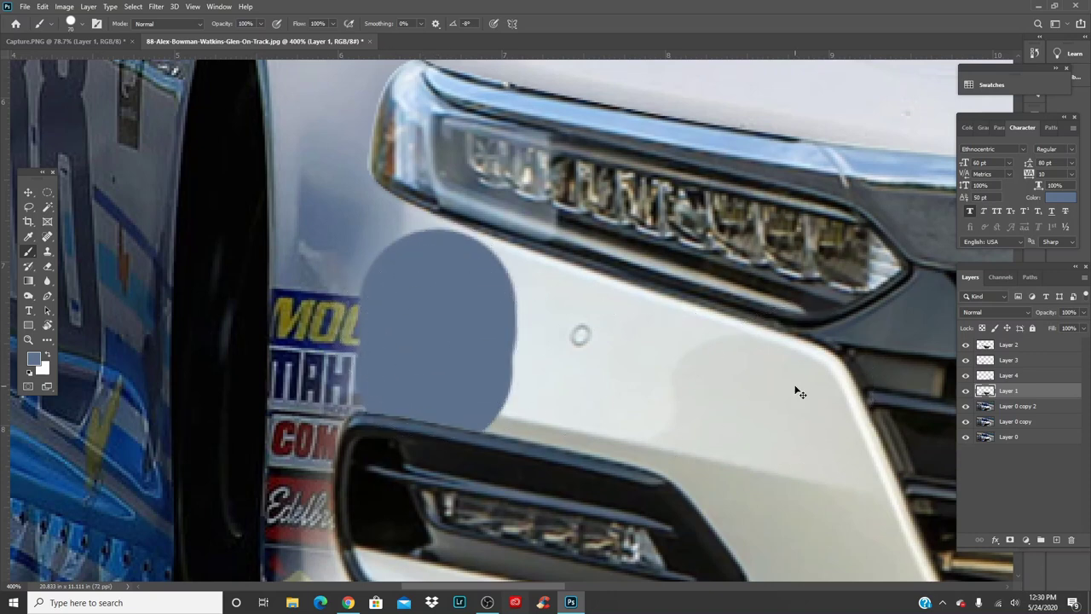
pyautogui.hotkey('ctrl', 'z')
# - Paint over the sponsor decals beside the fog light on Layer 0 copy 2 with a softened 70 px brush
pyautogui.click(1059, 414)
pyautogui.rightClick(519, 339)
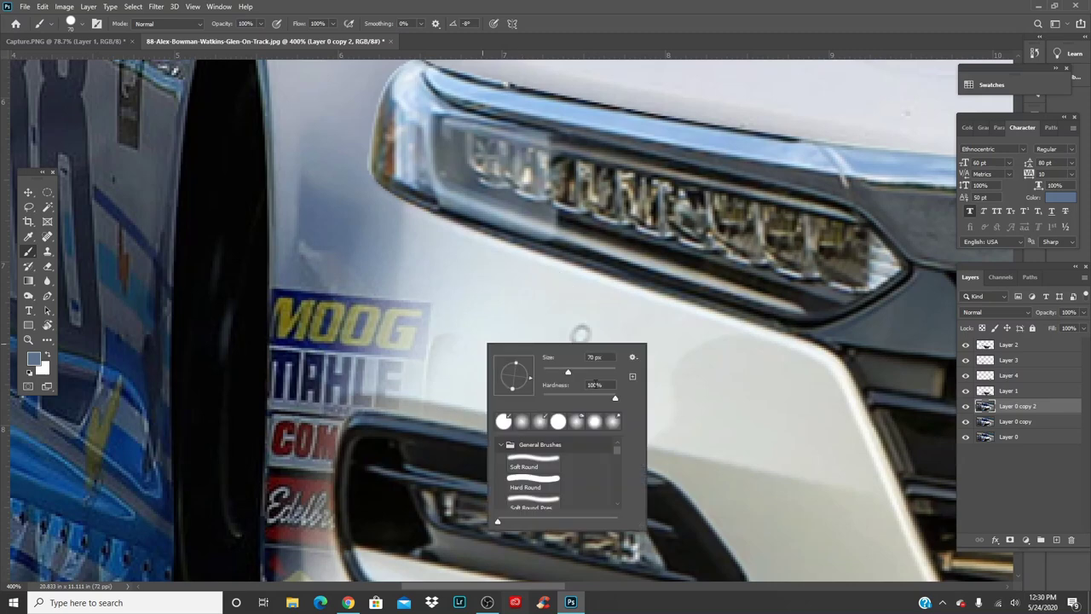
pyautogui.moveTo(562, 399); pyautogui.dragTo(516, 399)
pyautogui.moveTo(384, 330)
pyautogui.mouseDown()
pyautogui.moveTo(424, 388)
pyautogui.moveTo(425, 280)
pyautogui.moveTo(449, 259)
pyautogui.moveTo(443, 319)
pyautogui.moveTo(404, 227)
pyautogui.mouseUp()
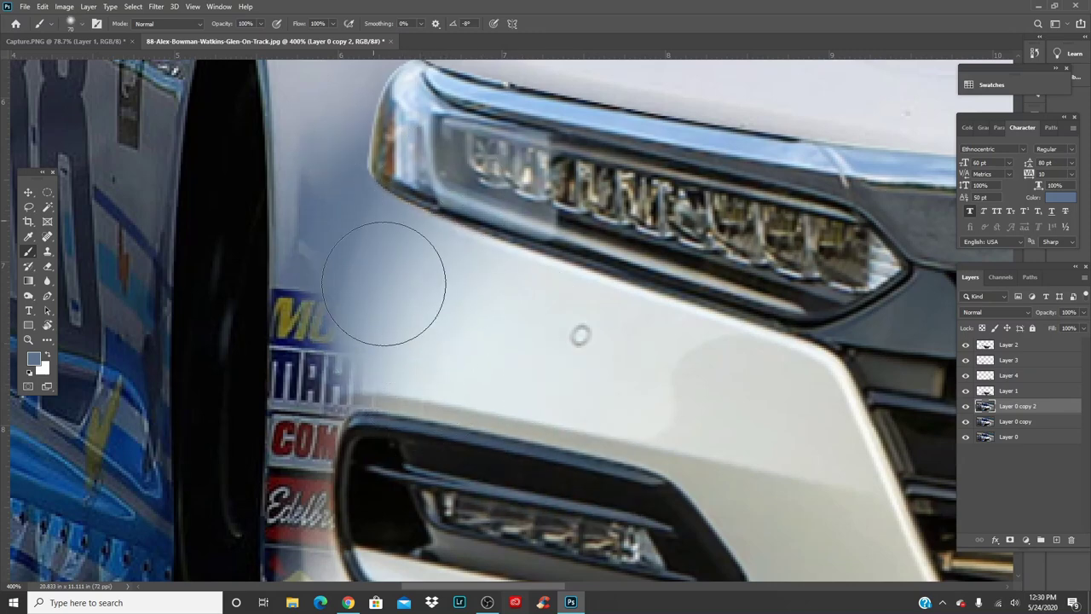
pyautogui.moveTo(412, 508); pyautogui.dragTo(519, 363)
pyautogui.moveTo(414, 400)
pyautogui.mouseDown()
pyautogui.moveTo(389, 436)
pyautogui.moveTo(393, 450)
pyautogui.moveTo(398, 212)
pyautogui.moveTo(415, 322)
pyautogui.moveTo(423, 175)
pyautogui.moveTo(446, 431)
pyautogui.mouseUp()
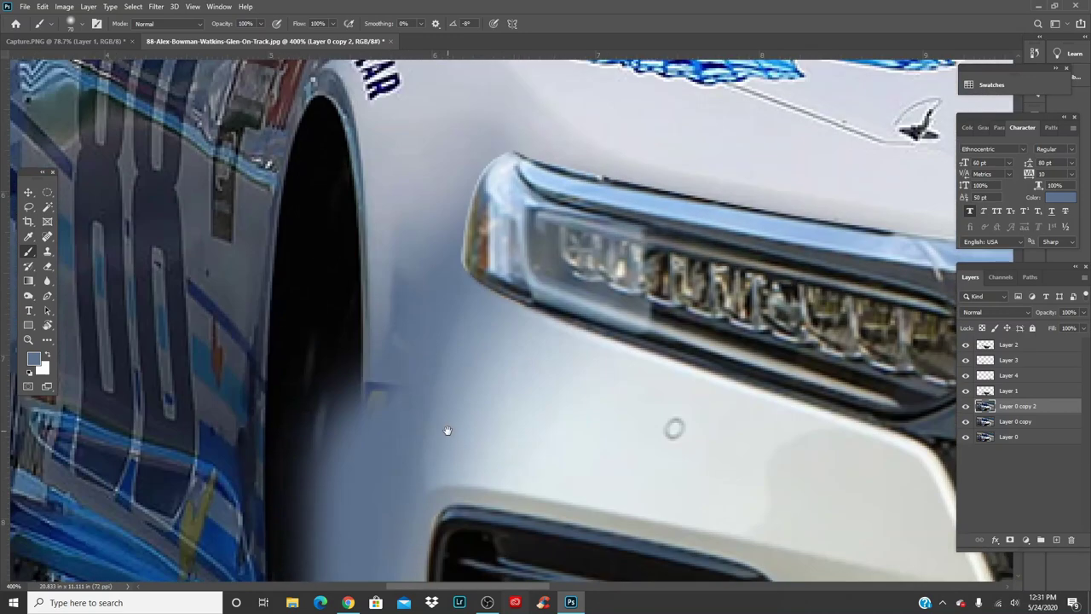
pyautogui.moveTo(397, 488)
pyautogui.mouseDown()
pyautogui.moveTo(389, 375)
pyautogui.moveTo(410, 435)
pyautogui.mouseUp()
# - Enlarge the soft brush to 200 px and paint the slate-blue shading across the fender and front wheel opening
pyautogui.press(']')
pyautogui.press(']')
pyautogui.press(']')
pyautogui.press(']')
pyautogui.press(']')
pyautogui.press(']')
pyautogui.press(']')
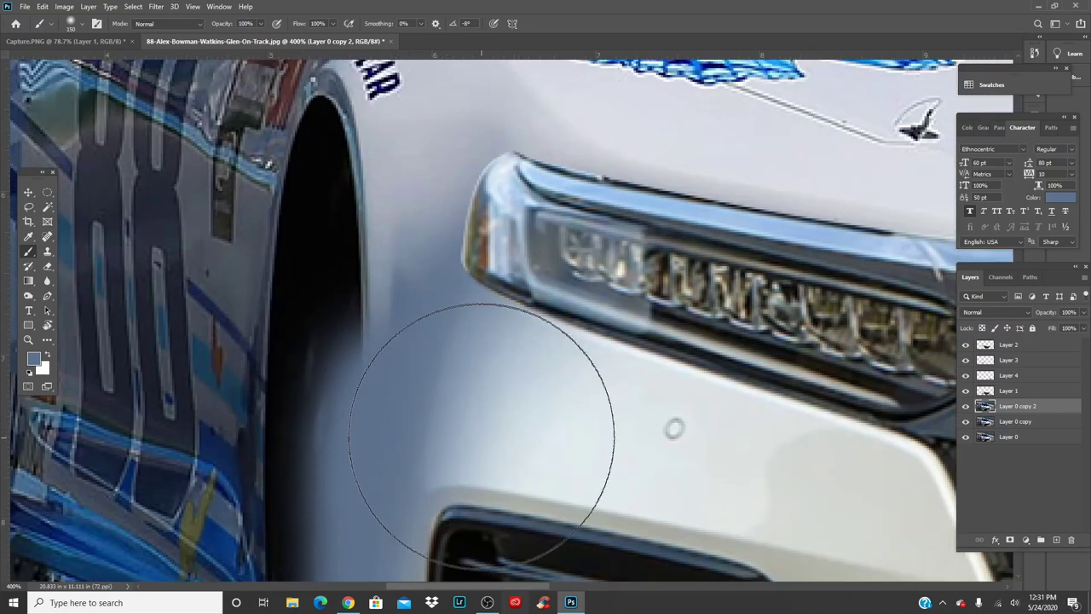
pyautogui.click(418, 397)
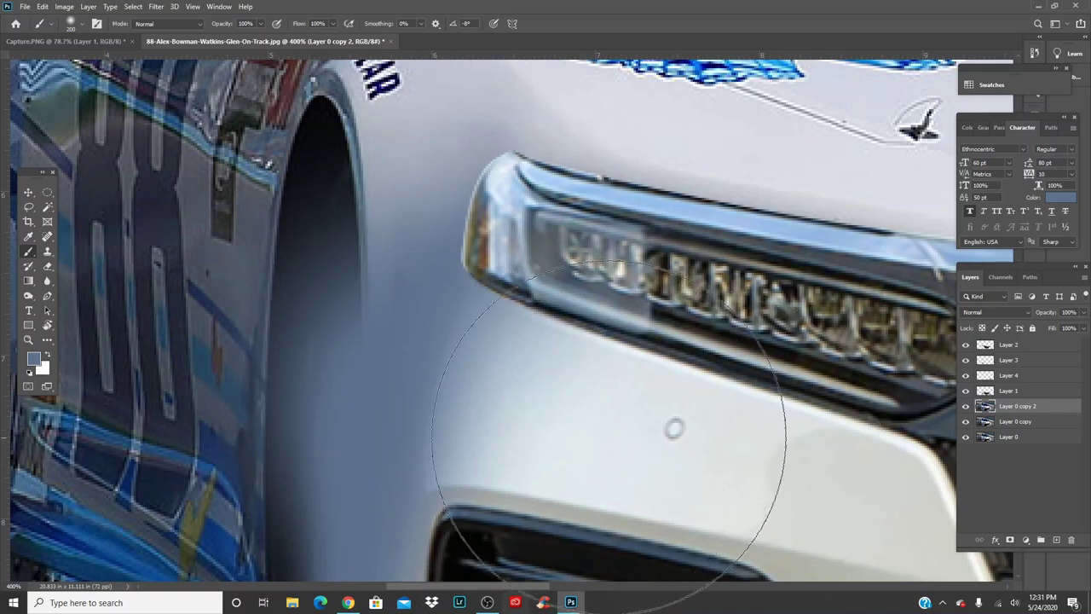
pyautogui.hotkey('ctrl', '0')
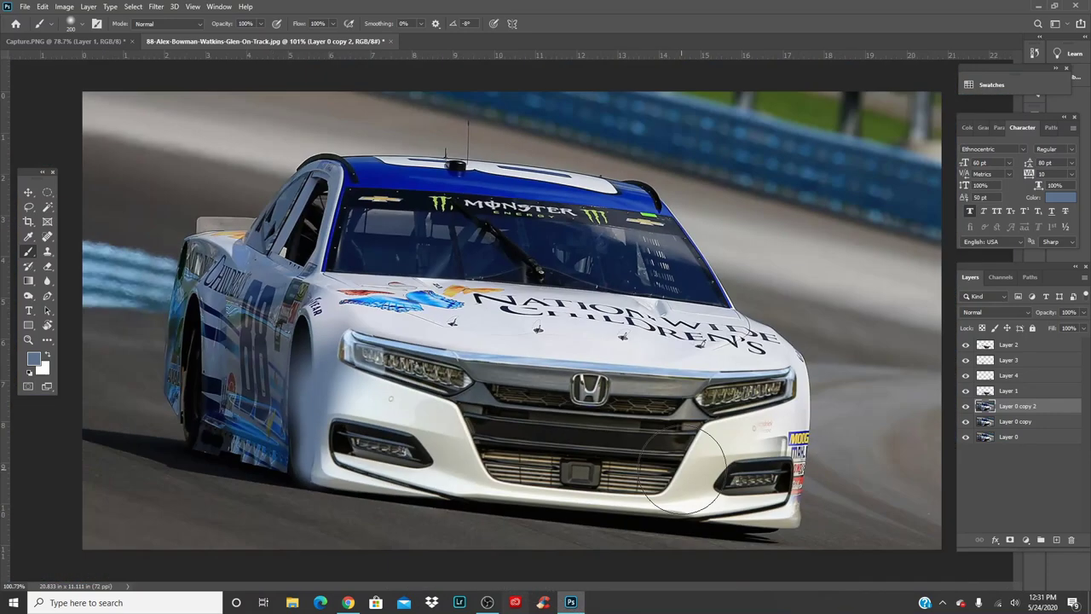
# - Try erasing part of Layer 1's bumper corner near the front wheel with a soft 300 px eraser, and undo the stroke
pyautogui.keyDown('ctrl'); pyautogui.click(418, 418); pyautogui.keyUp('ctrl')
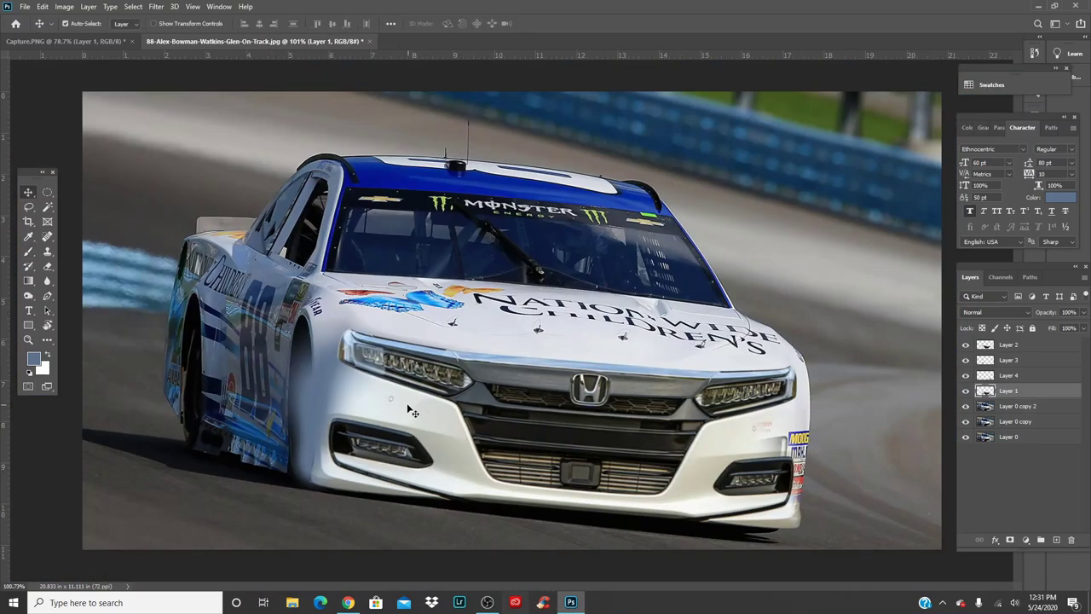
pyautogui.press('e')
pyautogui.click(317, 421)
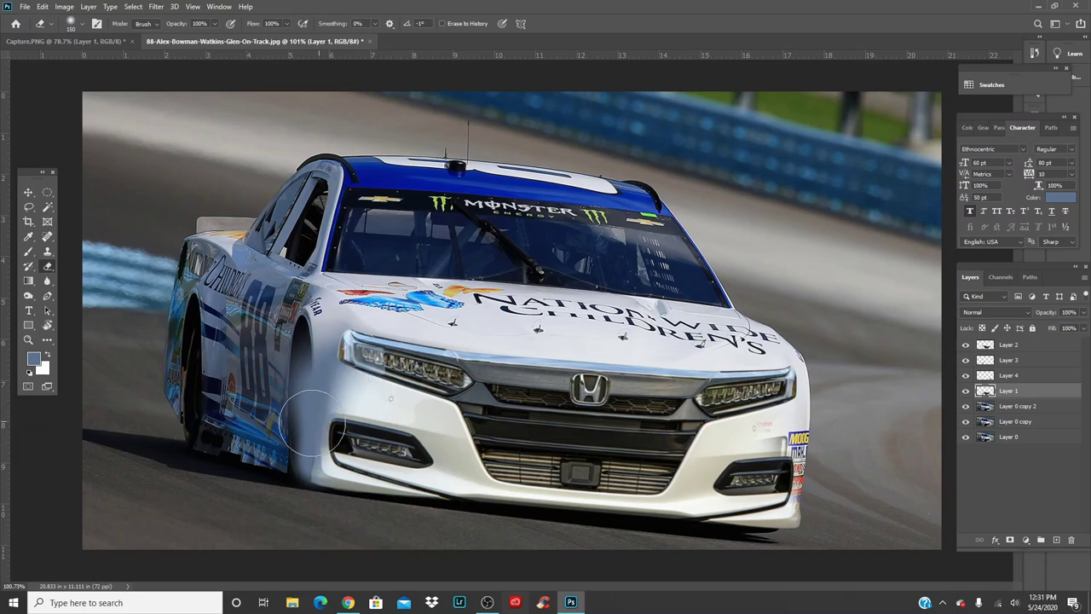
pyautogui.press(']')
pyautogui.press(']')
pyautogui.press(']')
pyautogui.press(']')
pyautogui.press(']')
pyautogui.press(']')
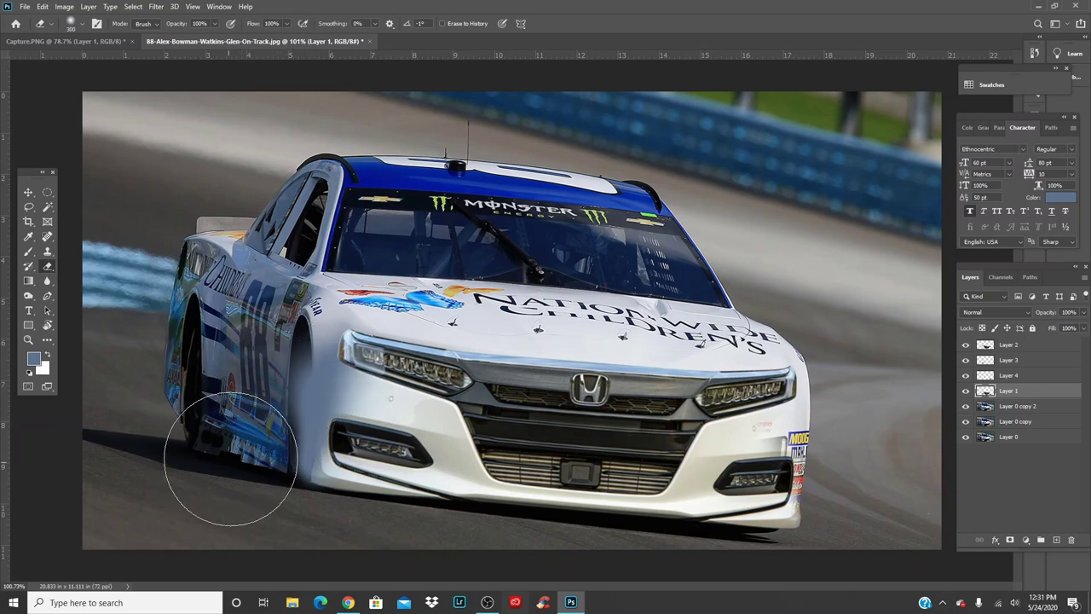
pyautogui.hotkey('ctrl', '+')
pyautogui.hotkey('ctrl', '+')
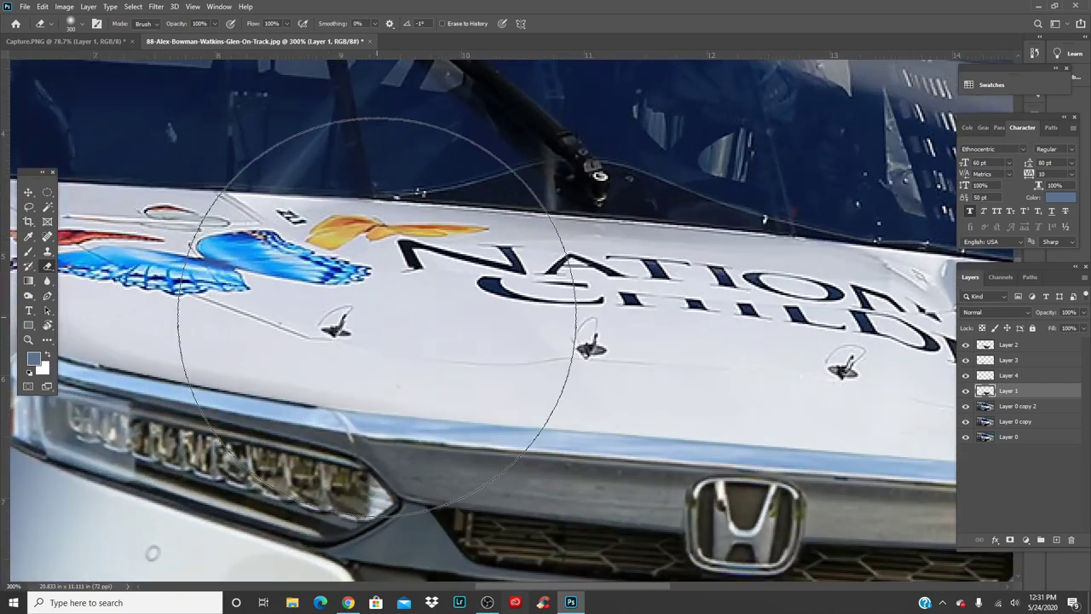
pyautogui.moveTo(416, 288); pyautogui.dragTo(693, 191)
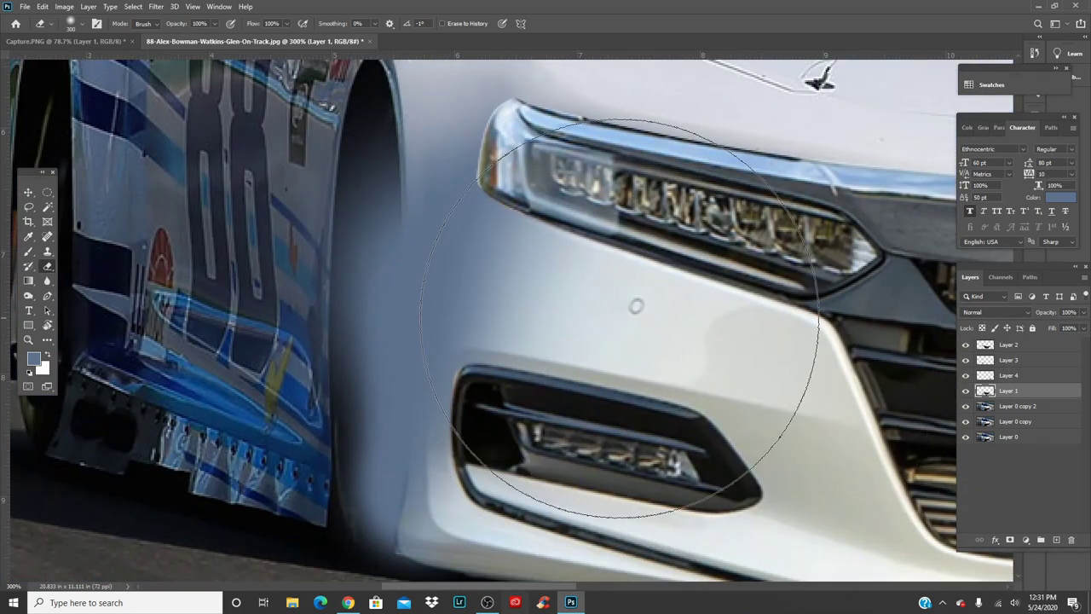
pyautogui.moveTo(635, 316); pyautogui.dragTo(669, 337)
pyautogui.hotkey('ctrl', 'z')
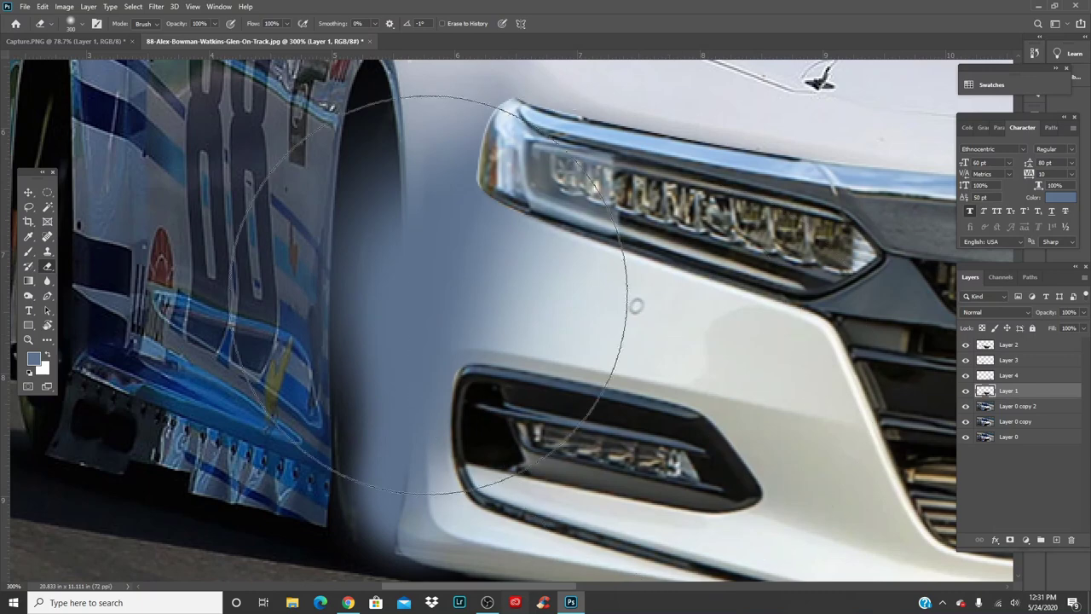
# - Lower the opacity of Layer 0 copy 2 to 34%
pyautogui.click(1028, 411)
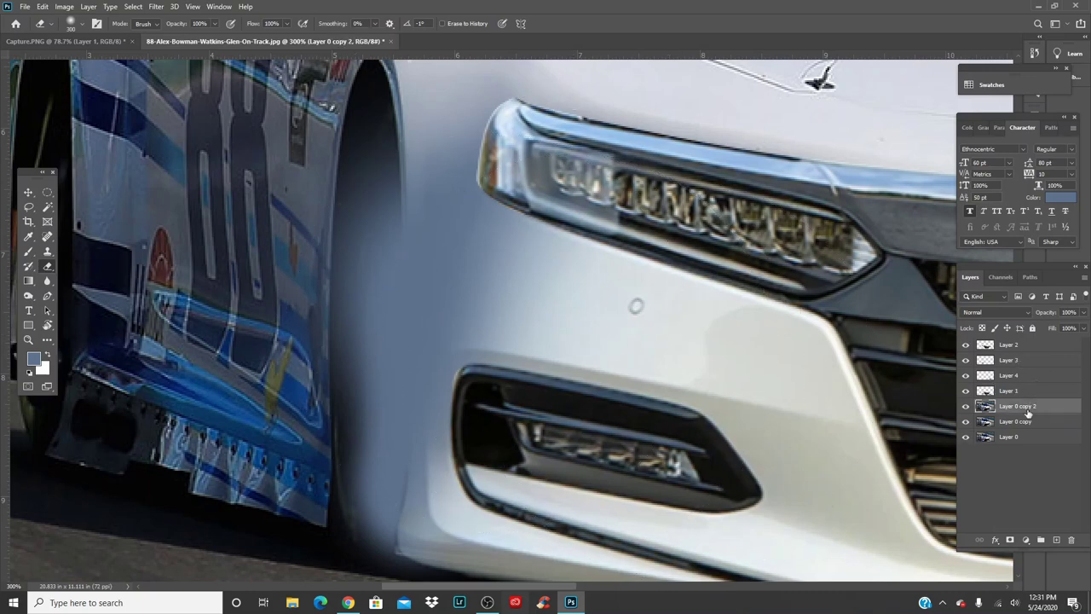
pyautogui.click(1083, 314)
pyautogui.moveTo(1049, 324); pyautogui.dragTo(1048, 324)
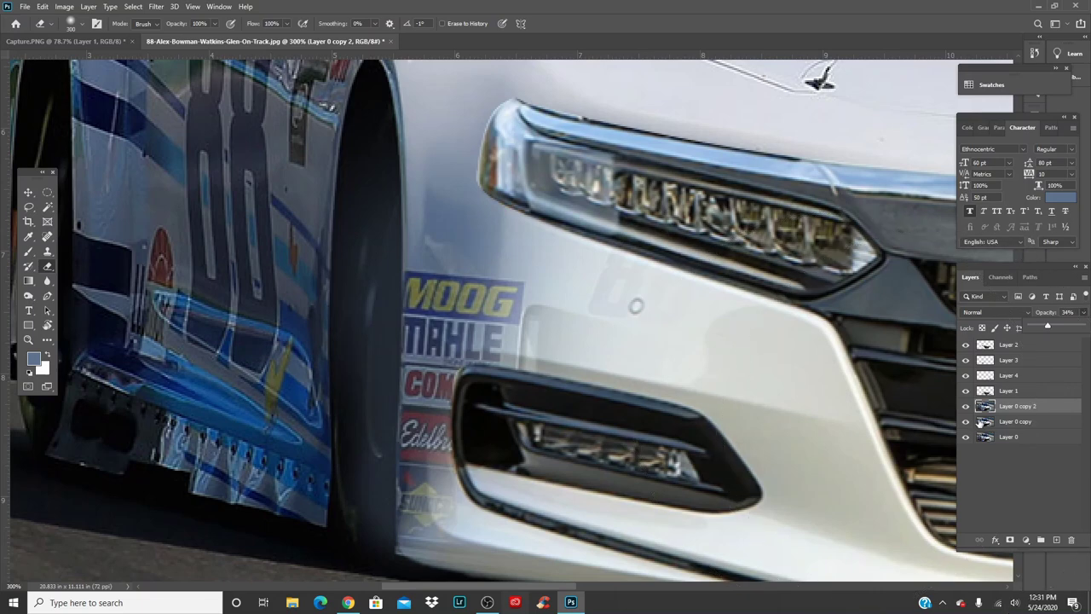
pyautogui.click(203, 309)
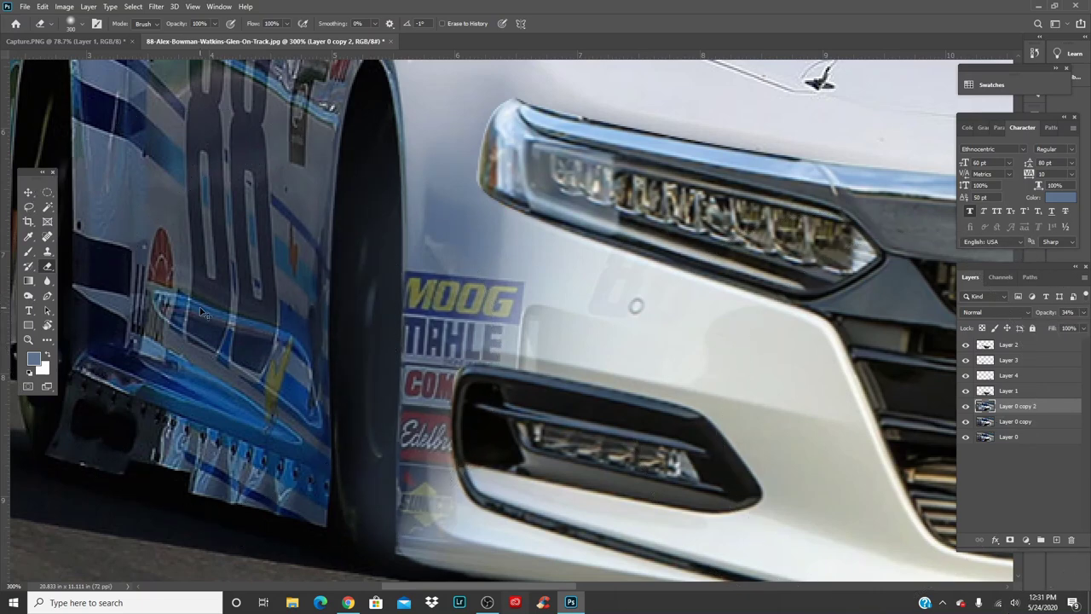
pyautogui.hotkey('ctrl', 'z')
# - Set the eraser to a Hard Round tip with 100% hardness and shrink it to 7 px
pyautogui.rightClick(288, 285)
pyautogui.moveTo(385, 338); pyautogui.dragTo(657, 332)
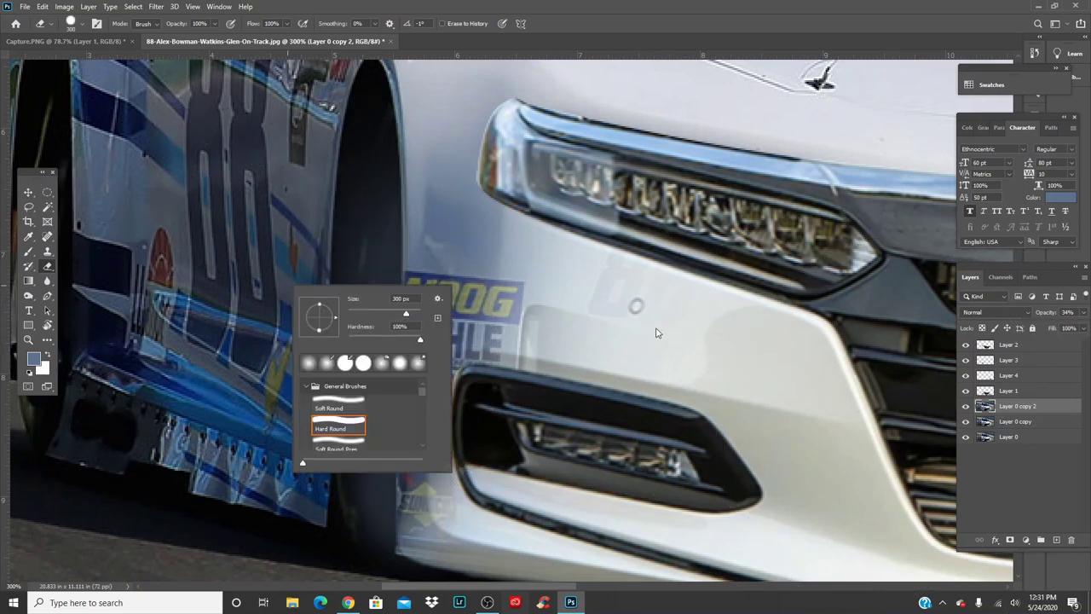
pyautogui.press('Return')
pyautogui.click(631, 303)
pyautogui.hotkey('ctrl', 'z')
pyautogui.press('[')
pyautogui.press('[')
pyautogui.press('[')
pyautogui.press('[')
pyautogui.press('[')
pyautogui.press('[')
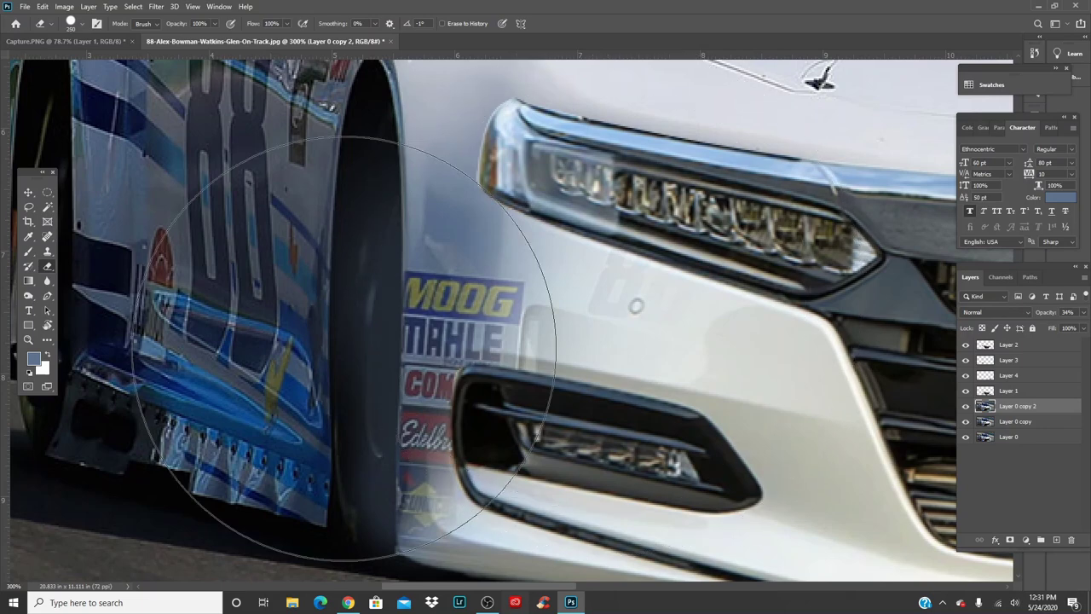
pyautogui.press('[')
pyautogui.press('[')
pyautogui.press('[')
pyautogui.press('[')
pyautogui.press('[')
pyautogui.press('[')
pyautogui.press('[')
pyautogui.press('[')
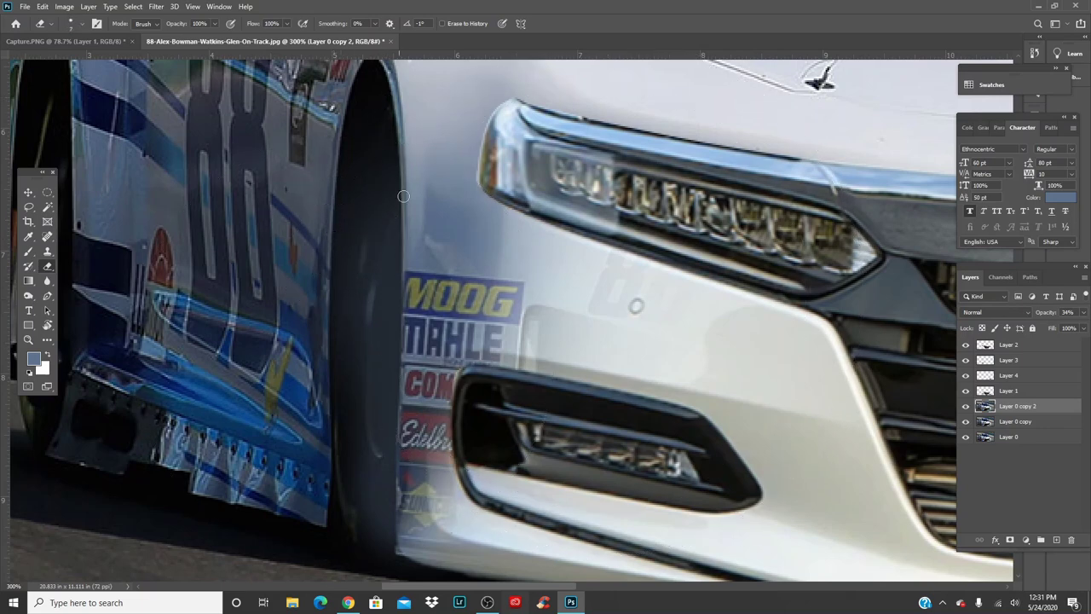
# - Erase the slate-blue paint on Layer 0 copy 2 along the wheel opening's edge beside the fender, down to the ground
pyautogui.click(966, 406)
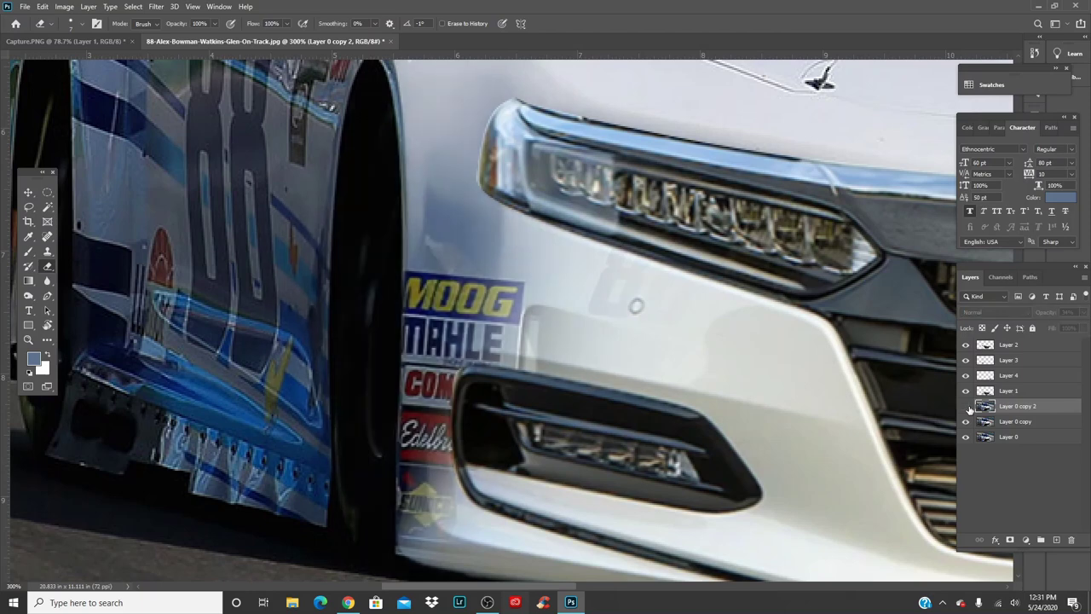
pyautogui.click(965, 407)
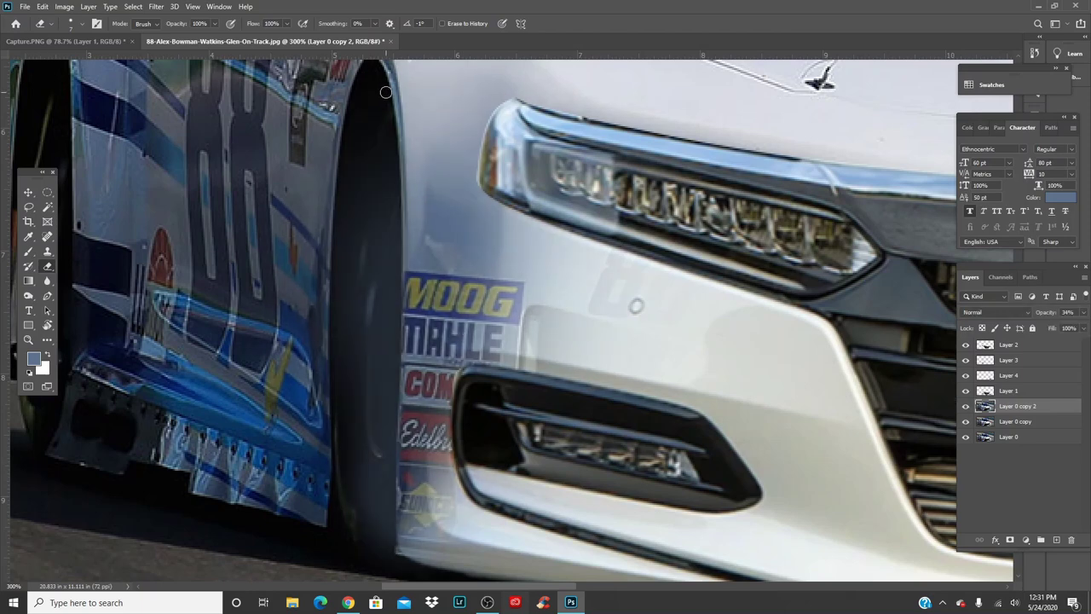
pyautogui.moveTo(395, 175); pyautogui.dragTo(400, 268)
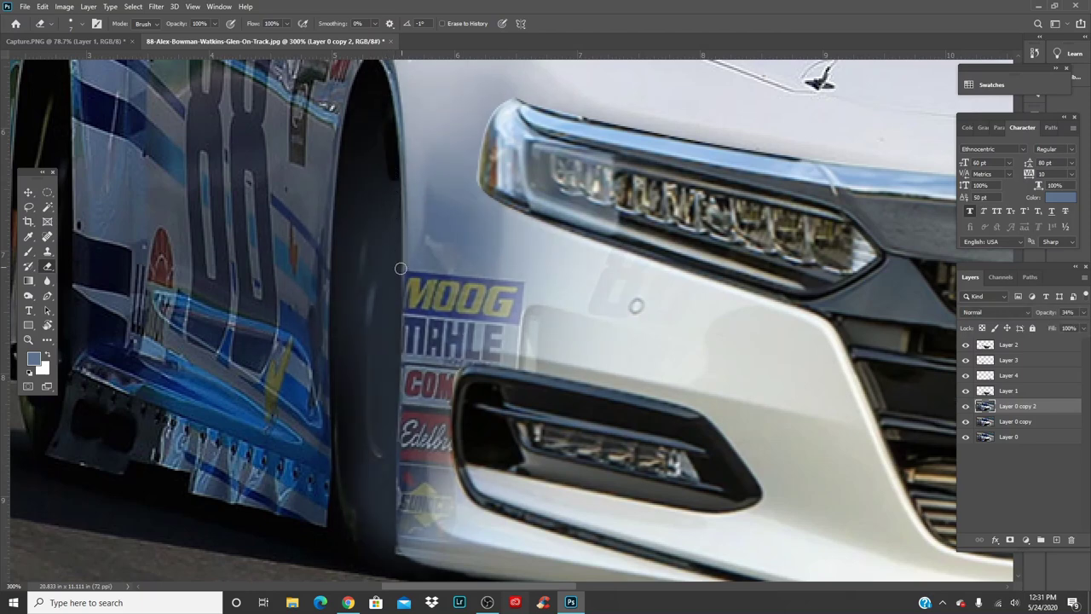
pyautogui.keyDown('shift'); pyautogui.click(395, 277); pyautogui.keyUp('shift')
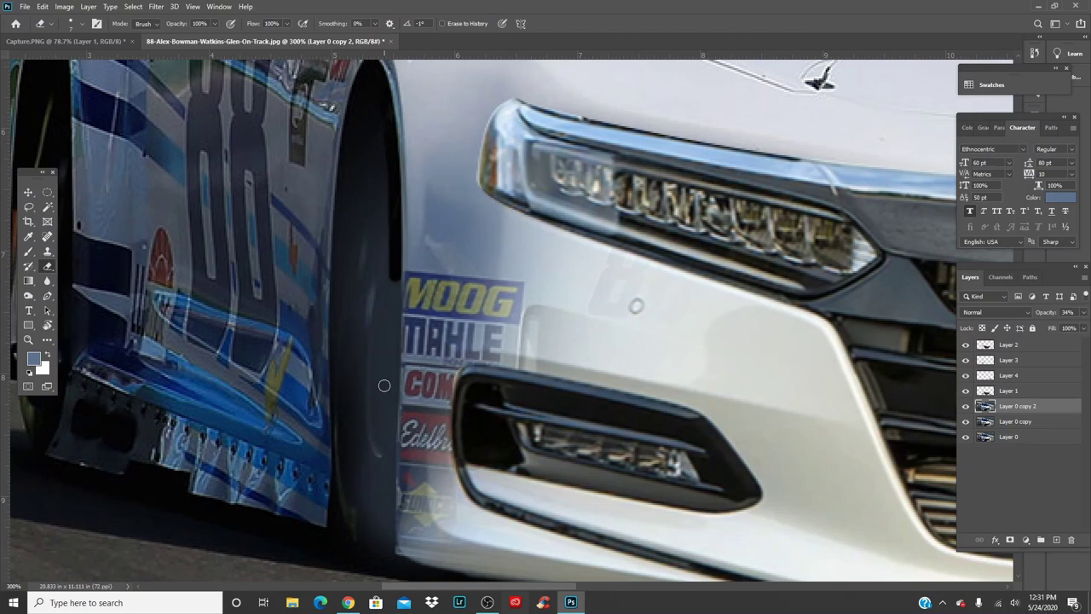
pyautogui.keyDown('shift'); pyautogui.click(389, 447); pyautogui.keyUp('shift')
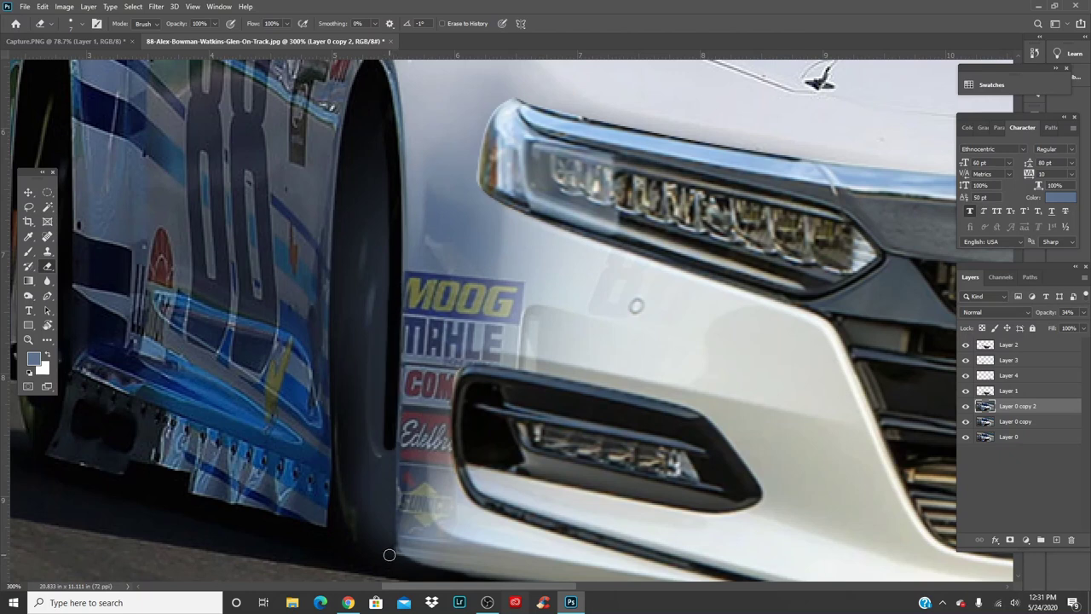
pyautogui.keyDown('shift'); pyautogui.click(388, 555); pyautogui.keyUp('shift')
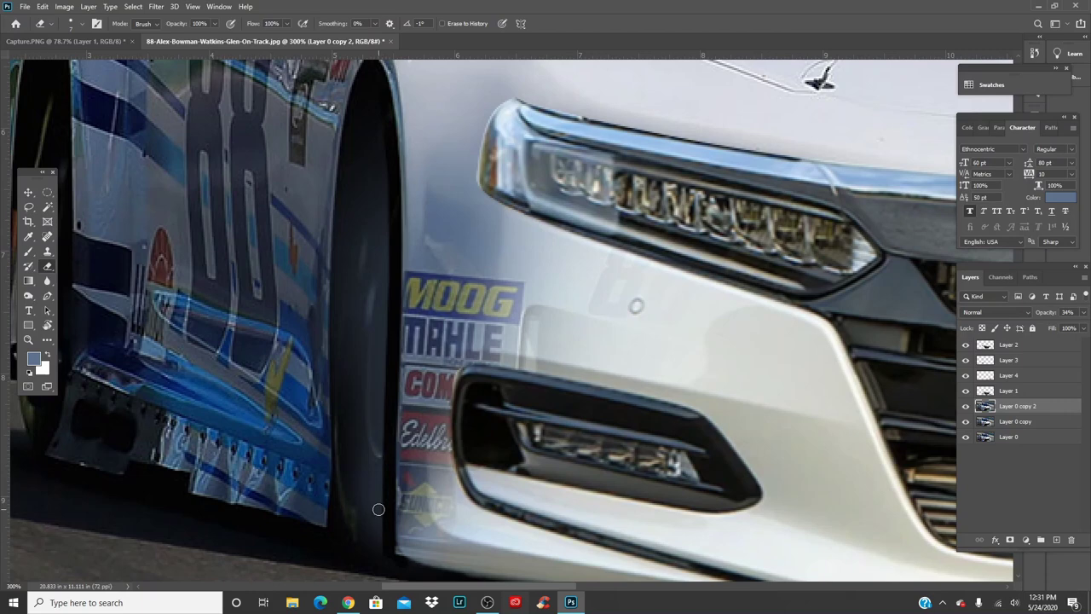
# - Enlarge the hard eraser to 25 px and erase the remaining slate-blue paint inside the front wheel opening
pyautogui.press(']')
pyautogui.press(']')
pyautogui.press(']')
pyautogui.press(']')
pyautogui.press(']')
pyautogui.moveTo(370, 548); pyautogui.dragTo(373, 474)
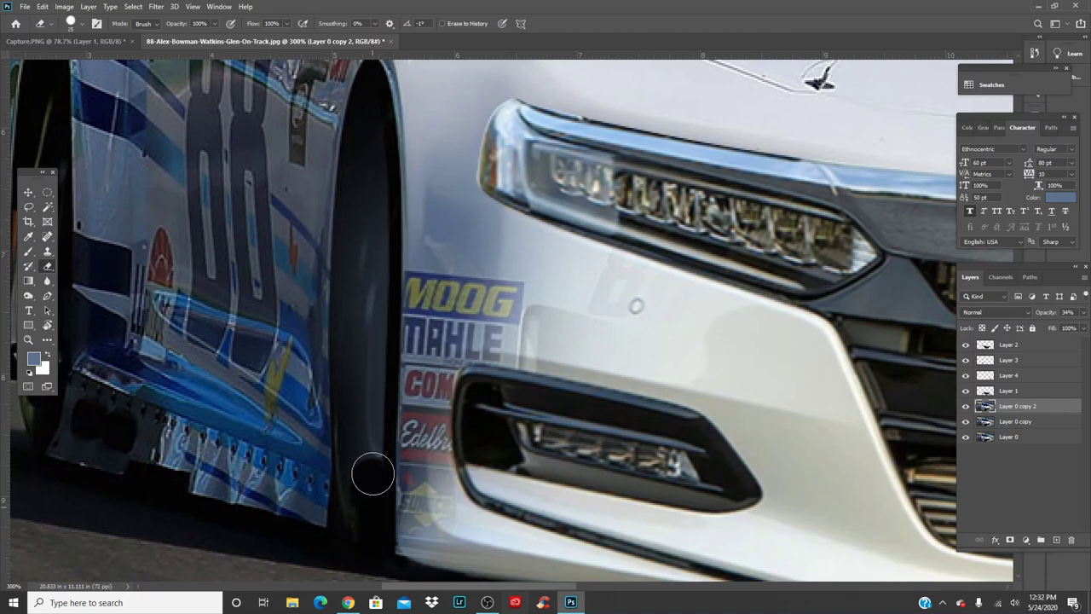
pyautogui.keyDown('shift'); pyautogui.click(370, 213); pyautogui.keyUp('shift')
pyautogui.keyDown('shift'); pyautogui.click(360, 104); pyautogui.keyUp('shift')
pyautogui.moveTo(358, 119)
pyautogui.mouseDown()
pyautogui.moveTo(335, 284)
pyautogui.moveTo(344, 455)
pyautogui.mouseUp()
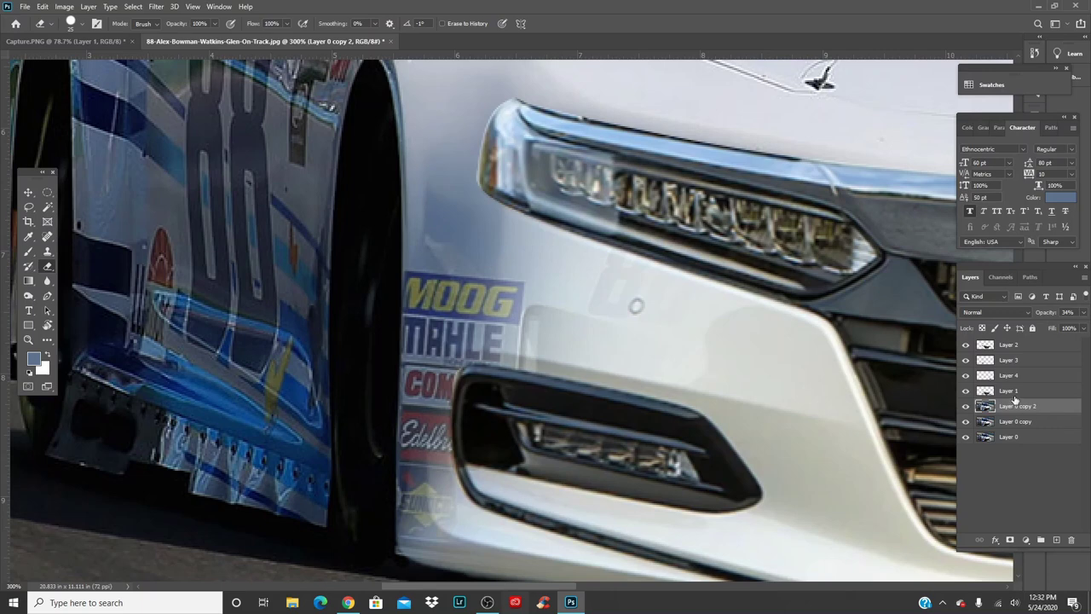
# - Paint slate blue over the sponsor decals beside the fog light on Layer 0 copy with a soft 70 px brush
pyautogui.press('b')
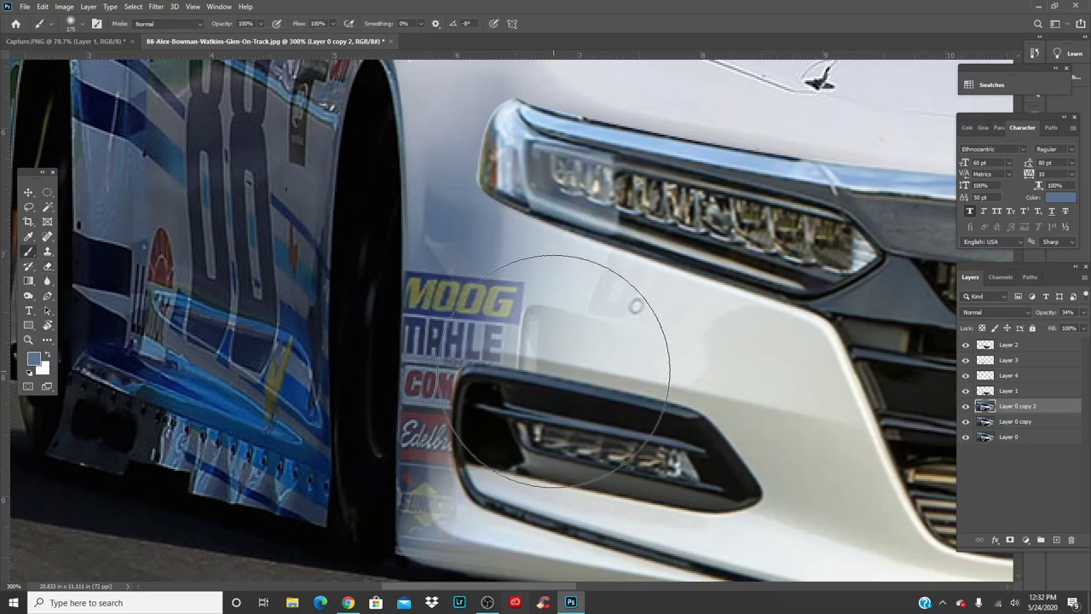
pyautogui.press('[')
pyautogui.press('[')
pyautogui.press('[')
pyautogui.press('[')
pyautogui.press('[')
pyautogui.press('[')
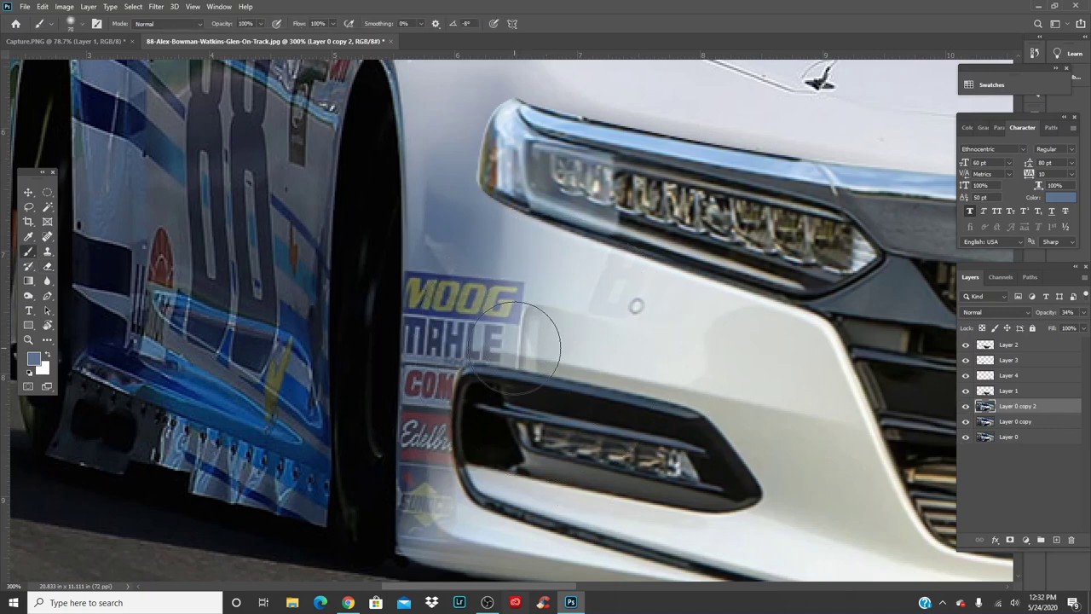
pyautogui.click(1004, 421)
pyautogui.moveTo(563, 282)
pyautogui.mouseDown()
pyautogui.moveTo(488, 351)
pyautogui.moveTo(490, 290)
pyautogui.moveTo(477, 332)
pyautogui.moveTo(464, 303)
pyautogui.moveTo(443, 349)
pyautogui.moveTo(387, 401)
pyautogui.moveTo(409, 529)
pyautogui.moveTo(375, 477)
pyautogui.moveTo(420, 332)
pyautogui.mouseUp()
# - Enlarge the soft brush to 200 px and extend the slate-blue shading across the fender and wheel opening on Layer 0 copy
pyautogui.press(']')
pyautogui.press(']')
pyautogui.press(']')
pyautogui.press(']')
pyautogui.press(']')
pyautogui.press(']')
pyautogui.press(']')
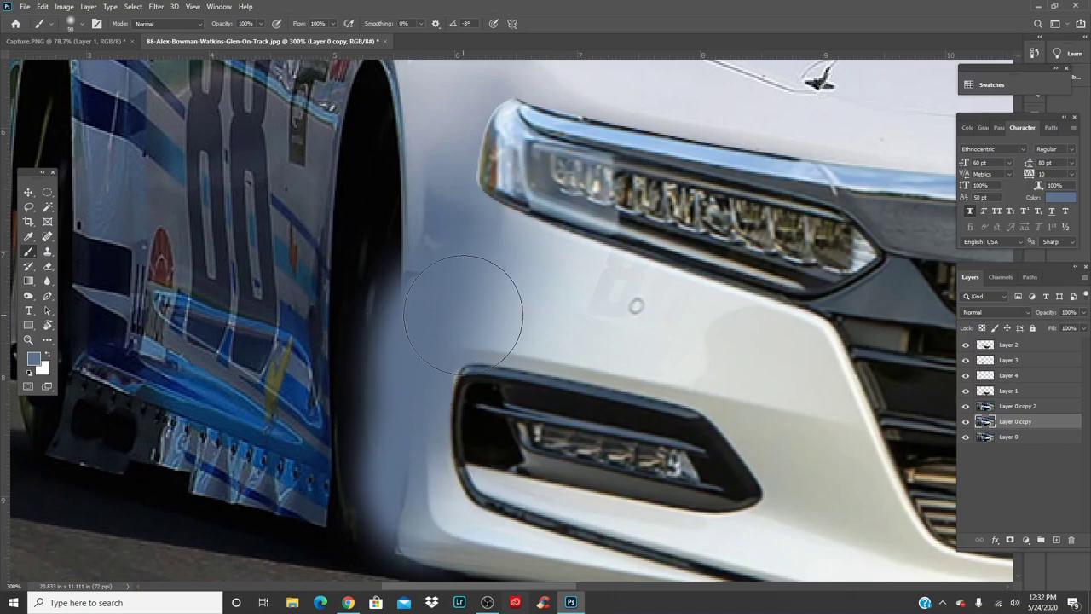
pyautogui.click(462, 315)
pyautogui.moveTo(454, 338)
pyautogui.mouseDown()
pyautogui.moveTo(541, 384)
pyautogui.moveTo(445, 290)
pyautogui.moveTo(431, 245)
pyautogui.moveTo(436, 385)
pyautogui.mouseUp()
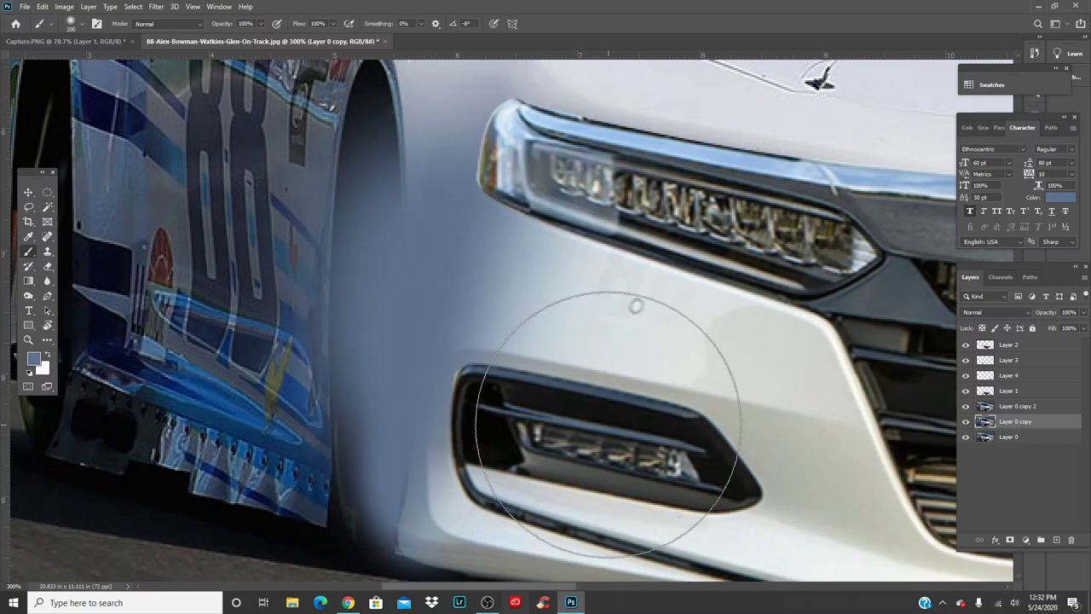
# - Duplicate the original Layer 0 as a backup copy
pyautogui.press('e')
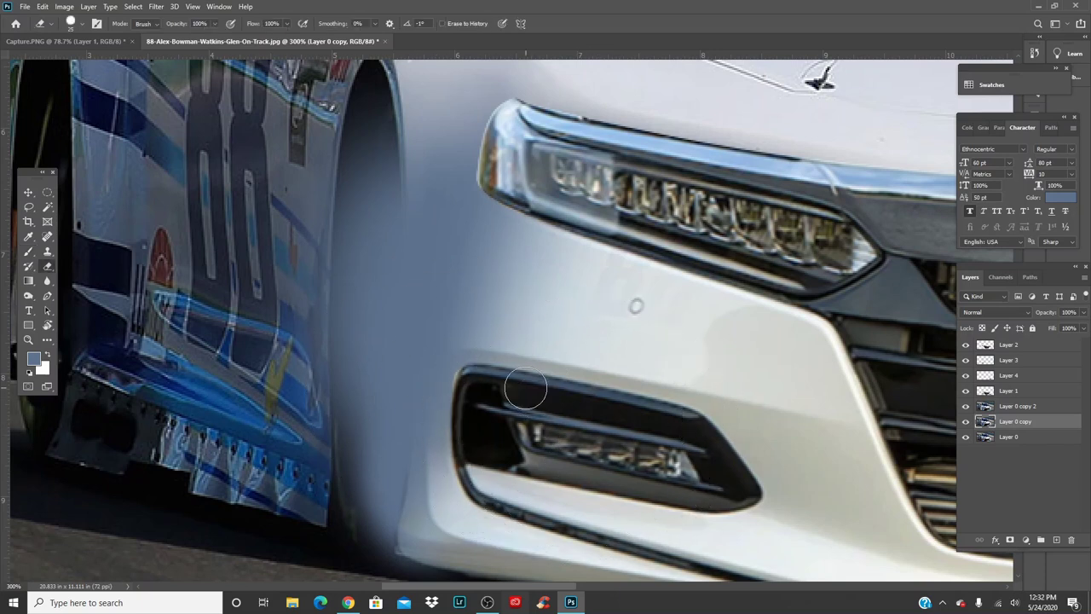
pyautogui.click(1039, 437)
pyautogui.hotkey('ctrl', 'j')
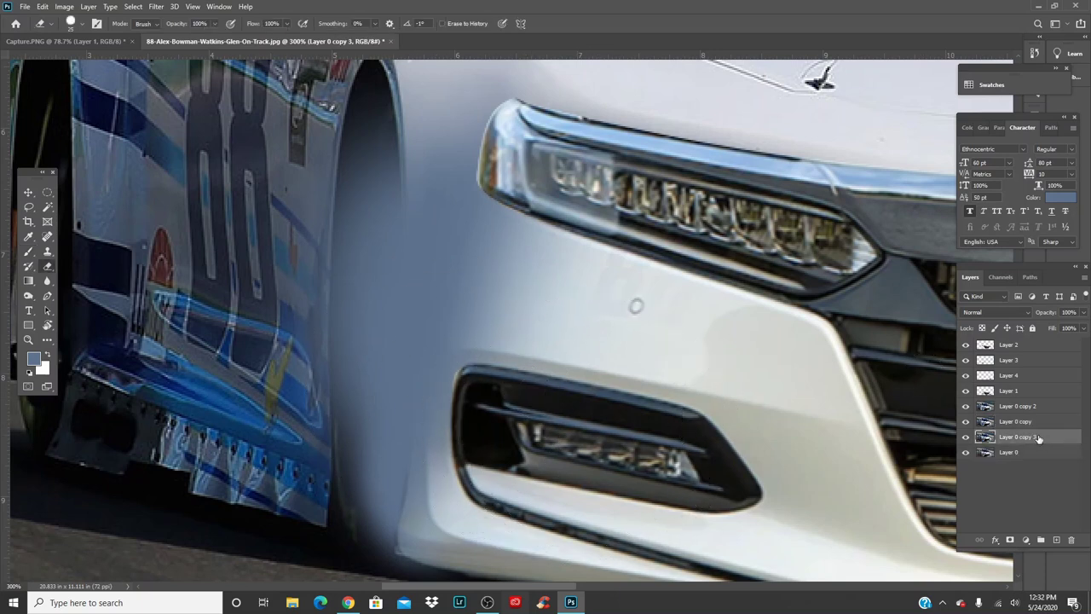
# - Erase slate-blue paint in the upper wheel opening on Layer 0 copy, using the hard eraser at 25 px and then 9 px
pyautogui.click(1015, 421)
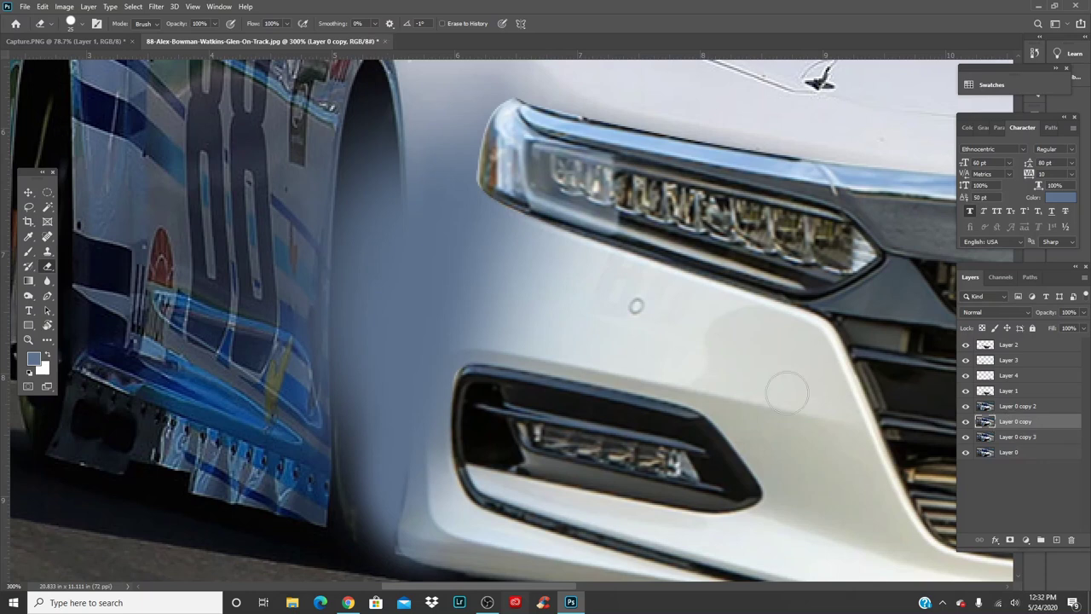
pyautogui.moveTo(372, 205); pyautogui.dragTo(370, 273)
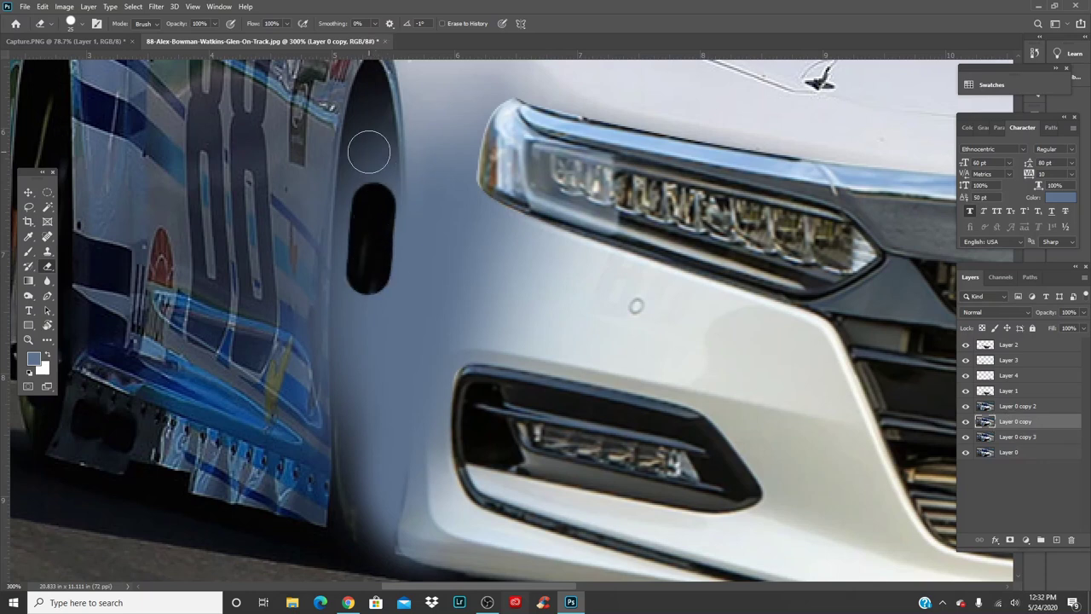
pyautogui.press('[')
pyautogui.press('[')
pyautogui.press('[')
pyautogui.press('[')
pyautogui.rightClick(384, 119)
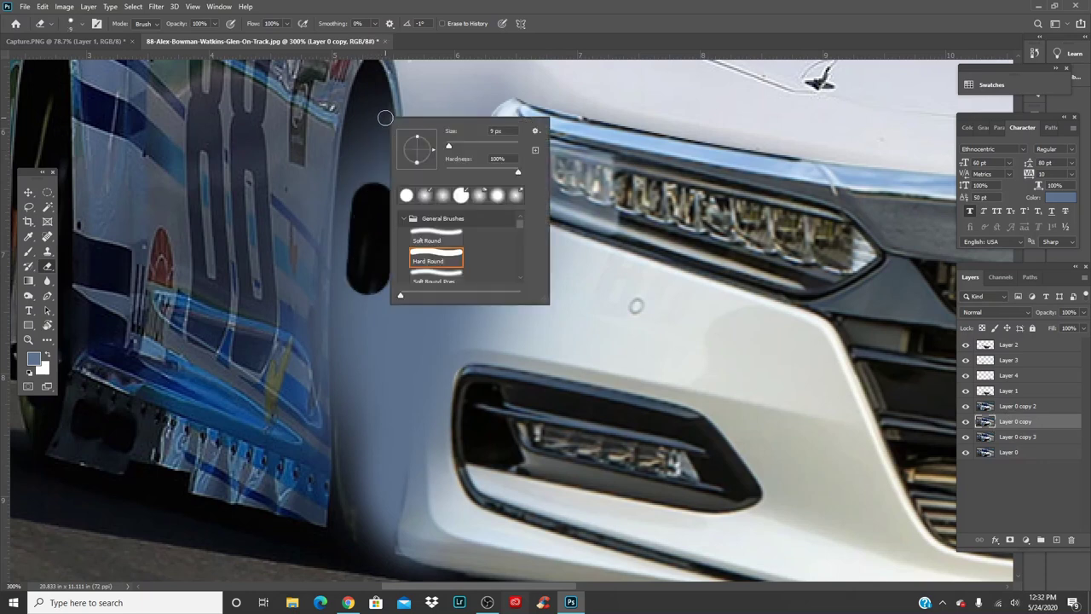
pyautogui.click(349, 119)
pyautogui.click(351, 117)
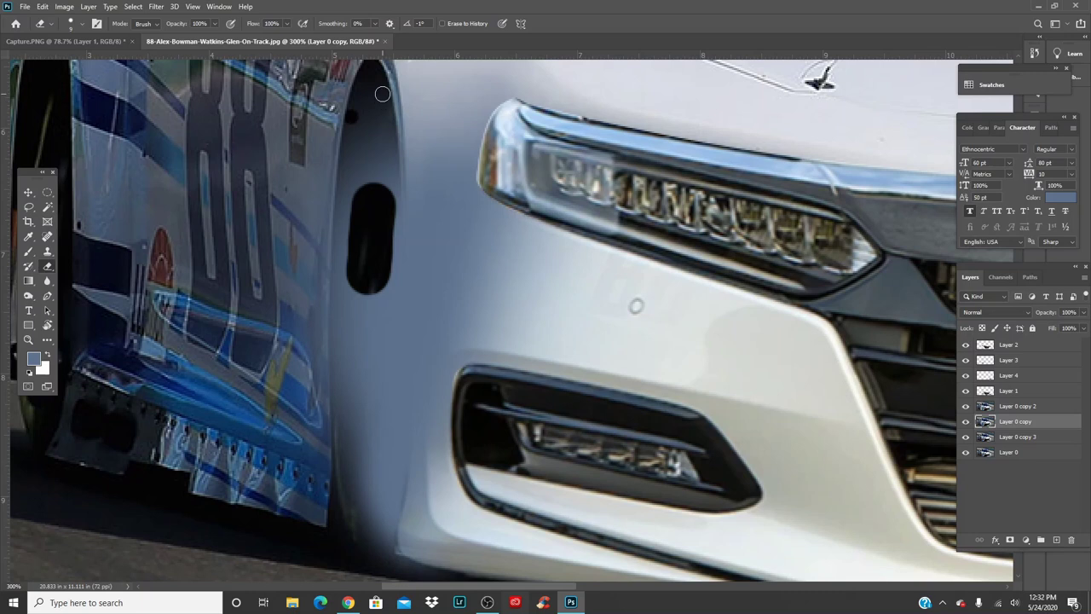
pyautogui.click(385, 99)
pyautogui.keyDown('shift'); pyautogui.click(391, 162); pyautogui.keyUp('shift')
# - Lower Layer 0 copy's opacity to 47% and erase the paint along the wheel opening's fender edge down to the ground
pyautogui.click(1085, 312)
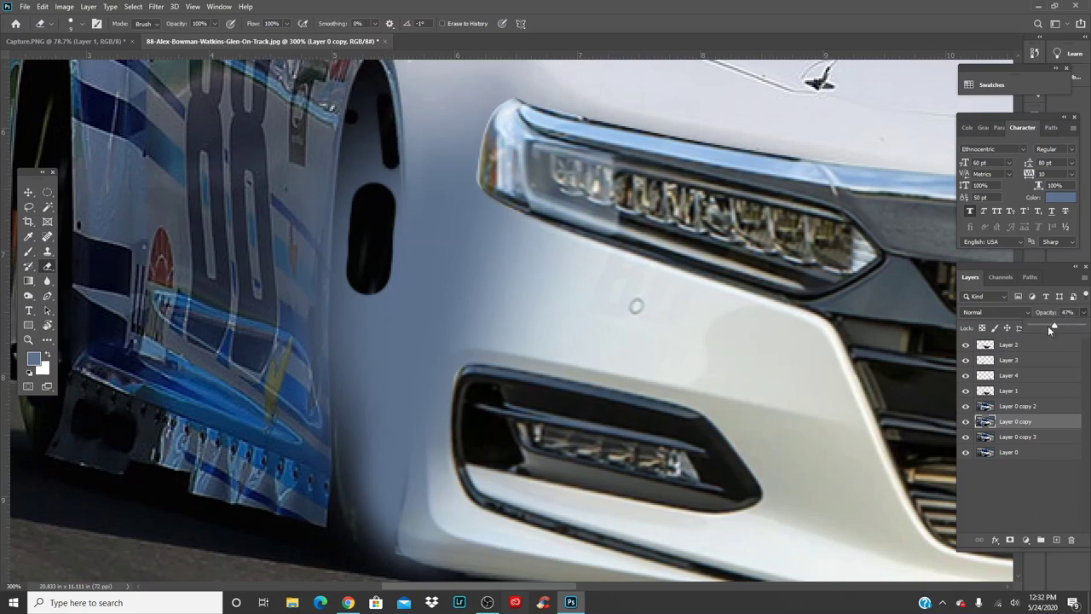
pyautogui.click(373, 202)
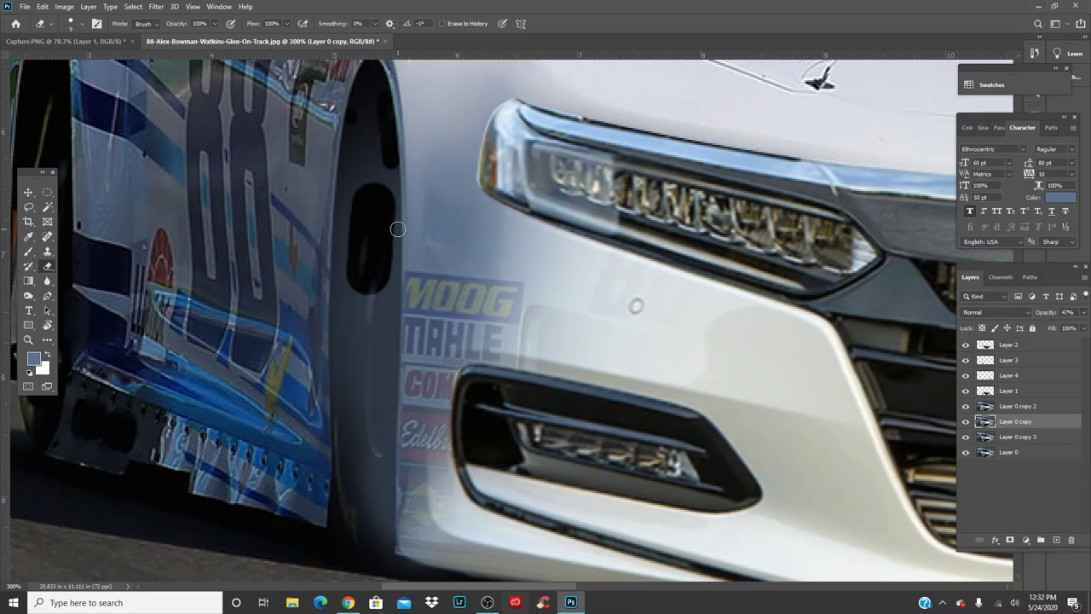
pyautogui.moveTo(393, 231); pyautogui.dragTo(393, 172)
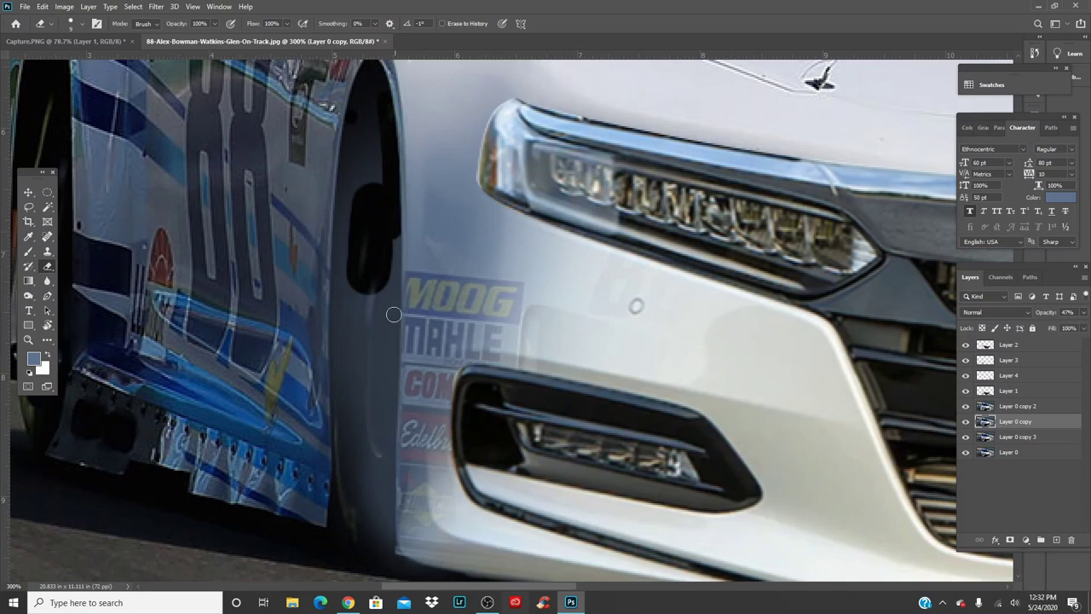
pyautogui.keyDown('shift'); pyautogui.click(391, 377); pyautogui.keyUp('shift')
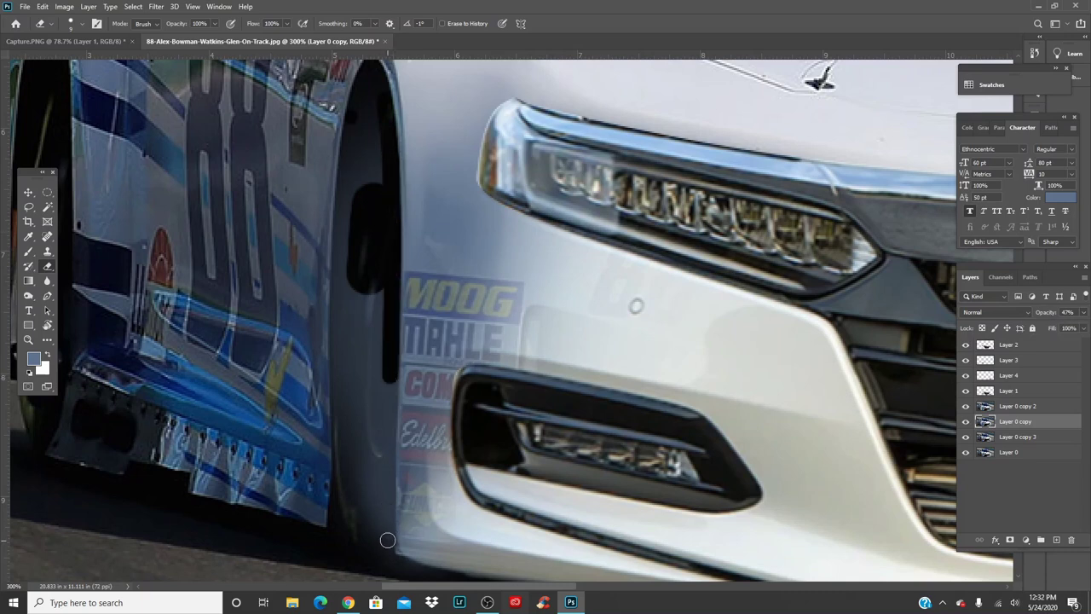
pyautogui.keyDown('shift'); pyautogui.click(388, 540); pyautogui.keyUp('shift')
pyautogui.keyDown('shift'); pyautogui.click(398, 565); pyautogui.keyUp('shift')
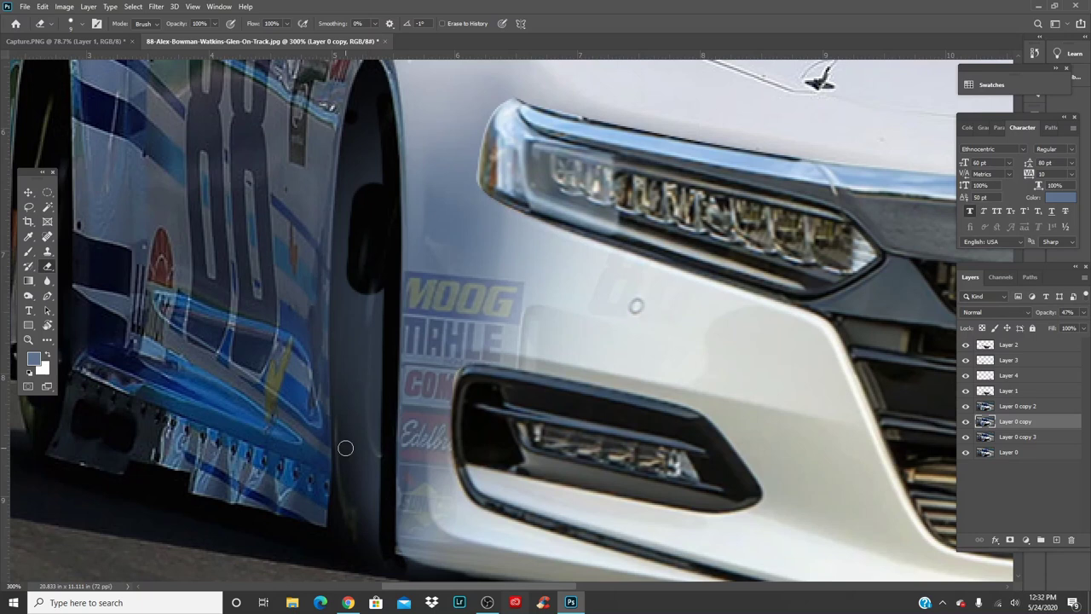
# - Erase the paint inside the wheel opening on Layer 0 copy with the hard eraser at 60 px, and restore the layer's opacity to 100%
pyautogui.press(']')
pyautogui.press(']')
pyautogui.press(']')
pyautogui.press(']')
pyautogui.press(']')
pyautogui.press(']')
pyautogui.press(']')
pyautogui.press(']')
pyautogui.moveTo(341, 109); pyautogui.dragTo(326, 550)
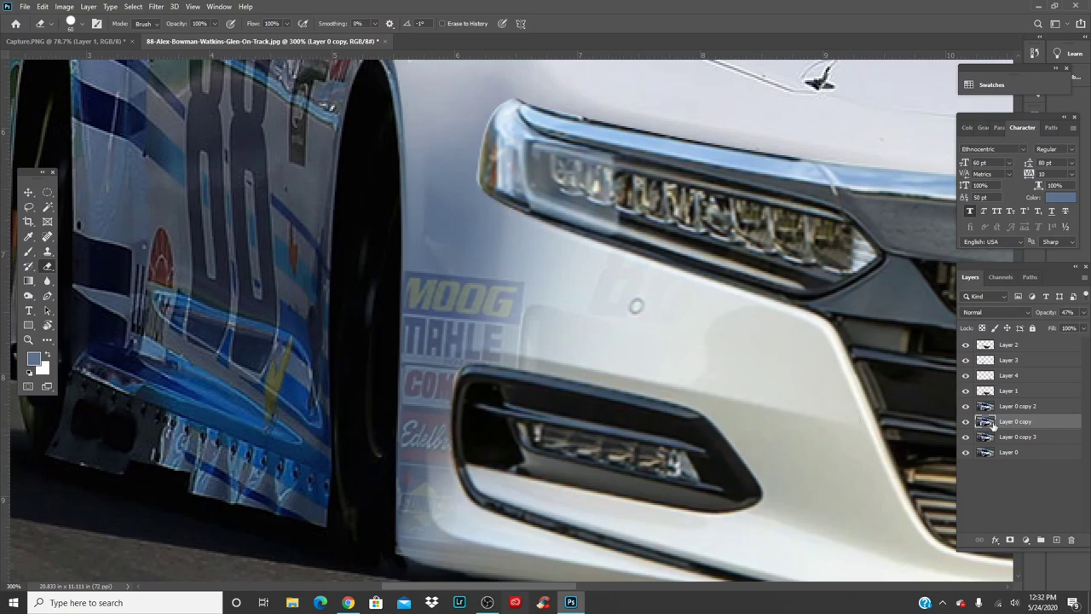
pyautogui.click(1085, 313)
pyautogui.moveTo(1057, 328); pyautogui.dragTo(1082, 328)
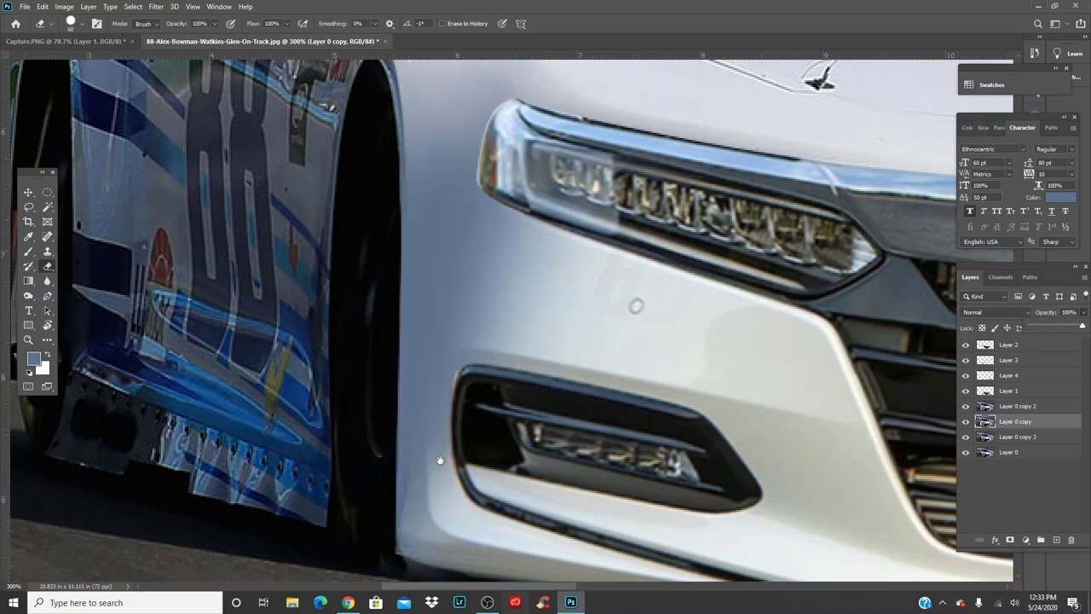
# - Erase stray paint from the pavement below the bumper corner beside the wheel opening on Layer 0 copy, and select Layer 0 copy 2
pyautogui.moveTo(440, 460); pyautogui.dragTo(454, 303)
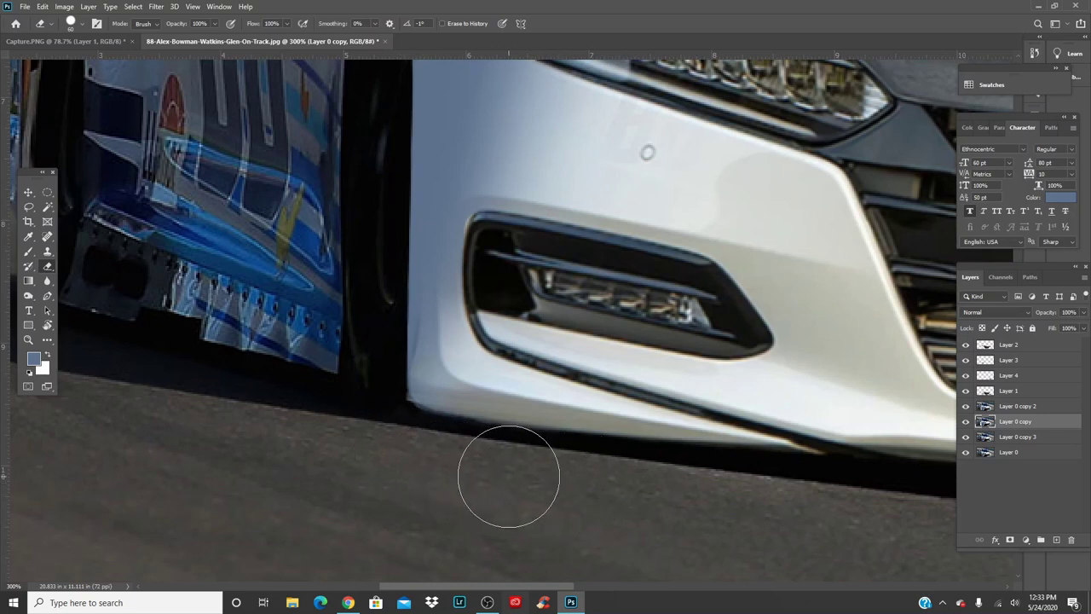
pyautogui.moveTo(509, 476)
pyautogui.mouseDown()
pyautogui.moveTo(383, 446)
pyautogui.moveTo(358, 477)
pyautogui.mouseUp()
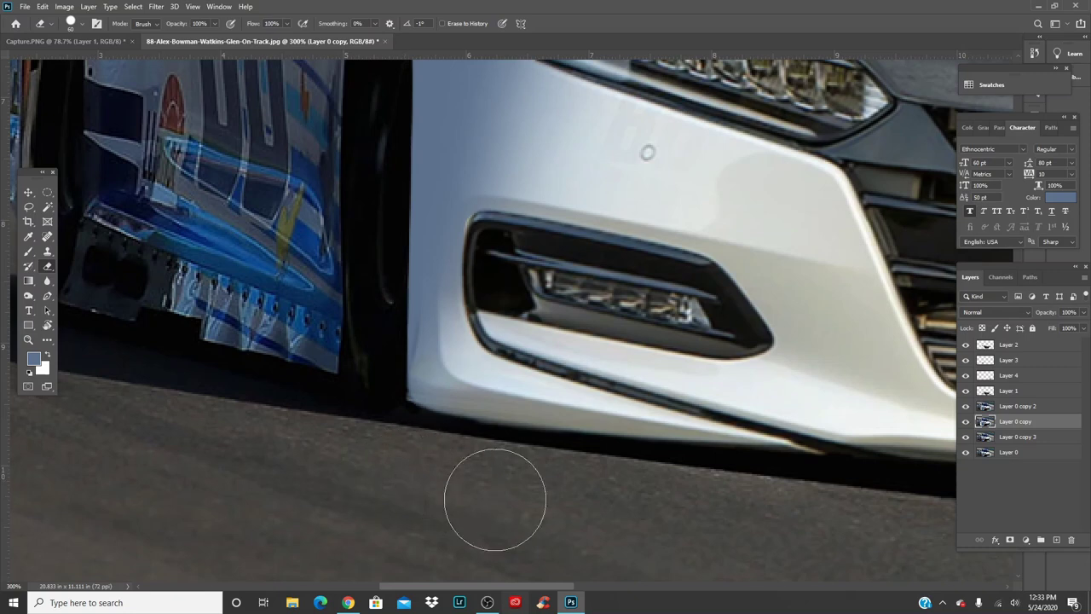
pyautogui.click(485, 471)
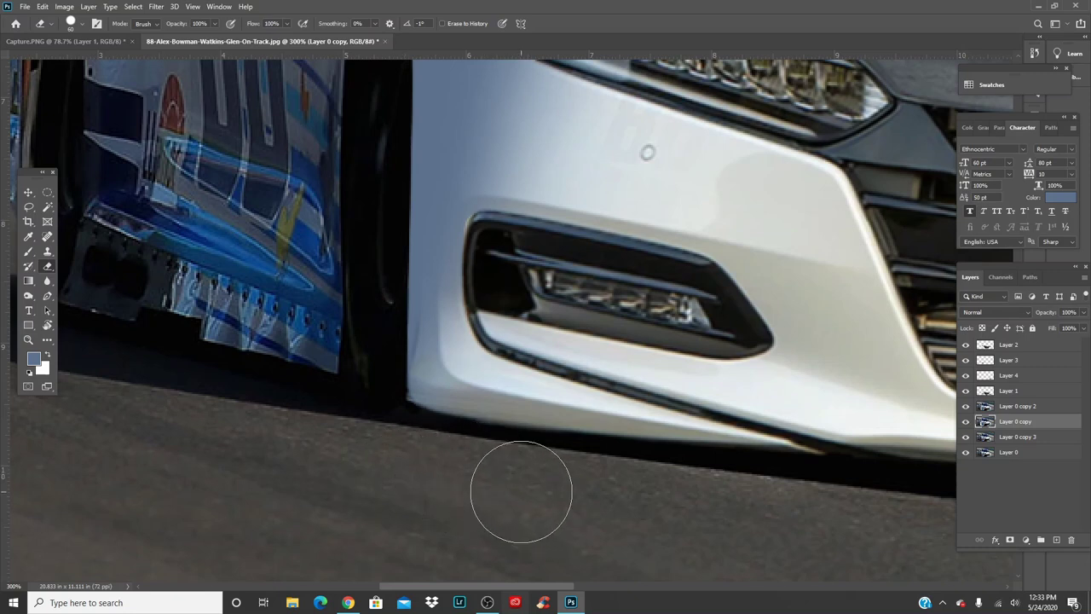
pyautogui.click(1070, 408)
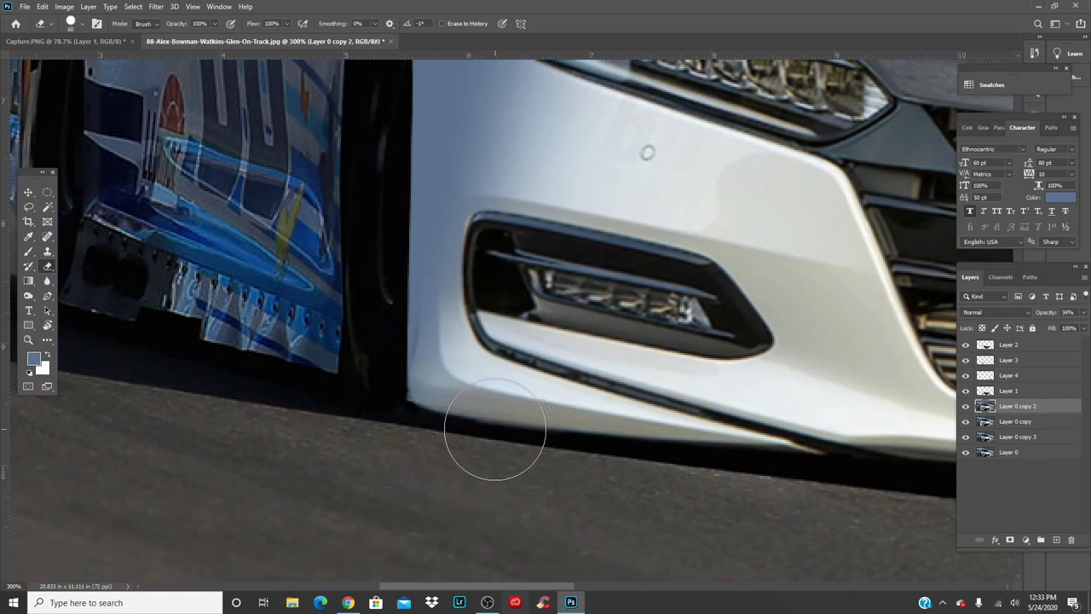
# - Sample black from the wheel opening and paint shadow along the bumper corner's lower edge, reducing the soft brush to 10 px
pyautogui.press('i')
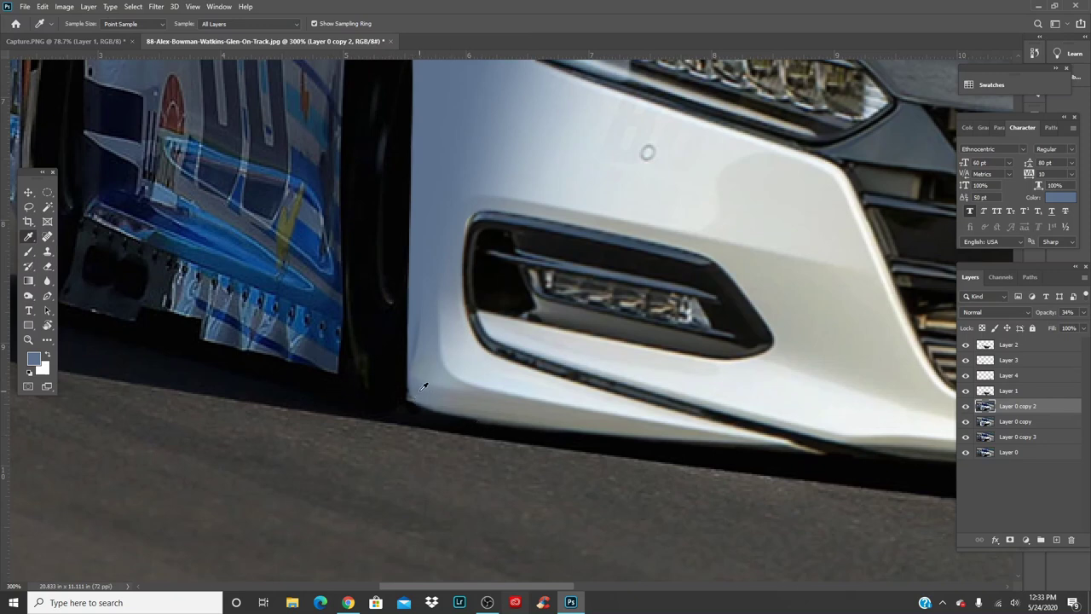
pyautogui.click(373, 403)
pyautogui.press('b')
pyautogui.press('[')
pyautogui.press('[')
pyautogui.press('[')
pyautogui.press('[')
pyautogui.press('[')
pyautogui.press('[')
pyautogui.press('[')
pyautogui.press('[')
pyautogui.press('[')
pyautogui.press('[')
pyautogui.press('[')
pyautogui.press('[')
pyautogui.press('[')
pyautogui.press('[')
pyautogui.press('[')
pyautogui.press('[')
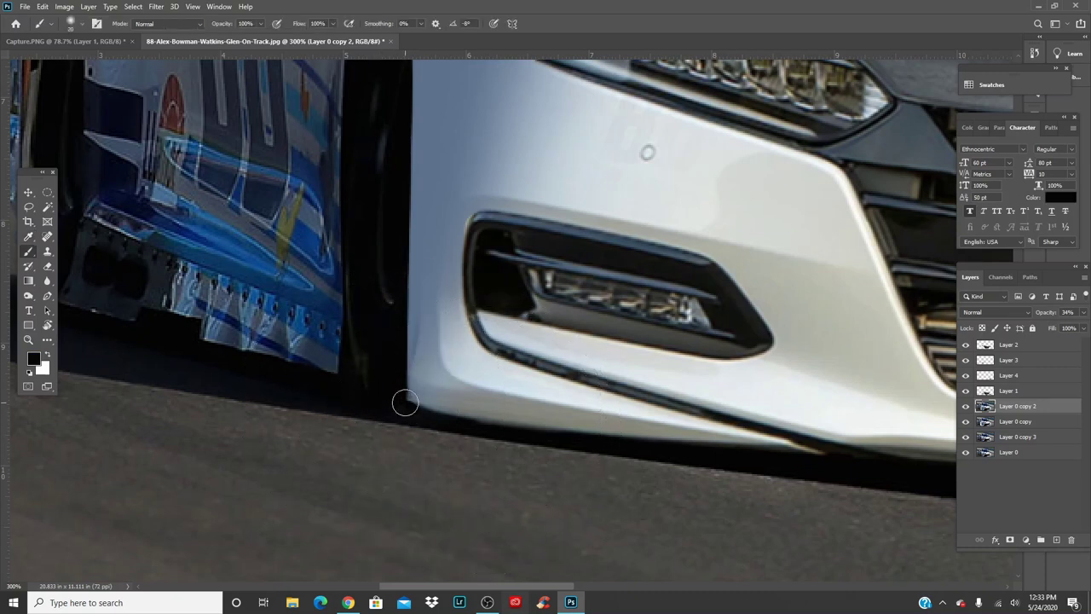
pyautogui.press('[')
pyautogui.click(1022, 422)
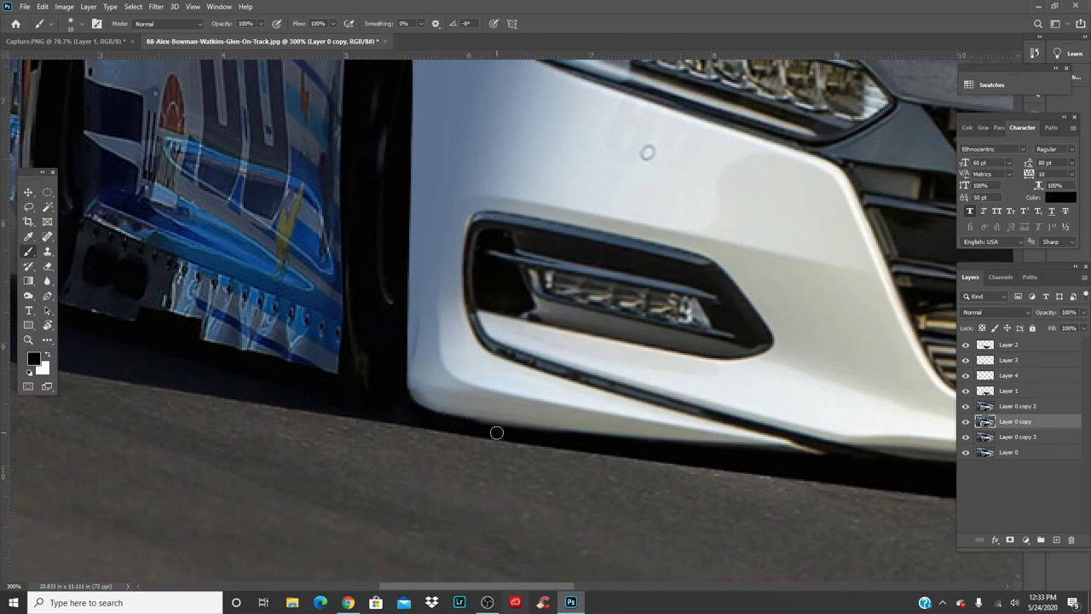
# - Sample light grey from the opposite fender and paint out the Hendrick decal on Layer 0 copy 2 and Layer 0 copy with a 50 px soft brush
pyautogui.hotkey('ctrl', '0')
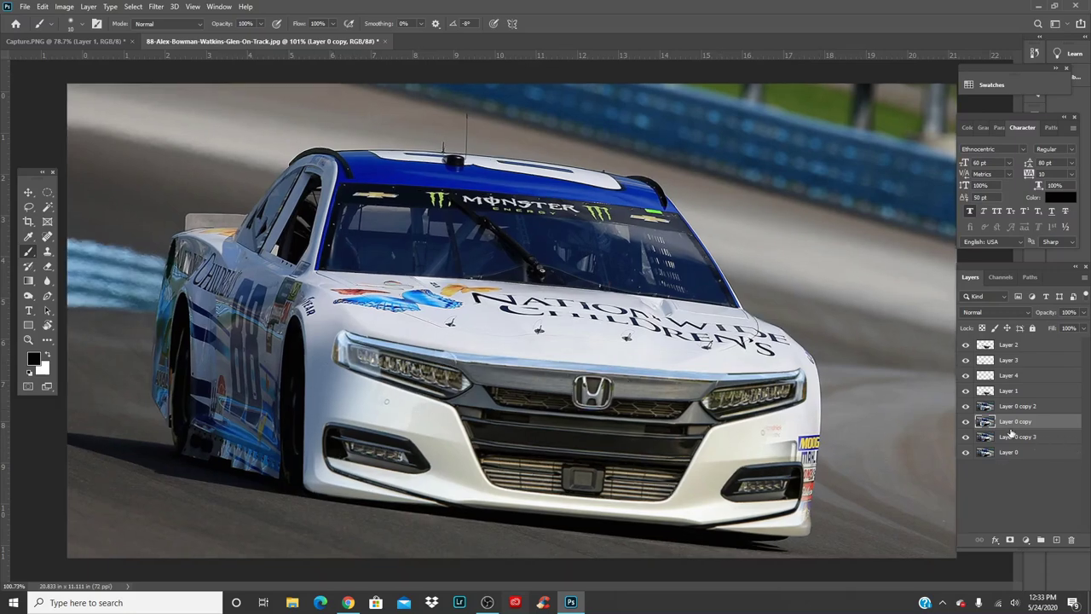
pyautogui.hotkey('ctrl', '+')
pyautogui.moveTo(738, 386); pyautogui.dragTo(341, 213)
pyautogui.moveTo(625, 414)
pyautogui.mouseDown()
pyautogui.moveTo(710, 486)
pyautogui.moveTo(891, 499)
pyautogui.mouseUp()
pyautogui.press('i')
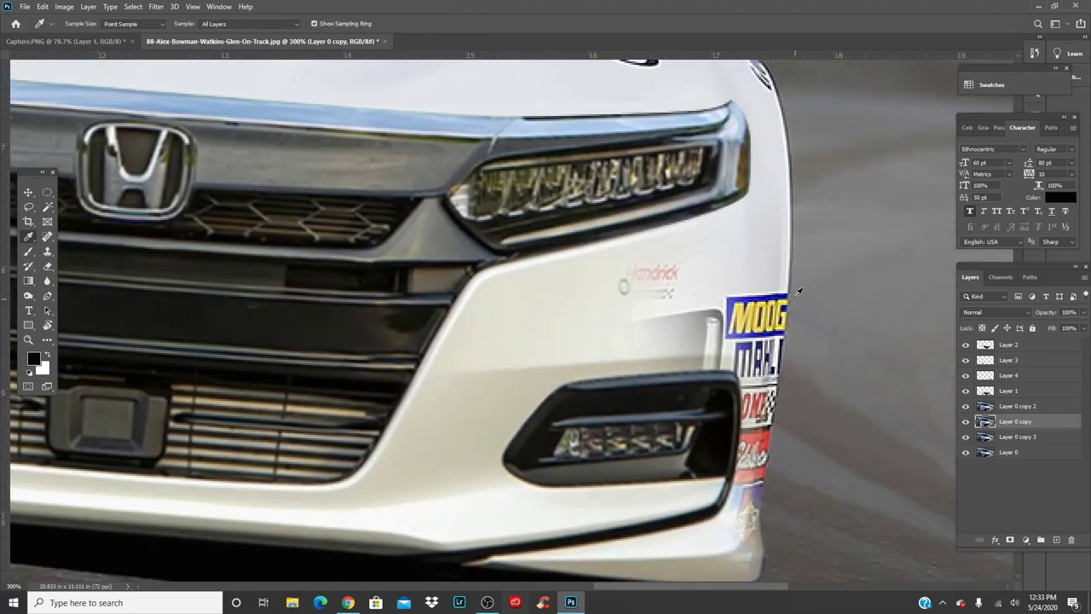
pyautogui.click(753, 283)
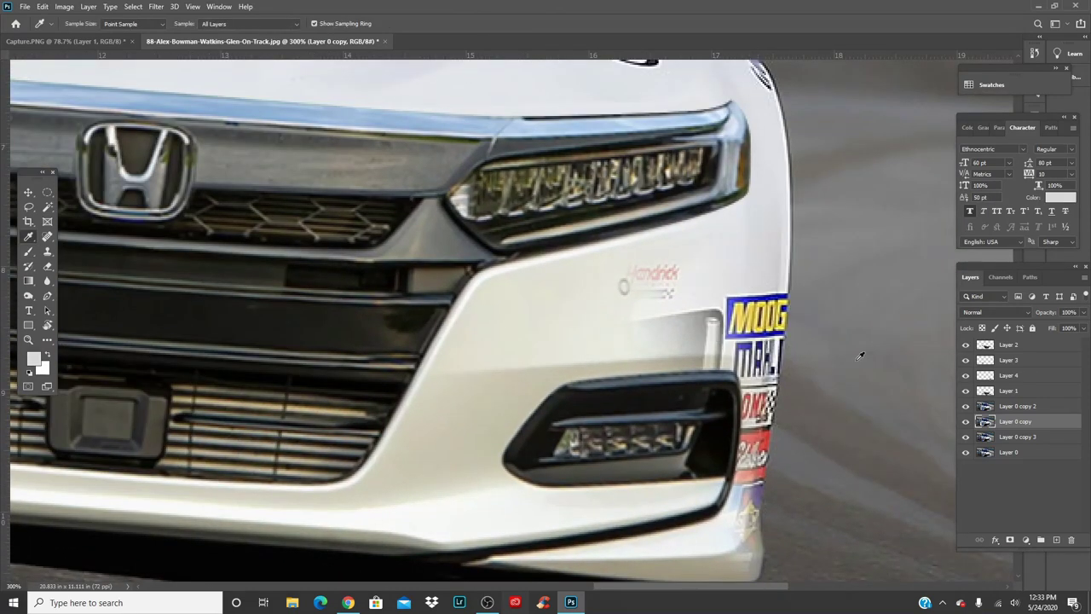
pyautogui.click(1014, 406)
pyautogui.press('b')
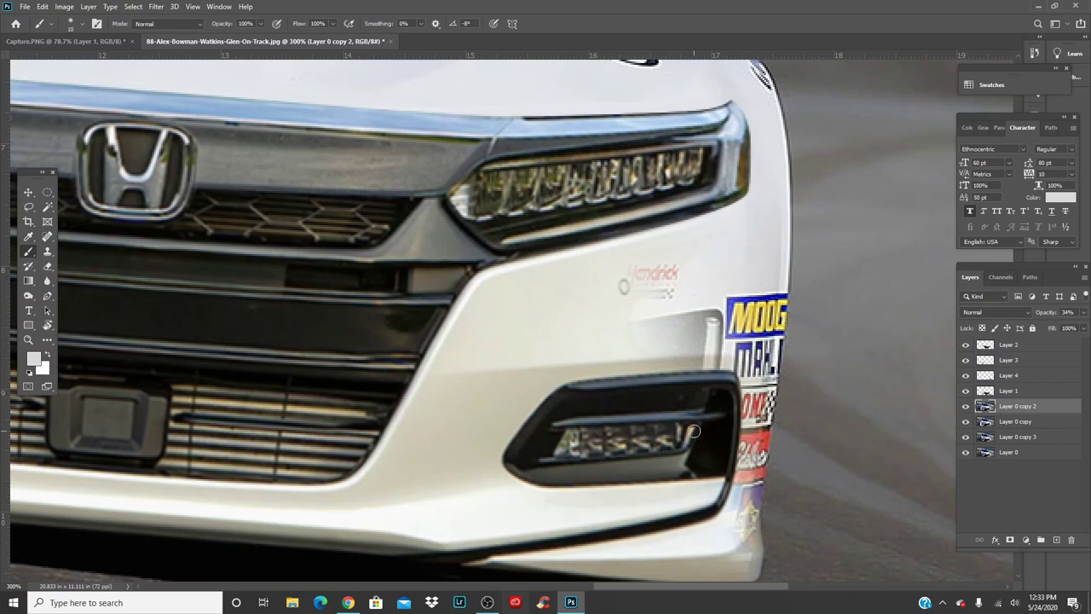
pyautogui.press(']')
pyautogui.press(']')
pyautogui.press(']')
pyautogui.press(']')
pyautogui.press(']')
pyautogui.press(']')
pyautogui.press(']')
pyautogui.moveTo(716, 317)
pyautogui.mouseDown()
pyautogui.moveTo(684, 345)
pyautogui.moveTo(697, 312)
pyautogui.moveTo(680, 321)
pyautogui.moveTo(659, 289)
pyautogui.mouseUp()
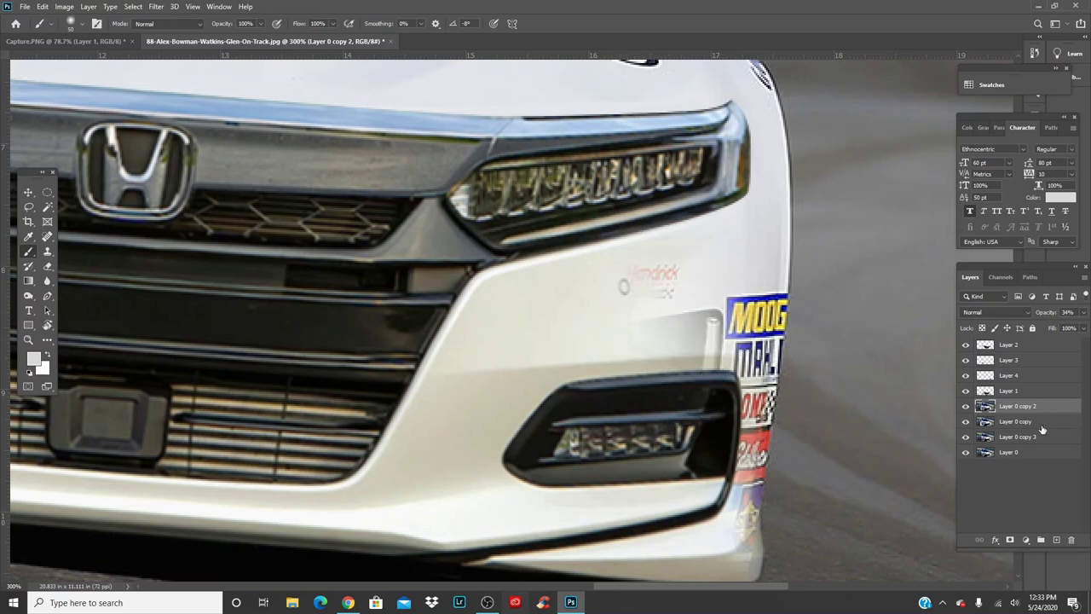
pyautogui.click(1039, 426)
pyautogui.moveTo(712, 329)
pyautogui.mouseDown()
pyautogui.moveTo(650, 321)
pyautogui.moveTo(664, 282)
pyautogui.moveTo(656, 258)
pyautogui.moveTo(663, 304)
pyautogui.moveTo(708, 327)
pyautogui.moveTo(706, 392)
pyautogui.moveTo(731, 336)
pyautogui.moveTo(734, 400)
pyautogui.mouseUp()
# - Paint light grey over the MOOG and MAHLE sponsor stack on the fender edge, on Layer 0 copy 2 and Layer 0 copy
pyautogui.click(1054, 412)
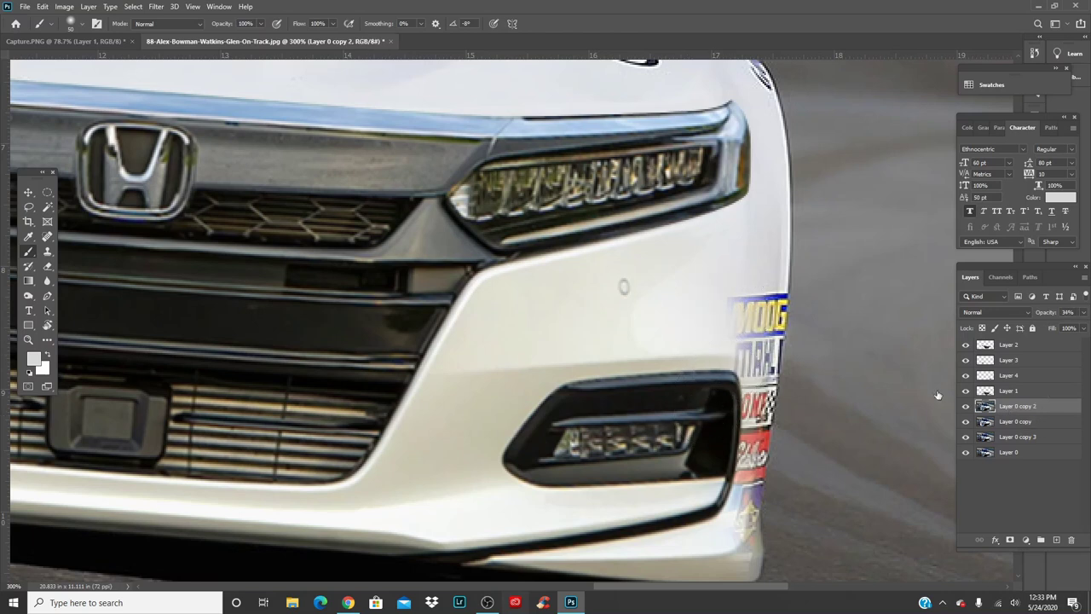
pyautogui.moveTo(730, 317)
pyautogui.mouseDown()
pyautogui.moveTo(765, 357)
pyautogui.moveTo(779, 347)
pyautogui.moveTo(735, 498)
pyautogui.moveTo(741, 550)
pyautogui.mouseUp()
pyautogui.click(1014, 421)
pyautogui.moveTo(763, 281)
pyautogui.mouseDown()
pyautogui.moveTo(772, 363)
pyautogui.moveTo(775, 350)
pyautogui.moveTo(742, 513)
pyautogui.moveTo(760, 472)
pyautogui.mouseUp()
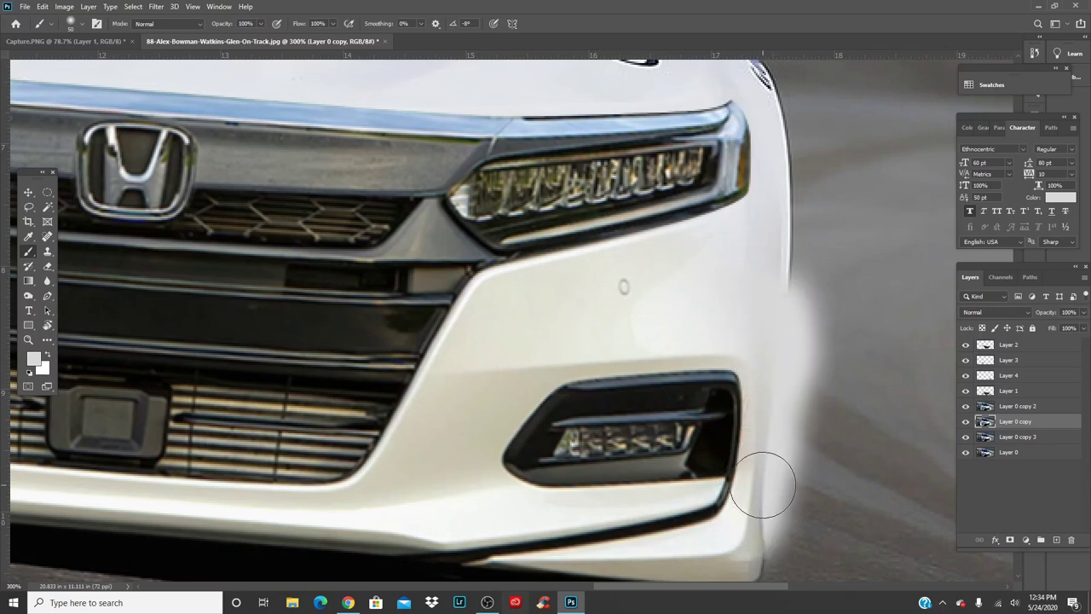
# - Enlarge the soft brush to 250 px and blend the light grey over the fender beside the fog light on Layer 0 copy
pyautogui.press(']')
pyautogui.press(']')
pyautogui.press(']')
pyautogui.press(']')
pyautogui.press(']')
pyautogui.press(']')
pyautogui.press(']')
pyautogui.press(']')
pyautogui.press(']')
pyautogui.press(']')
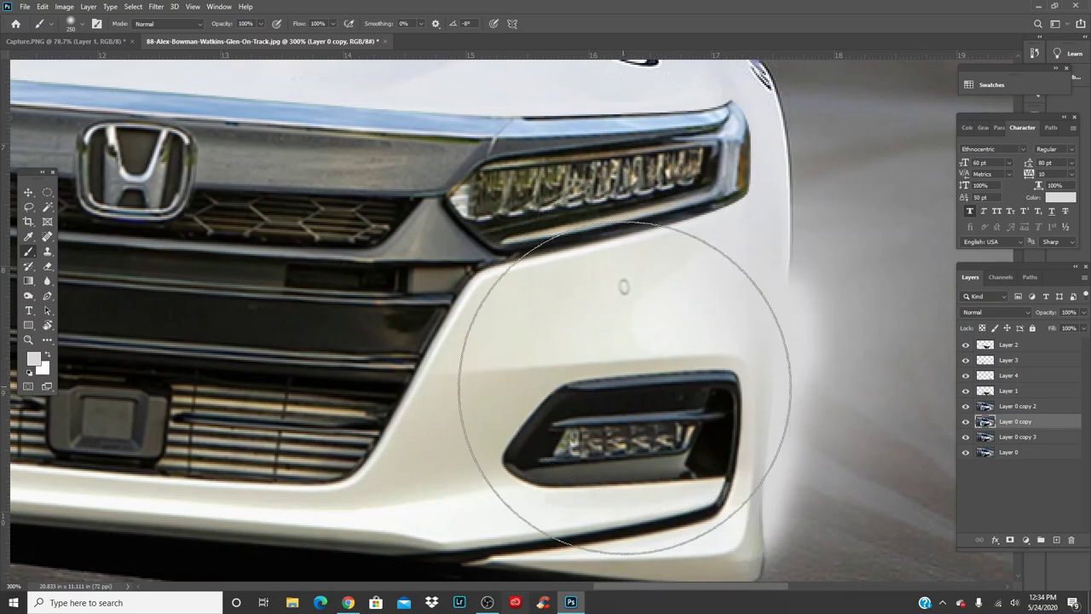
pyautogui.click(766, 409)
# - Lower Layer 0 copy's opacity to 64% and erase the overspray along the fender's outer edge down to the ground with a small hard eraser
pyautogui.moveTo(650, 372); pyautogui.dragTo(563, 290)
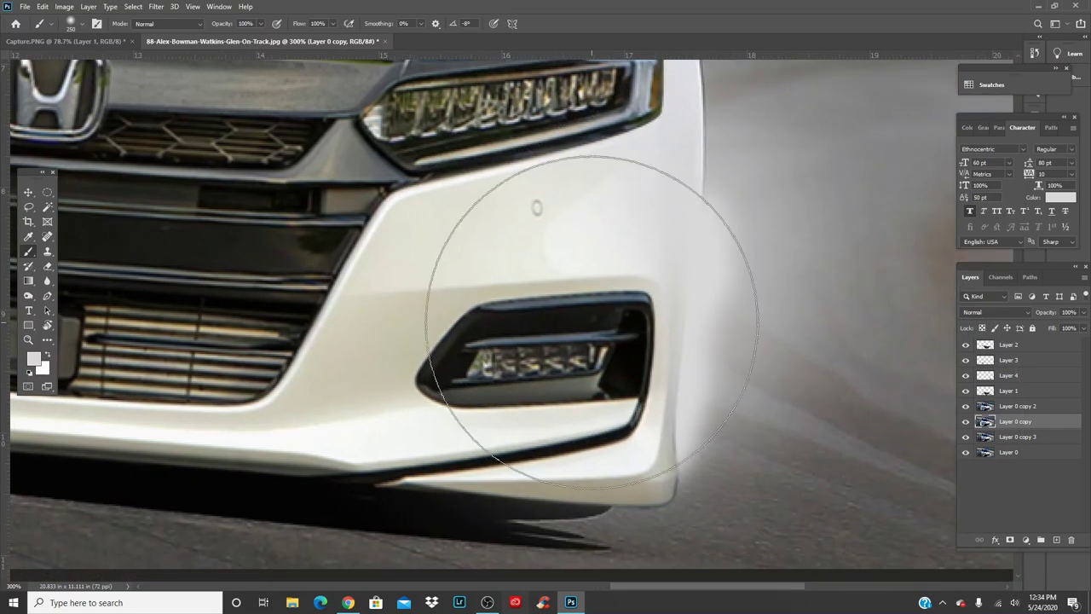
pyautogui.press('e')
pyautogui.press('[')
pyautogui.press('[')
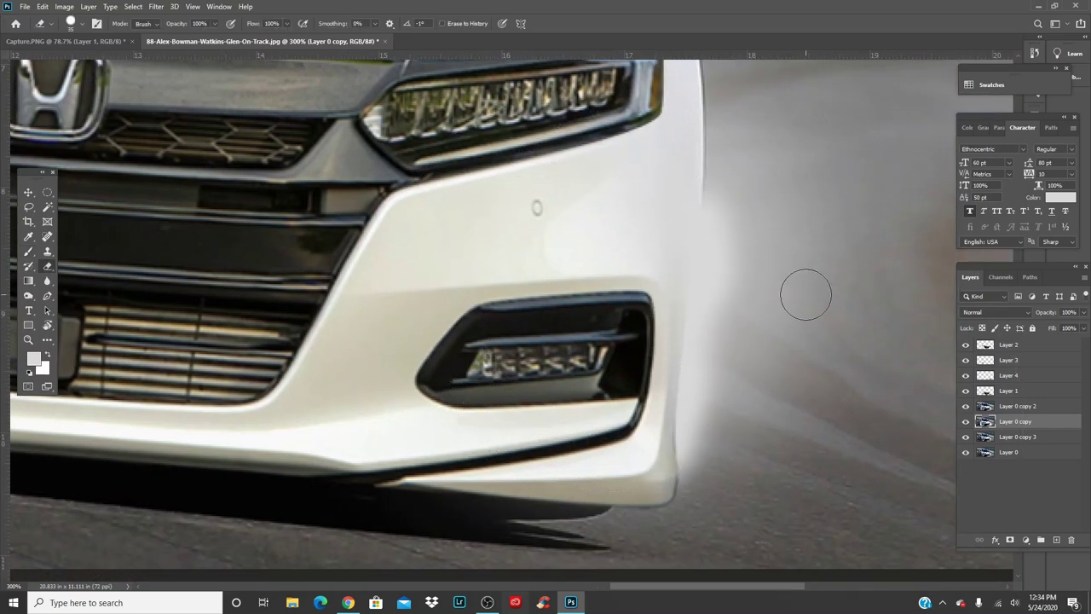
pyautogui.rightClick(804, 292)
pyautogui.press('[')
pyautogui.click(828, 144)
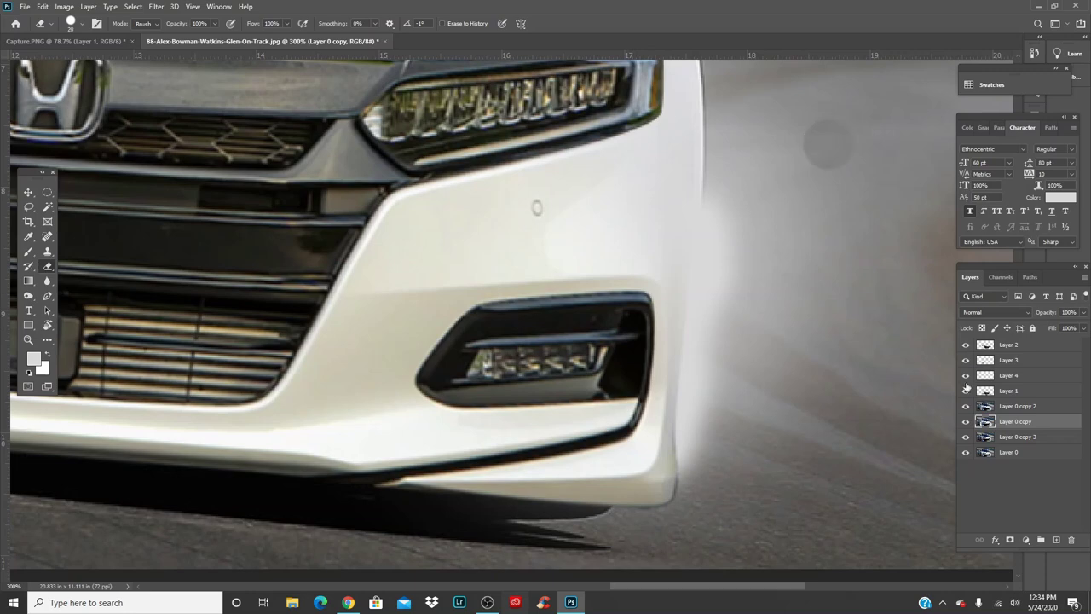
pyautogui.click(1083, 314)
pyautogui.click(1064, 328)
pyautogui.moveTo(730, 120)
pyautogui.mouseDown()
pyautogui.moveTo(744, 216)
pyautogui.moveTo(729, 248)
pyautogui.moveTo(733, 300)
pyautogui.mouseUp()
pyautogui.click(728, 167)
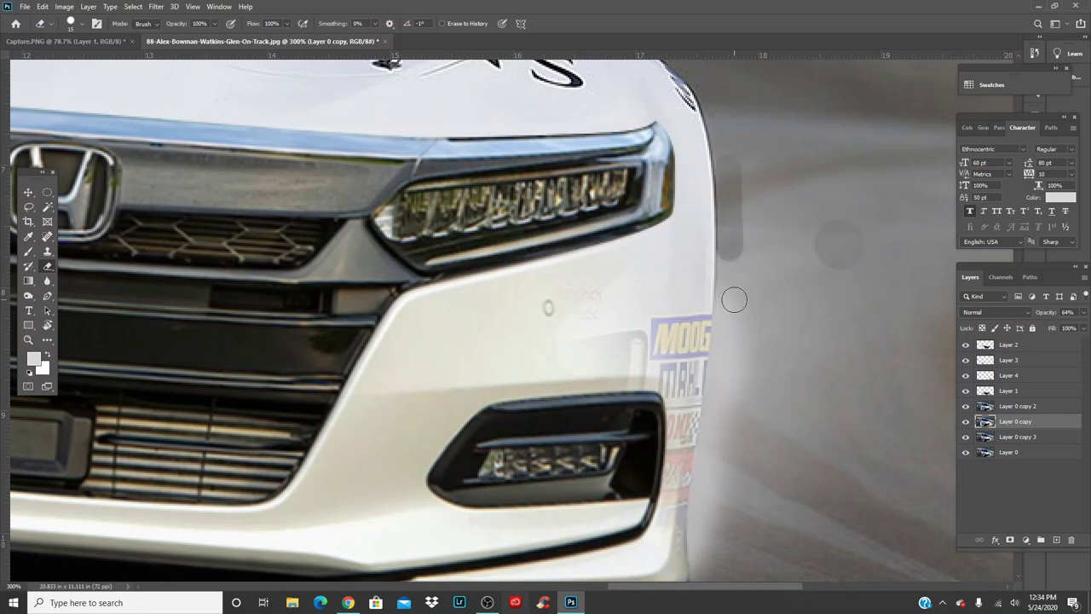
pyautogui.keyDown('shift'); pyautogui.click(724, 328); pyautogui.keyUp('shift')
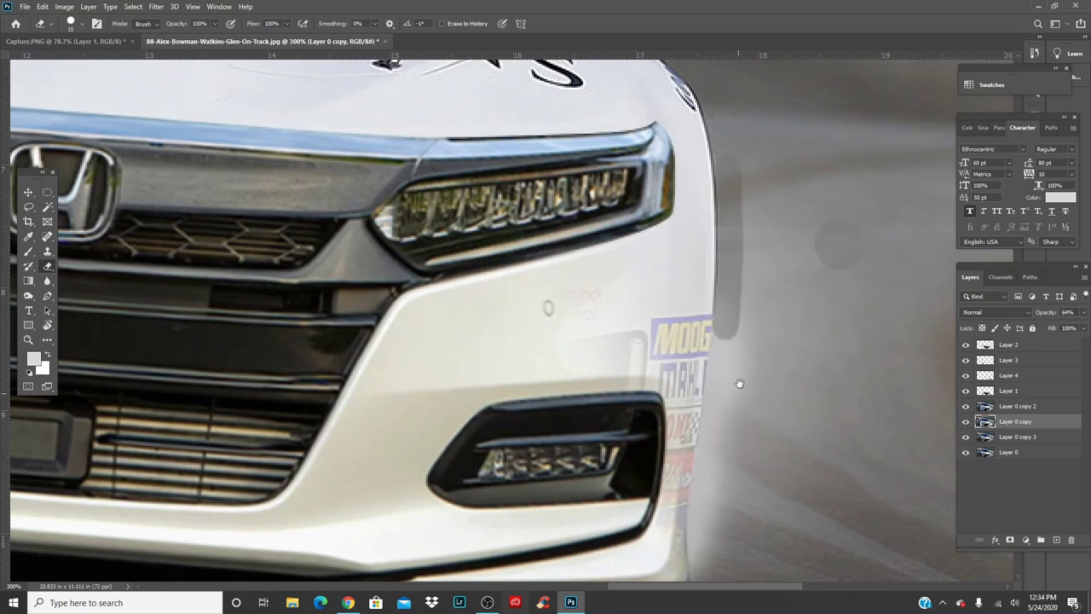
pyautogui.moveTo(740, 383); pyautogui.dragTo(761, 294)
pyautogui.moveTo(730, 350)
pyautogui.mouseDown()
pyautogui.moveTo(722, 499)
pyautogui.moveTo(708, 523)
pyautogui.moveTo(671, 538)
pyautogui.moveTo(573, 523)
pyautogui.moveTo(576, 426)
pyautogui.mouseUp()
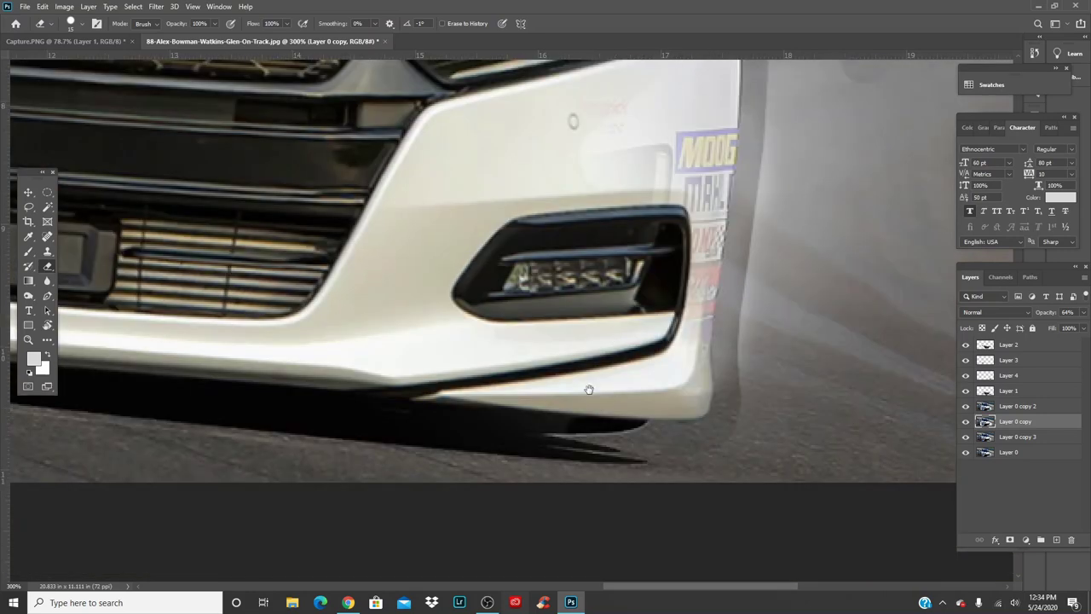
# - Enlarge the eraser to 70 px and clear the light grey overspray from the track beside the fender on Layer 0 copy
pyautogui.moveTo(847, 434); pyautogui.dragTo(581, 510)
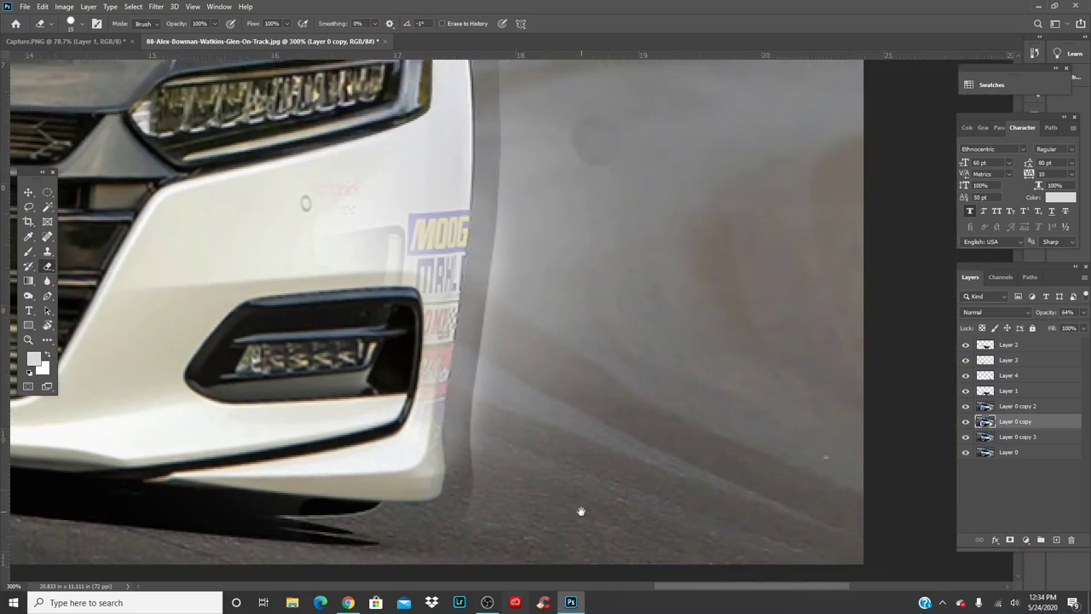
pyautogui.press(']')
pyautogui.press(']')
pyautogui.press(']')
pyautogui.moveTo(548, 60)
pyautogui.mouseDown()
pyautogui.moveTo(521, 385)
pyautogui.moveTo(536, 532)
pyautogui.moveTo(577, 413)
pyautogui.moveTo(694, 429)
pyautogui.moveTo(642, 166)
pyautogui.moveTo(644, 408)
pyautogui.mouseUp()
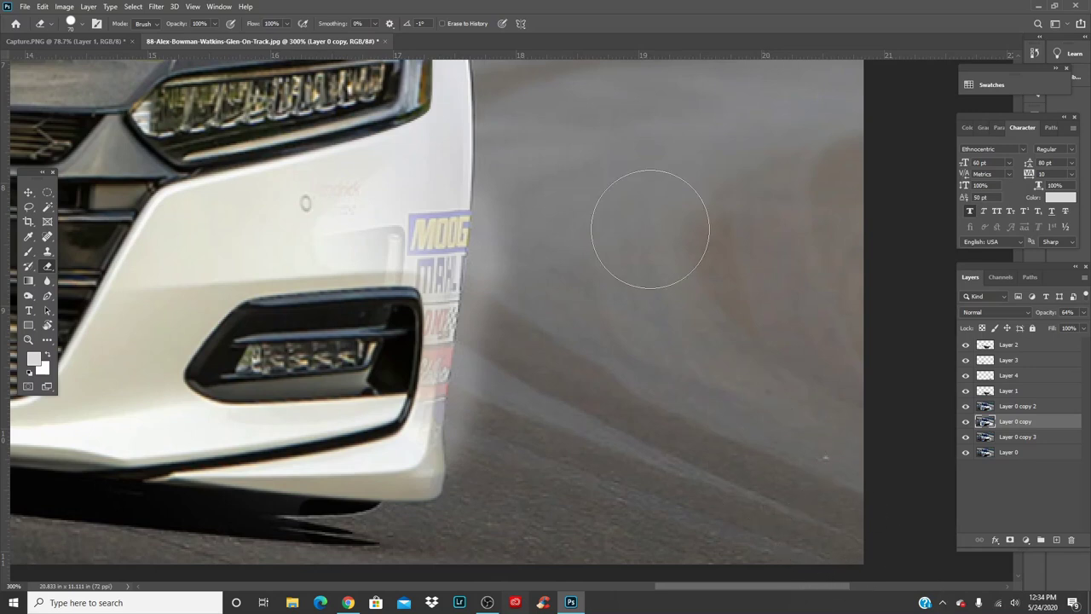
# - Erase the light grey haze beside the fender edge and bumper corner on Layer 0 copy 2 with the eraser at 25 px
pyautogui.click(1070, 407)
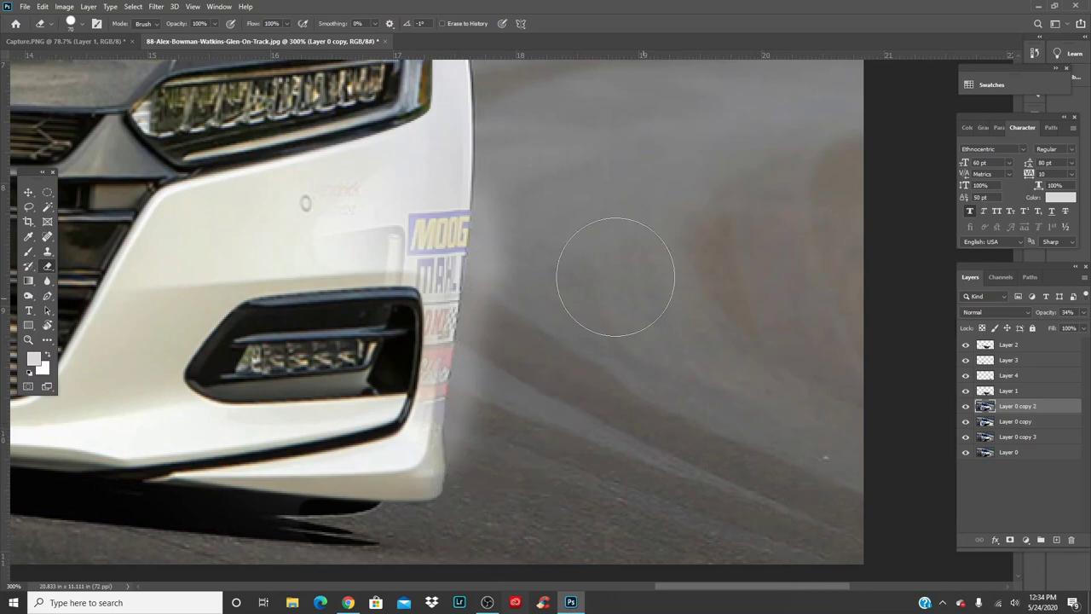
pyautogui.press('[')
pyautogui.press('[')
pyautogui.press('[')
pyautogui.press('[')
pyautogui.moveTo(483, 292); pyautogui.dragTo(487, 343)
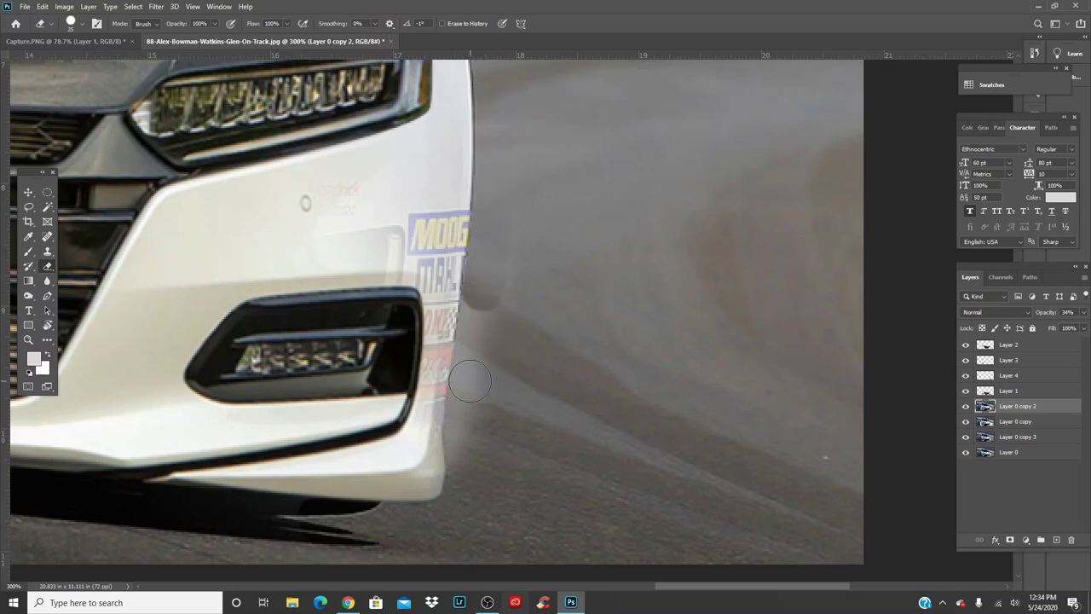
pyautogui.moveTo(470, 380); pyautogui.dragTo(470, 478)
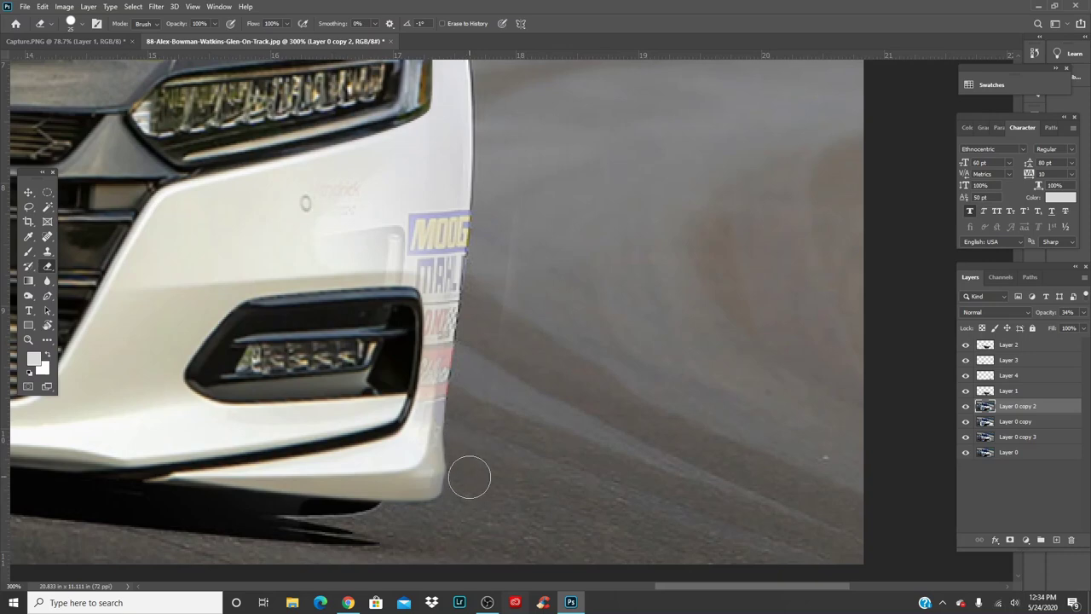
# - Clean the overspray beside the upper fender on Layer 0 copy, and restore the layer's opacity to 100%
pyautogui.moveTo(552, 145); pyautogui.dragTo(561, 436)
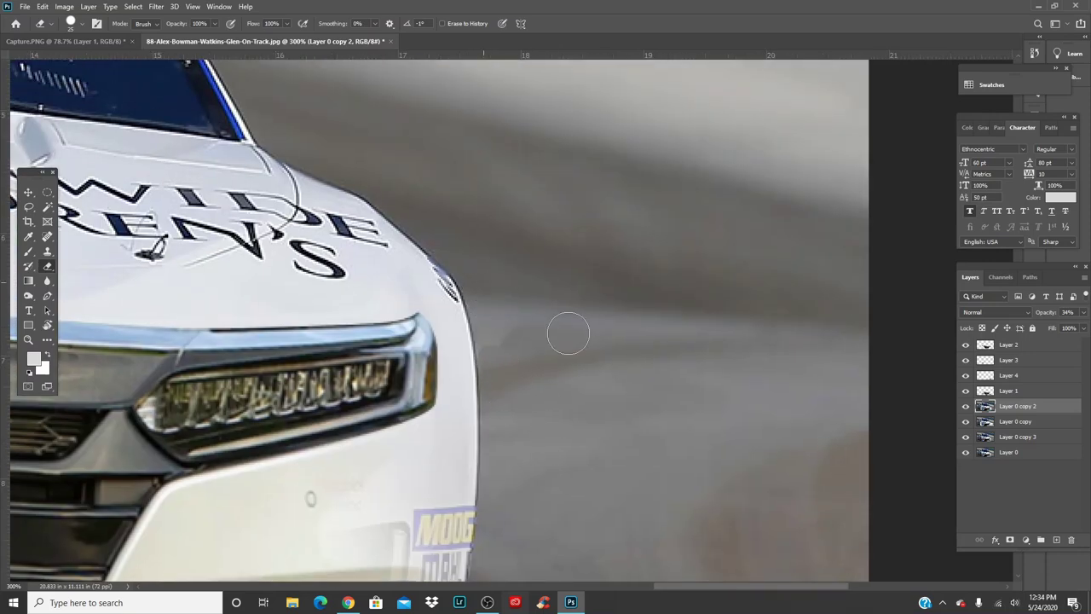
pyautogui.click(1012, 420)
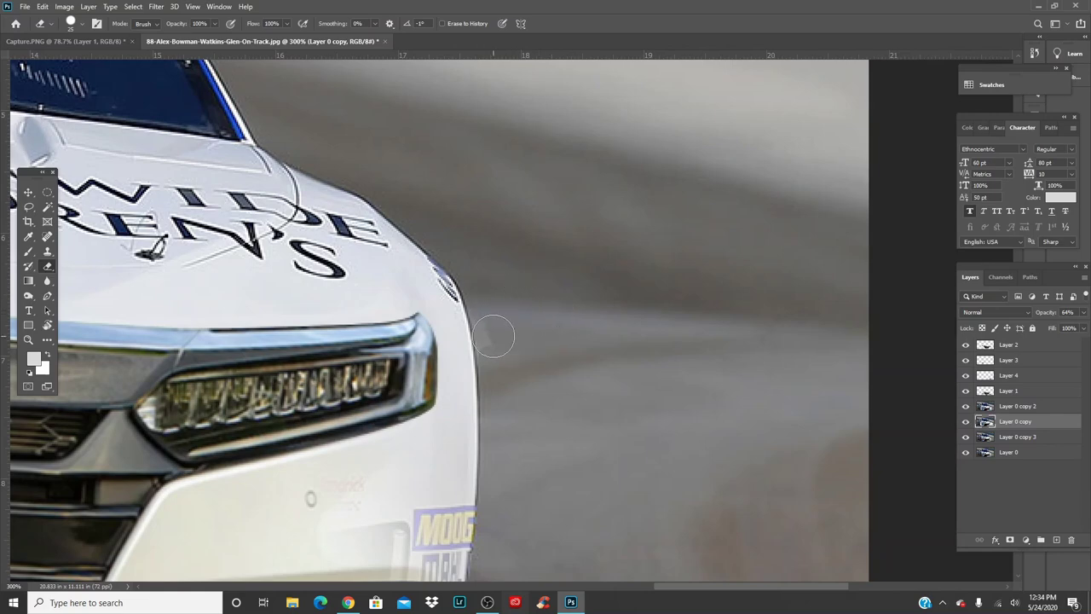
pyautogui.moveTo(516, 469); pyautogui.dragTo(629, 247)
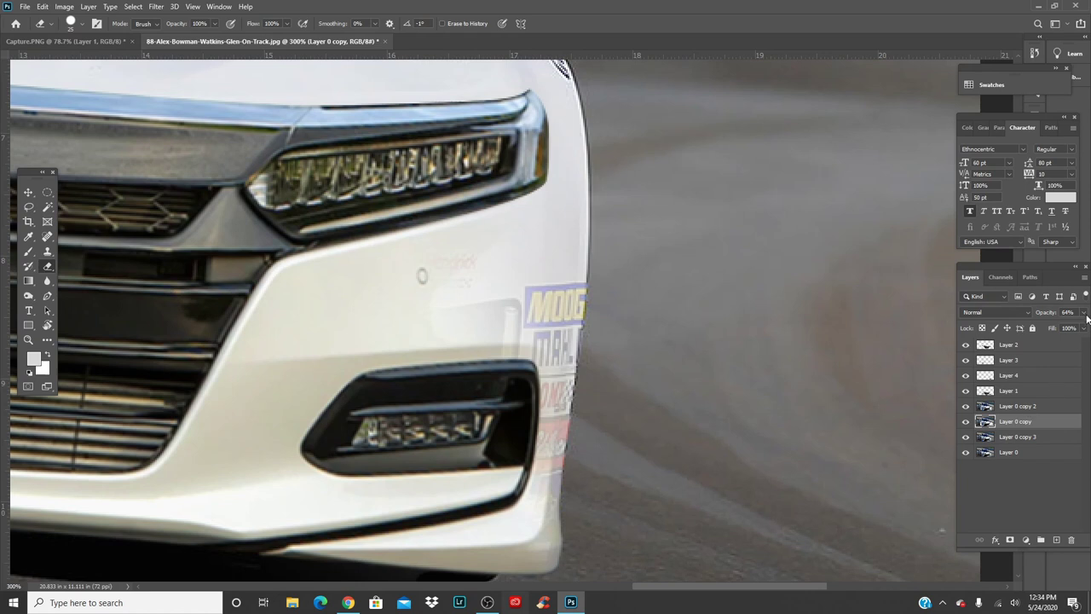
pyautogui.click(1083, 313)
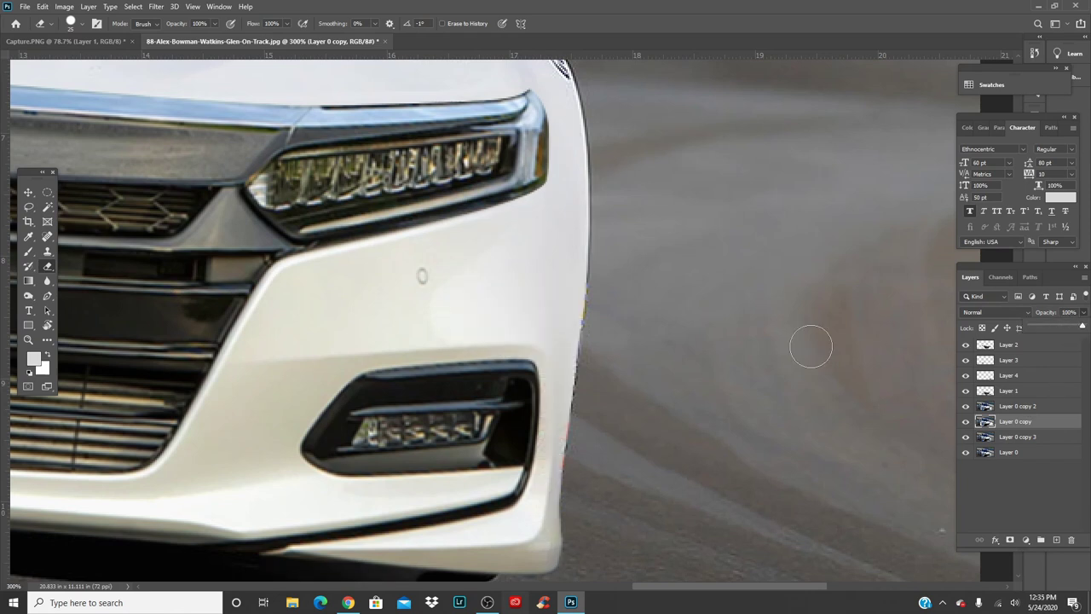
pyautogui.click(814, 360)
pyautogui.hotkey('ctrl', '0')
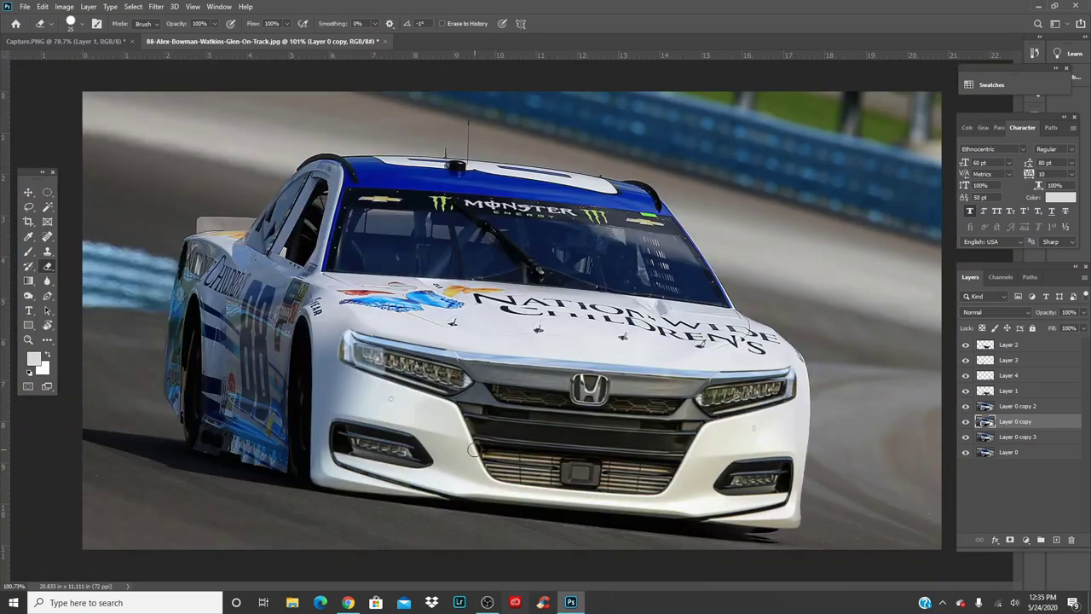
pyautogui.press('v')
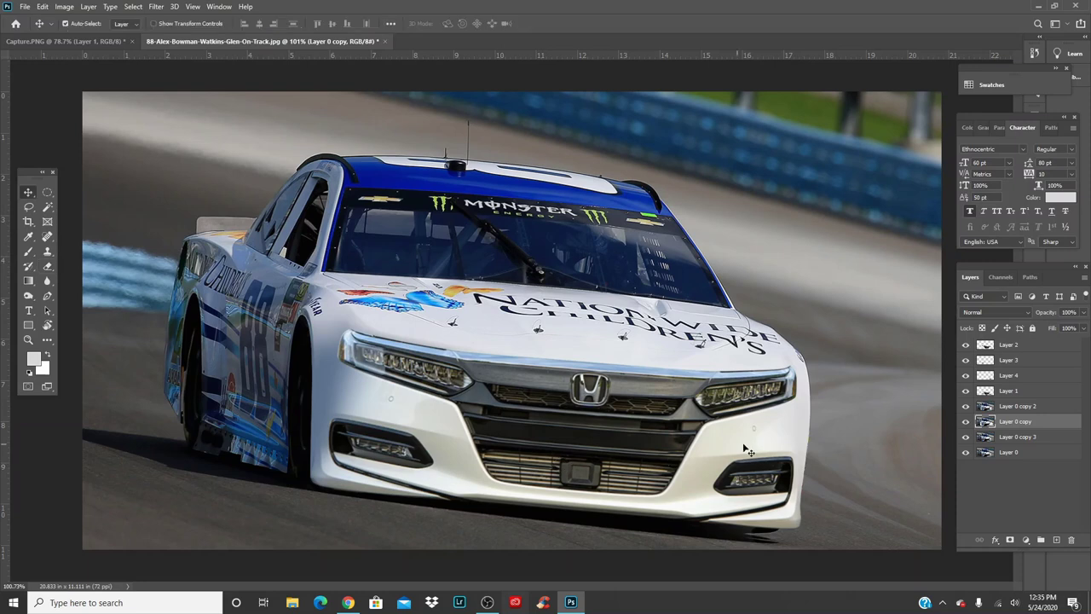
pyautogui.click(746, 445)
pyautogui.press('e')
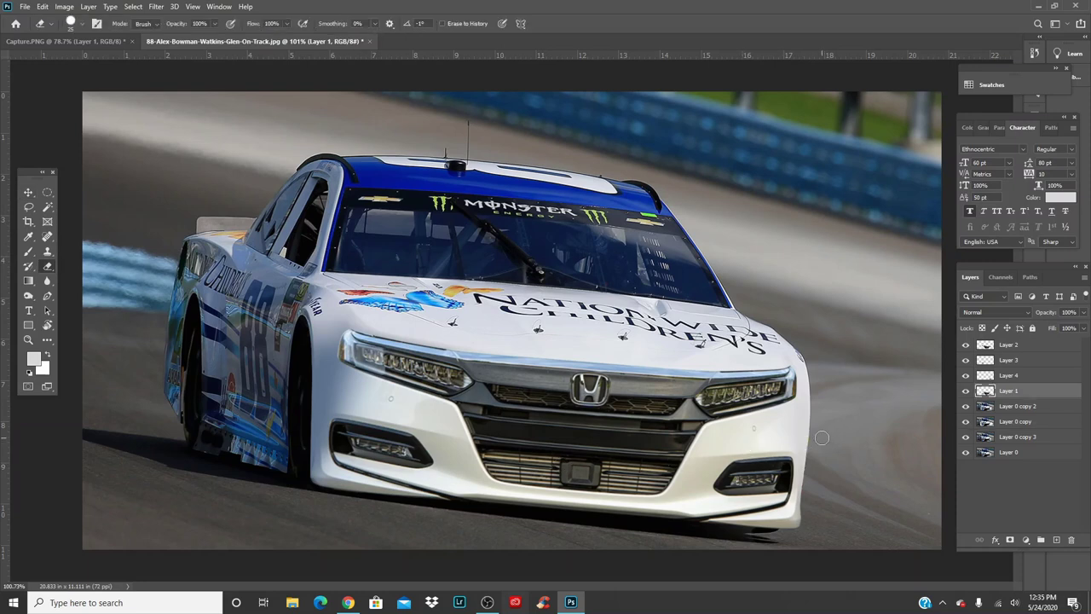
pyautogui.rightClick(848, 319)
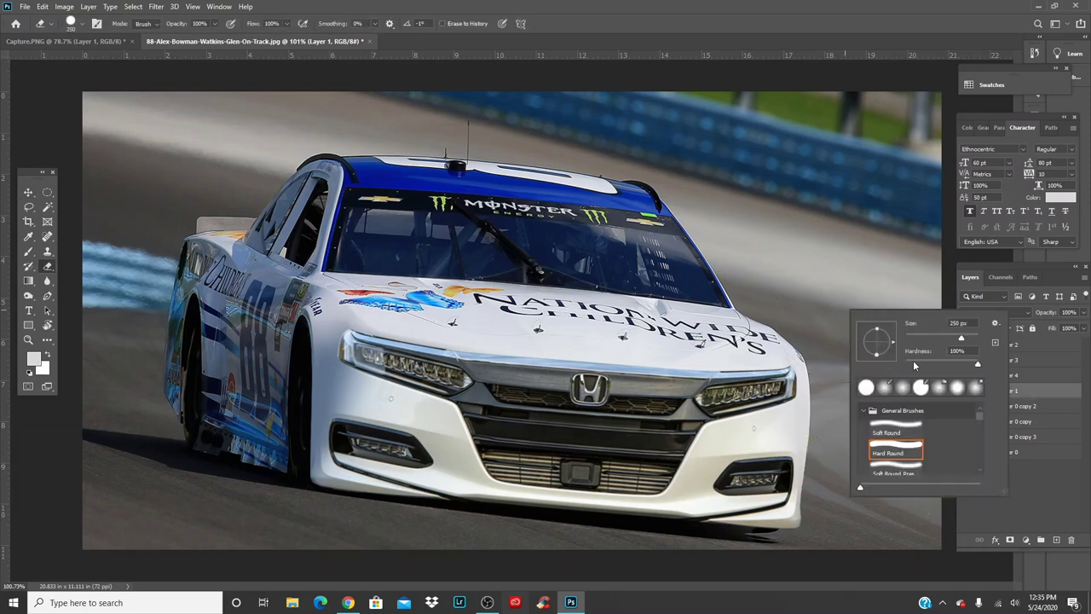
pyautogui.click(857, 282)
pyautogui.press('[')
pyautogui.press('[')
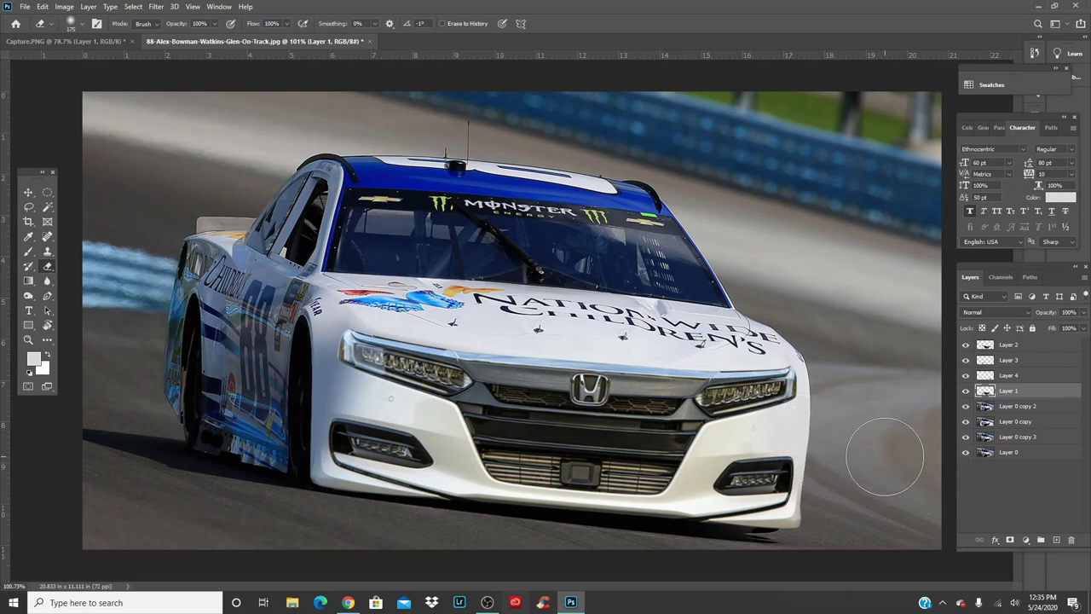
pyautogui.click(1023, 407)
pyautogui.press('b')
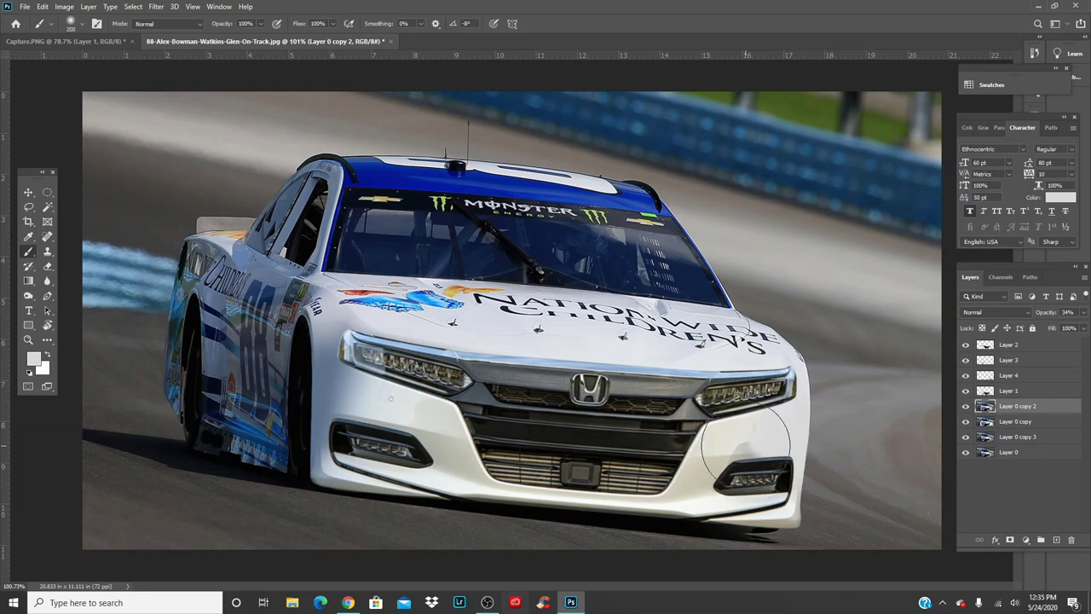
pyautogui.press('[')
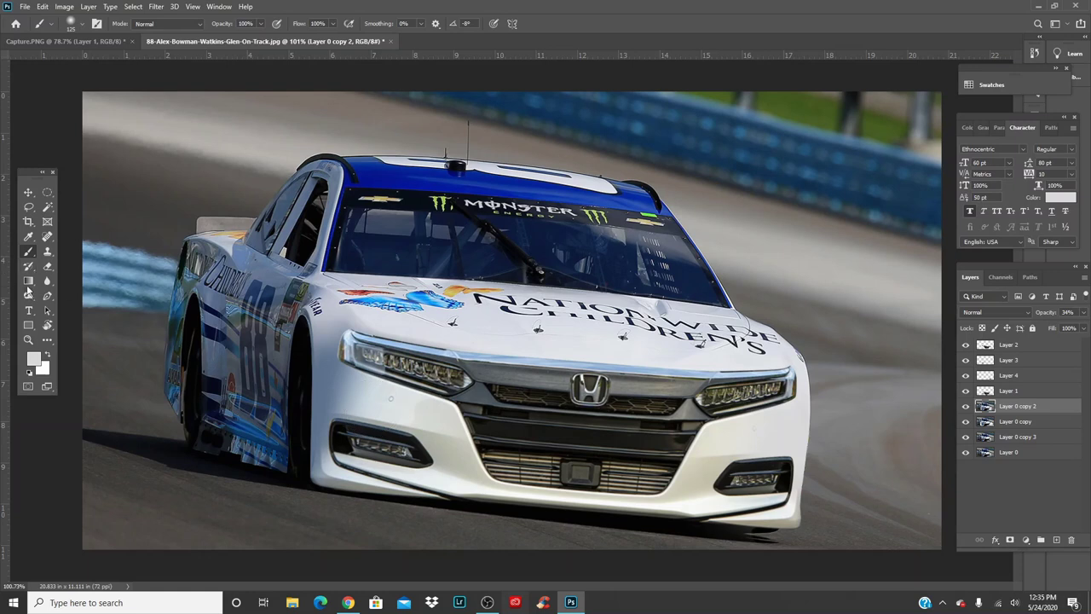
# - Try burning the highlights across the Accord bumper on Layer 1 with an 800 px brush, and undo it
pyautogui.press('v')
pyautogui.click(709, 446)
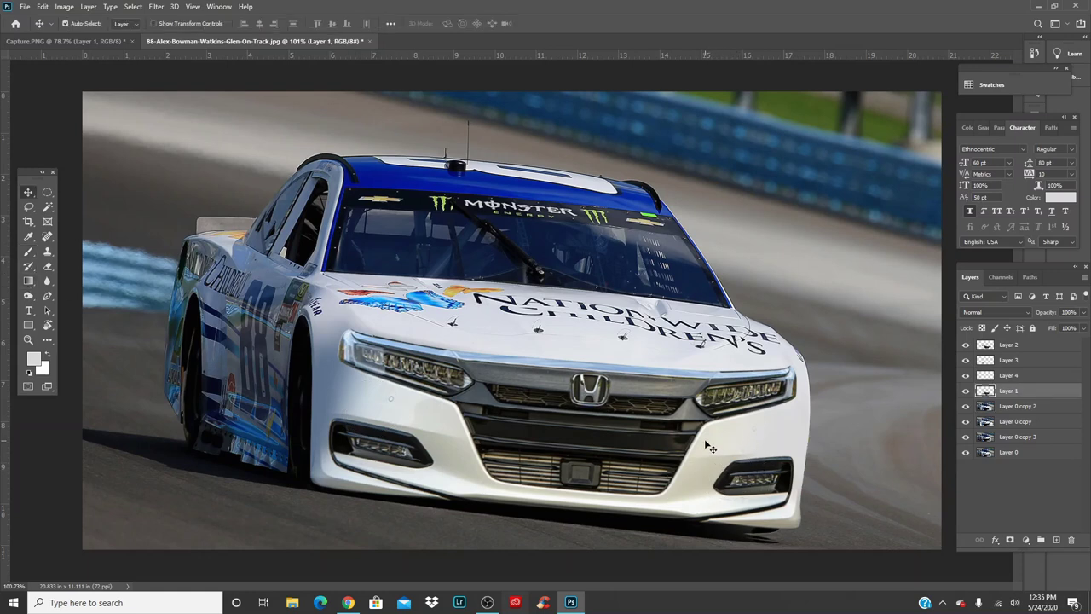
pyautogui.click(27, 298)
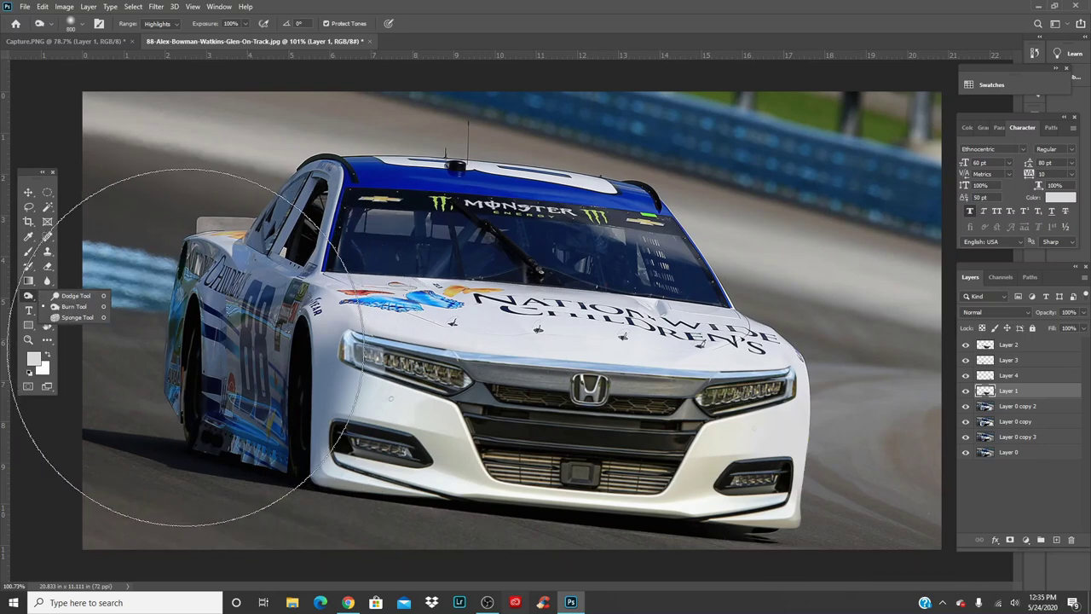
pyautogui.moveTo(426, 408); pyautogui.dragTo(705, 405)
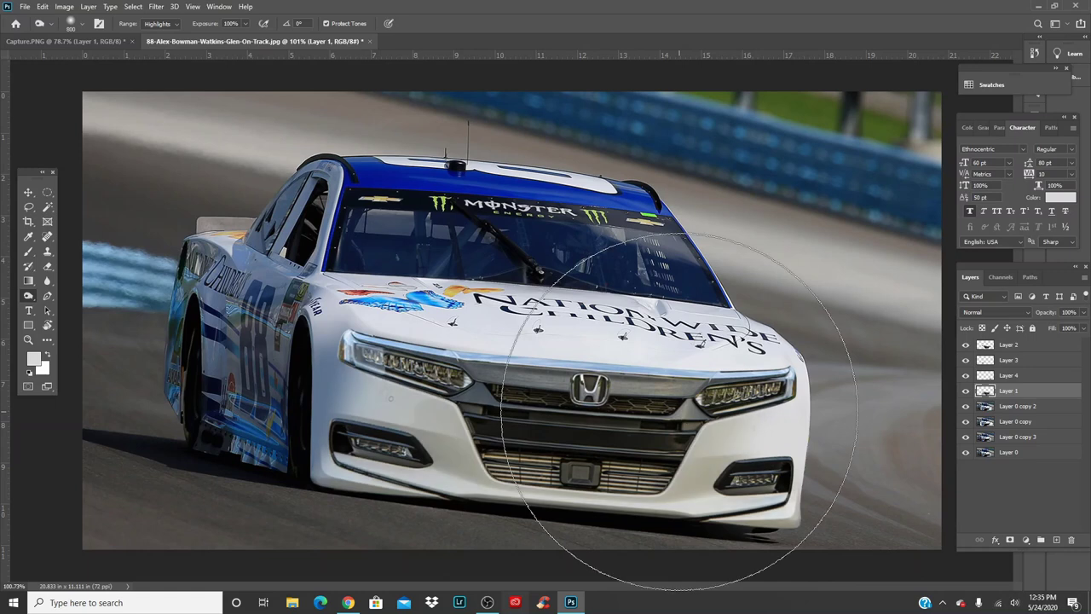
pyautogui.hotkey('ctrl', 'z')
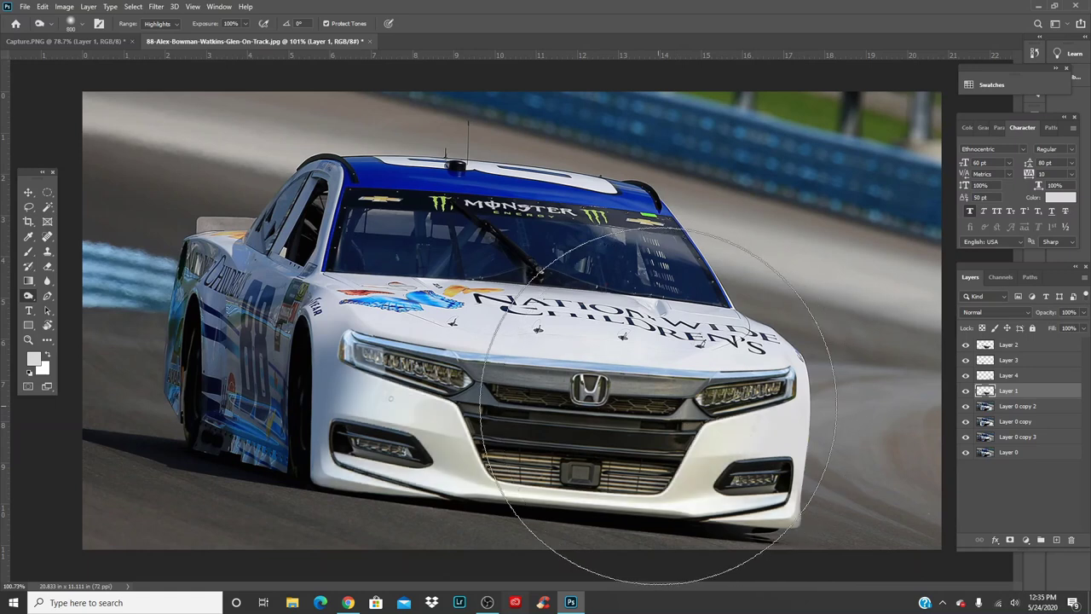
# - Try burning the highlights along the bumper's lower edge on Layer 1 with a 400 px brush, and undo it
pyautogui.press('[')
pyautogui.press('[')
pyautogui.press('[')
pyautogui.press('[')
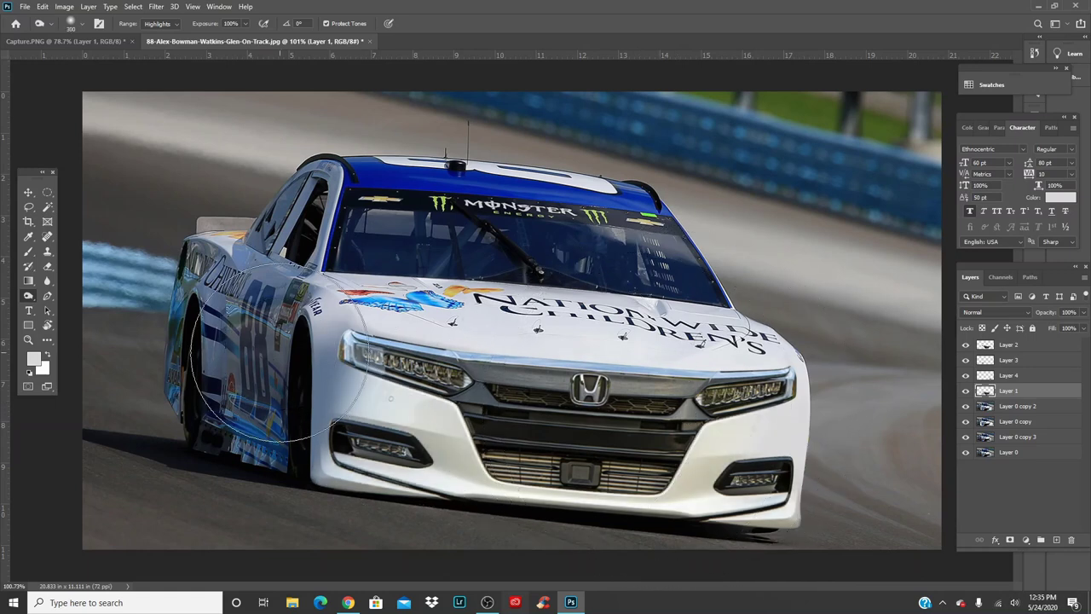
pyautogui.click(169, 27)
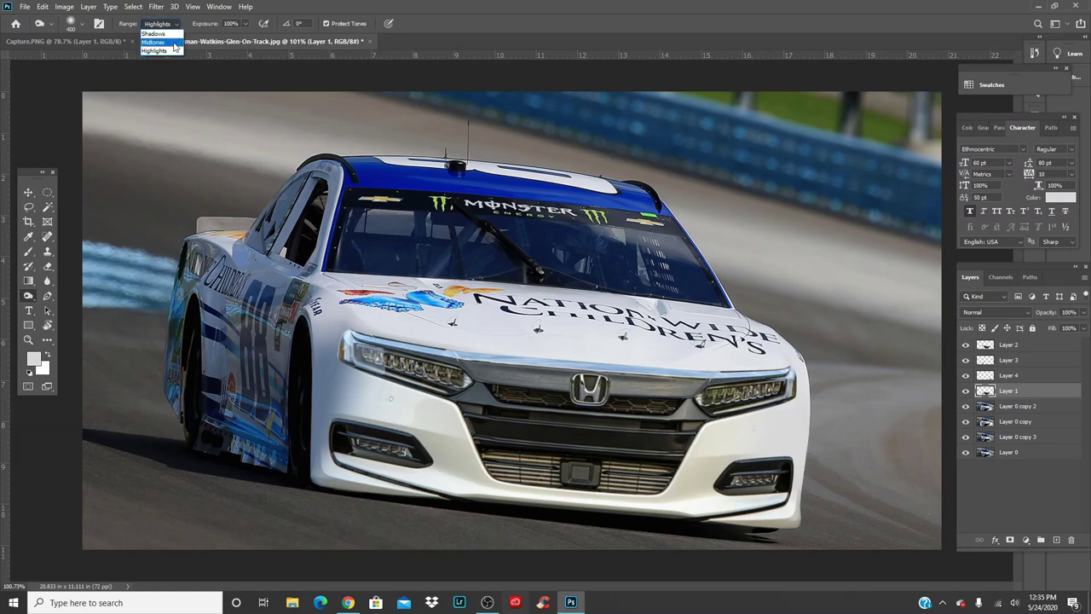
pyautogui.click(162, 51)
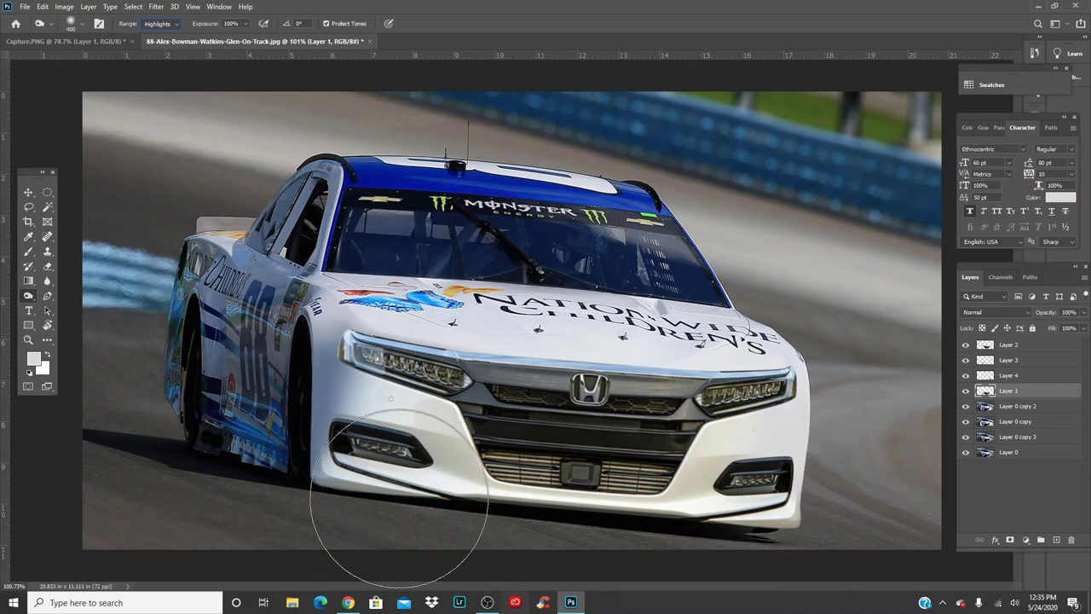
pyautogui.moveTo(398, 499)
pyautogui.mouseDown()
pyautogui.moveTo(218, 318)
pyautogui.moveTo(209, 326)
pyautogui.moveTo(238, 407)
pyautogui.moveTo(285, 407)
pyautogui.moveTo(294, 390)
pyautogui.moveTo(311, 396)
pyautogui.moveTo(334, 456)
pyautogui.moveTo(168, 369)
pyautogui.moveTo(349, 401)
pyautogui.moveTo(335, 396)
pyautogui.moveTo(352, 438)
pyautogui.moveTo(307, 386)
pyautogui.moveTo(447, 458)
pyautogui.moveTo(346, 418)
pyautogui.moveTo(310, 384)
pyautogui.moveTo(288, 401)
pyautogui.moveTo(571, 566)
pyautogui.mouseUp()
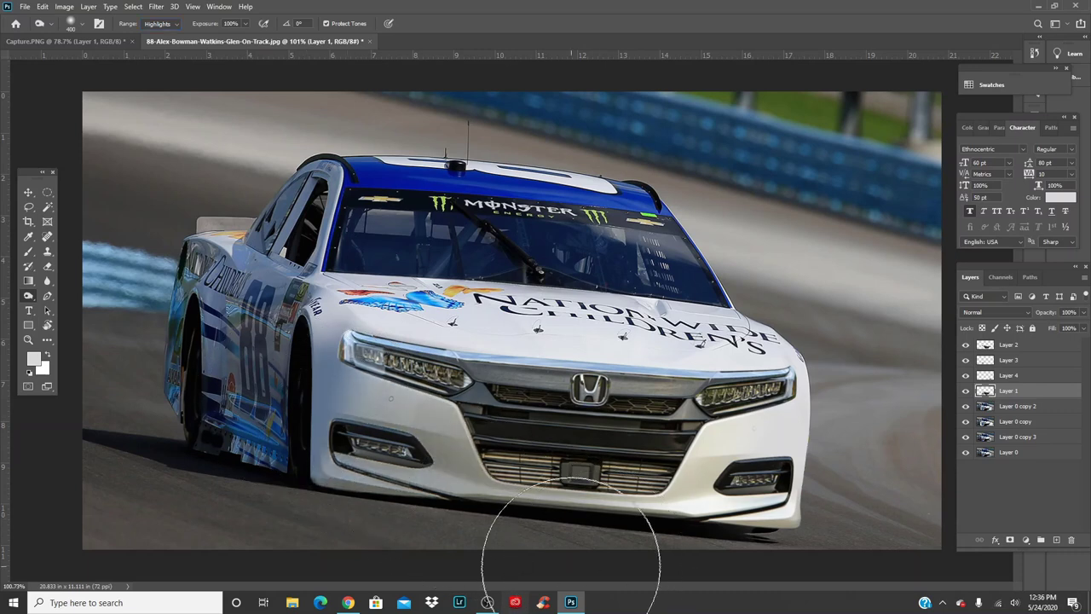
pyautogui.hotkey('ctrl', 'z')
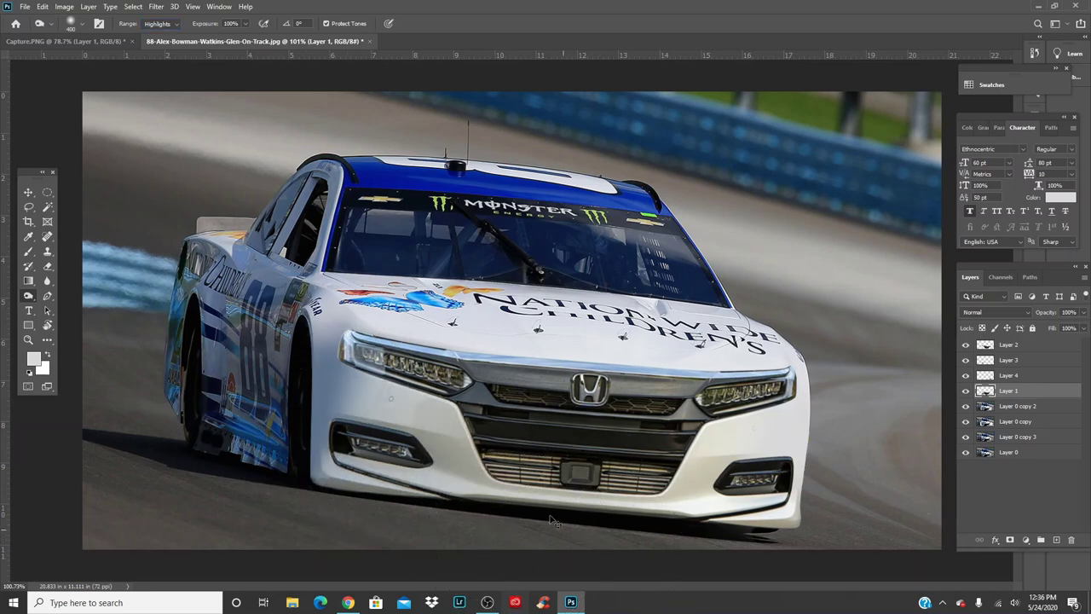
pyautogui.hotkey('ctrl', 'z')
# - Burn the highlights on Layer 1 from the fender corner along the underside of the bumper with the 400 px brush
pyautogui.moveTo(305, 432); pyautogui.dragTo(607, 559)
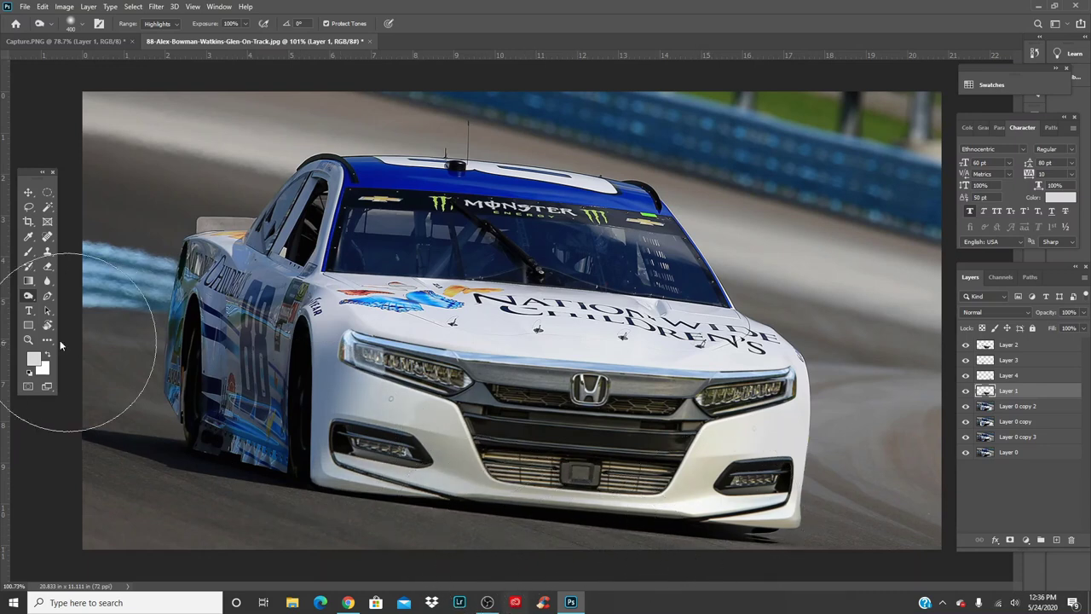
pyautogui.rightClick(28, 296)
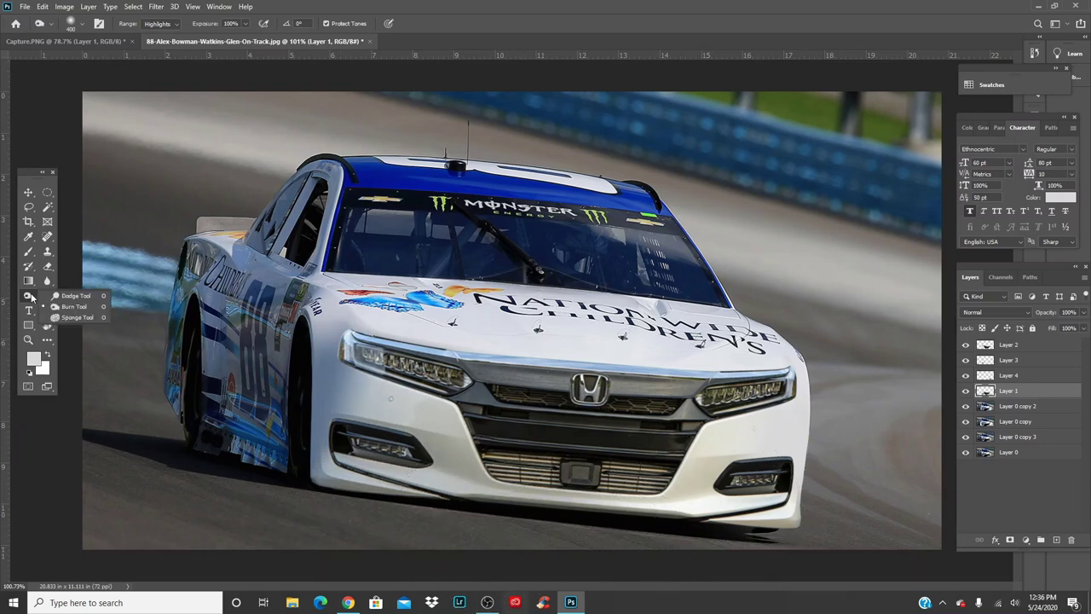
pyautogui.click(75, 306)
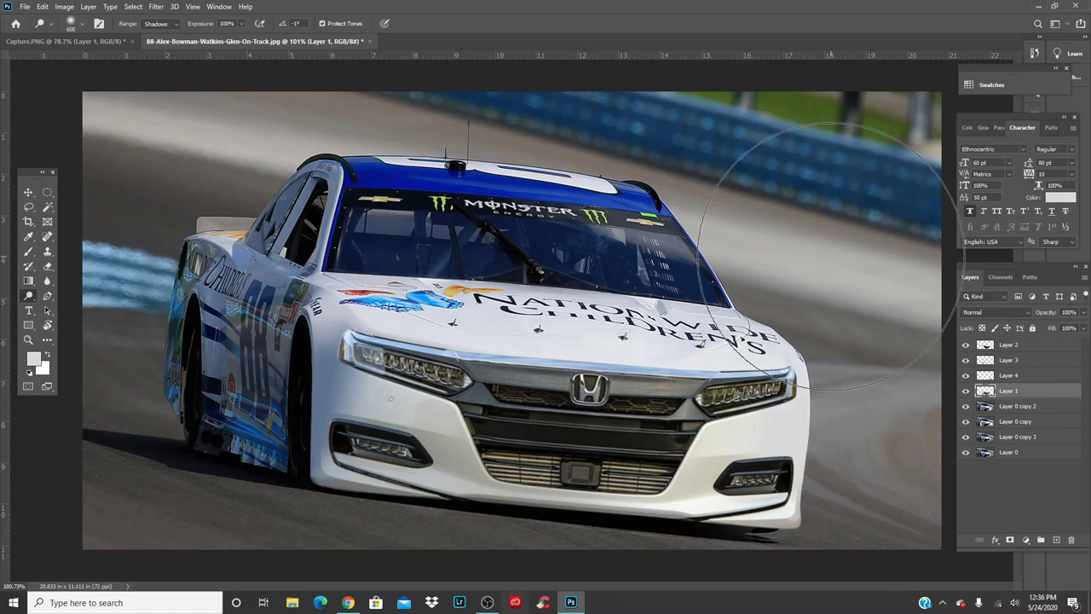
pyautogui.press('v')
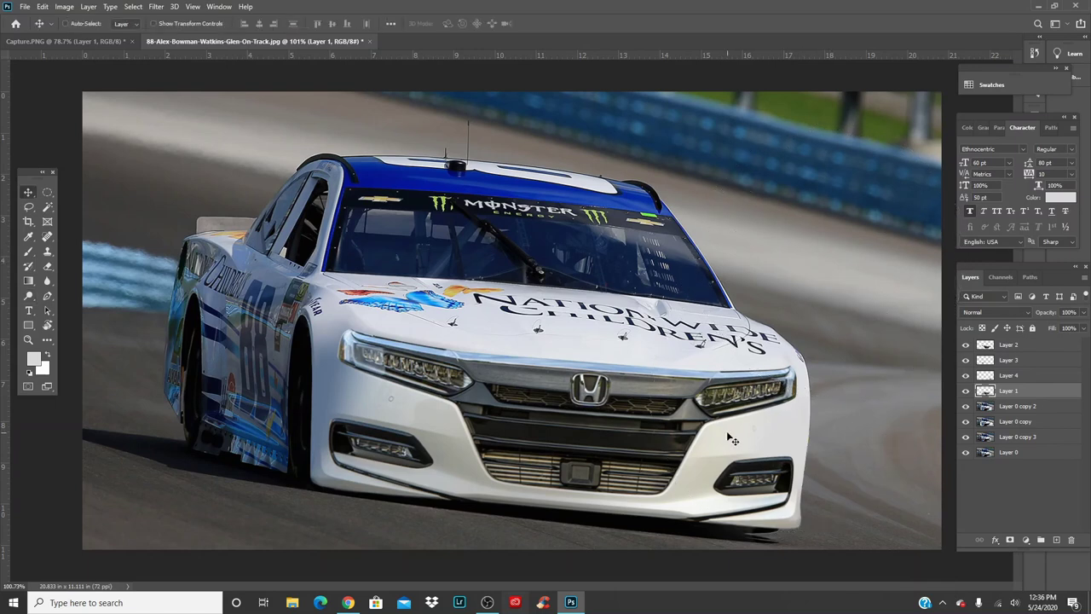
# - Duplicate Layer 1 and merge the copy back down into it, undoing any extra duplicate
pyautogui.hotkey('ctrl', 'j')
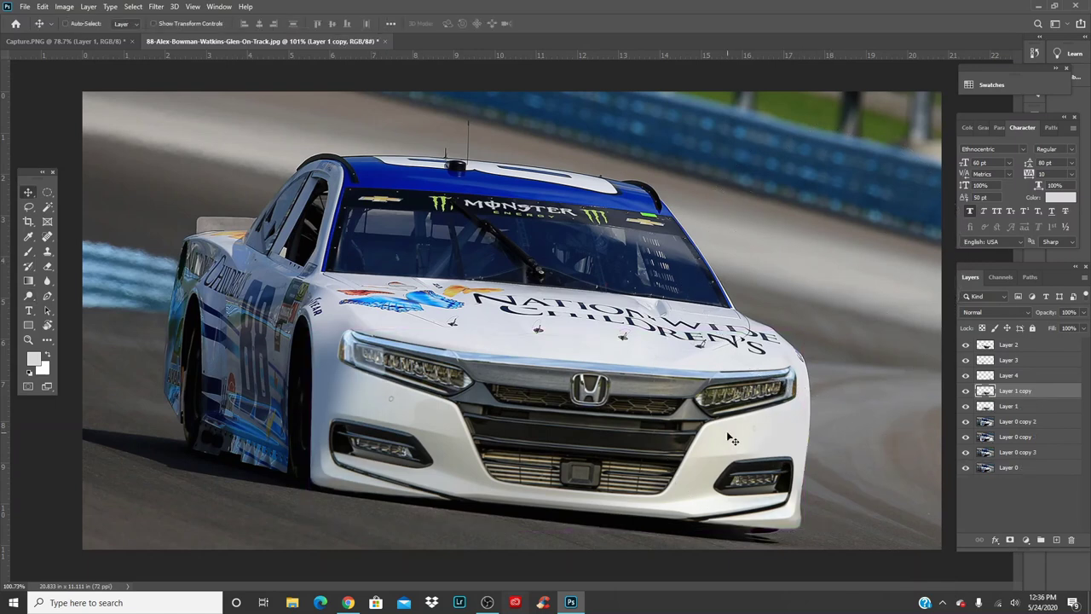
pyautogui.hotkey('ctrl', 'e')
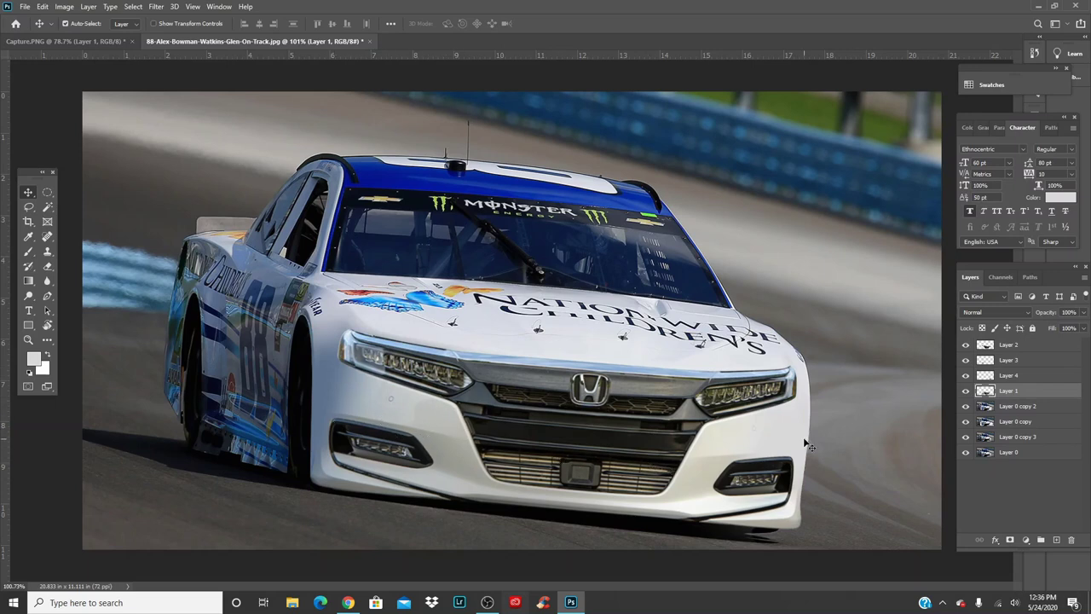
pyautogui.hotkey('ctrl', 'j')
pyautogui.hotkey('ctrl', 'z')
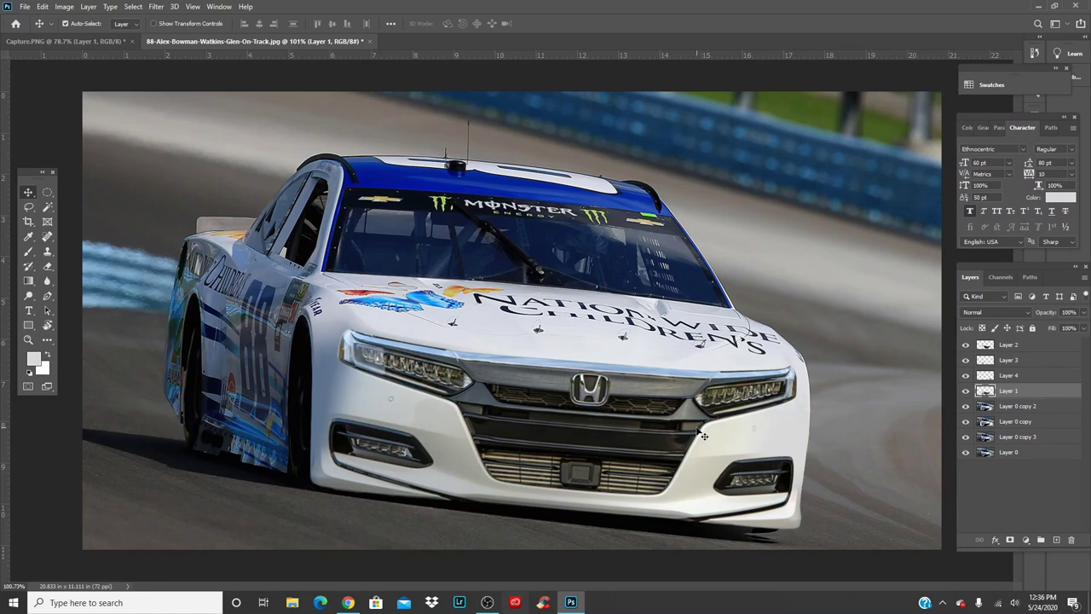
# - Soften the outer edge of the headlight beside the wheel arch on Layer 2 with the Blur tool at 7 px and 16% strength
pyautogui.click(614, 398)
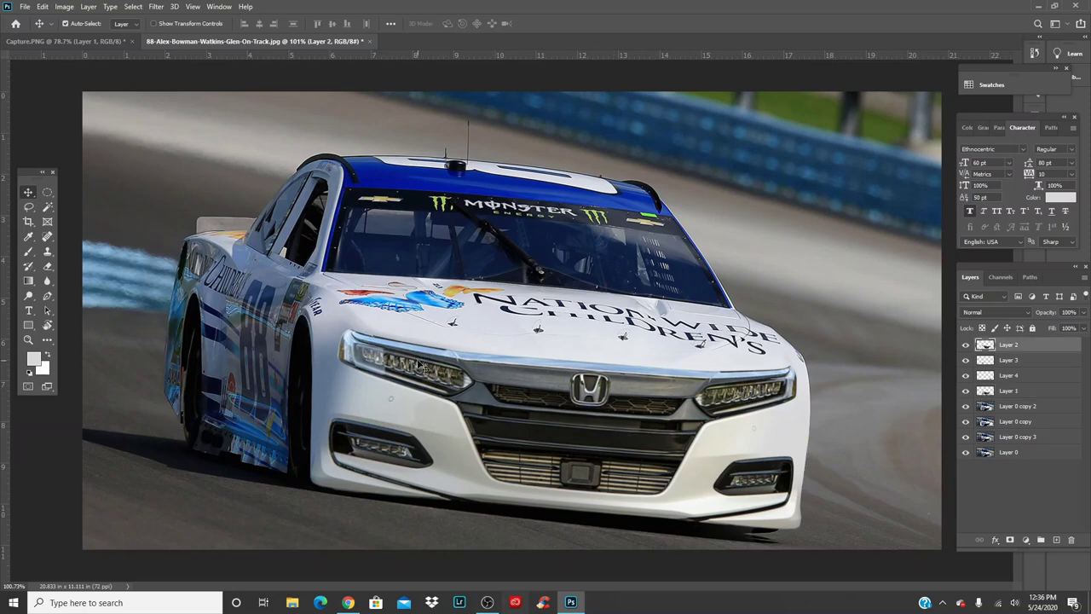
pyautogui.scroll(3, 419, 363)
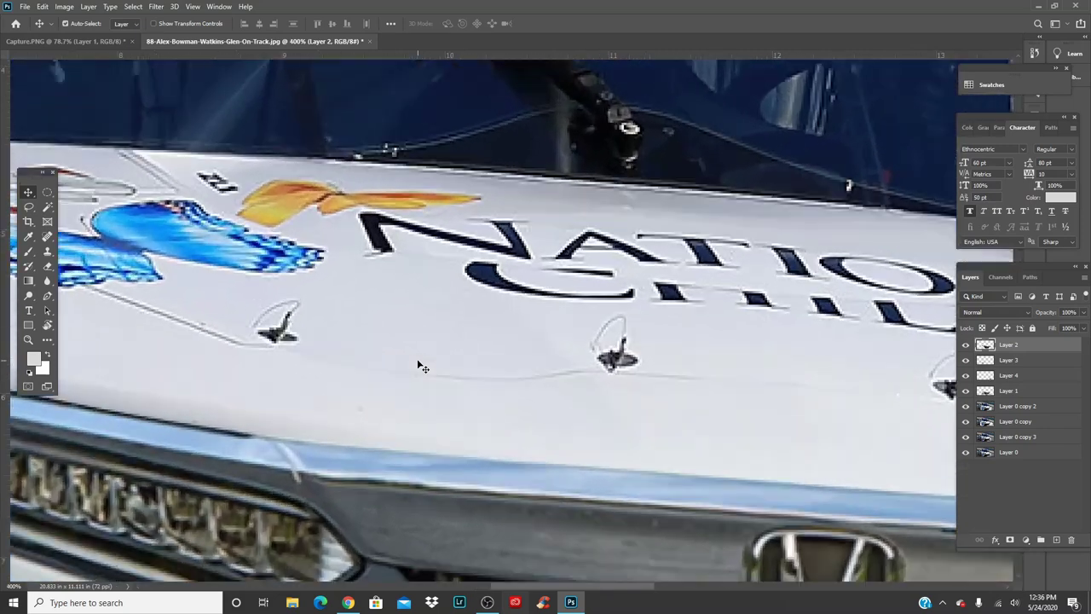
pyautogui.click(47, 280)
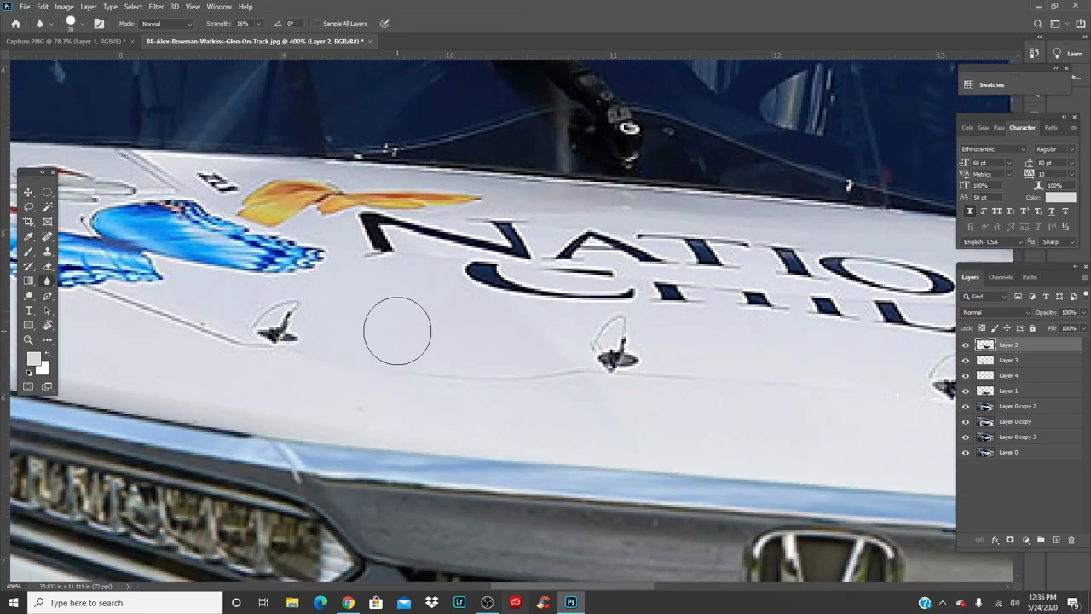
pyautogui.press('[')
pyautogui.press('[')
pyautogui.press('[')
pyautogui.press('[')
pyautogui.press('[')
pyautogui.press('[')
pyautogui.press('[')
pyautogui.rightClick(443, 430)
pyautogui.press('Escape')
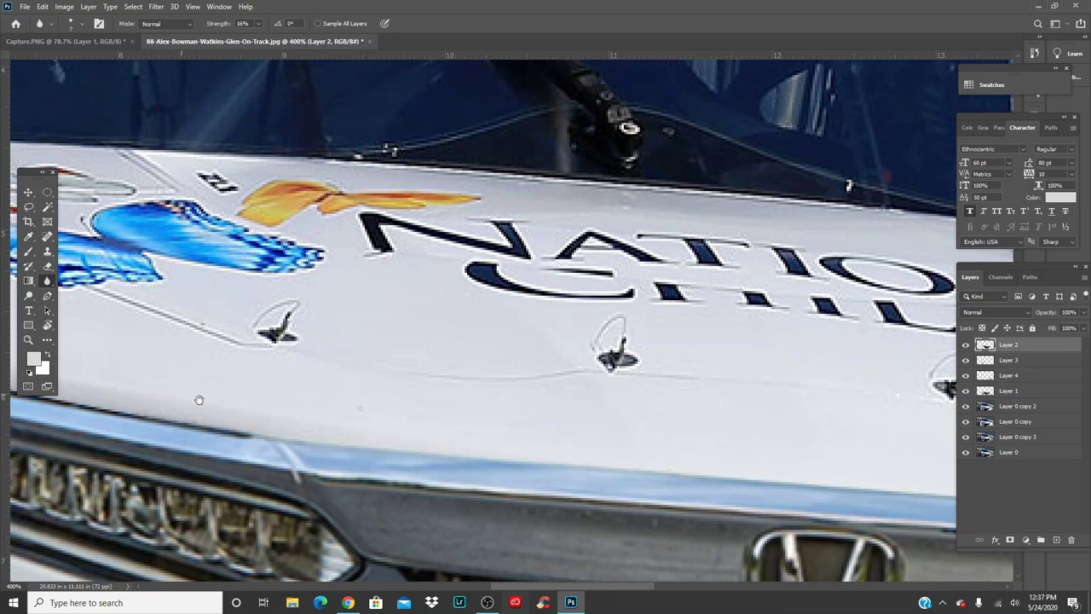
pyautogui.moveTo(198, 400); pyautogui.dragTo(642, 425)
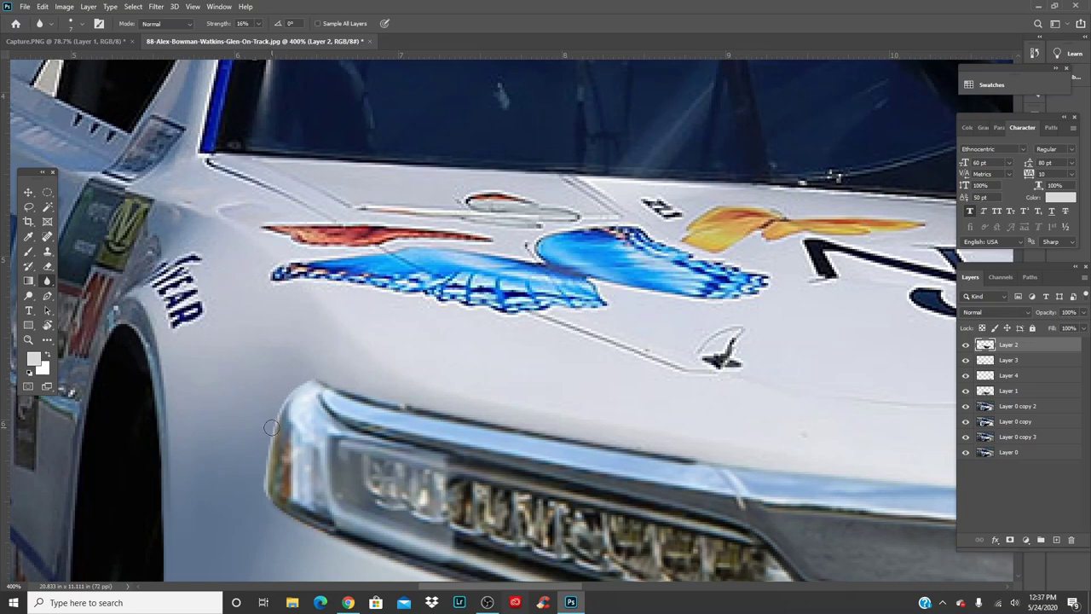
pyautogui.moveTo(271, 427)
pyautogui.mouseDown()
pyautogui.moveTo(265, 490)
pyautogui.moveTo(281, 507)
pyautogui.mouseUp()
pyautogui.moveTo(492, 528); pyautogui.dragTo(471, 356)
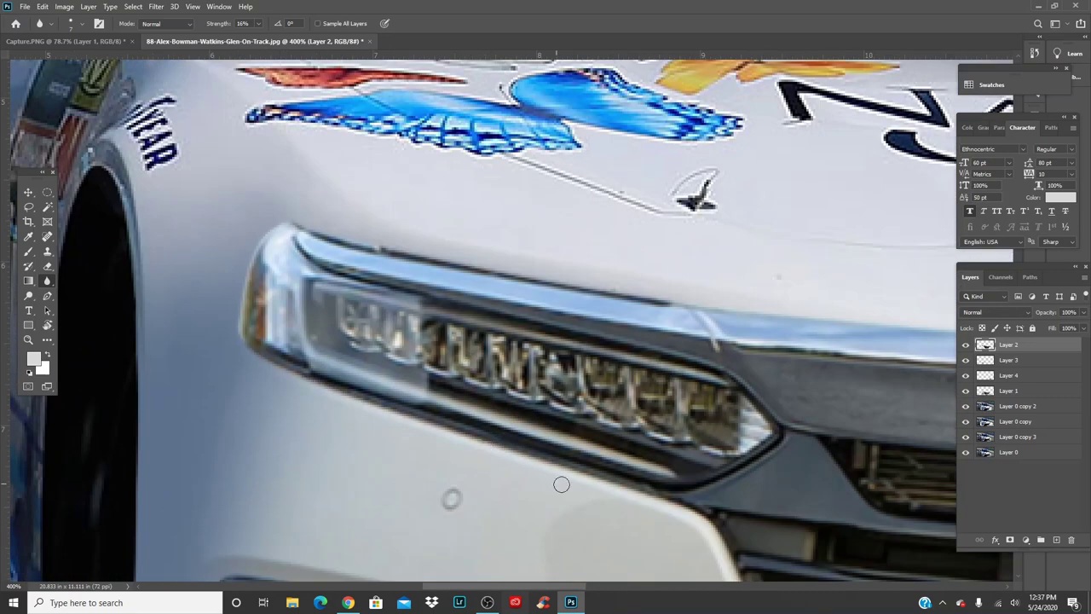
# - Blur the edges of the opposite headlight and the chrome trim above the grille on Layer 2 with the 7 px brush
pyautogui.moveTo(806, 516)
pyautogui.mouseDown()
pyautogui.moveTo(701, 368)
pyautogui.moveTo(389, 491)
pyautogui.mouseUp()
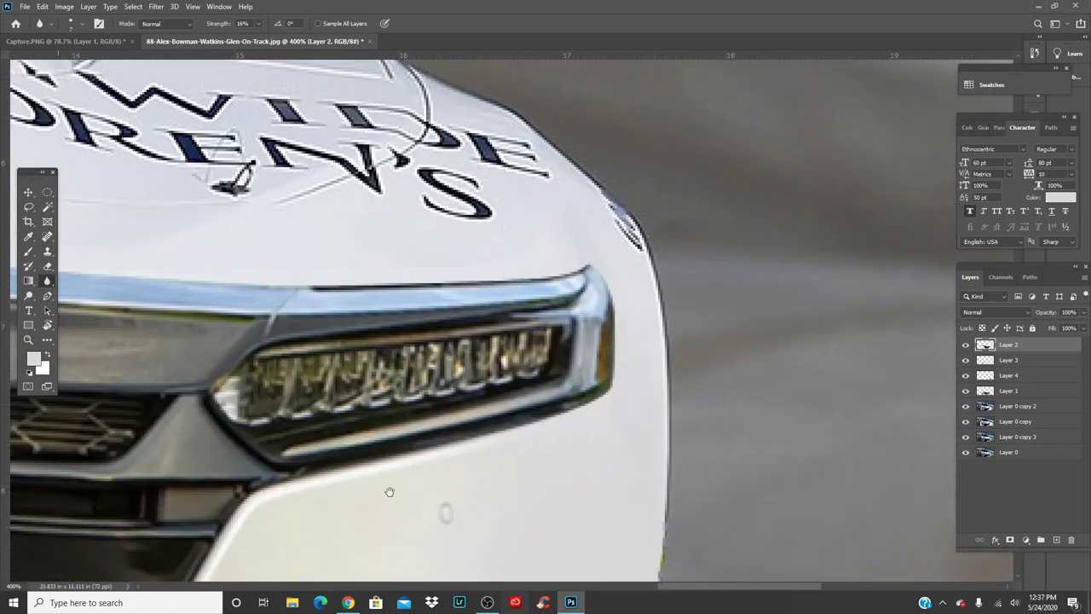
pyautogui.moveTo(329, 299); pyautogui.dragTo(676, 336)
pyautogui.moveTo(188, 283); pyautogui.dragTo(430, 295)
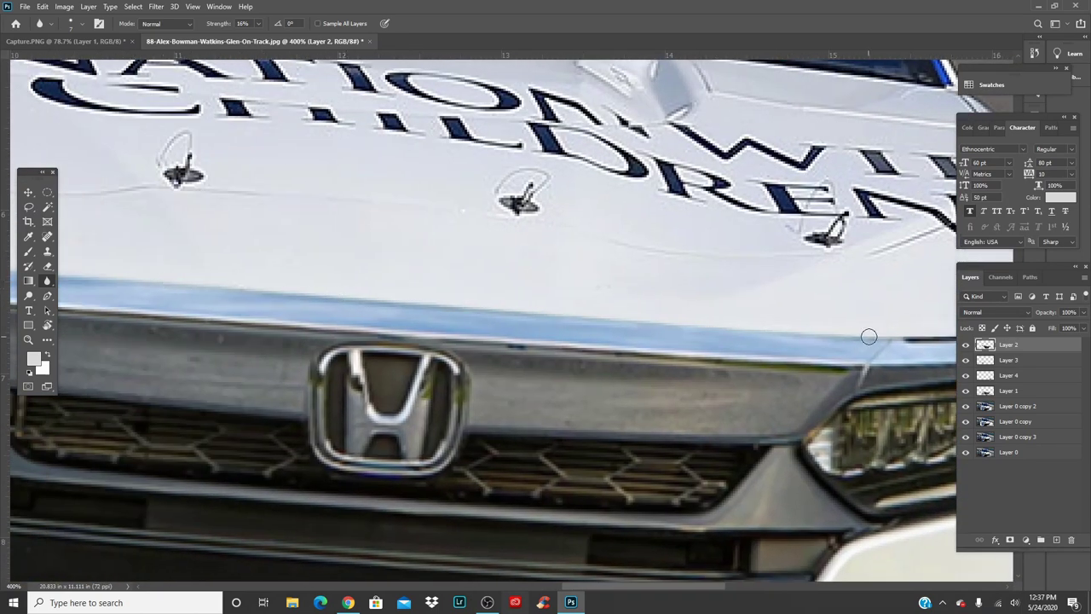
pyautogui.moveTo(868, 339); pyautogui.dragTo(541, 355)
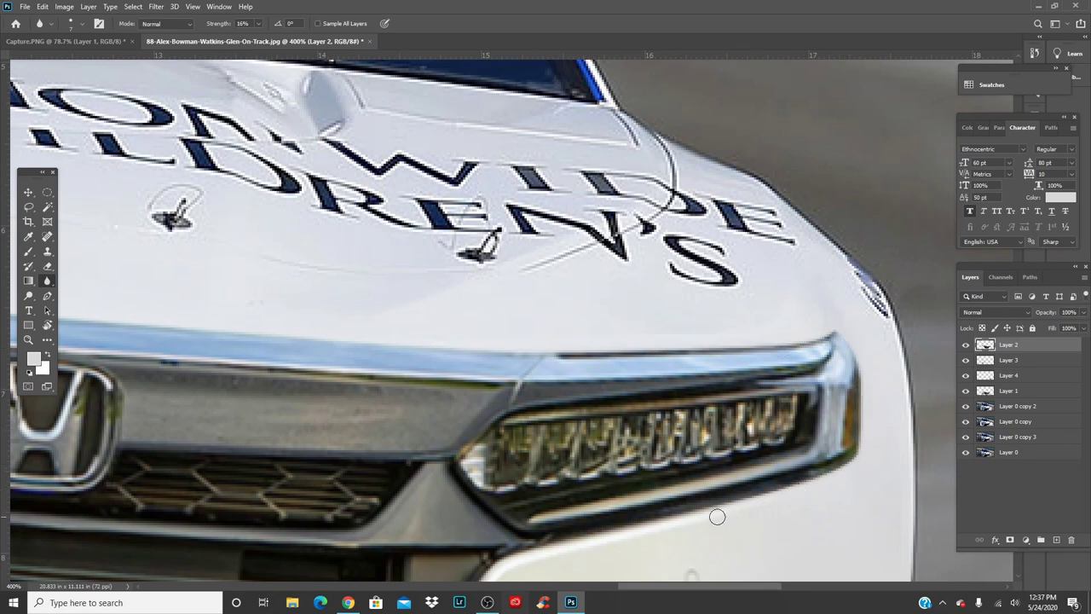
pyautogui.moveTo(631, 508); pyautogui.dragTo(736, 381)
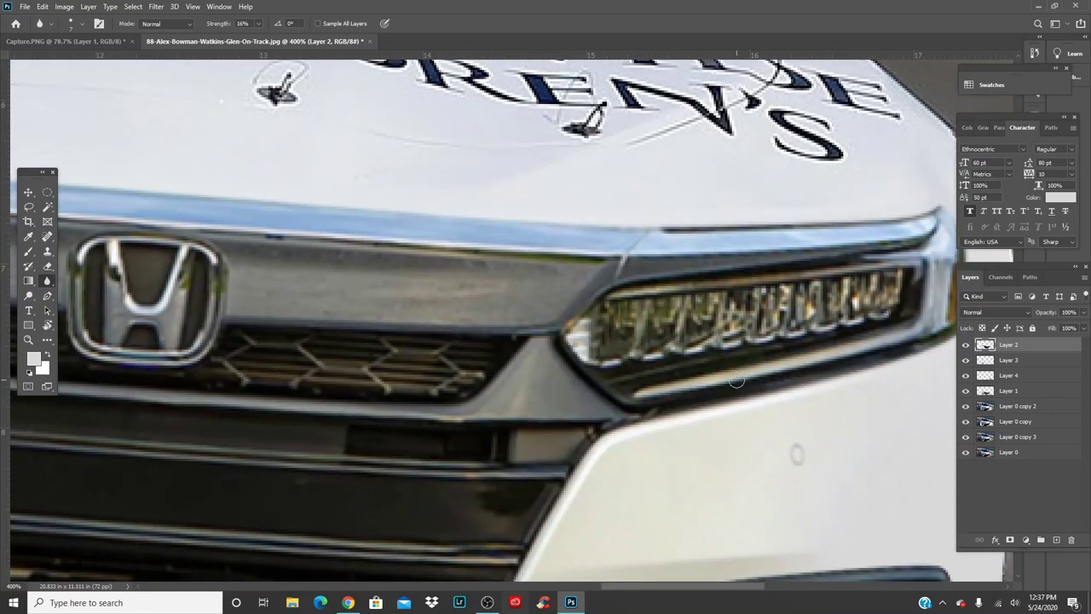
# - Burn the highlights at the headlight's outer corner beside the wheel arch on Layer 2 with the 400 px brush at 100% exposure
pyautogui.hotkey('ctrl', '0')
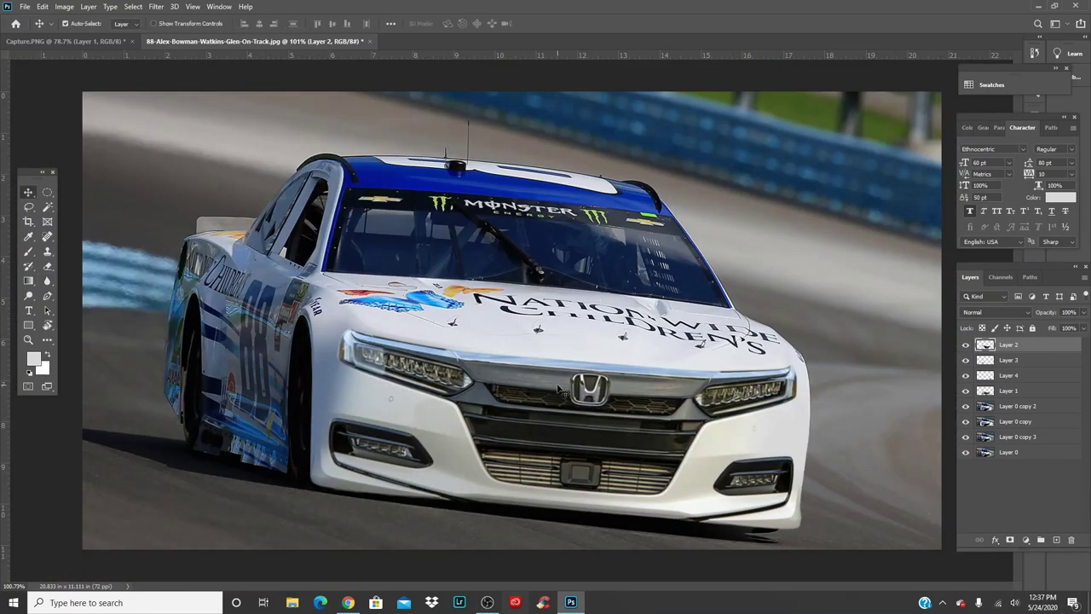
pyautogui.click(31, 297)
pyautogui.rightClick(31, 298)
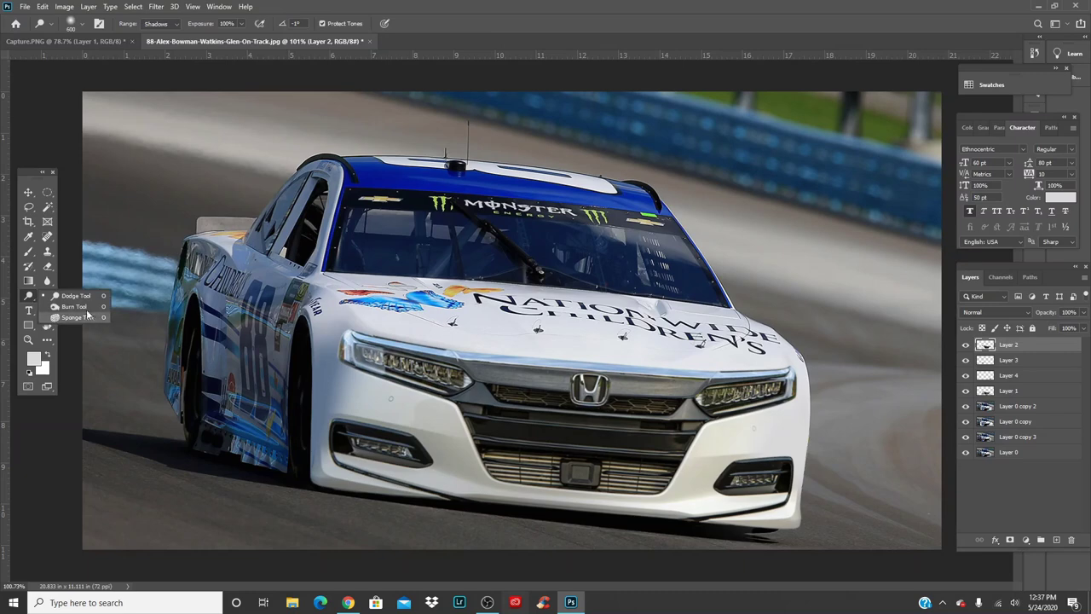
pyautogui.click(75, 307)
pyautogui.click(353, 358)
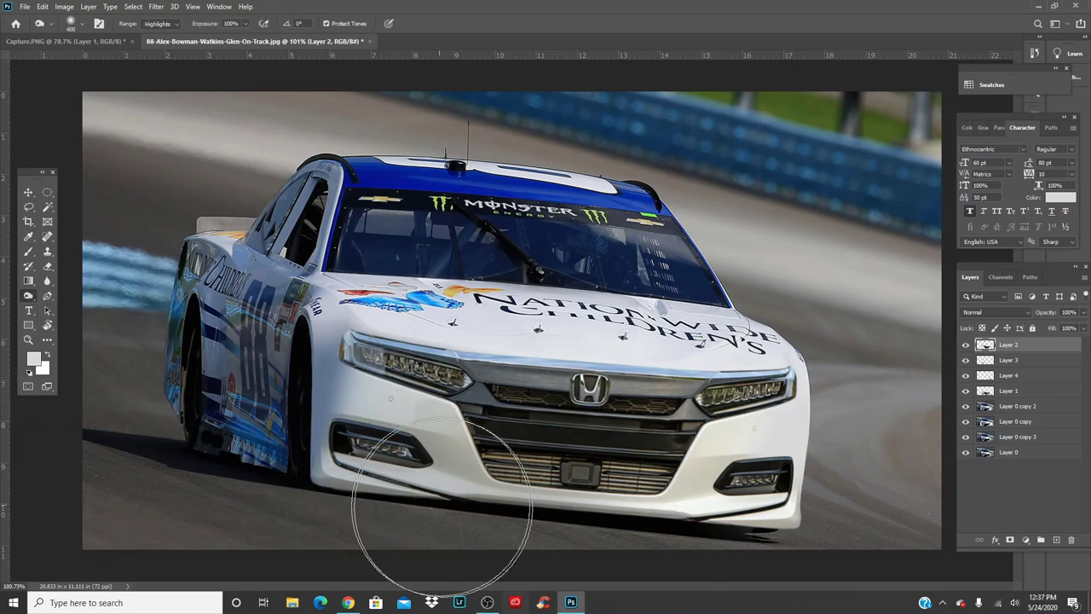
pyautogui.press('v')
pyautogui.click(401, 465)
pyautogui.click(28, 297)
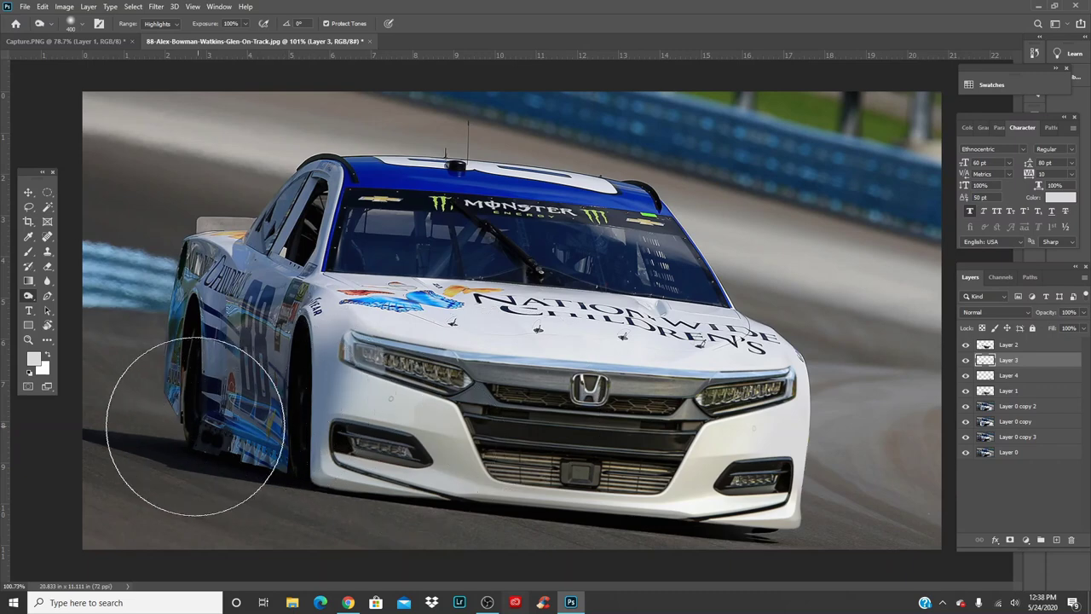
pyautogui.press('v')
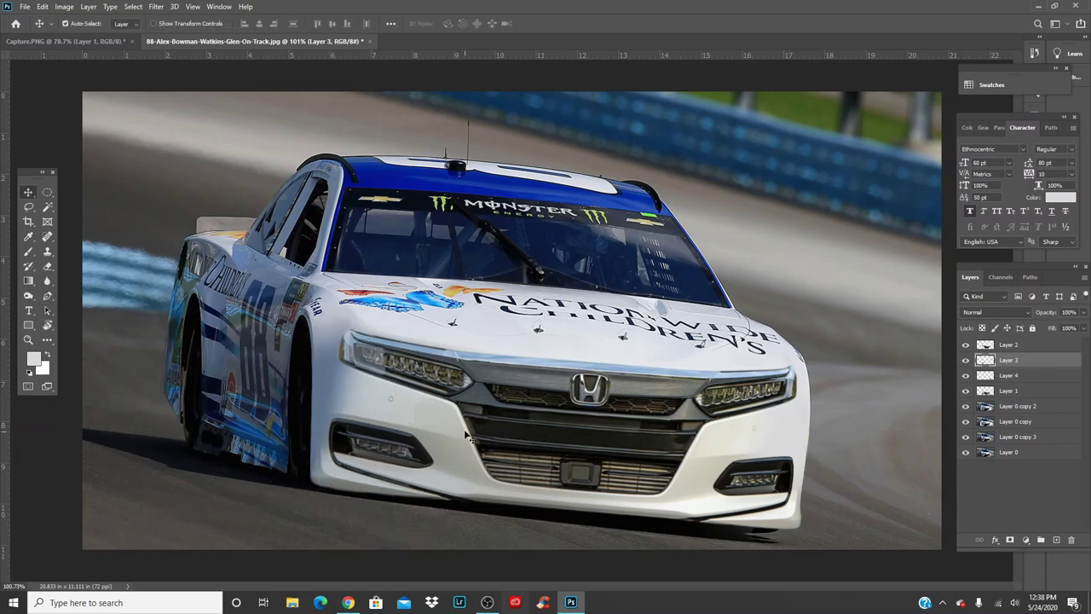
pyautogui.click(467, 437)
pyautogui.press('o')
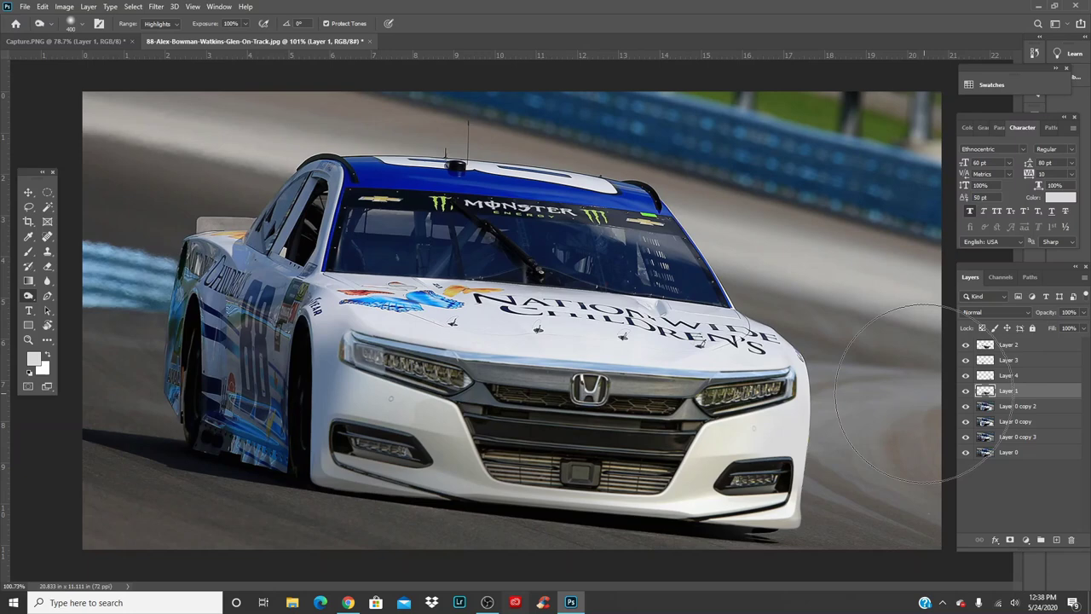
pyautogui.press('v')
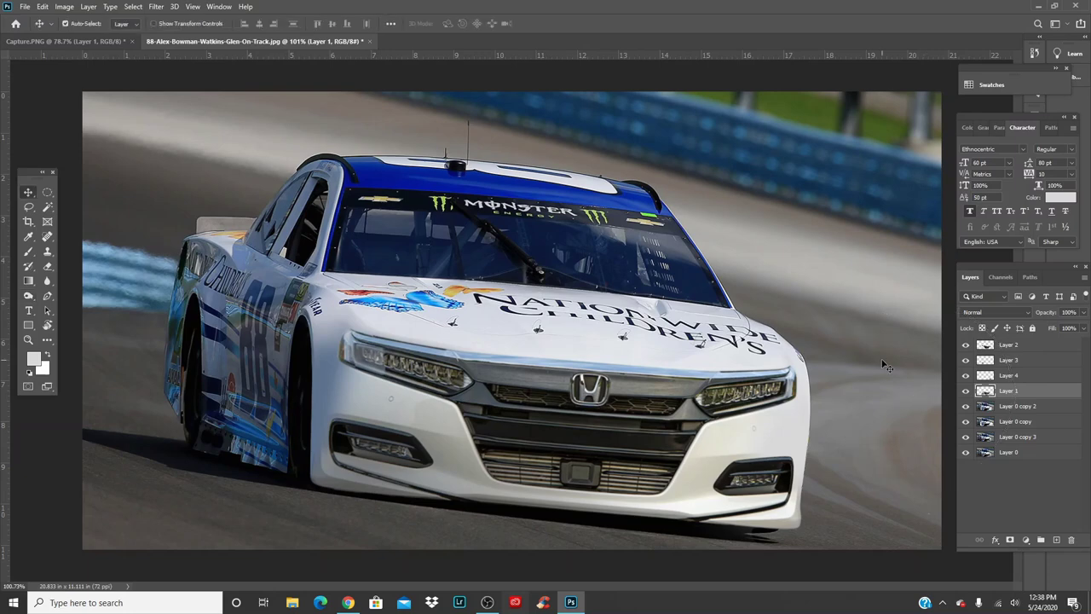
# - Heal over the Chevrolet bowtie below the green sticker on the windshield banner on Layer 0 copy 2, using the Content-Aware Spot Healing Brush
pyautogui.click(648, 223)
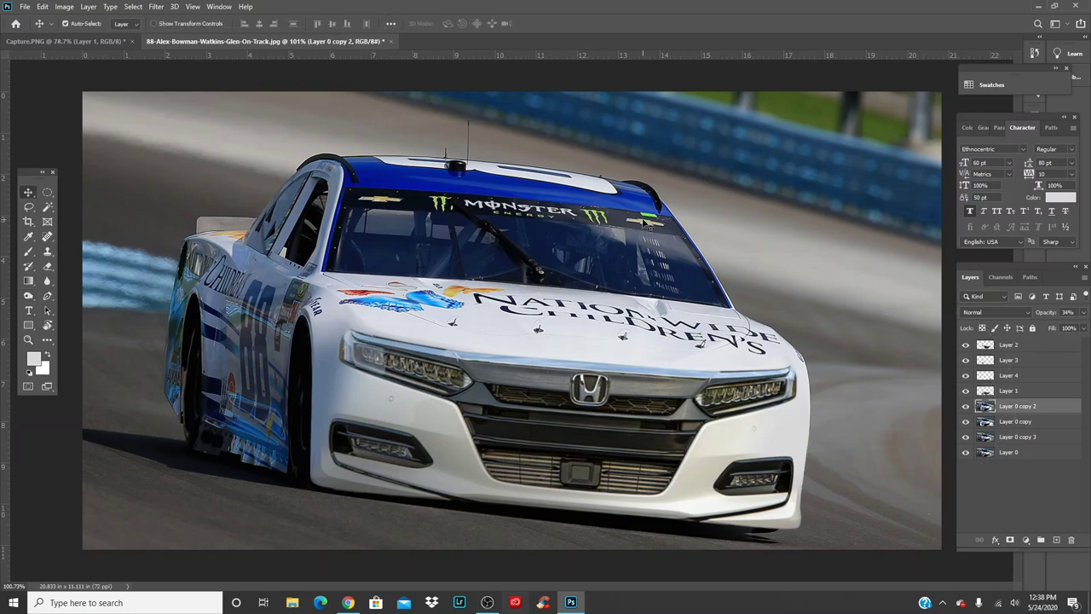
pyautogui.hotkey('ctrl', '+')
pyautogui.hotkey('ctrl', '+')
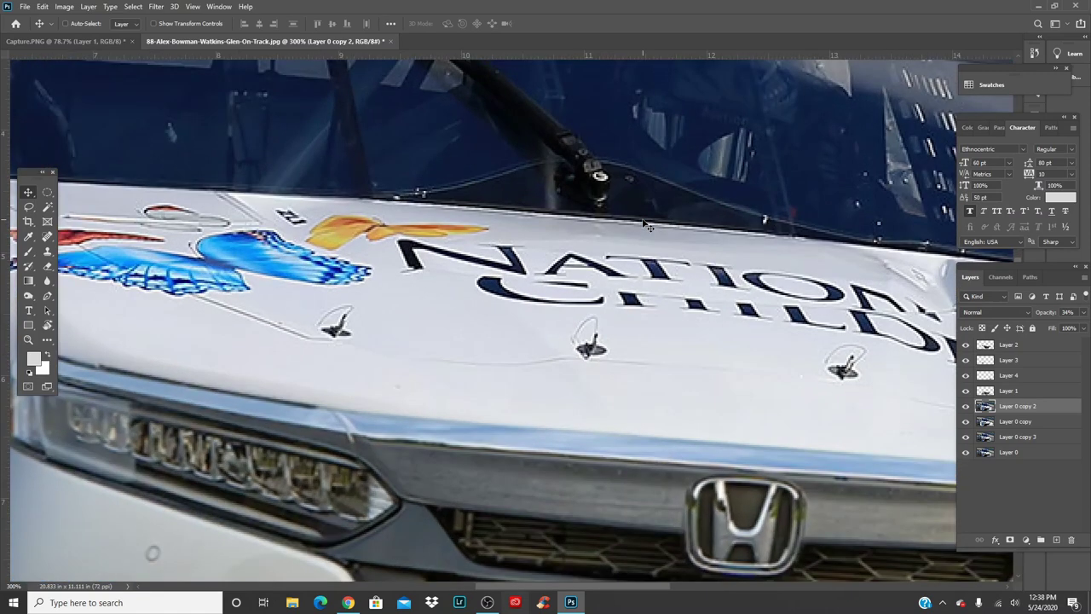
pyautogui.moveTo(683, 210); pyautogui.dragTo(597, 276)
pyautogui.scroll(1, 597, 275)
pyautogui.hscroll(1, 596, 275)
pyautogui.press('j')
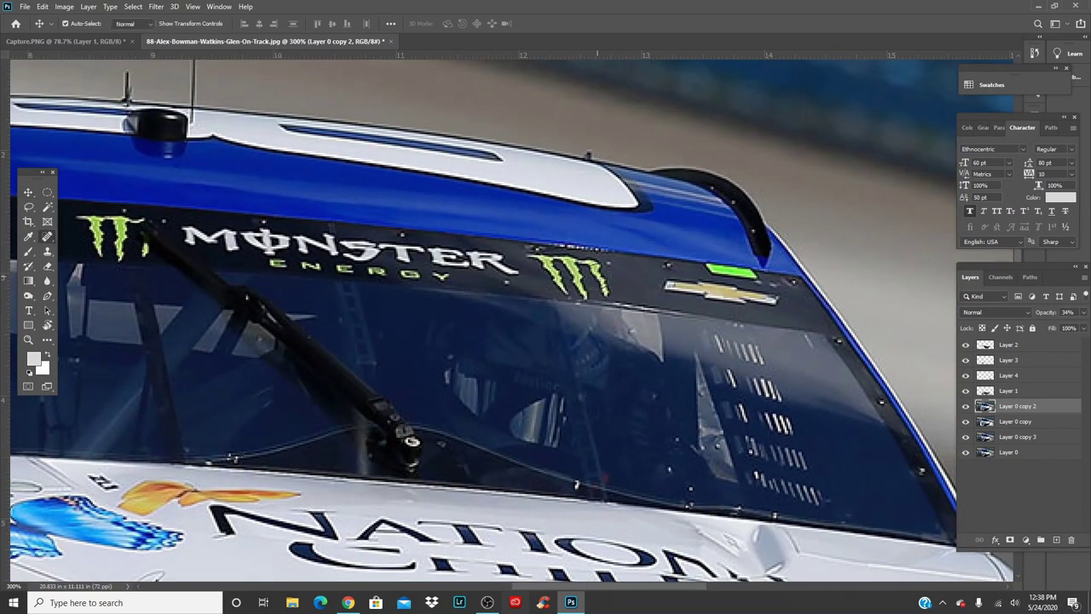
pyautogui.scroll(2, 623, 291)
pyautogui.hscroll(2, 623, 292)
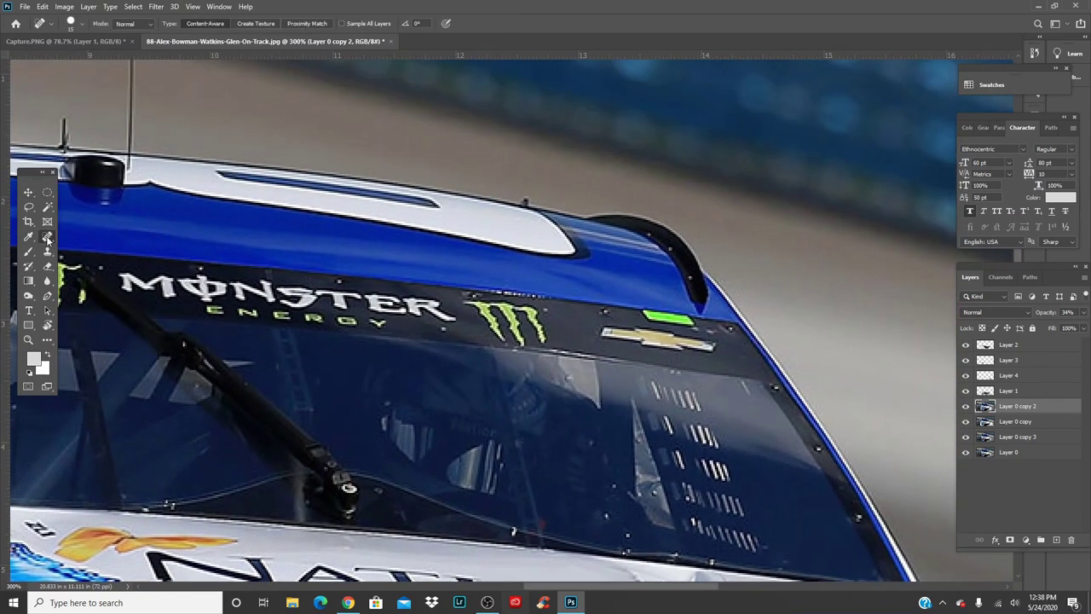
pyautogui.moveTo(611, 334); pyautogui.dragTo(718, 349)
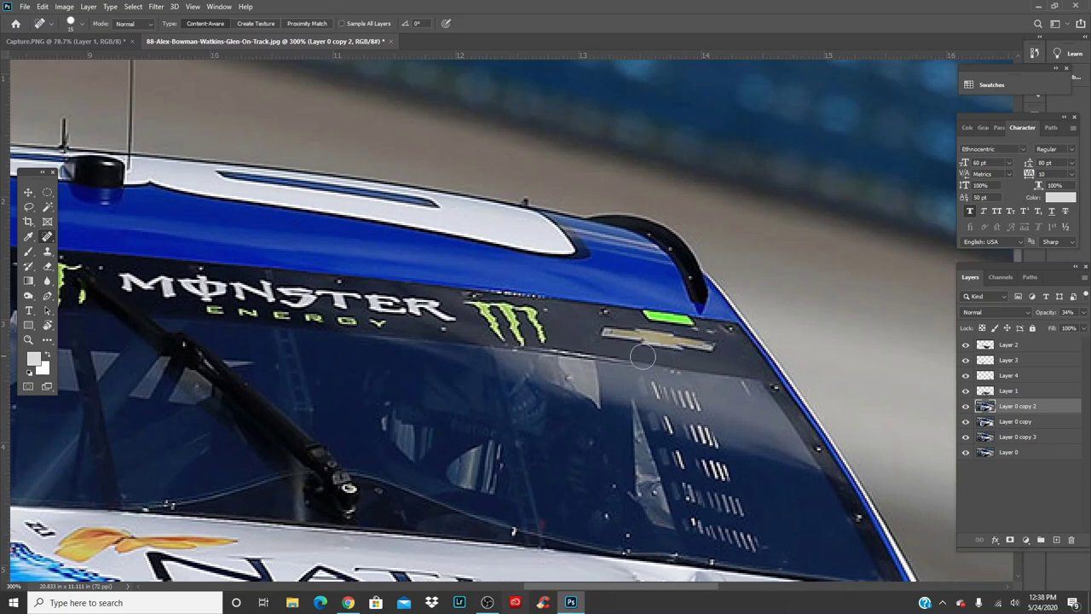
# - Remove the Chevrolet bowtie at the opposite end of the windshield banner by healing it on both Layer 0 copy 2 and Layer 0 copy
pyautogui.moveTo(444, 344); pyautogui.dragTo(880, 365)
pyautogui.moveTo(368, 296); pyautogui.dragTo(251, 288)
pyautogui.click(1015, 422)
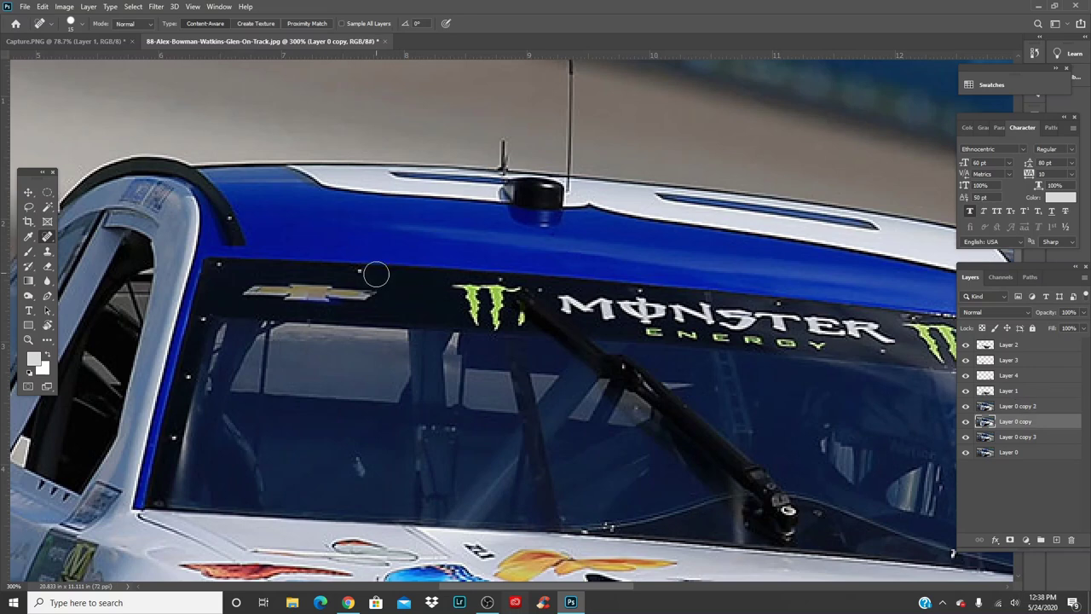
pyautogui.moveTo(372, 295); pyautogui.dragTo(251, 292)
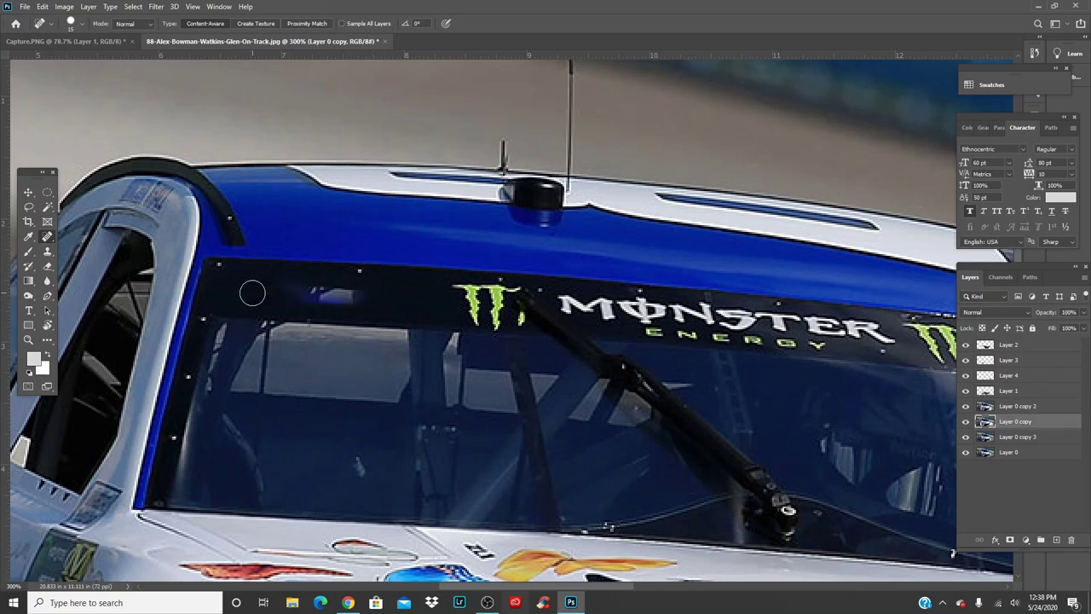
pyautogui.moveTo(370, 298); pyautogui.dragTo(298, 294)
pyautogui.click(1001, 408)
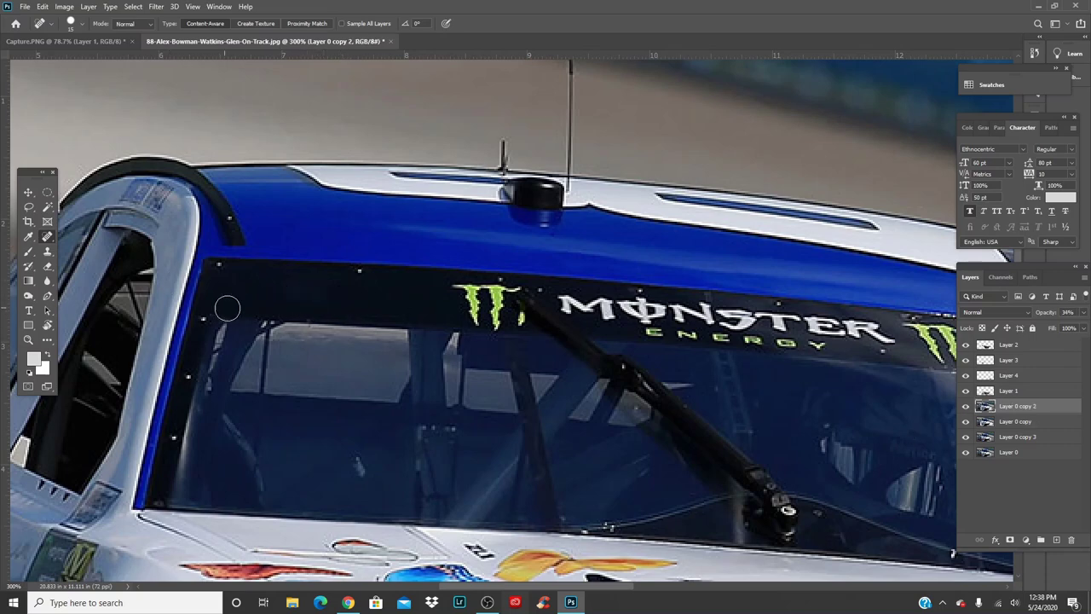
# - Heal away the remaining bowtie below the green sticker on Layer 0 copy, and touch up the same spot on Layer 0 copy 2
pyautogui.moveTo(700, 344); pyautogui.dragTo(229, 336)
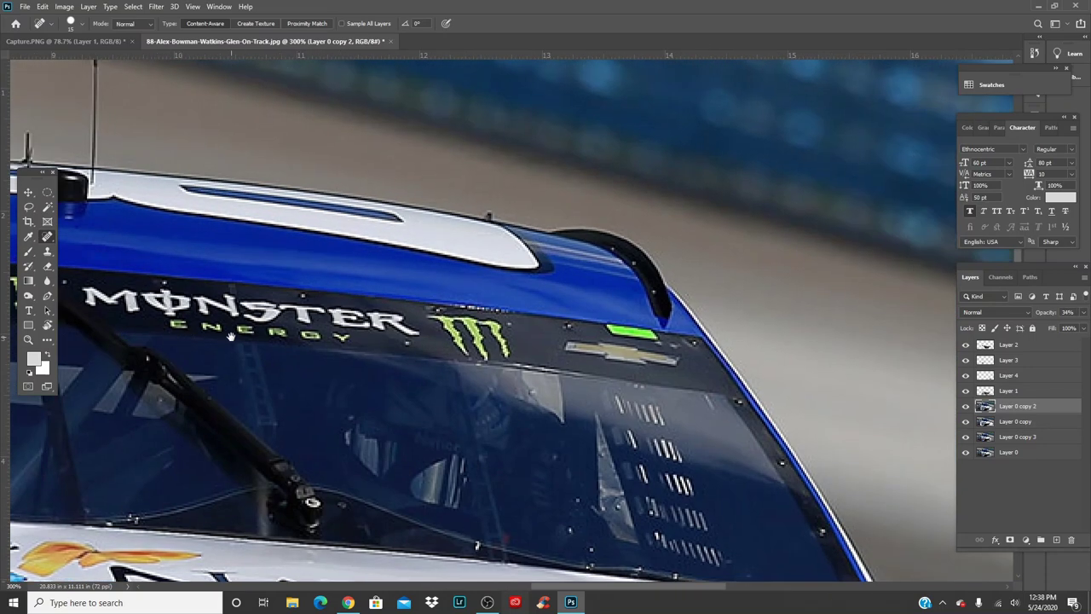
pyautogui.click(1039, 423)
pyautogui.moveTo(677, 358); pyautogui.dragTo(567, 351)
pyautogui.moveTo(674, 358)
pyautogui.mouseDown()
pyautogui.moveTo(588, 351)
pyautogui.moveTo(648, 363)
pyautogui.moveTo(600, 355)
pyautogui.mouseUp()
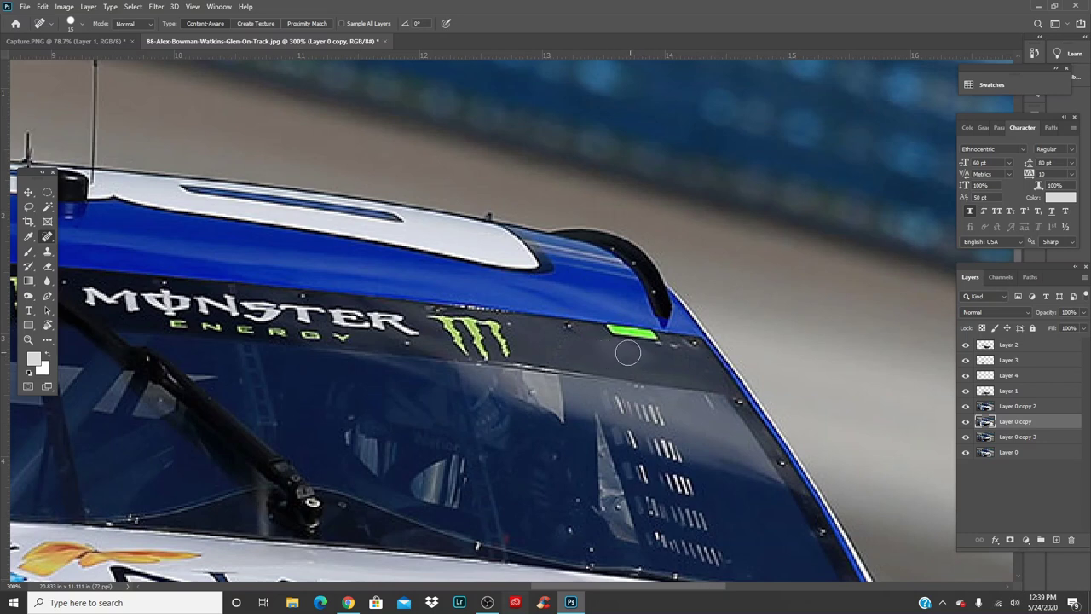
pyautogui.click(1018, 406)
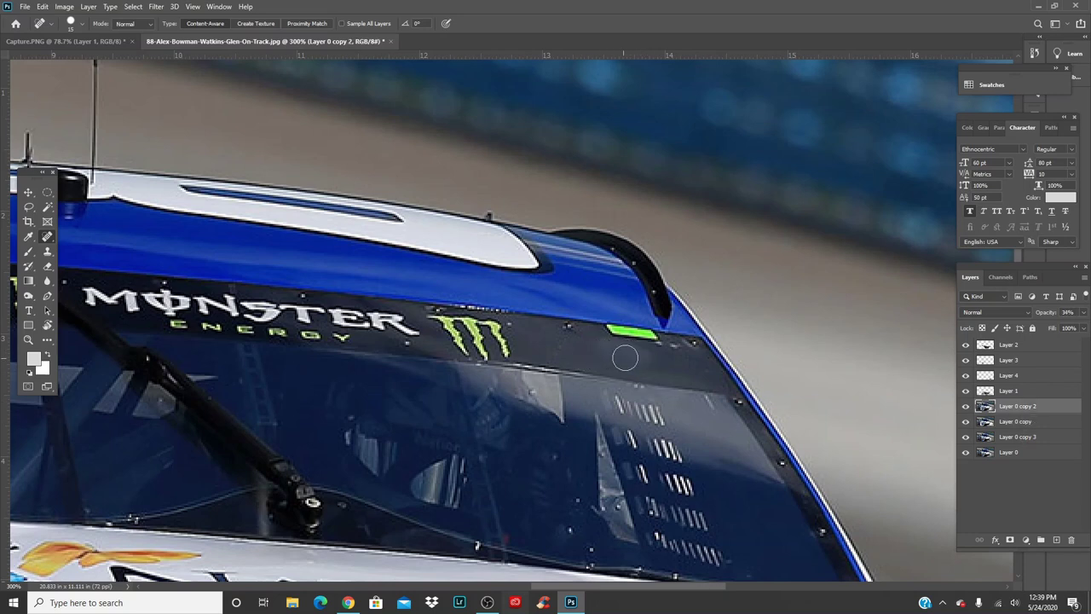
pyautogui.moveTo(638, 358); pyautogui.dragTo(567, 358)
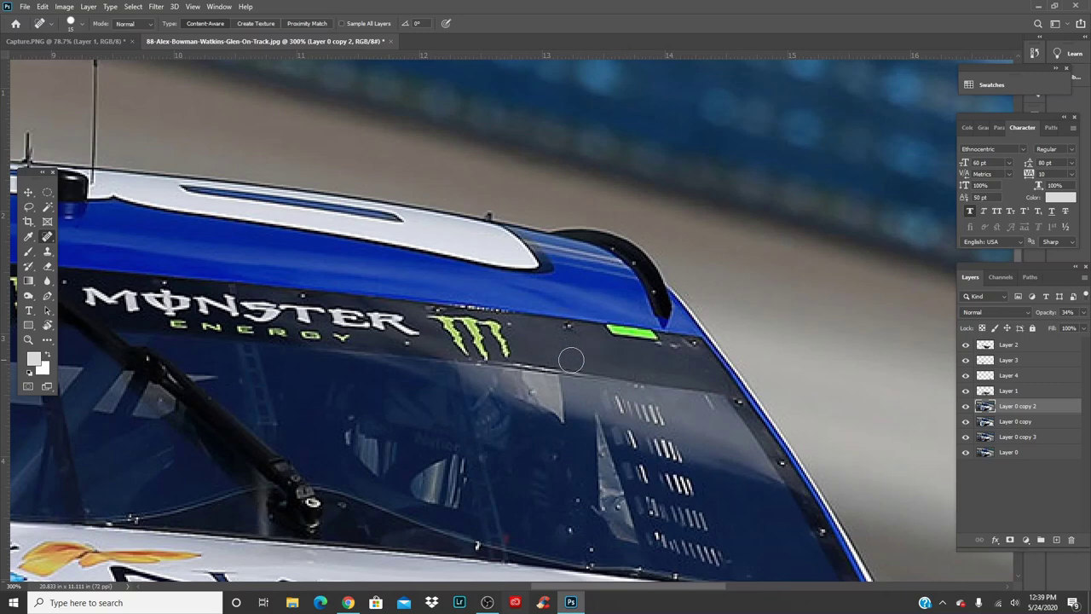
pyautogui.scroll(-5, 749, 420)
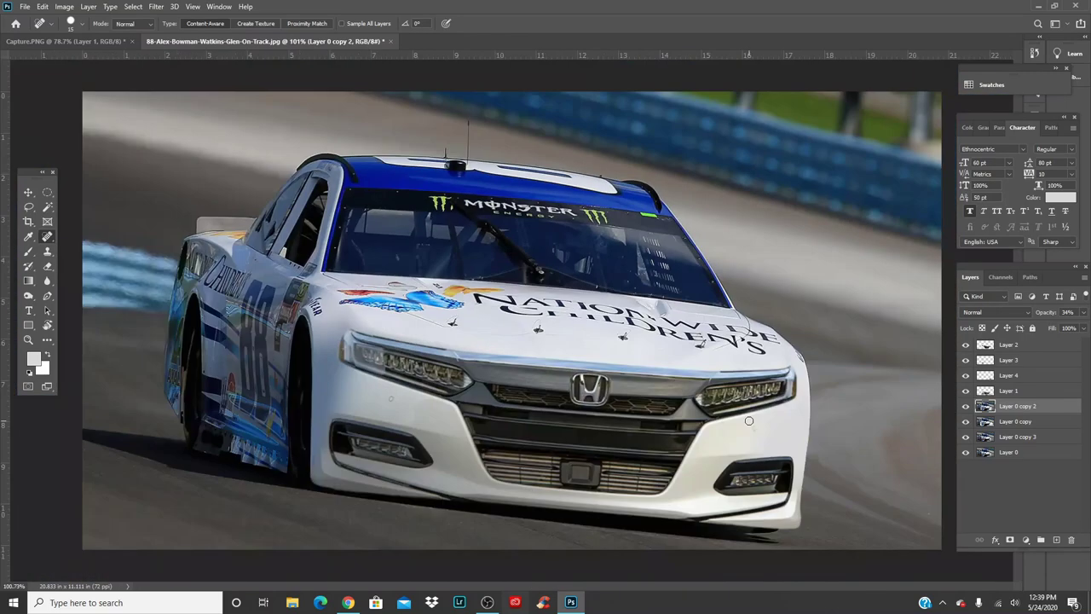